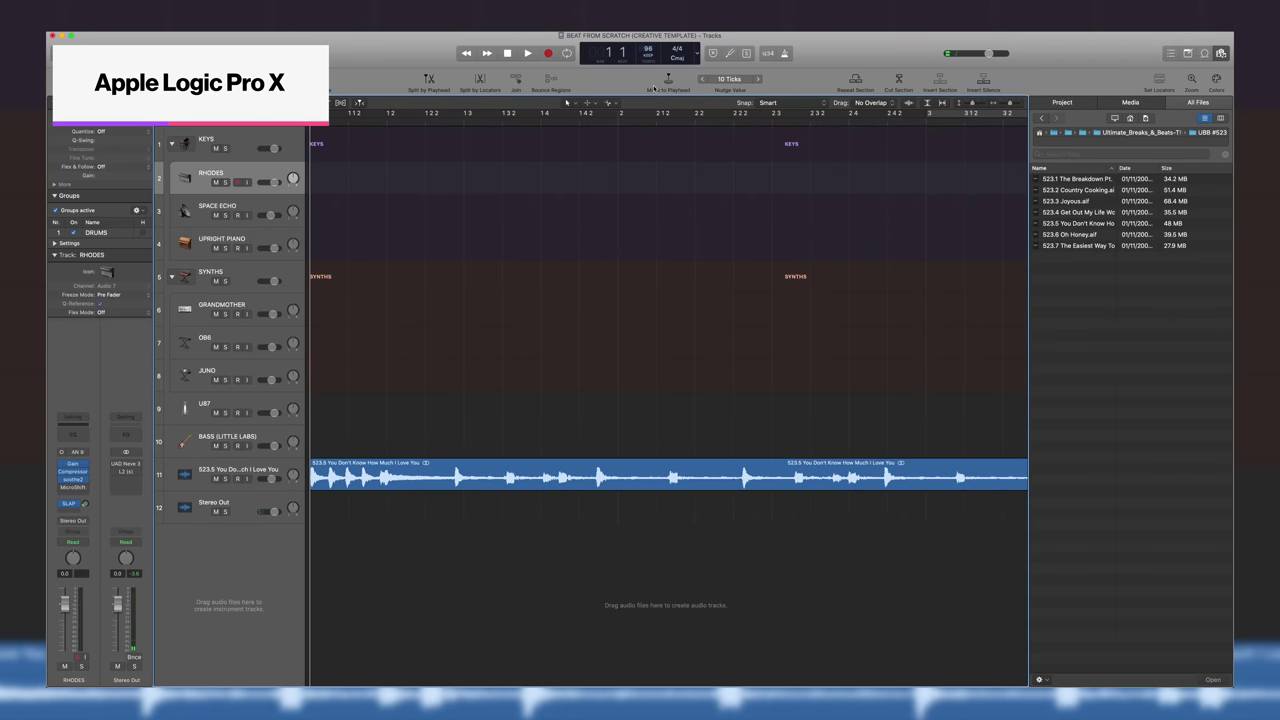
Set the project tempo to 95 BPM and solo the 523.5 You Don't Know How Much I Love You track at -3.2 dB
key(super+Down)
key(super+Down)
key(super+Down)
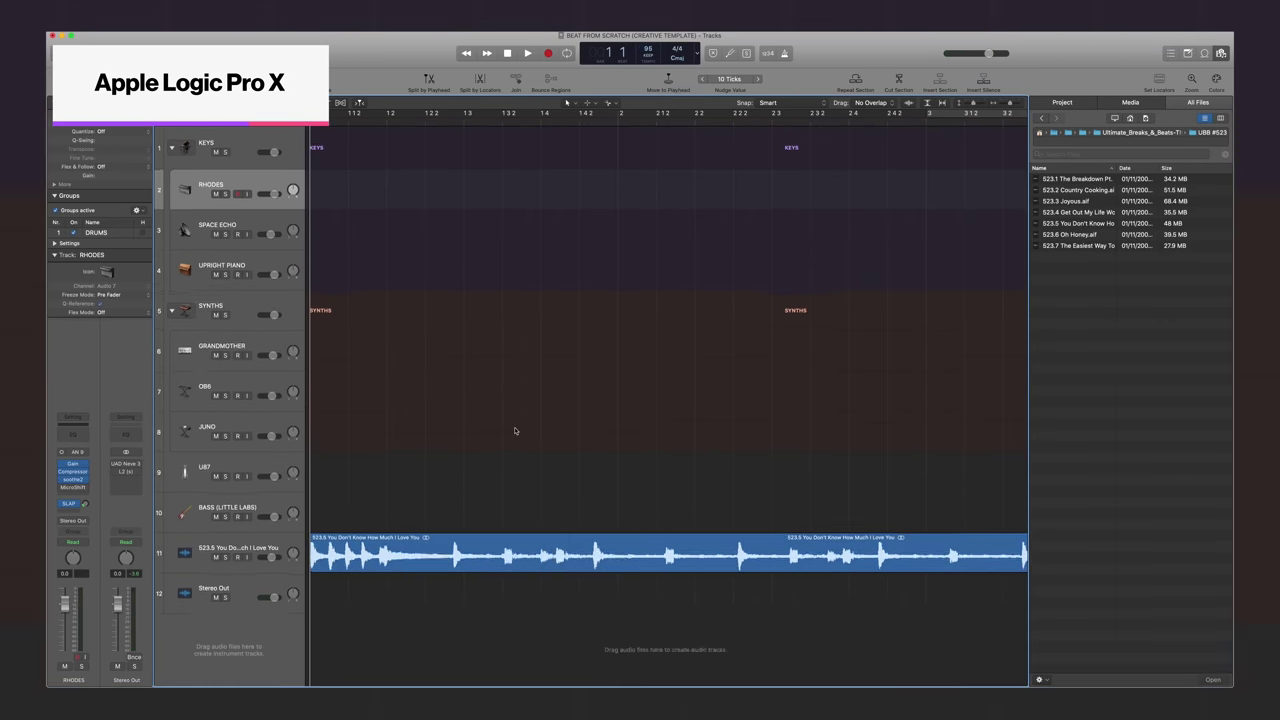
key(super+Right)
key(t)
key(t)
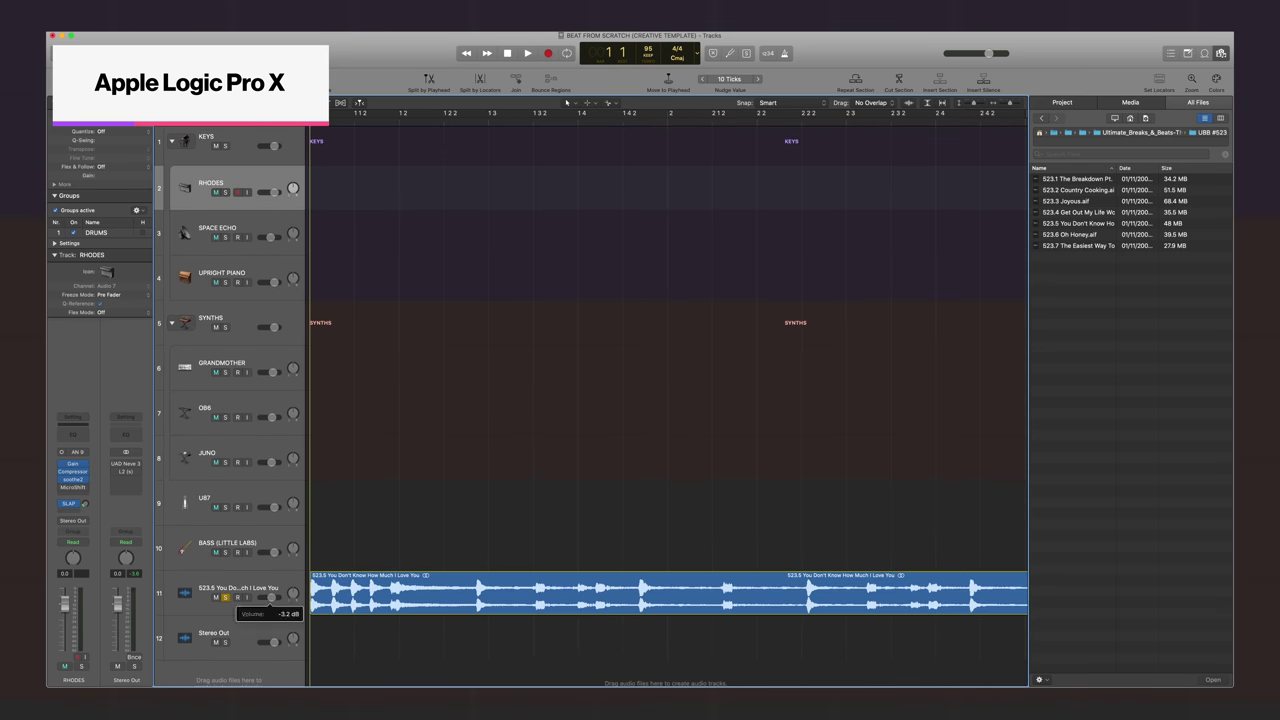
Play back the soloed break and examine its waveform for a quiet section between the drum hits
key(space)
key(t)
key(t)
key(super+Left)
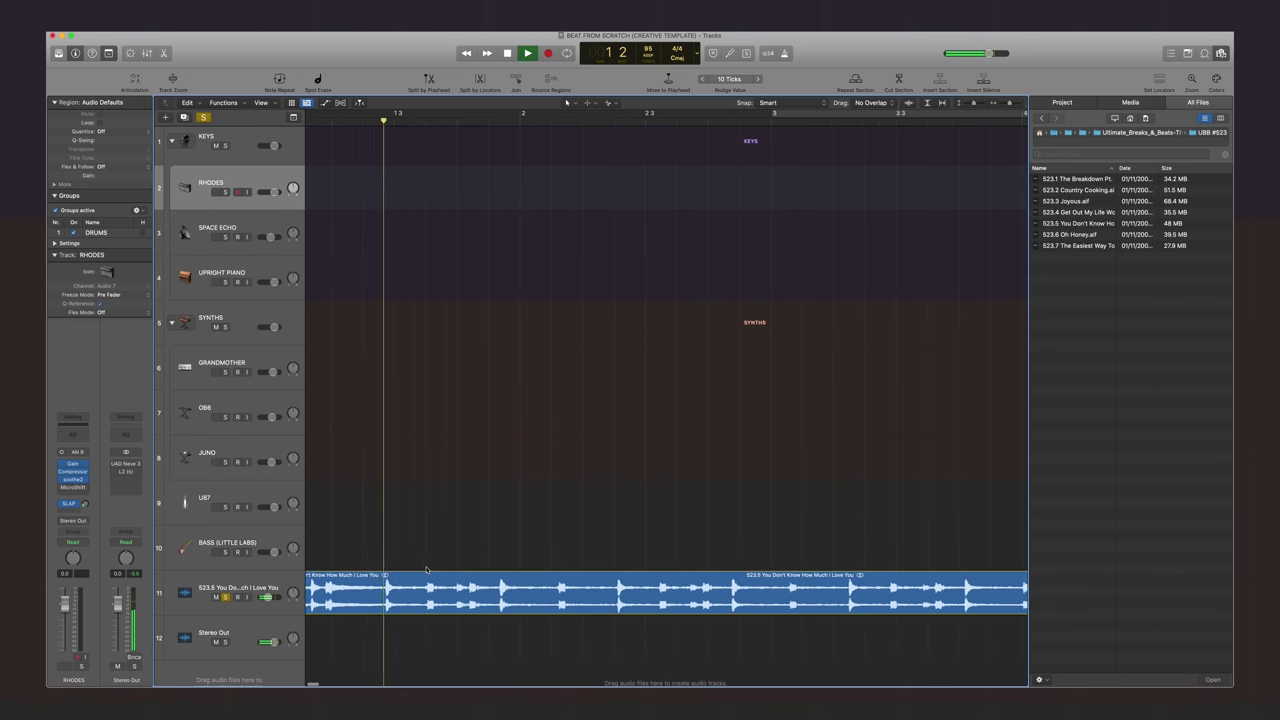
key(super+Right)
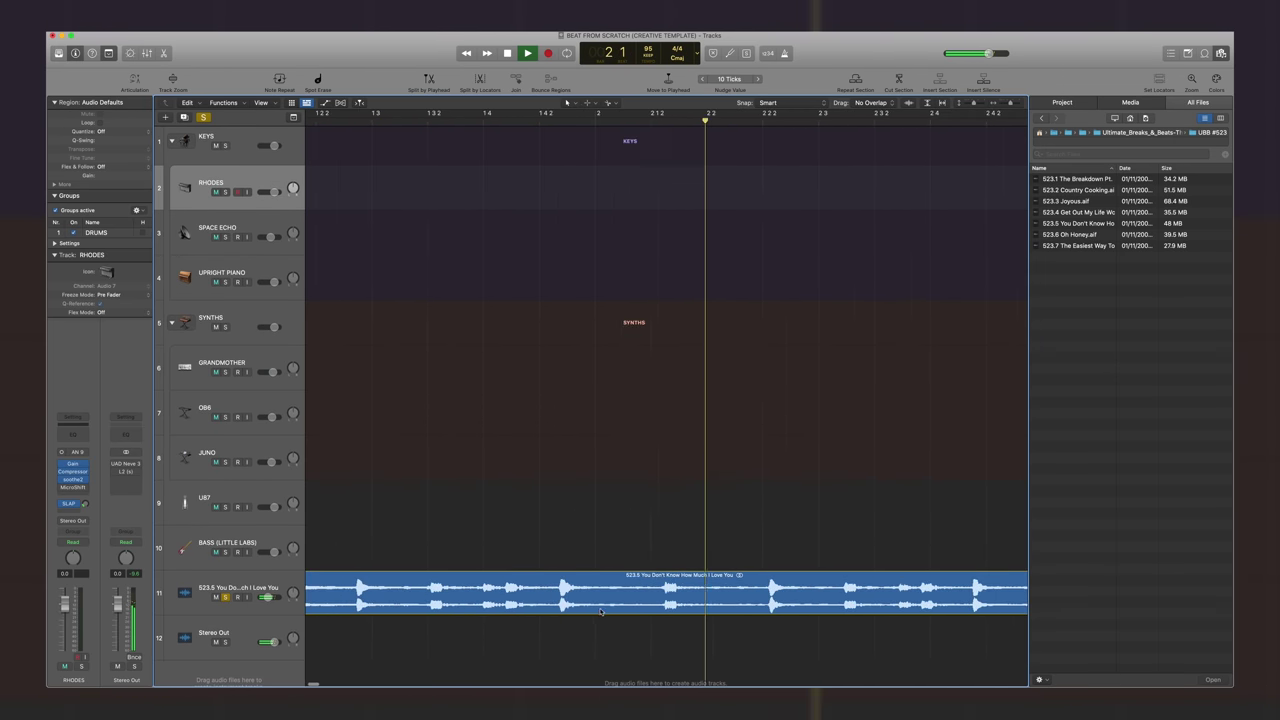
key(super+Down)
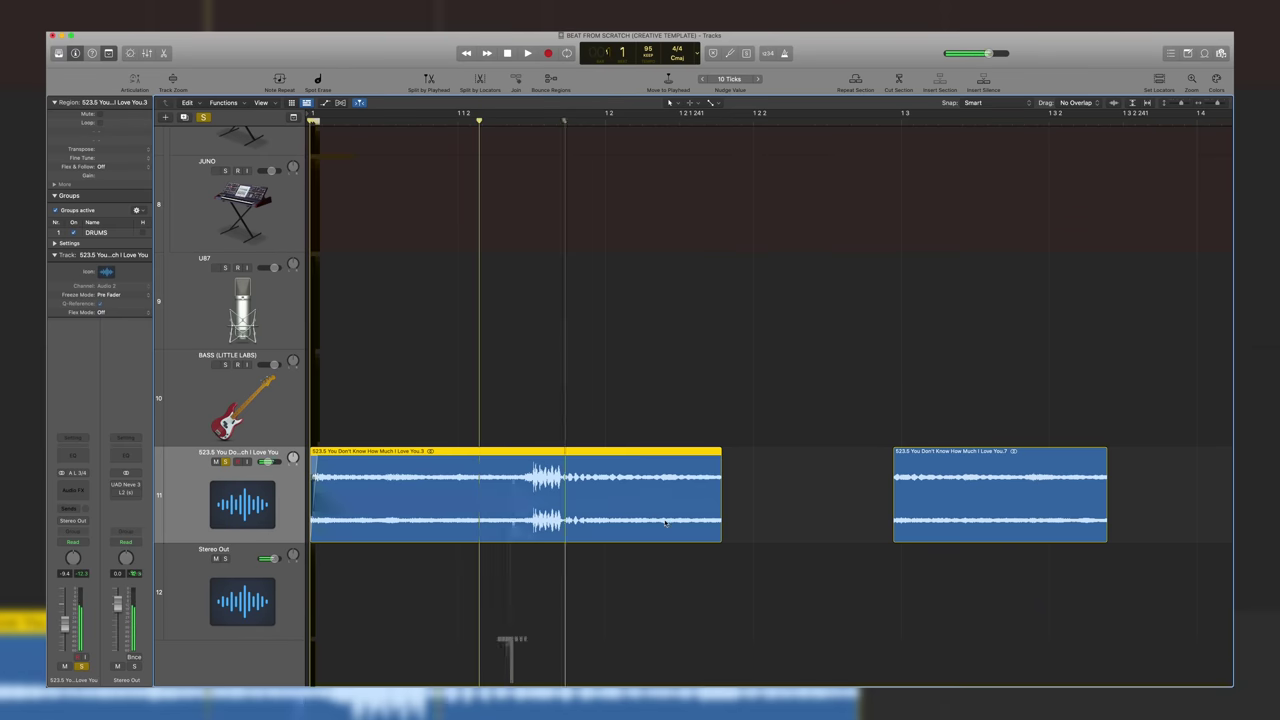
Cut the loud burst out of the break region at bar 1 and delete the leftover piece near beat 3
click(688, 592)
key(space)
click(663, 497)
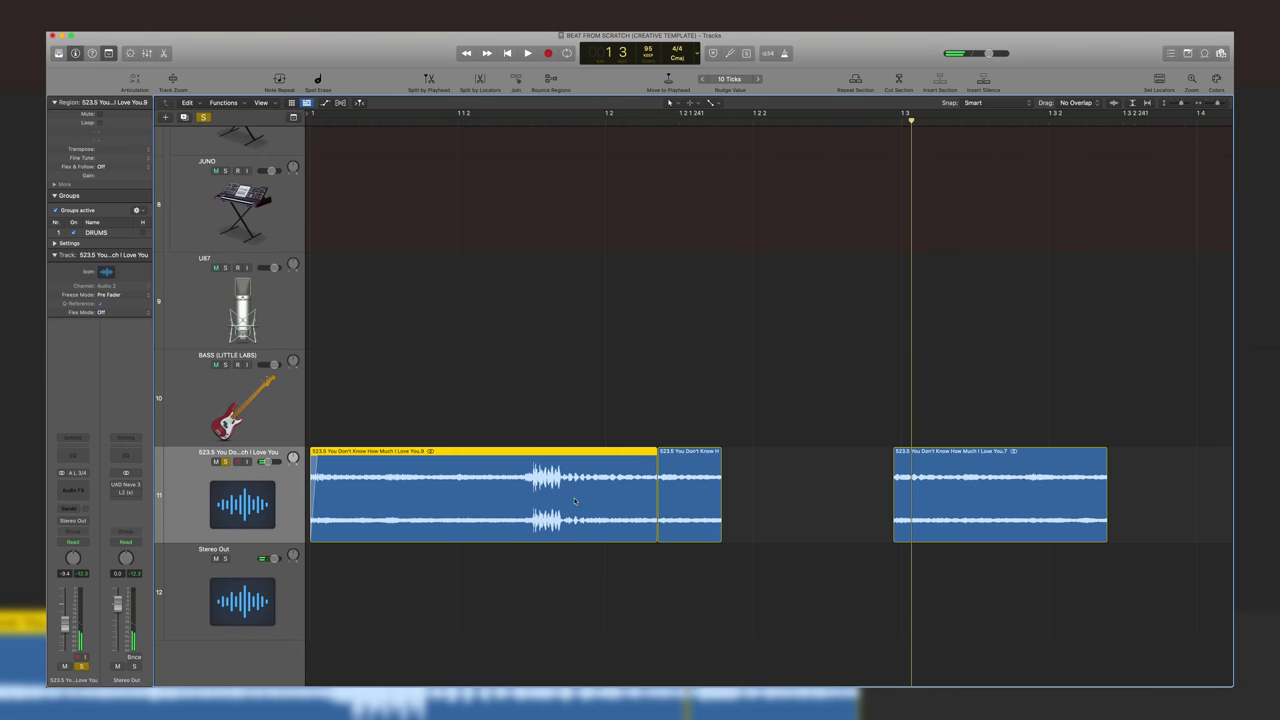
click(531, 488)
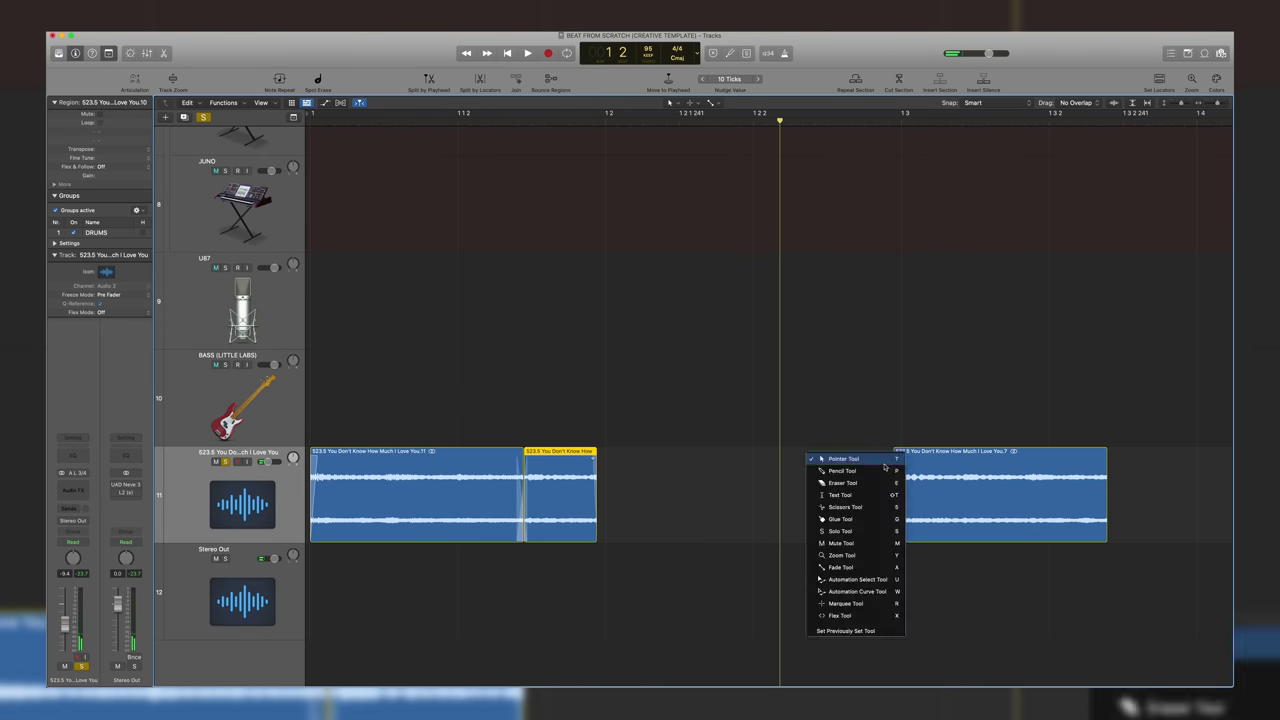
key(Delete)
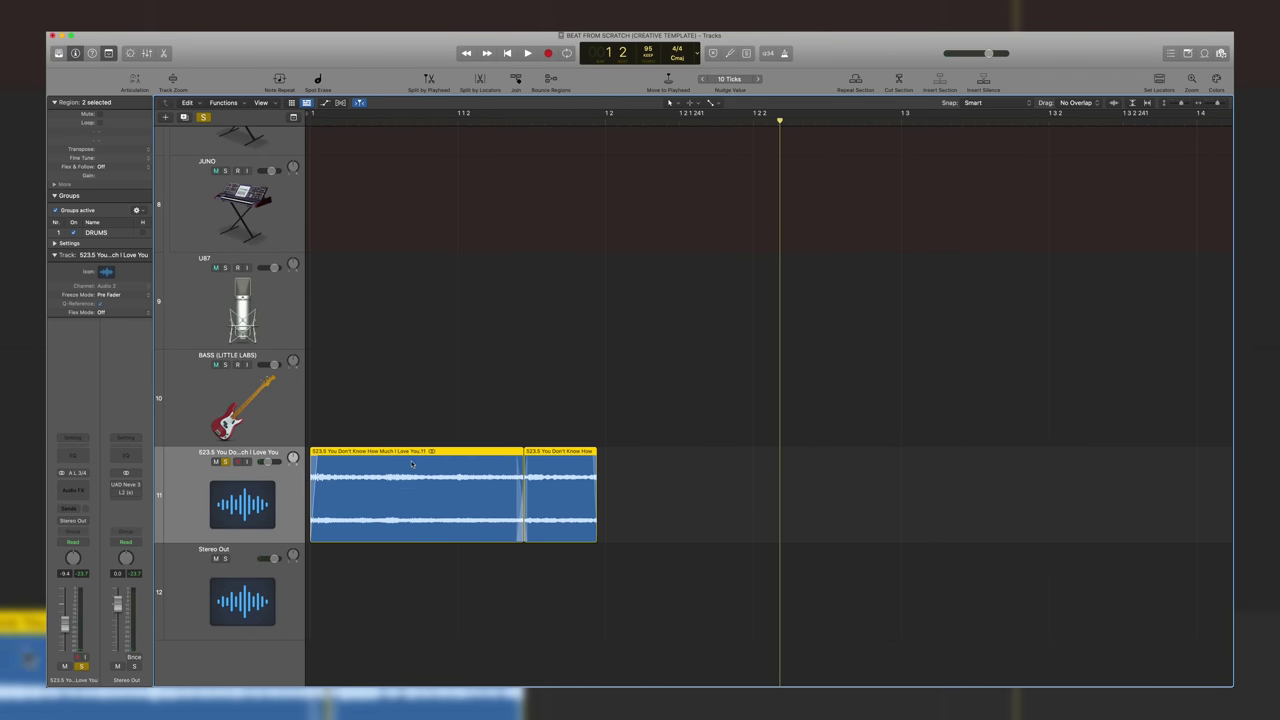
Show the additional region parameters and join the two crossfaded break pieces into one merged region
click(65, 187)
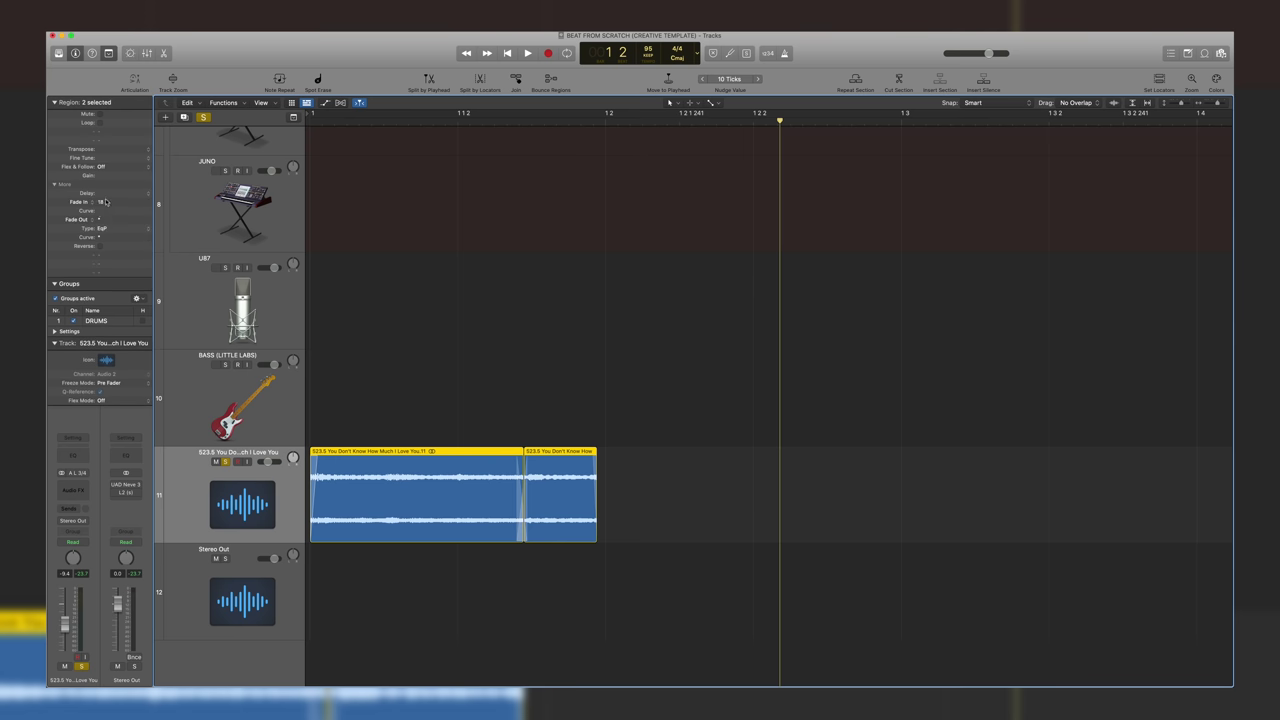
key(t)
key(t)
drag(656, 488, 495, 496)
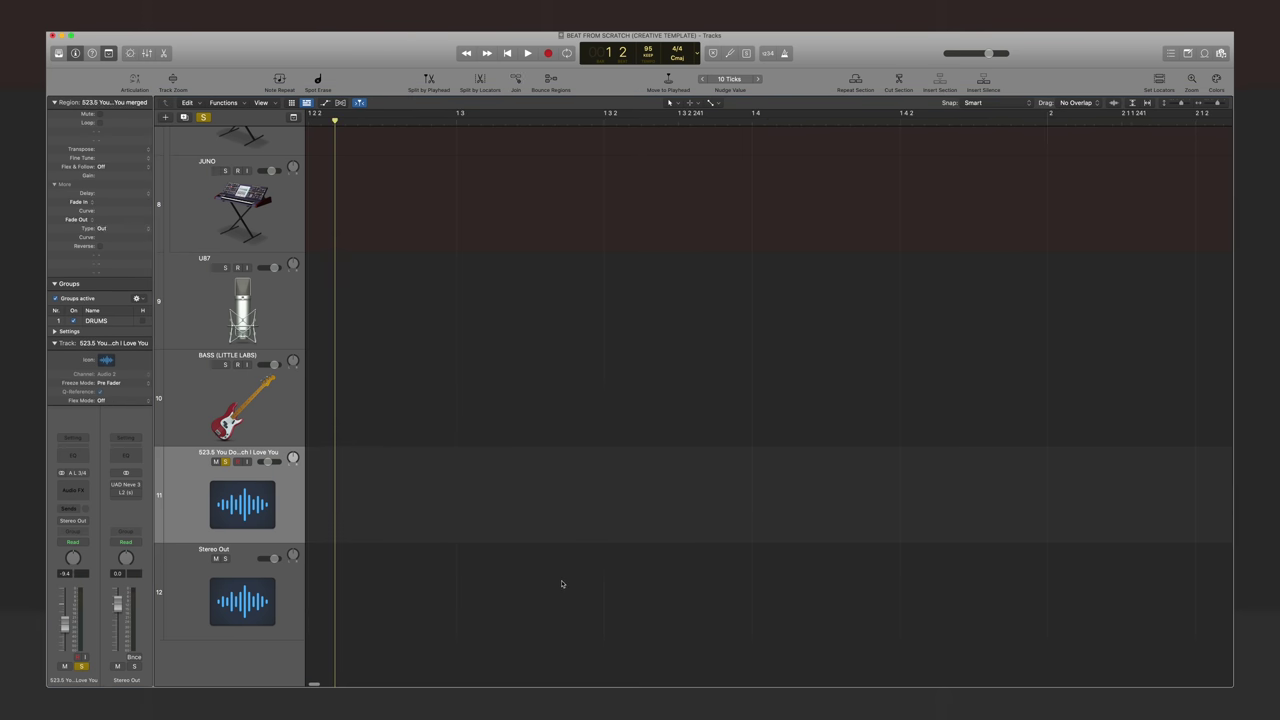
Trim the merged region to about one beat at the start of bar 1 and loop it
scroll(571, 534, left, 5)
scroll(403, 526, down, 5)
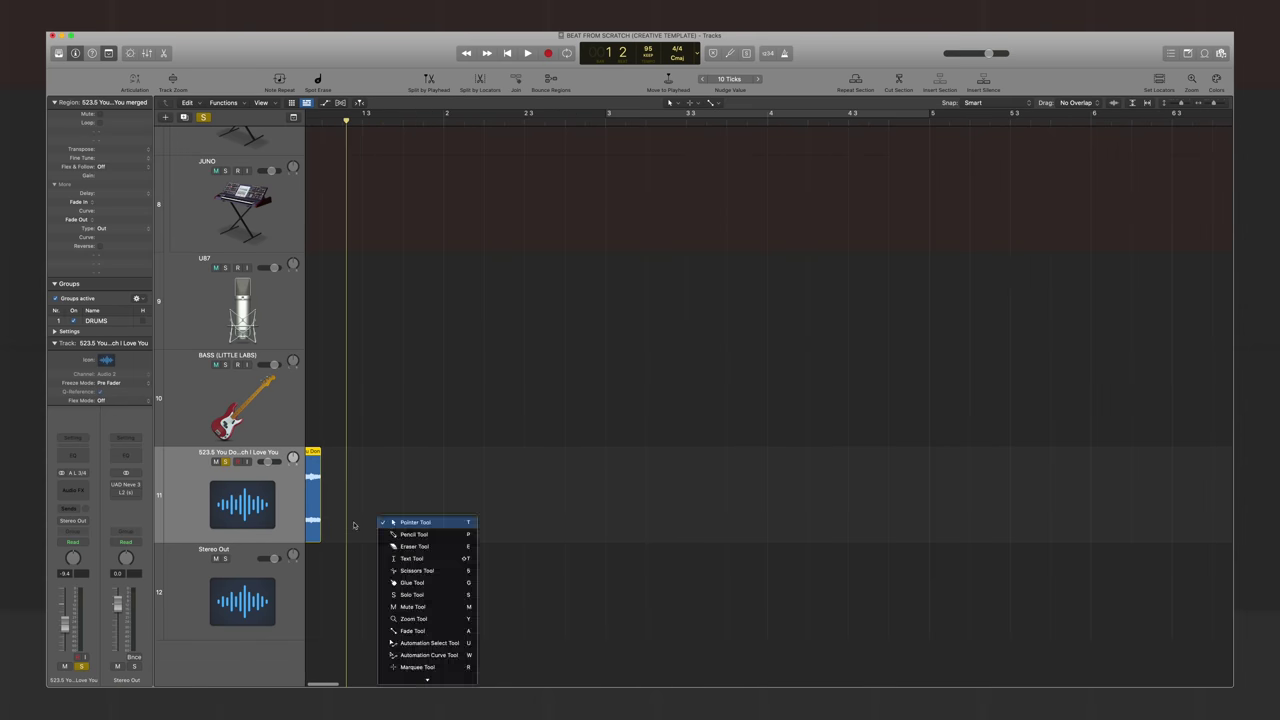
key(t)
key(t)
scroll(385, 527, left, 1)
scroll(336, 532, up, 2)
scroll(336, 532, up, 3)
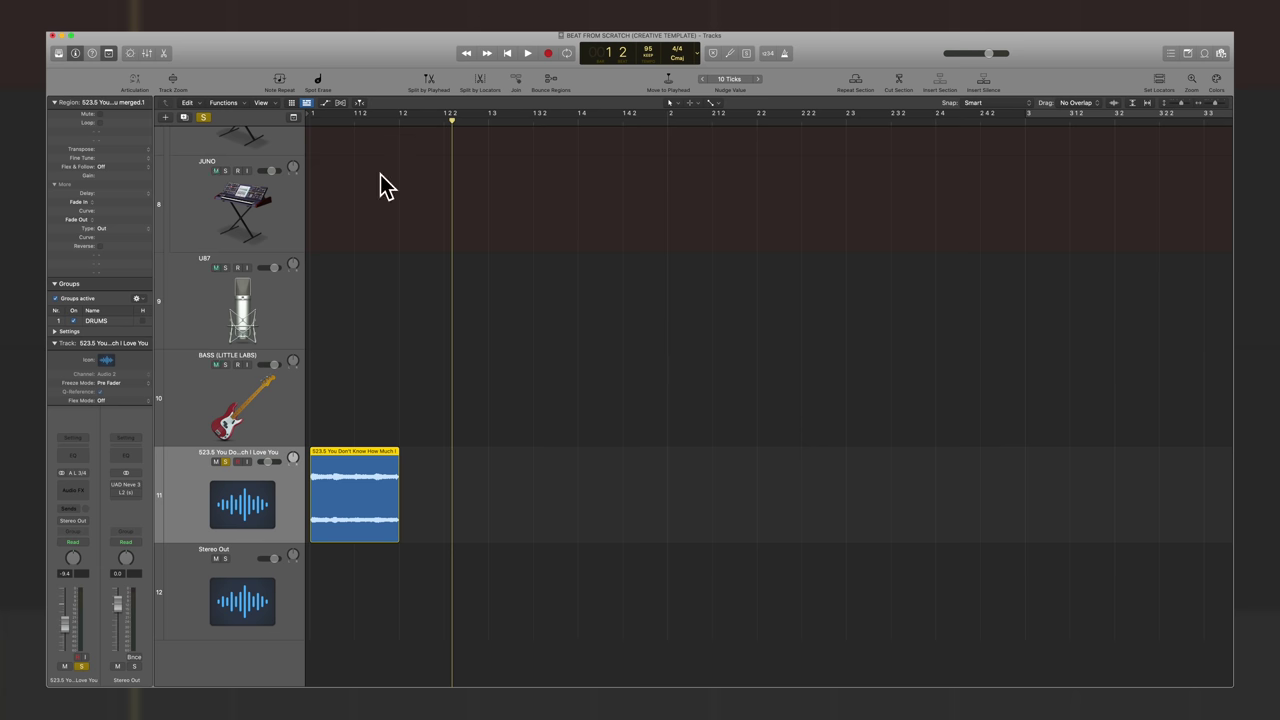
key(l)
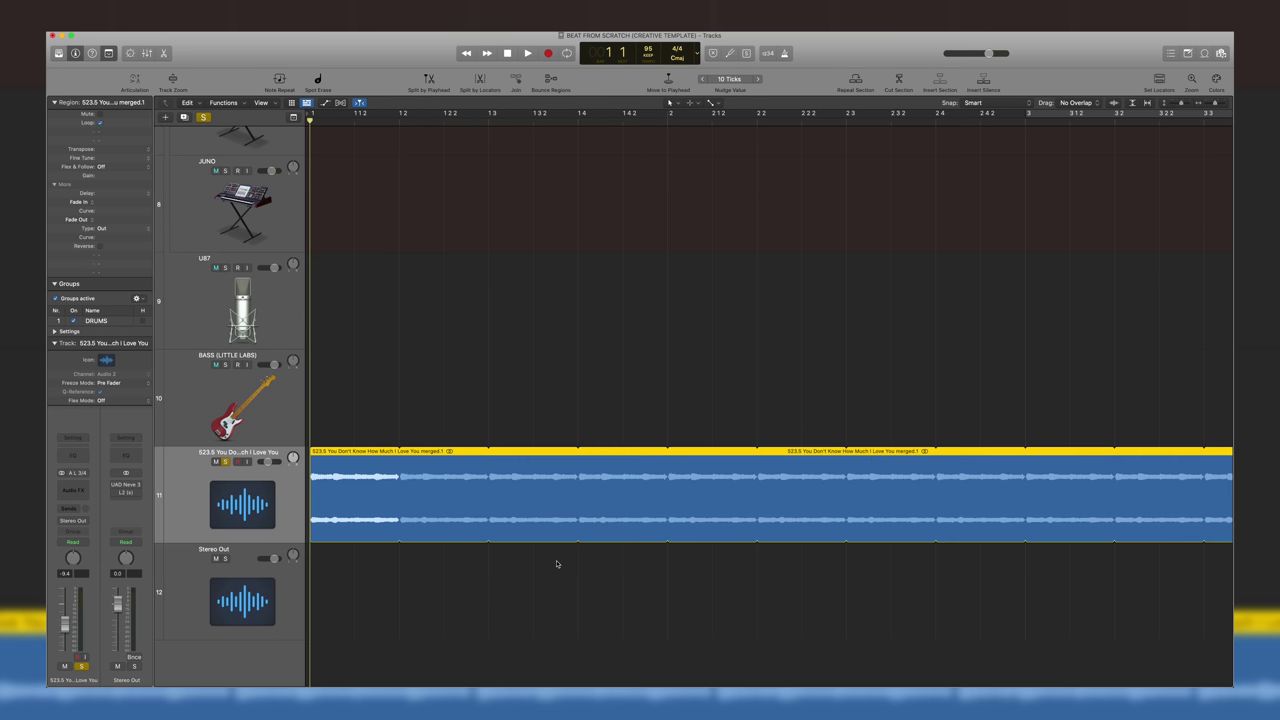
key(space)
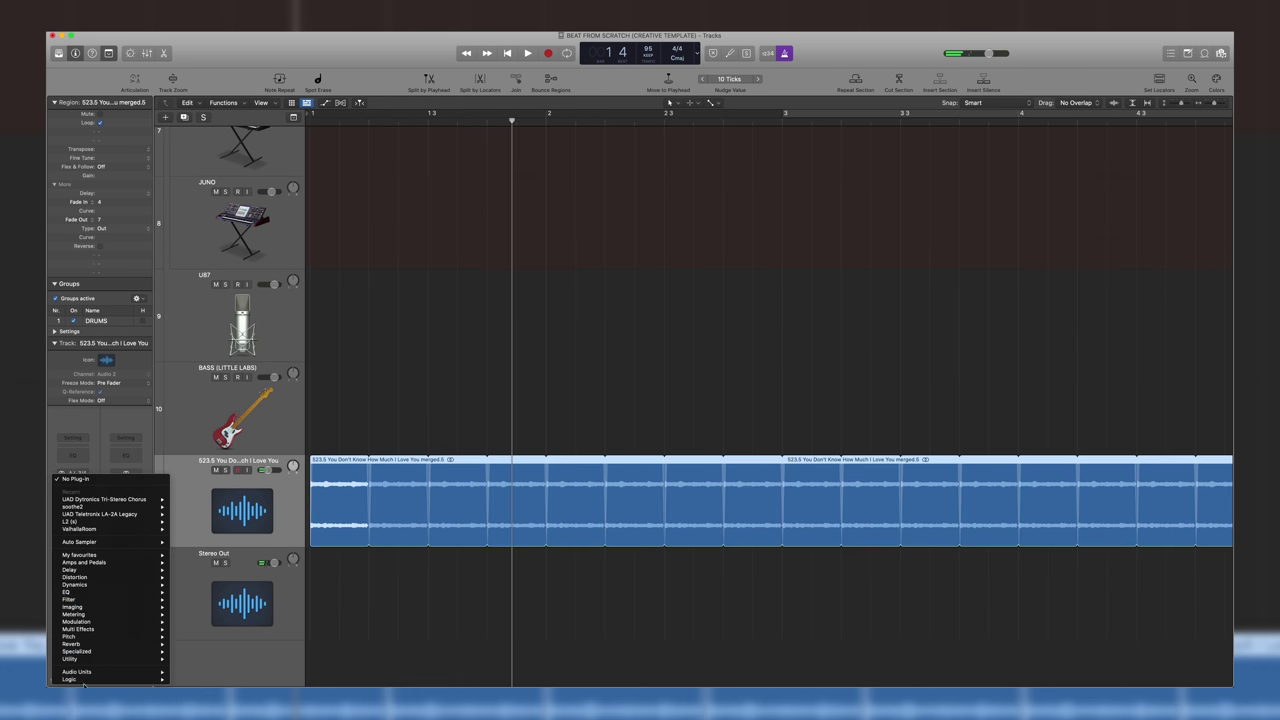
Insert a Gain plug-in with default settings on the 523.5 break track
click(256, 659)
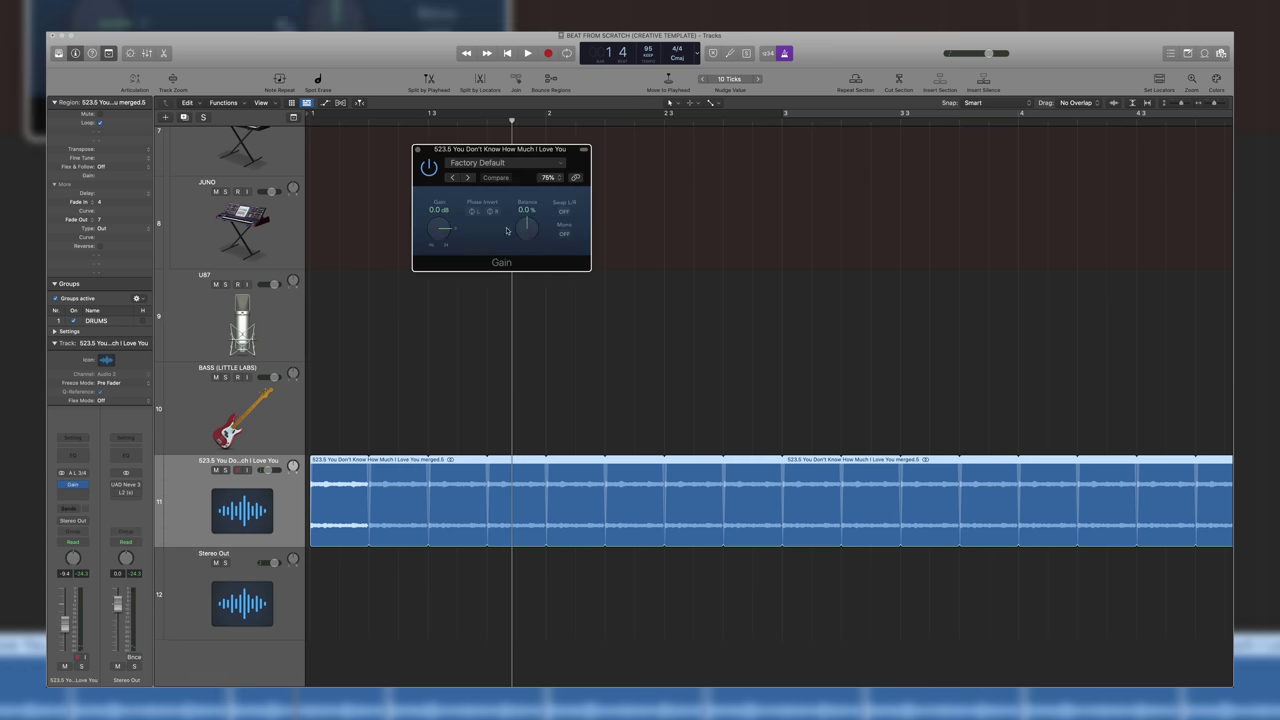
click(418, 149)
key(space)
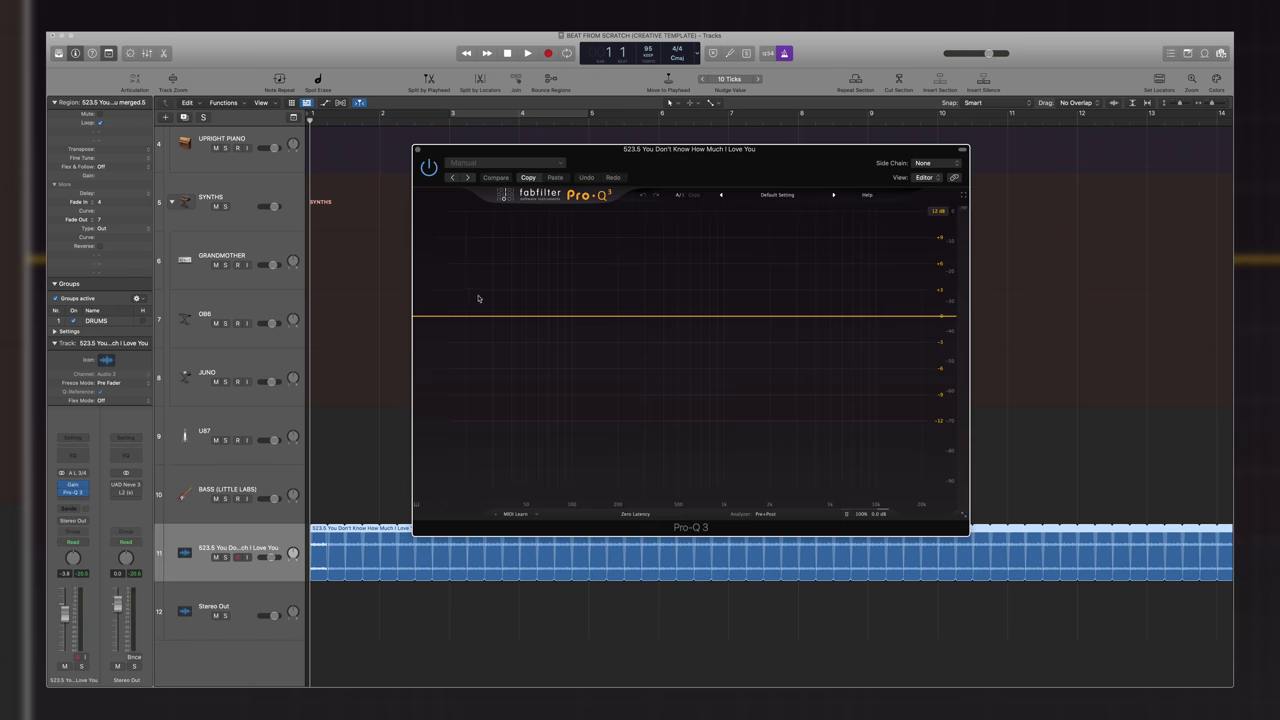
In Pro-Q 3 on the break track, add a low cut at about 490 Hz and a gentle high-frequency boost
click(441, 317)
drag(441, 317, 662, 309)
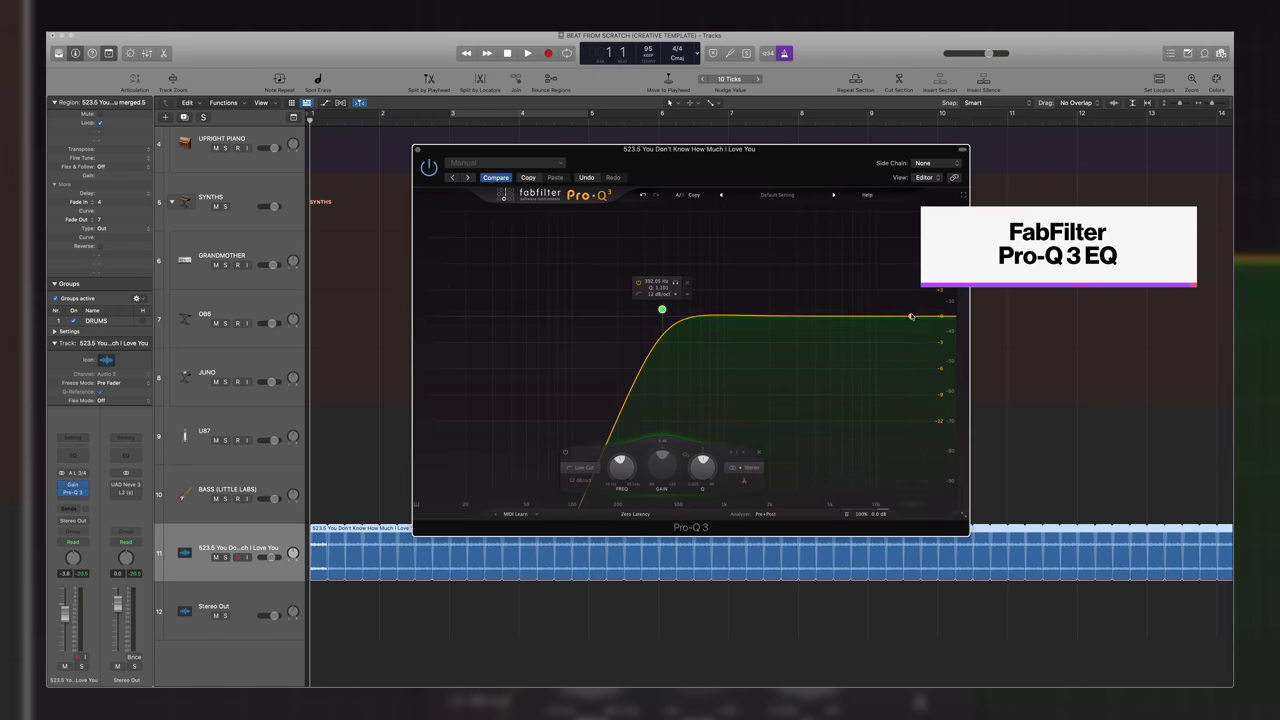
drag(911, 317, 831, 302)
drag(662, 309, 677, 308)
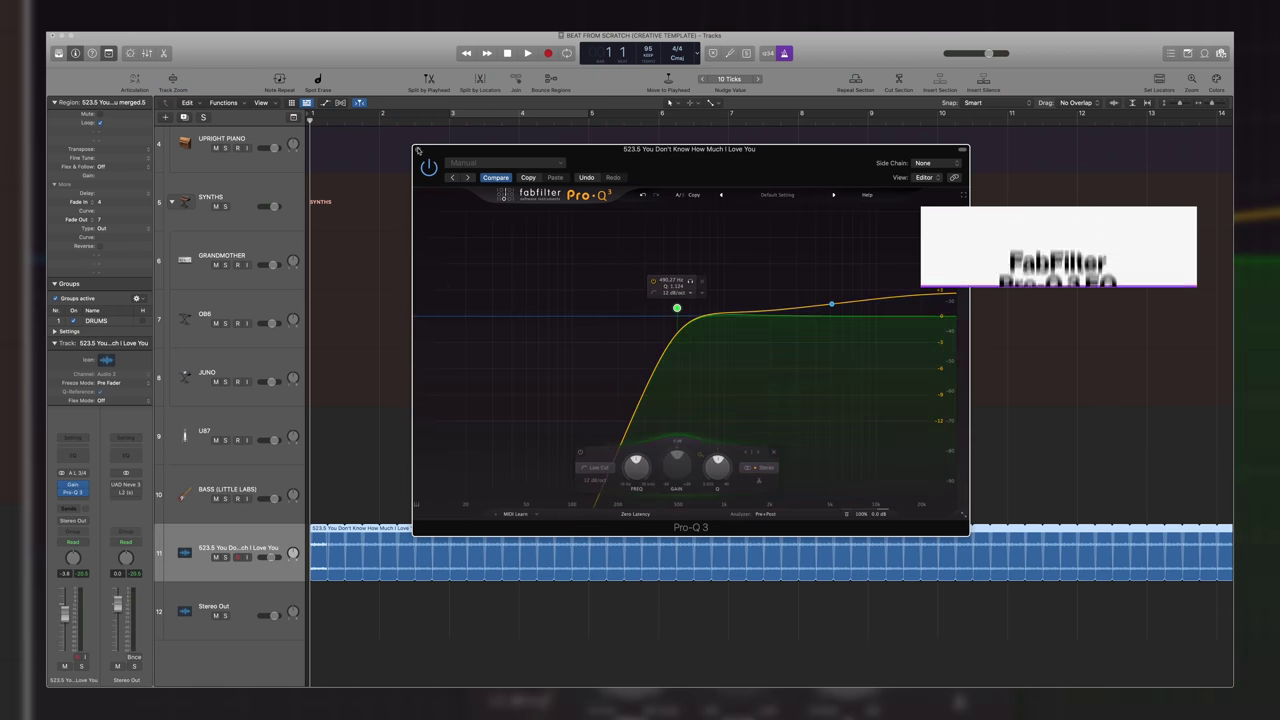
click(418, 150)
click(414, 308)
Add 523.1 The Breakdown Pt. 2 from the file browser on a new track below the looped break
key(t)
key(t)
key(t)
key(t)
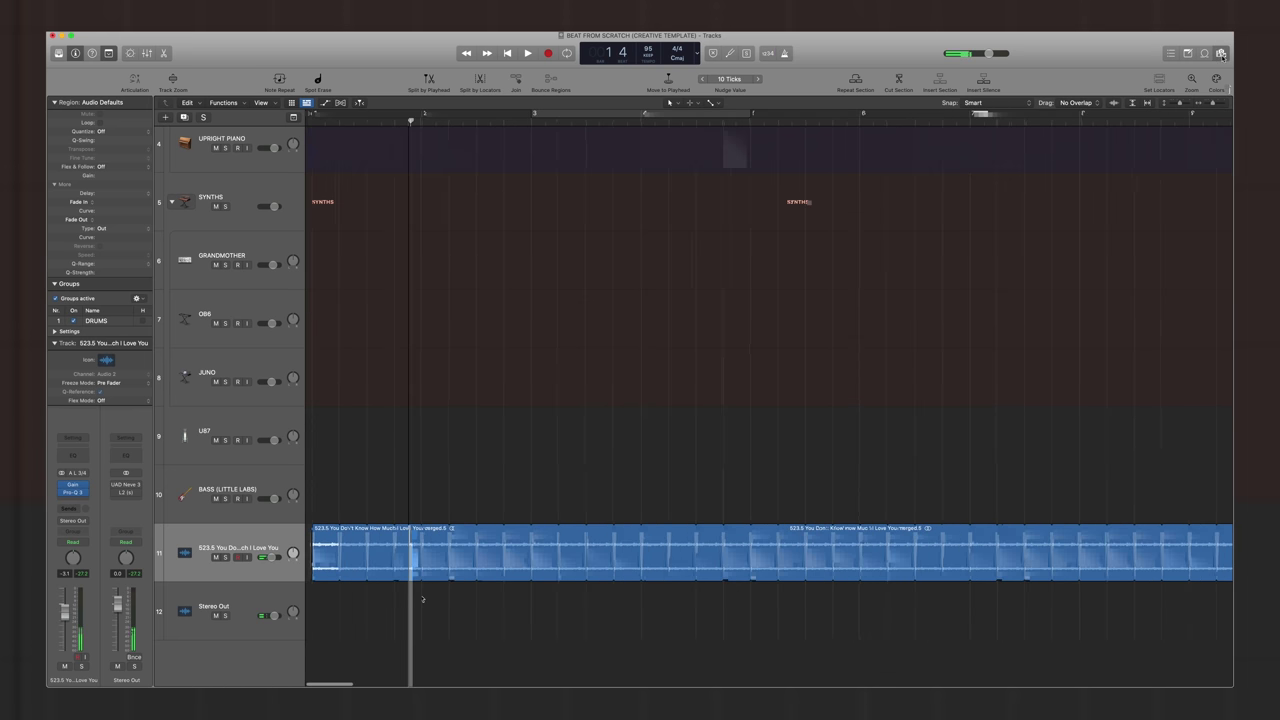
click(1221, 53)
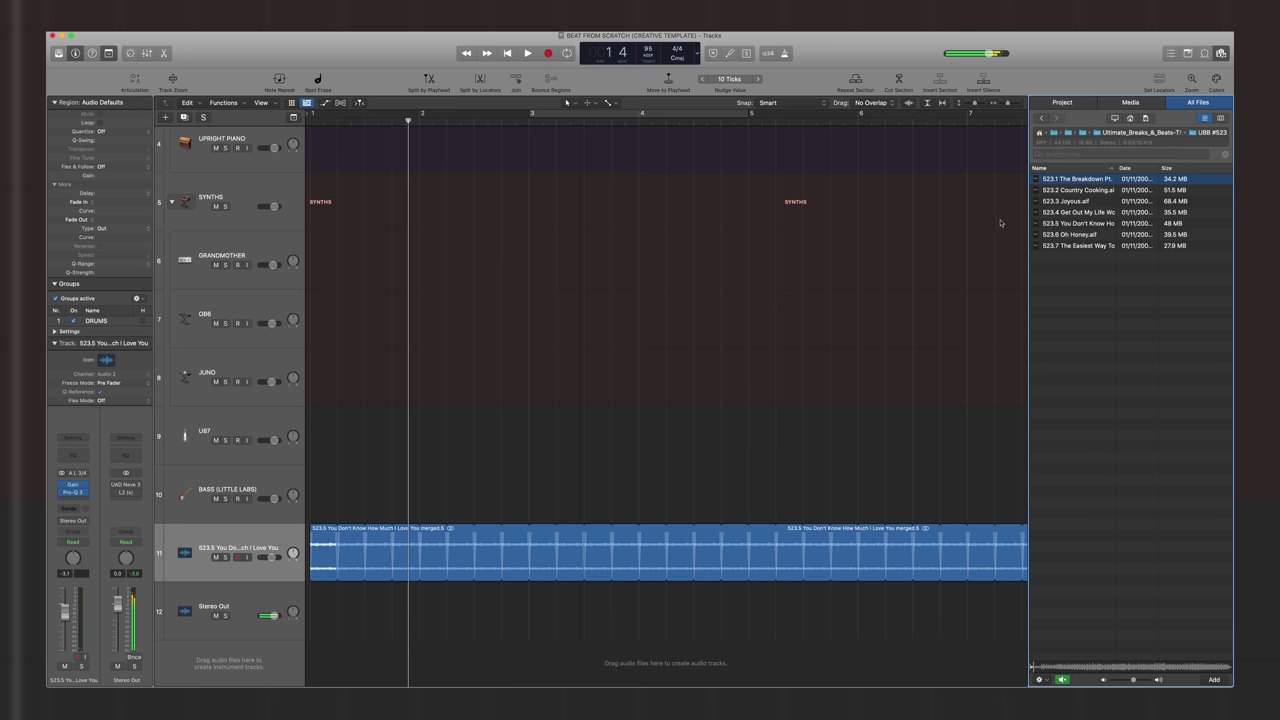
drag(1077, 178, 389, 624)
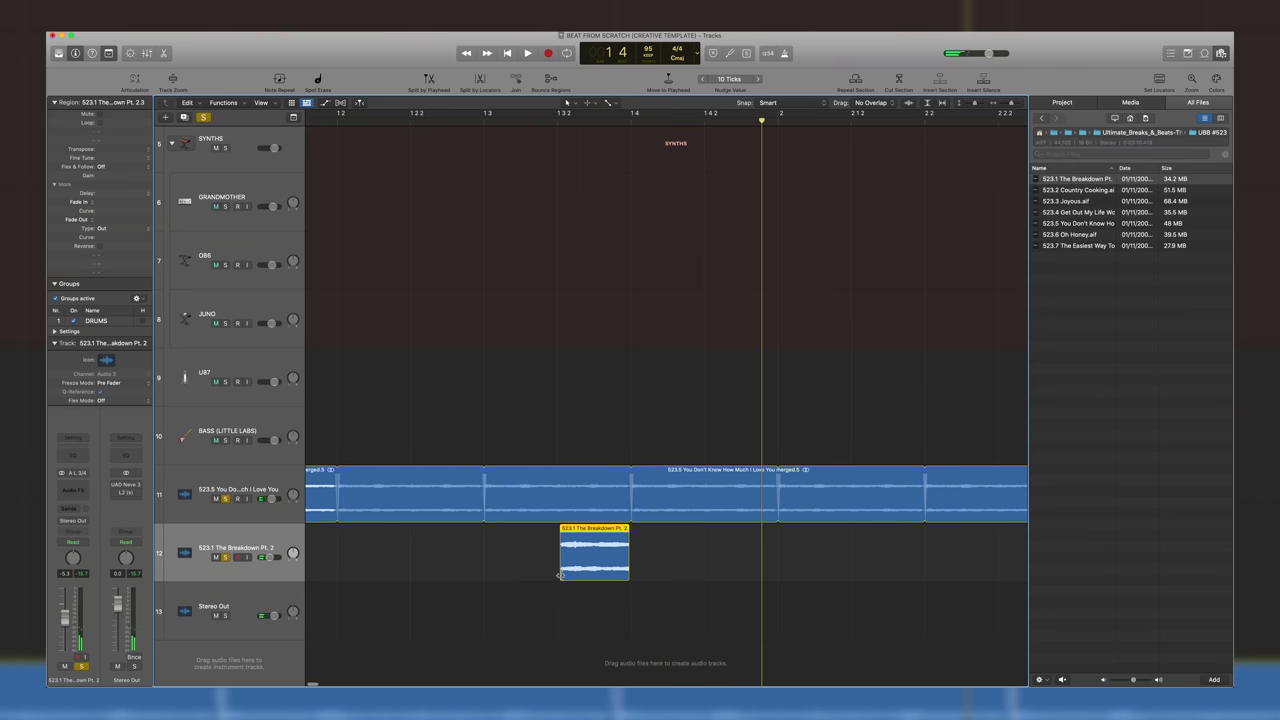
Trim The Breakdown Pt. 2 region to span 1.3.2 to 1.4, cutting off the drum hit at its end
drag(560, 575, 554, 575)
right_click(632, 566)
key(super+Right)
key(super+Right)
key(super+Right)
key(super+Right)
key(super+Right)
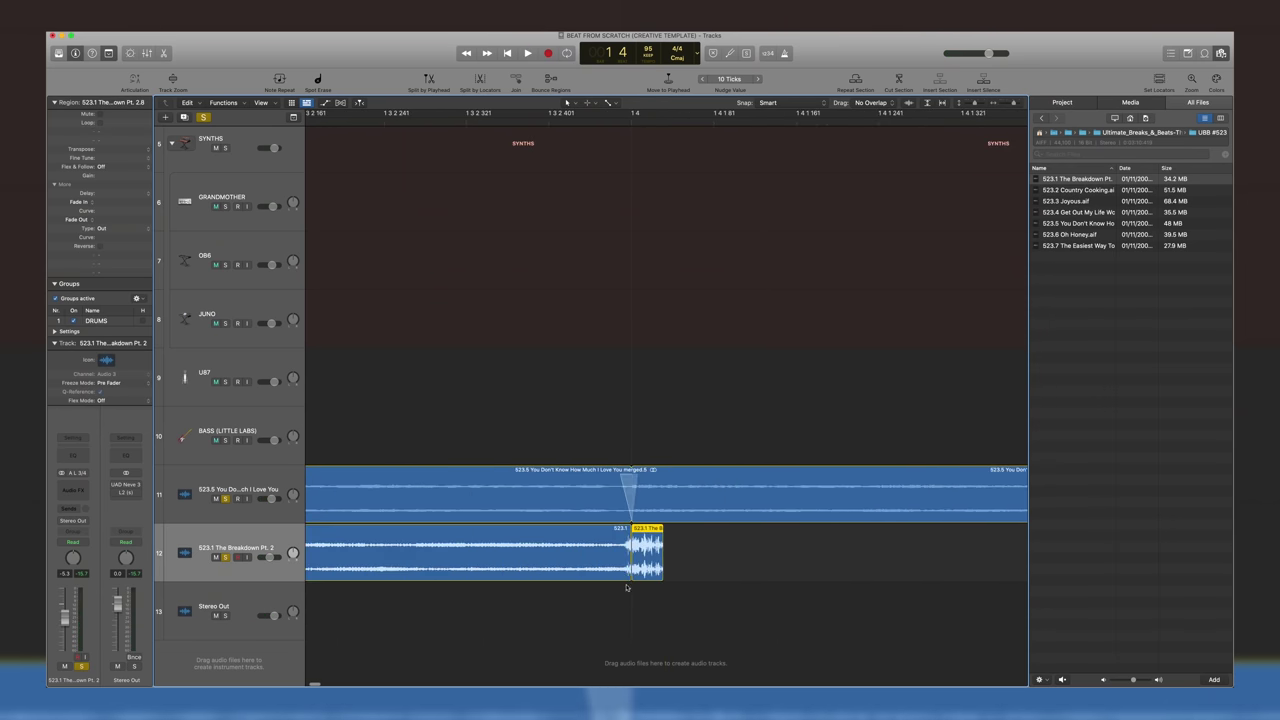
click(647, 568)
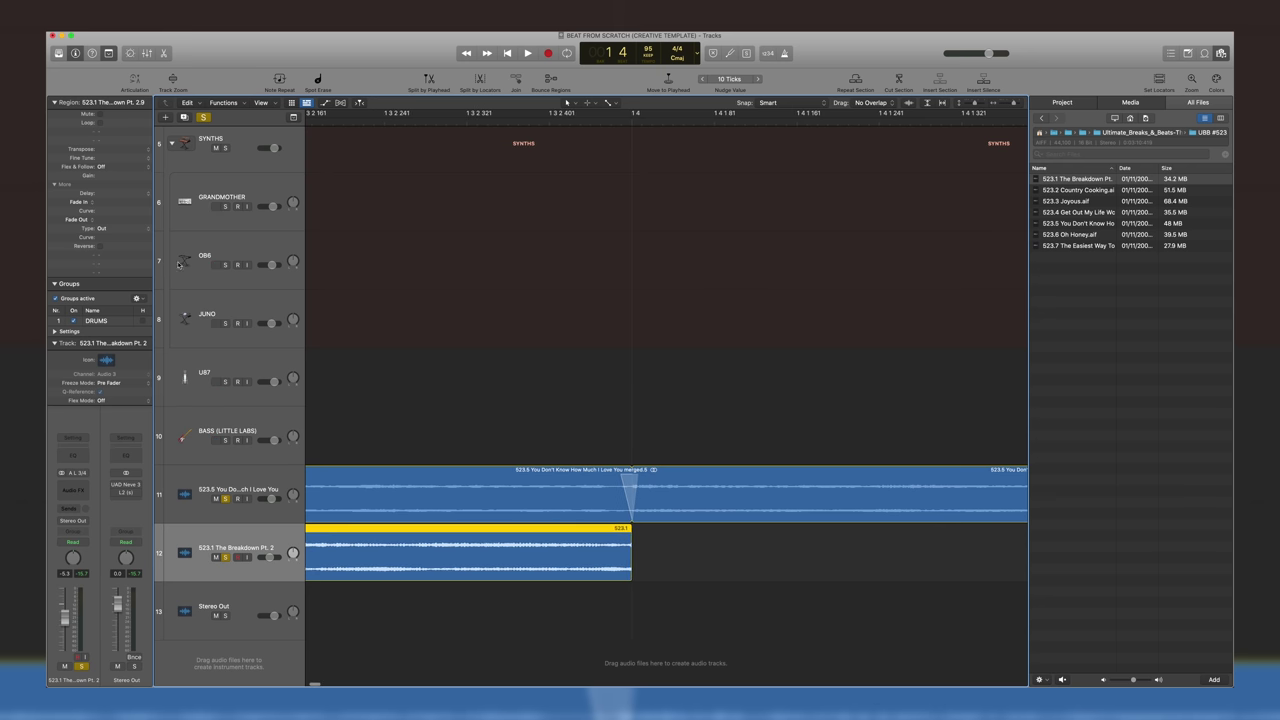
Set The Breakdown Pt. 2 region's fade-in and fade-out to 3 and lower its track volume to -11.2 dB
key(super+Left)
key(super+Left)
key(super+Left)
key(super+Left)
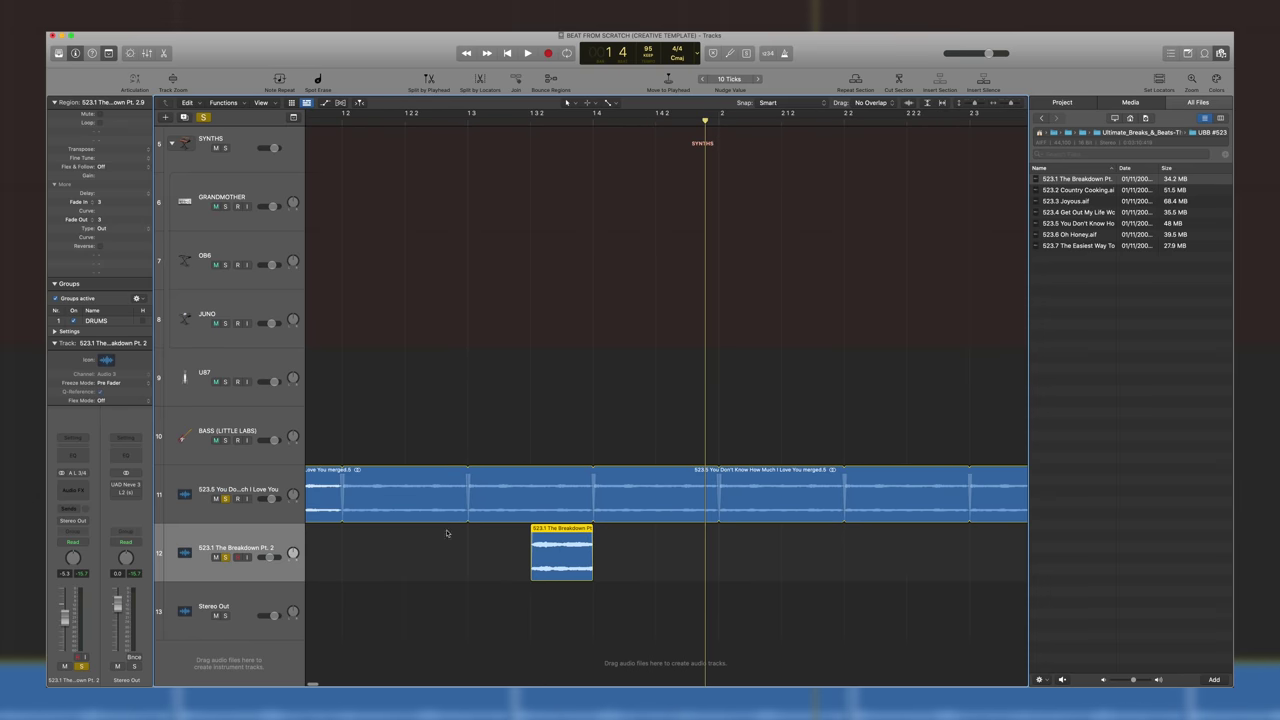
drag(267, 559, 264, 558)
key(t)
key(t)
Insert Pro-Q 3 on The Breakdown Pt. 2 track with a low cut and a high-shelf boost of about 2.3 dB near 10 kHz
click(76, 491)
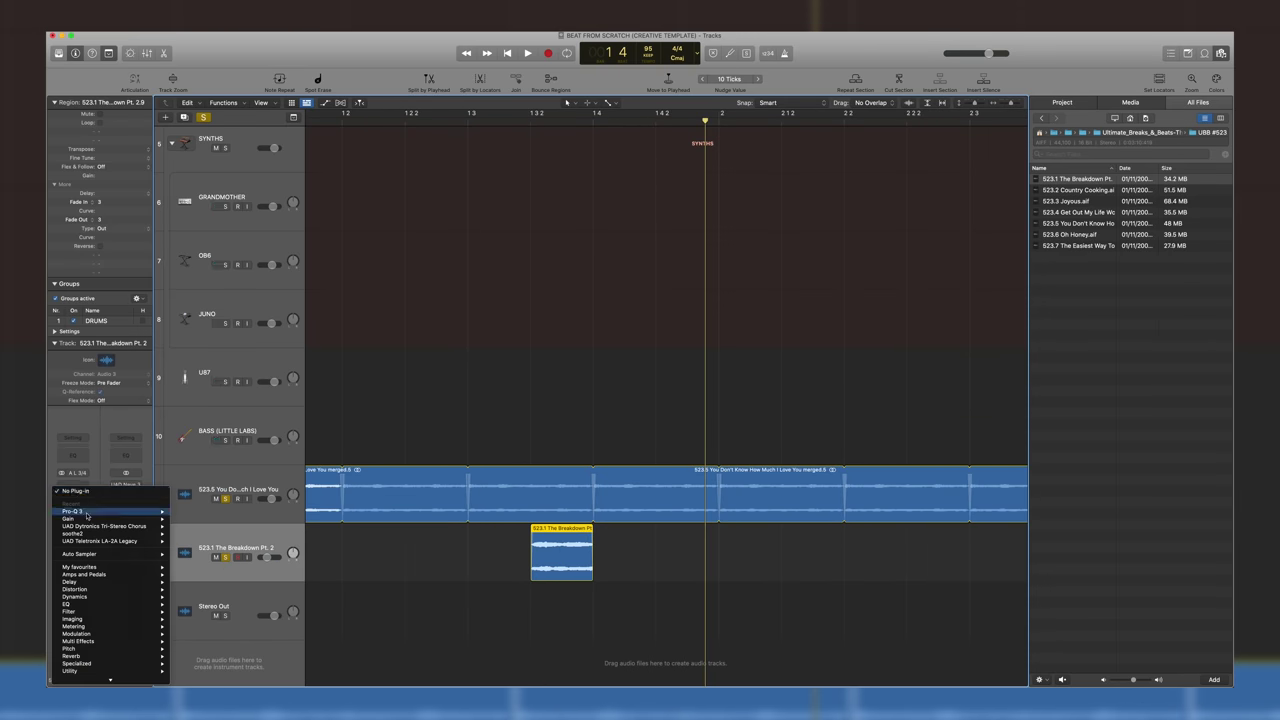
click(189, 511)
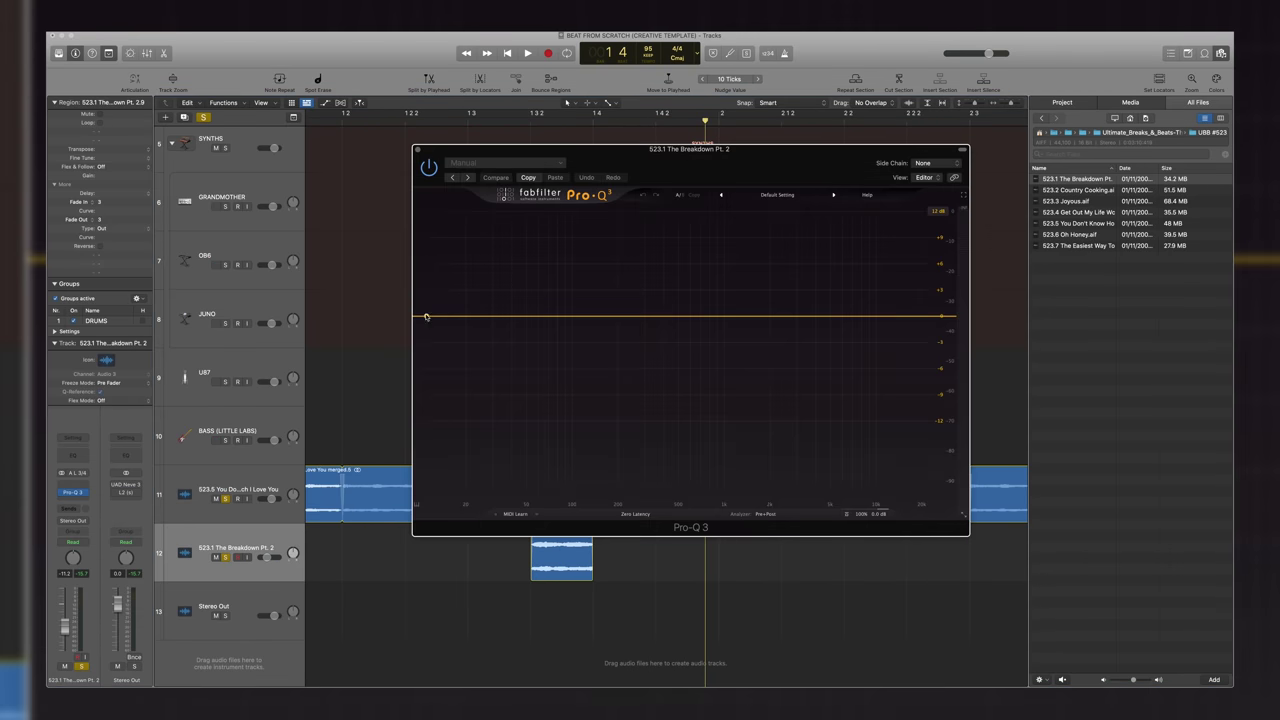
drag(529, 313, 648, 312)
key(space)
drag(902, 317, 880, 304)
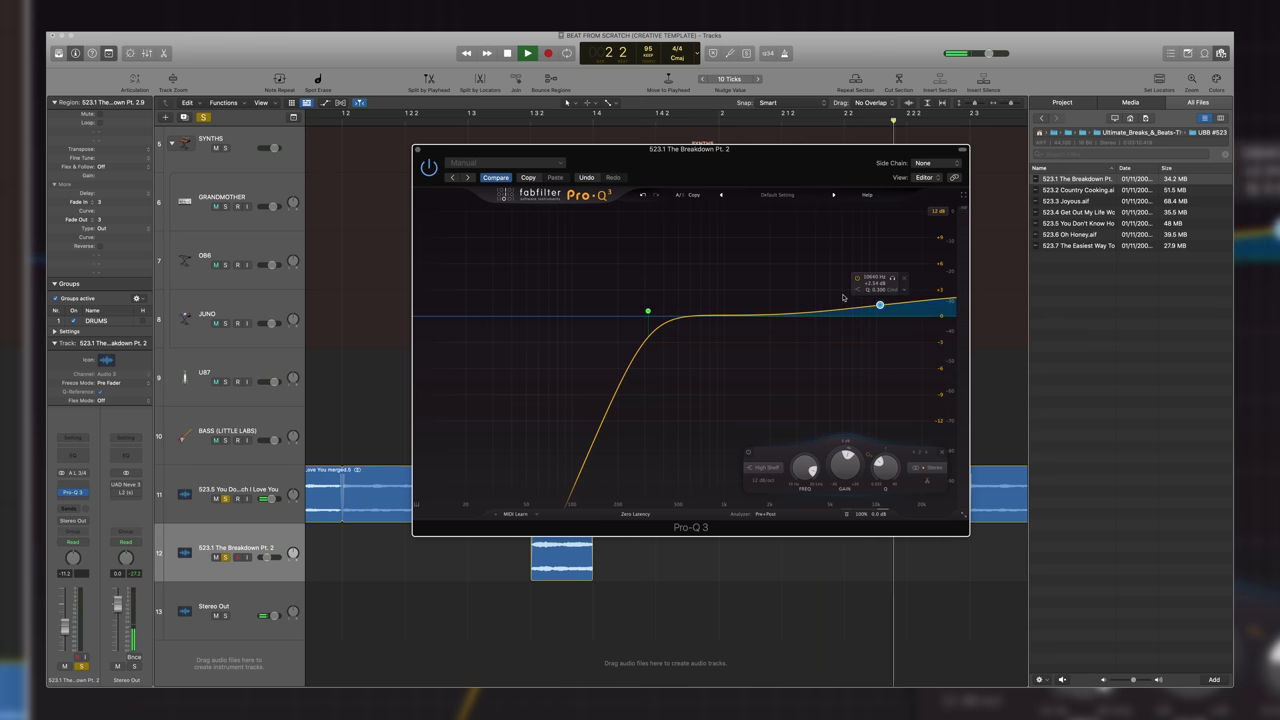
key(Return)
click(418, 151)
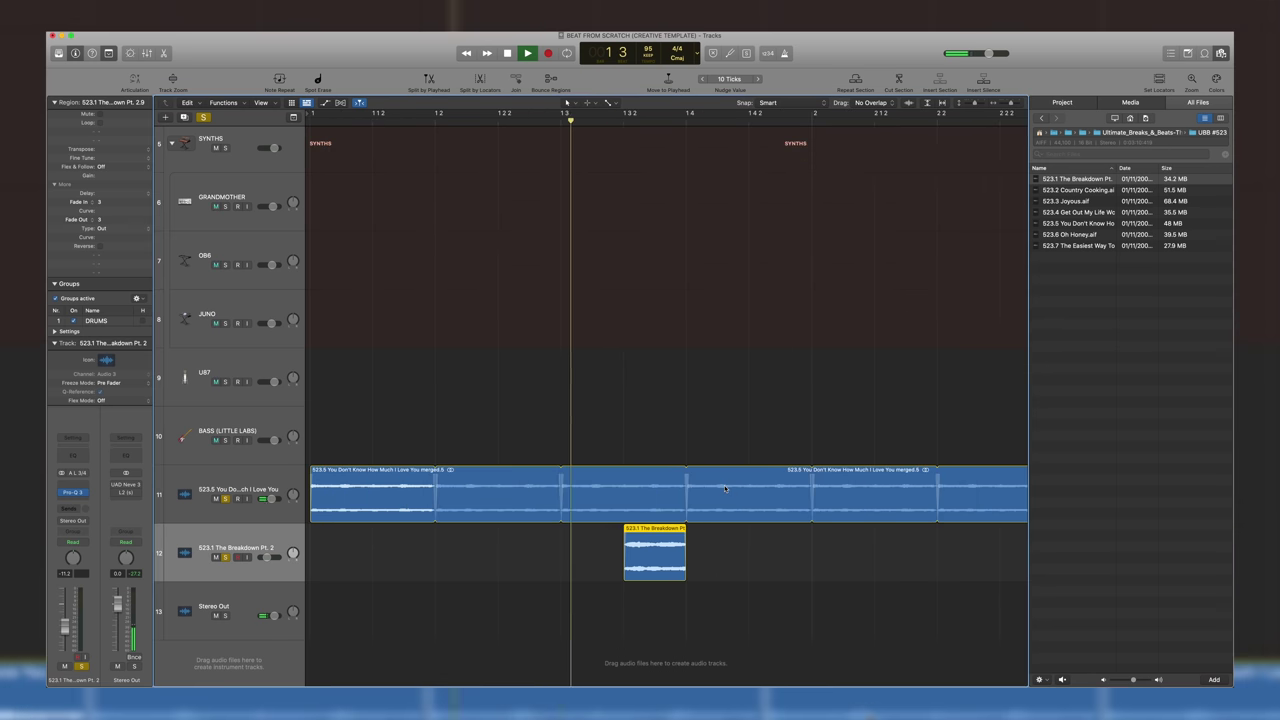
Turn the trimmed Breakdown sound into a one-bar region starting at bar 1 and loop it
key(space)
key(super+Left)
key(super+Left)
key(super+Left)
key(t)
key(t)
drag(411, 551, 262, 556)
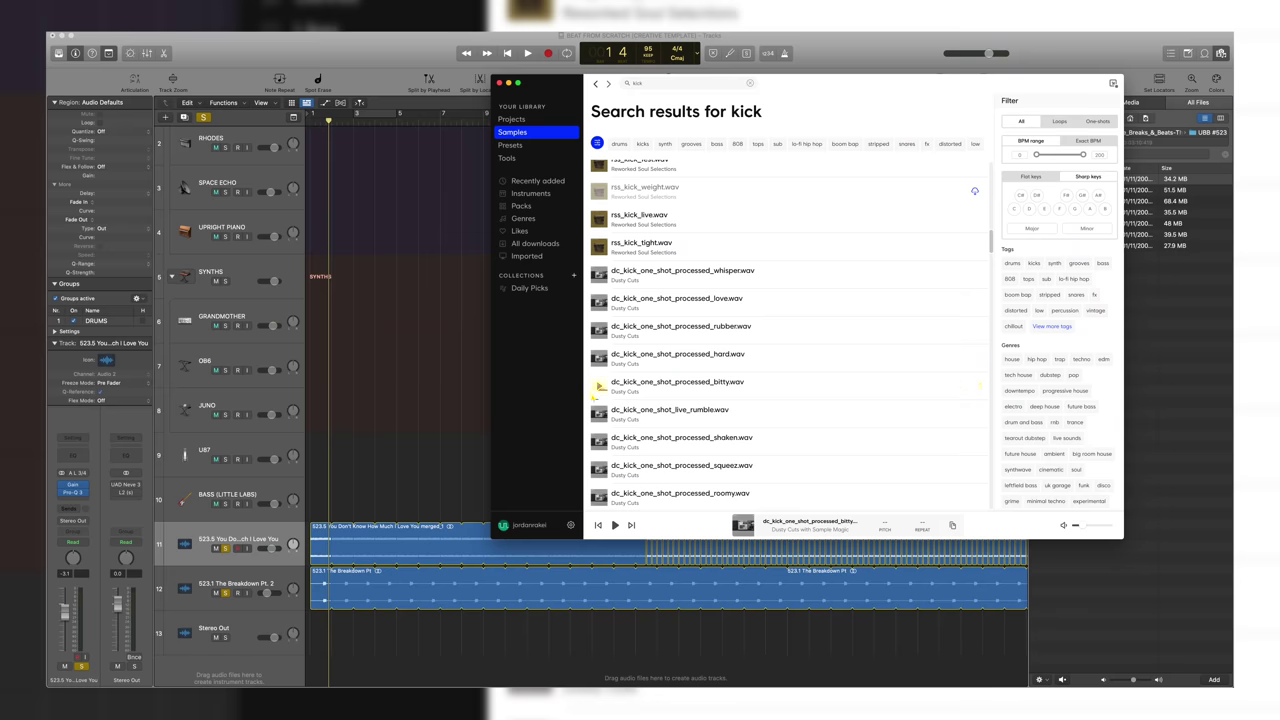
Switch to Splice, audition the Dusty Cuts kicks, and add dc_kick_one_shot_processed_bitty.wav to the project on a new track
key(Down)
key(Down)
key(Down)
key(Down)
key(Down)
scroll(593, 272, down, 5)
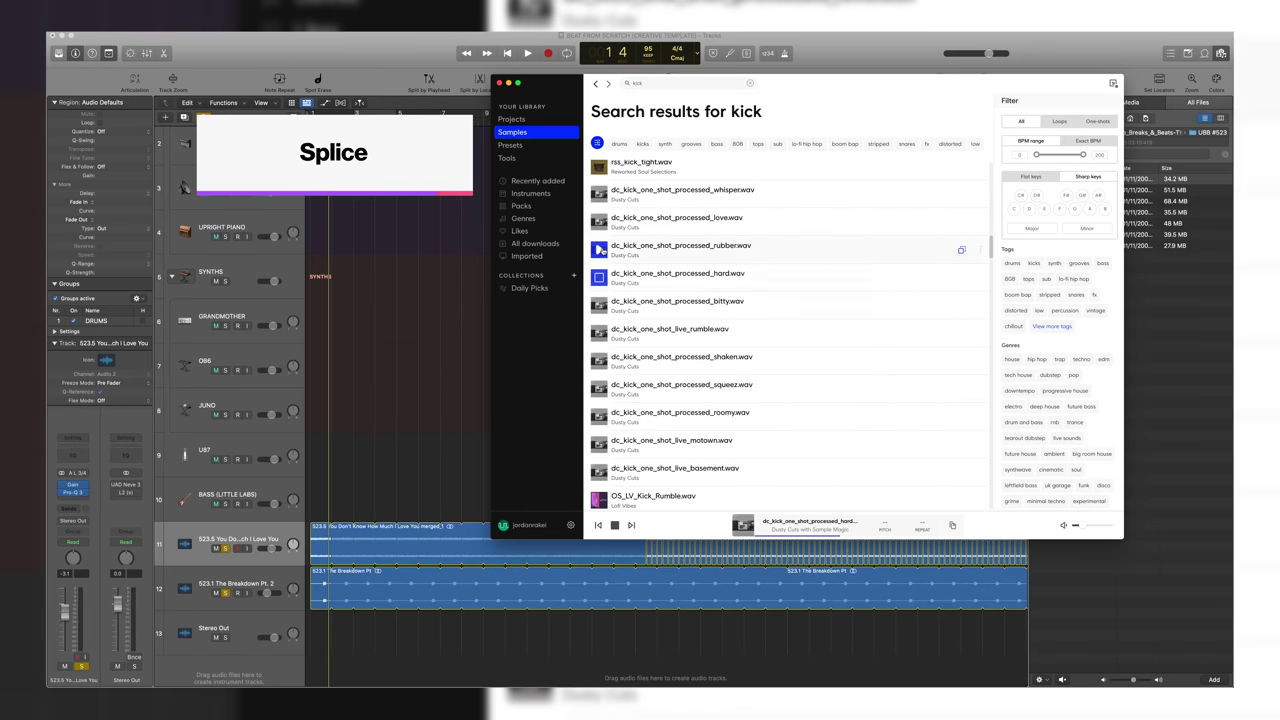
click(641, 305)
click(641, 305)
drag(295, 635, 343, 605)
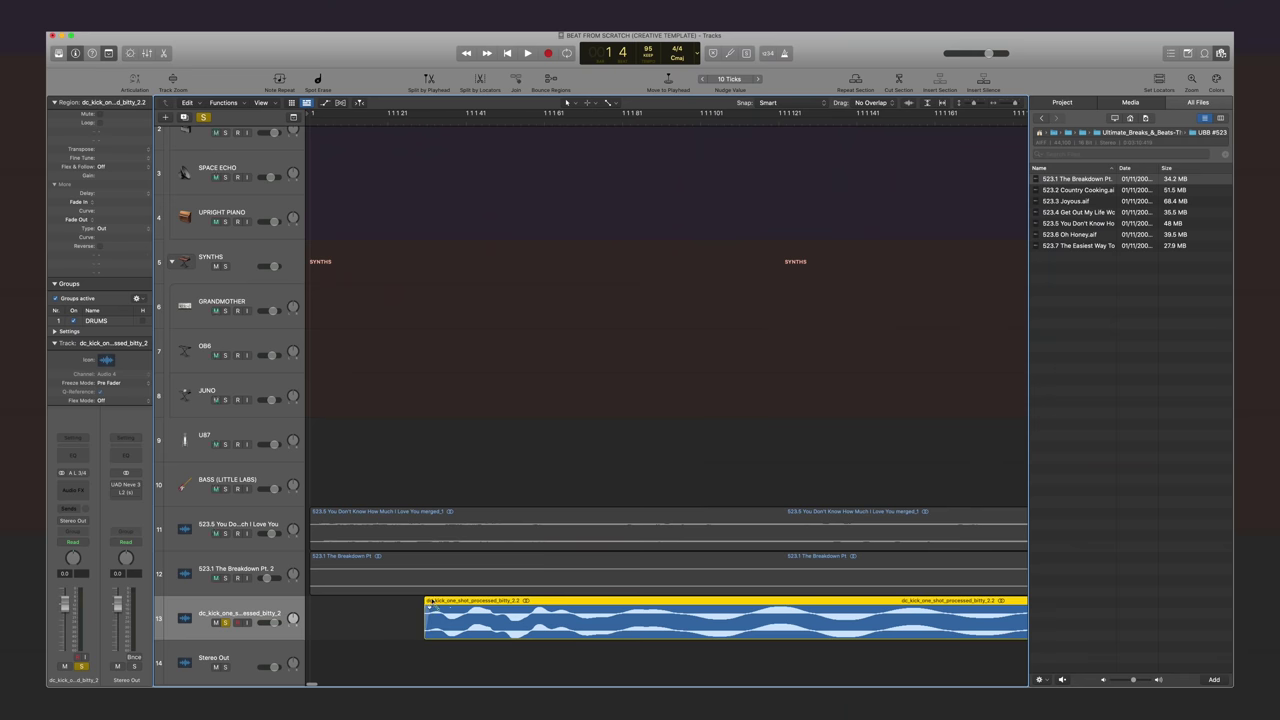
Trim the kick region's start and tail with fades of 1, and align it to the start of bar 1
scroll(369, 622, down, 3)
drag(369, 622, 276, 628)
scroll(276, 628, down, 5)
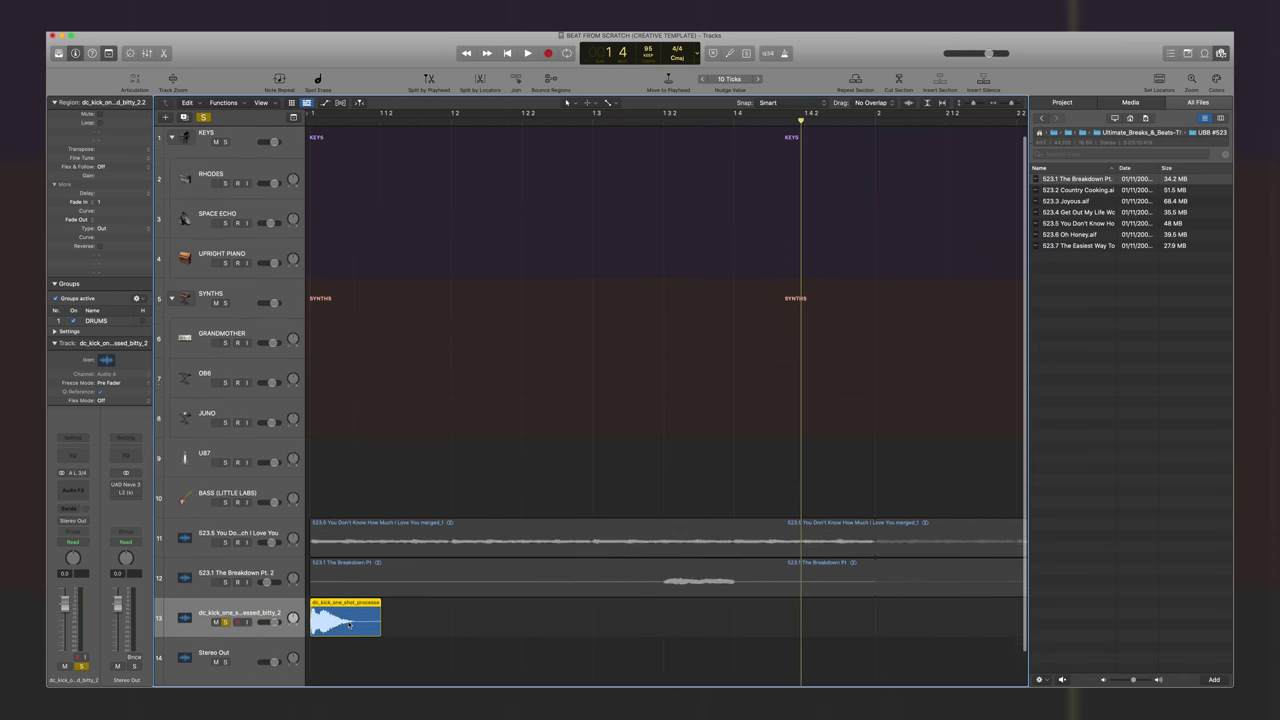
Solo the two looped break tracks alongside the kick and set a cycle range starting at bar 1
drag(225, 582, 225, 543)
scroll(504, 211, down, 5)
scroll(458, 149, down, 3)
drag(313, 117, 1010, 117)
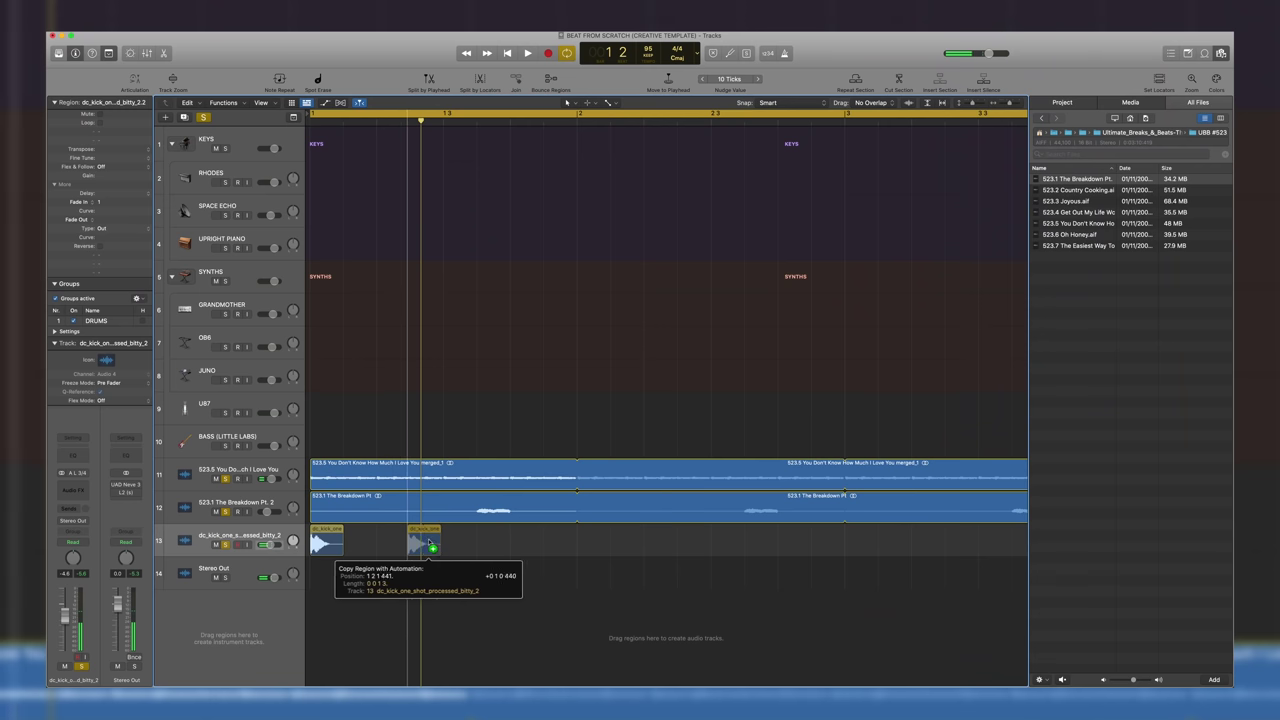
Copy the kick region to beat 3 of bar 1 and create an empty audio track below the kick
drag(433, 541, 464, 537)
key(space)
key(t)
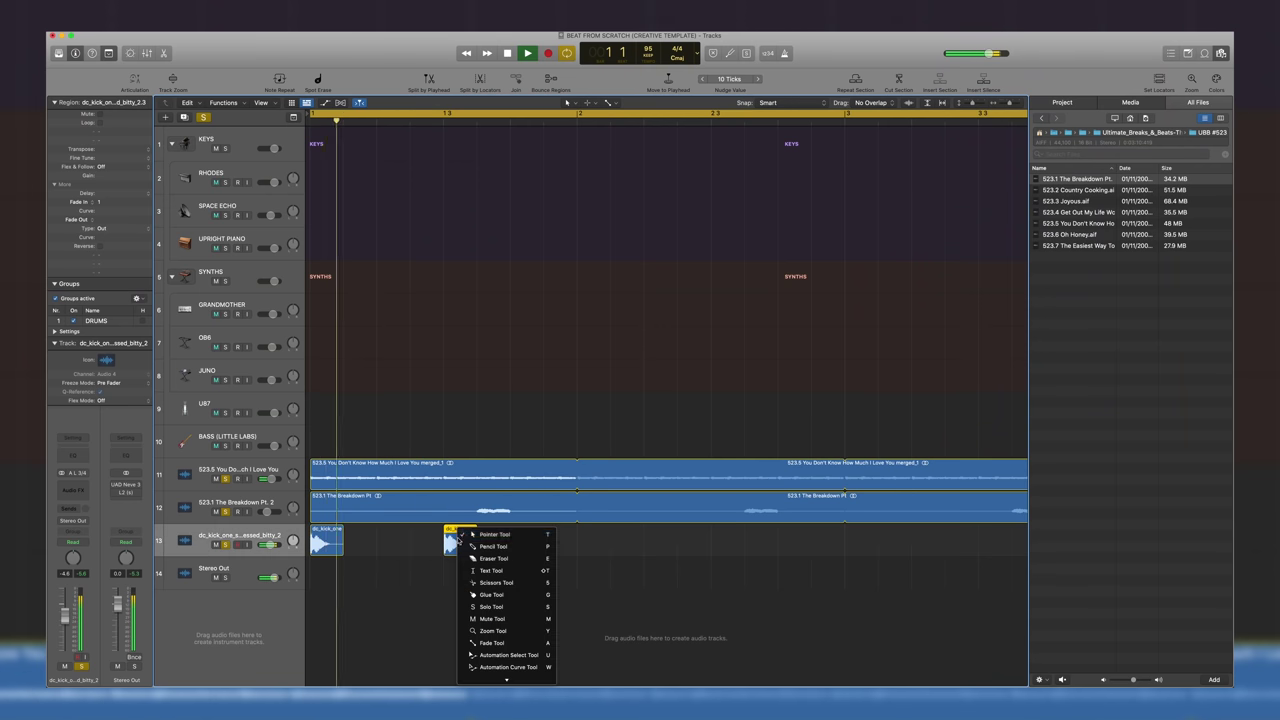
key(t)
key(super+Right)
scroll(268, 545, left, 2)
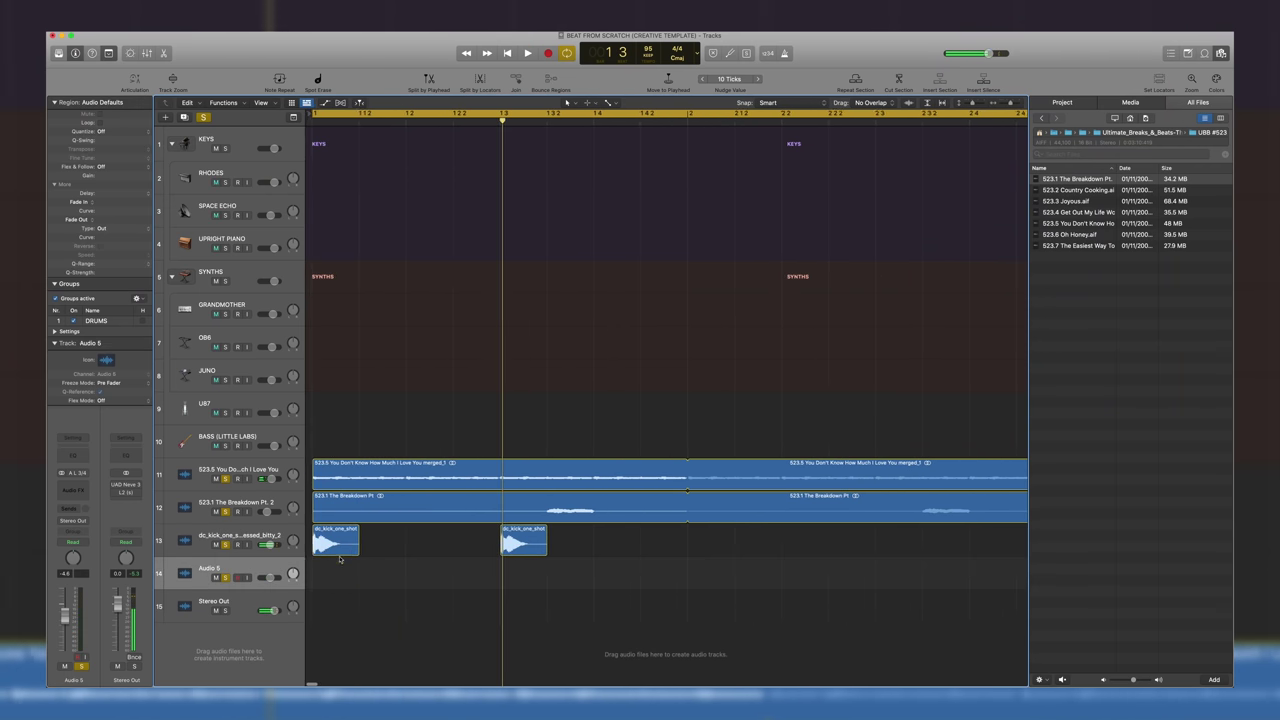
Copy the kick to the track below, just before beat 3, and switch the display to Custom with a /16 division
drag(530, 543, 499, 577)
click(694, 58)
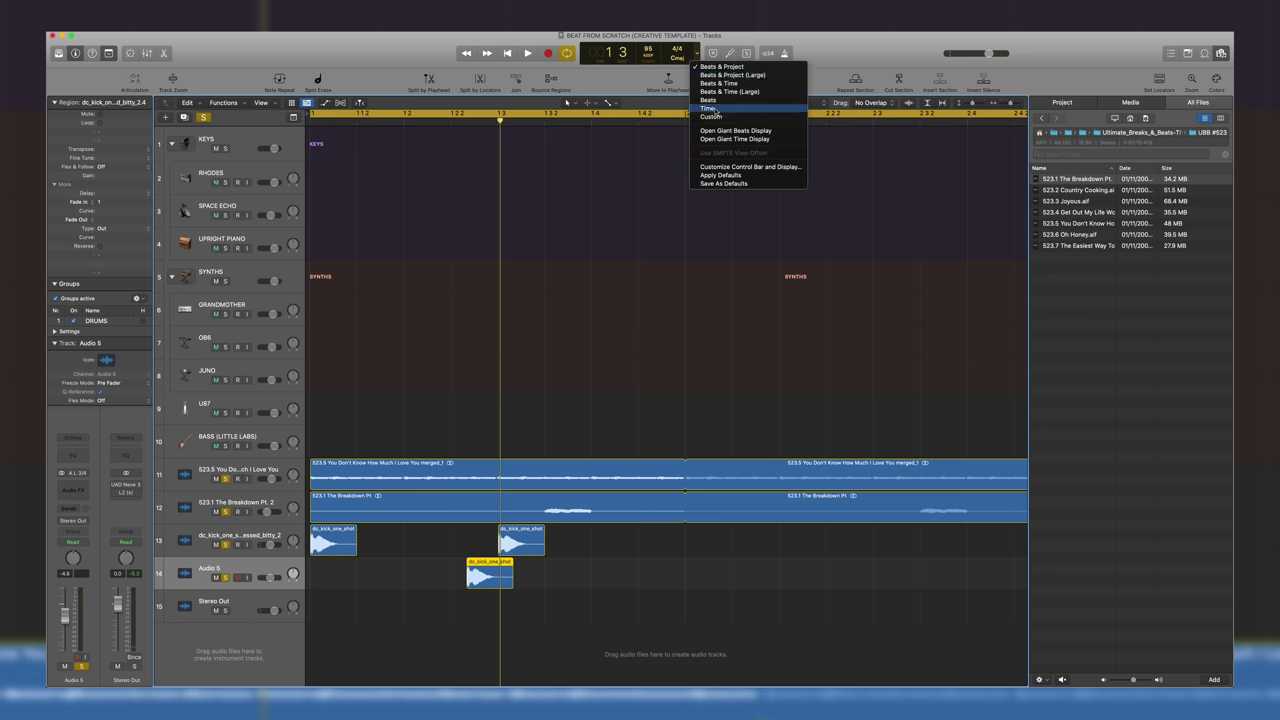
click(711, 116)
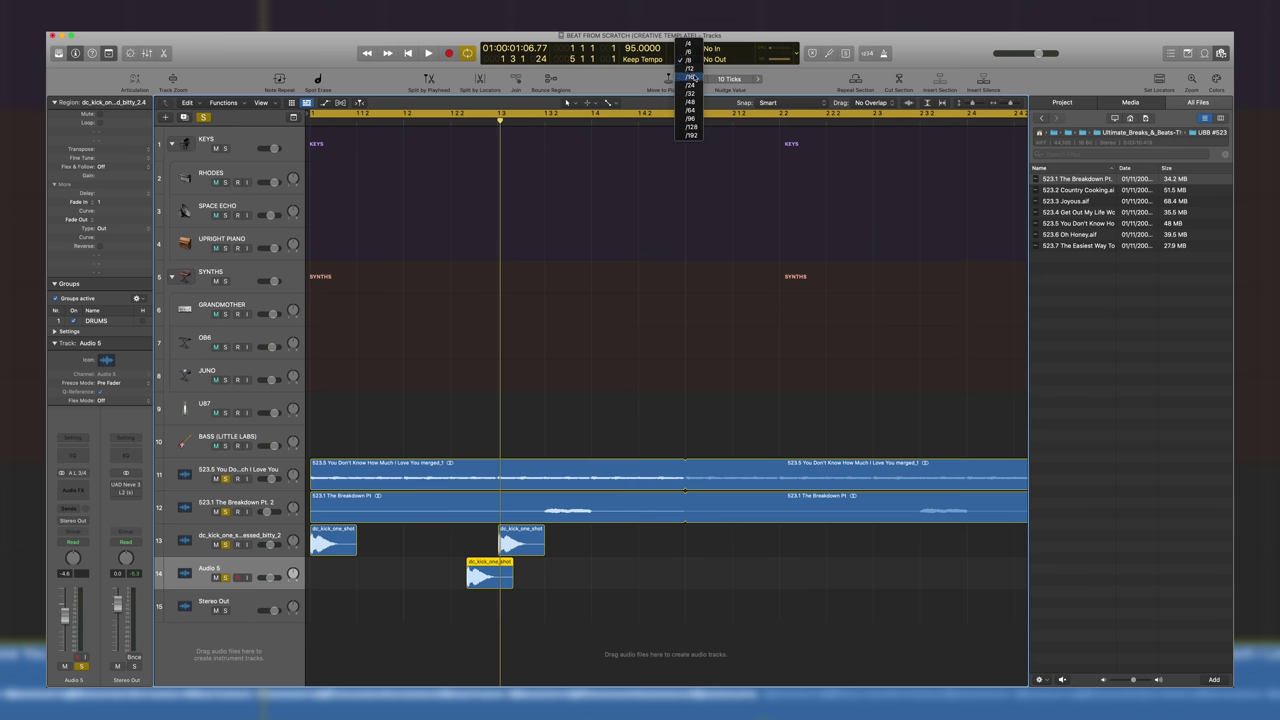
key(super+Right)
scroll(488, 466, left, 3)
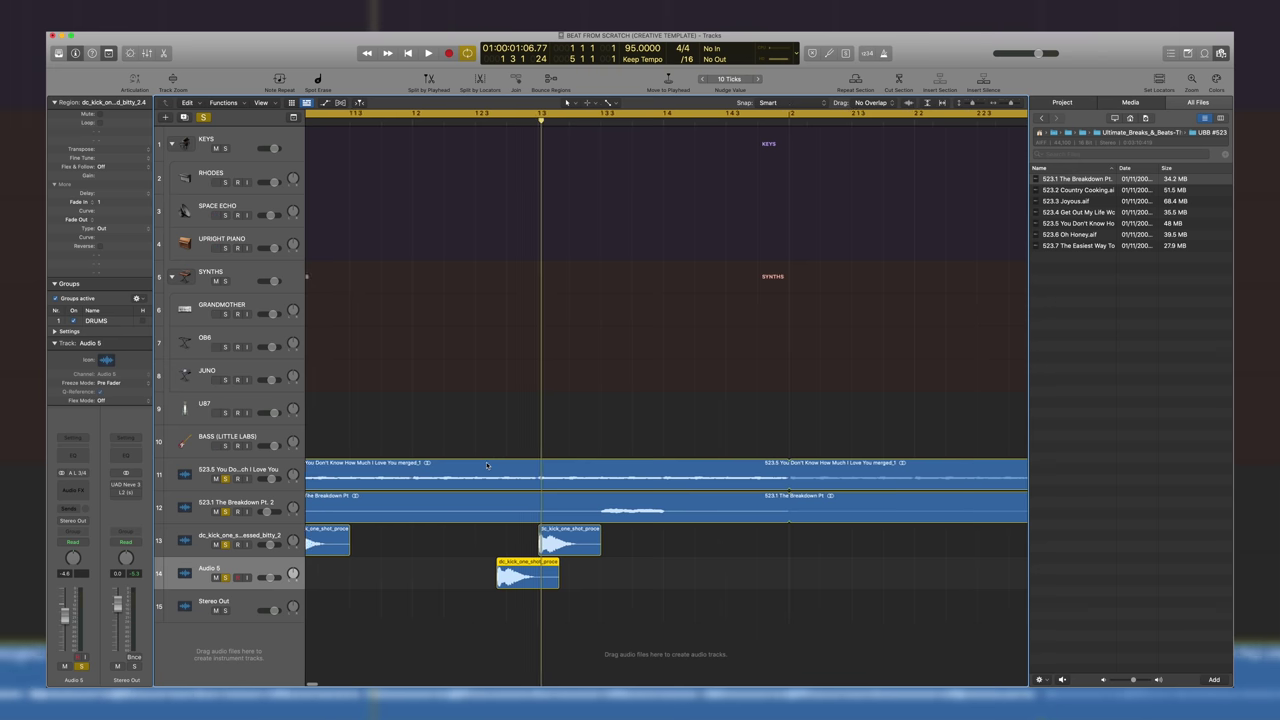
Play back the loop and move the copied kick on the lower track slightly later than the 1 2 4 sixteenth position
key(space)
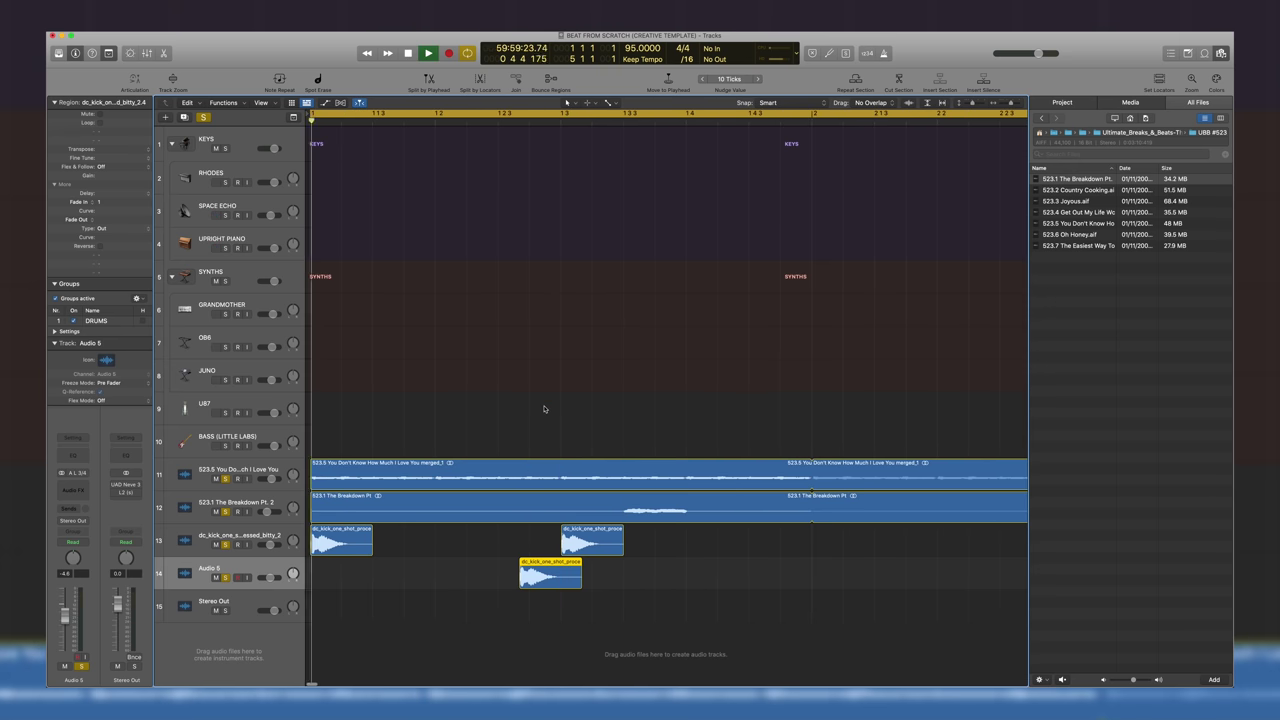
scroll(540, 440, right, 1)
key(space)
drag(524, 577, 594, 497)
key(super+Right)
scroll(550, 606, right, 1)
key(super+Right)
key(super+Right)
click(619, 580)
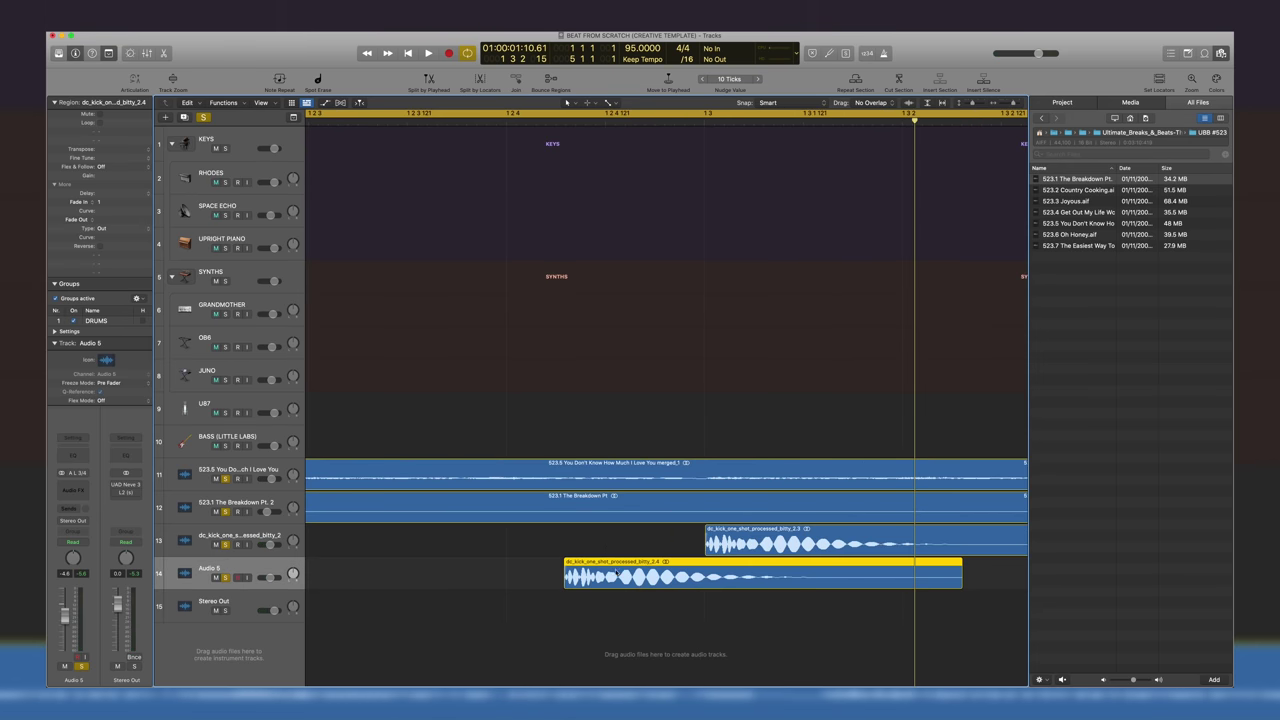
Rename the lower kick track "ghost kick" and extend the kick pattern into bar 2, copying the ghost kick to 2 1 4 66
key(super+Left)
key(super+Left)
key(super+Left)
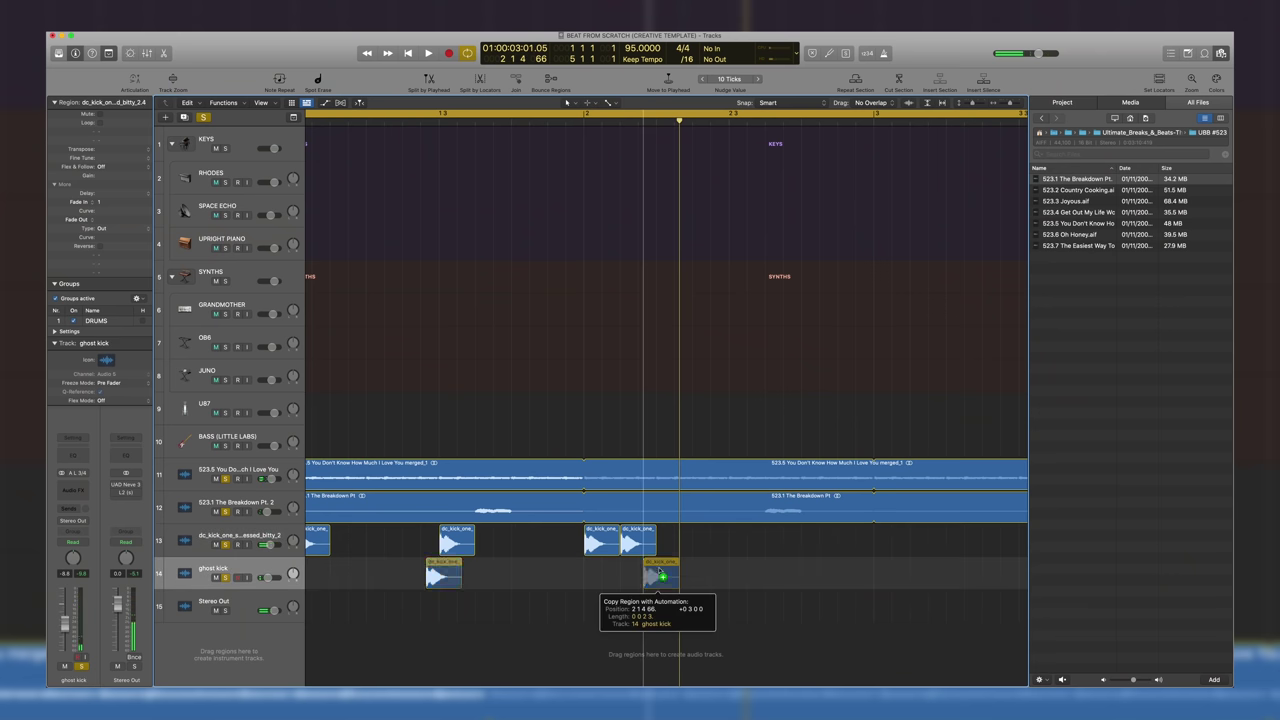
drag(655, 592, 632, 577)
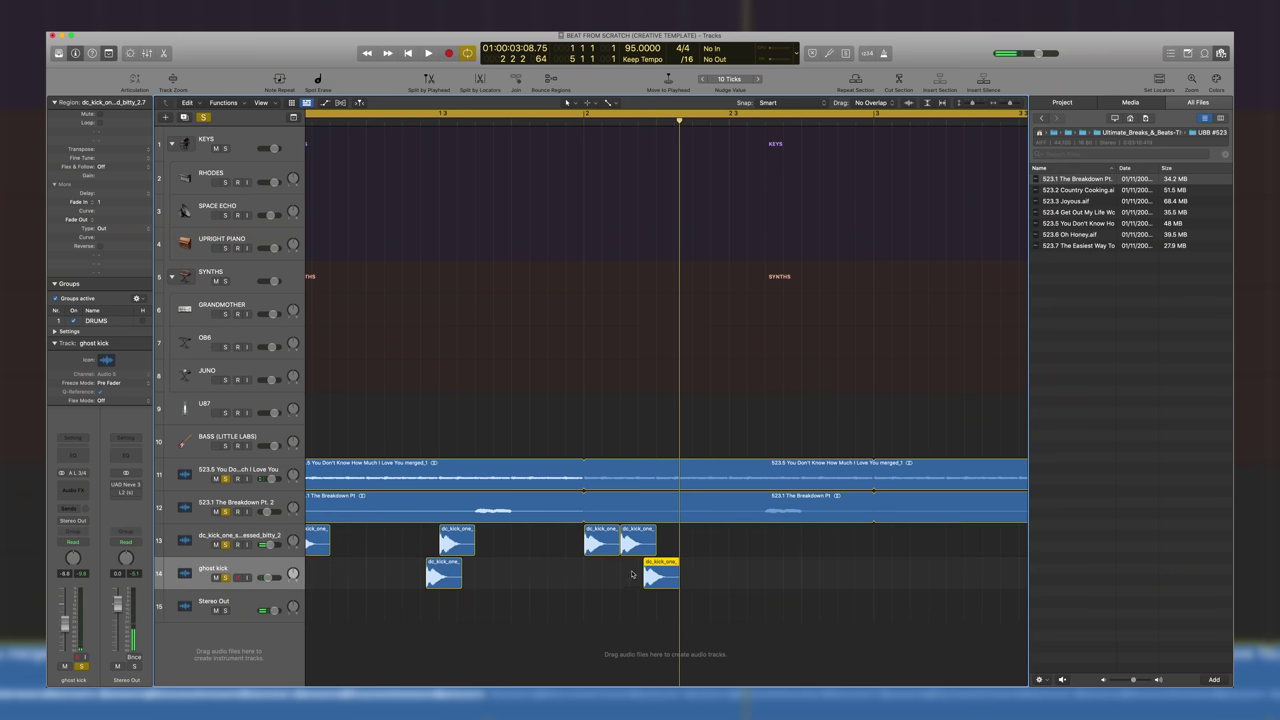
Play back the pattern and copy the kick and ghost kick pair from around beat 3 of bar 1 to beat 3 of bar 2
key(space)
key(super+Left)
key(super+Left)
key(super+Up)
key(super+Up)
key(super+Left)
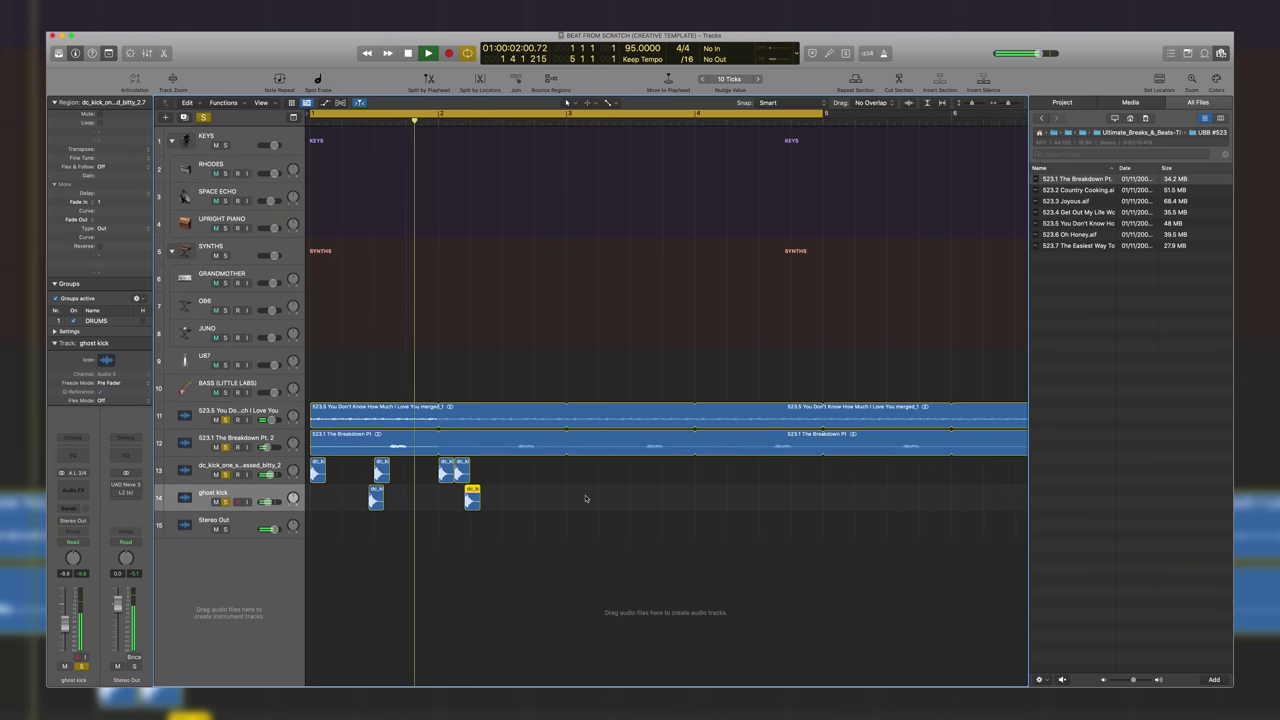
key(super+Right)
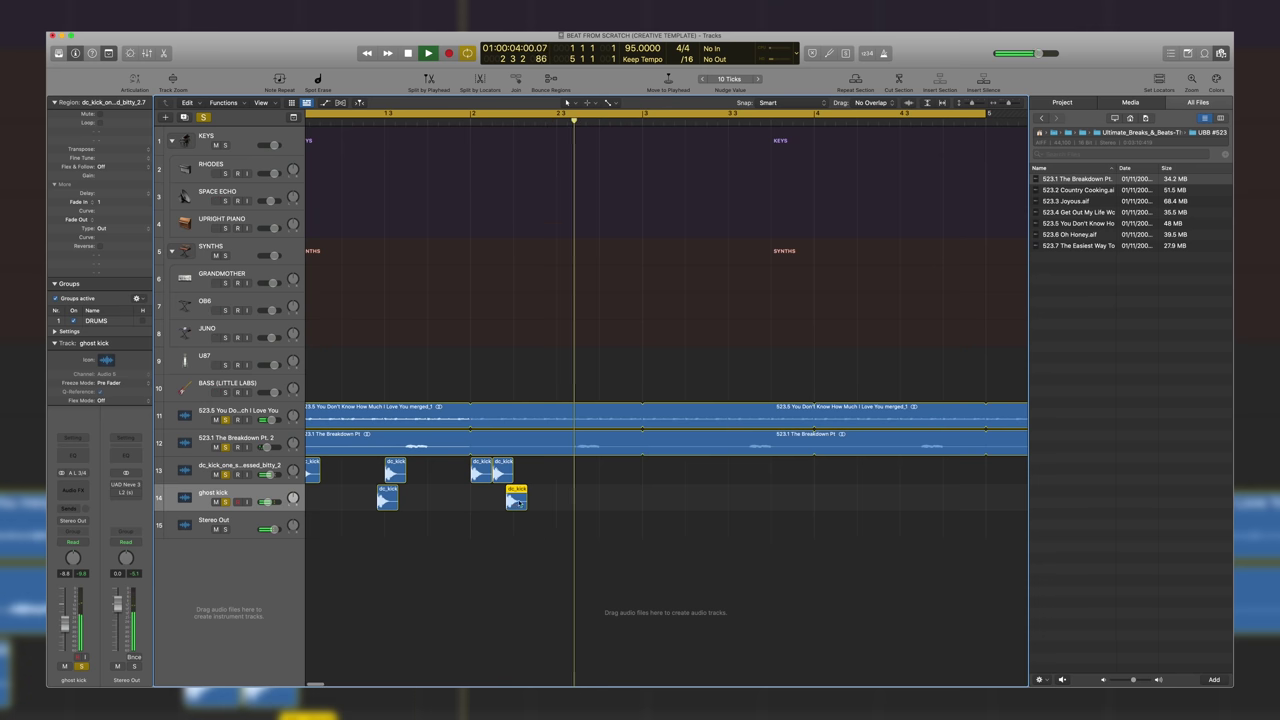
drag(429, 502, 569, 473)
key(super+Left)
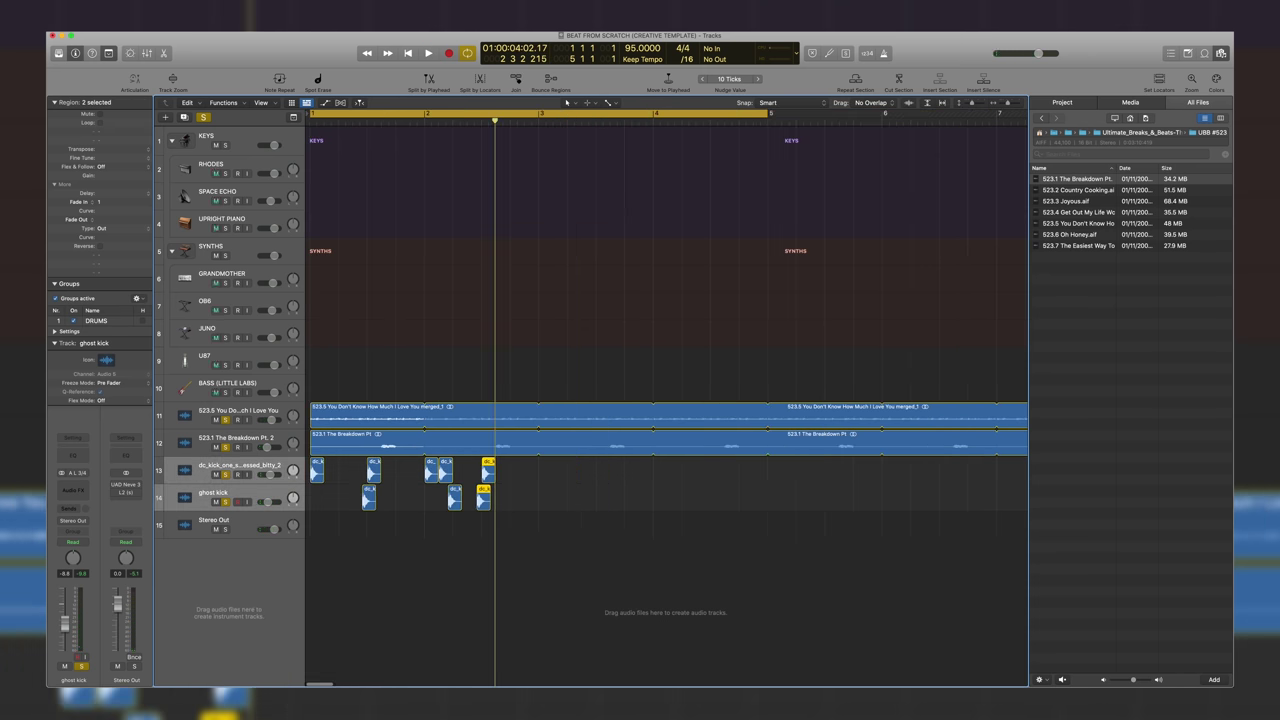
Switch to Splice, search for snare, and add dc_snare_one_shot_live_dusk.wav to the project on a new track below the ghost kick
key(super+Tab)
click(671, 83)
text(snare)
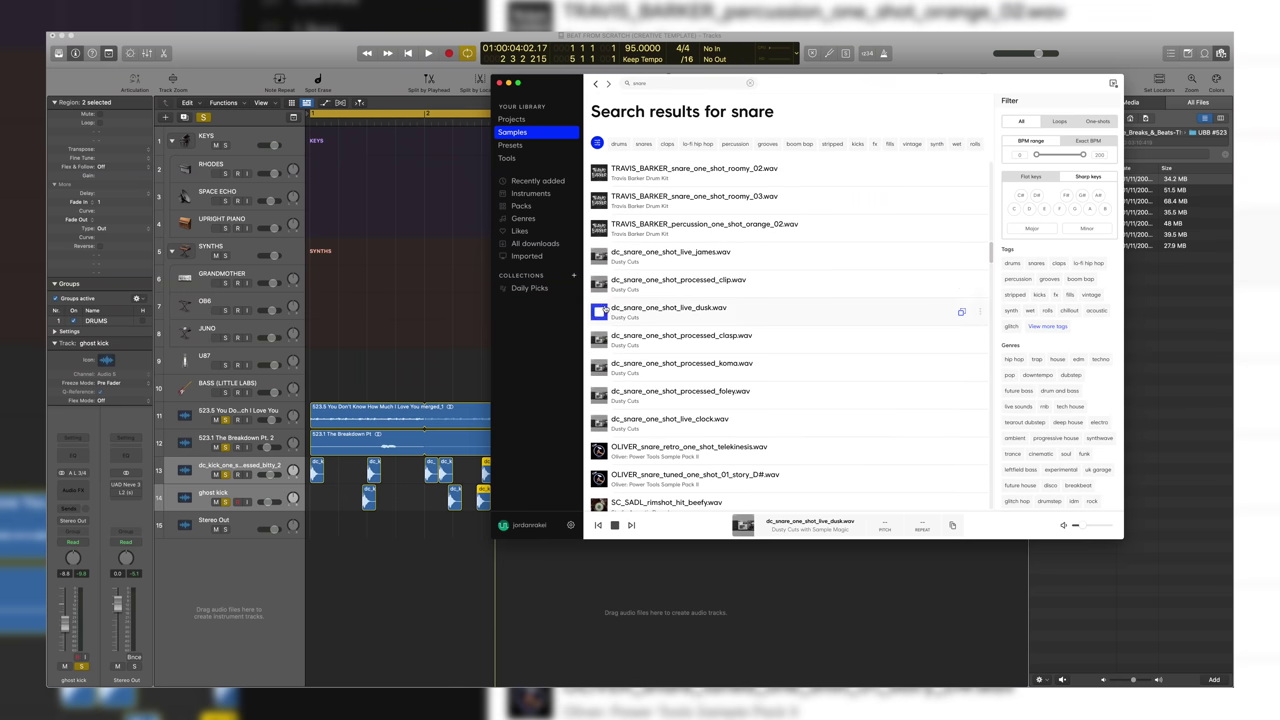
drag(600, 311, 396, 524)
key(super+j)
key(Return)
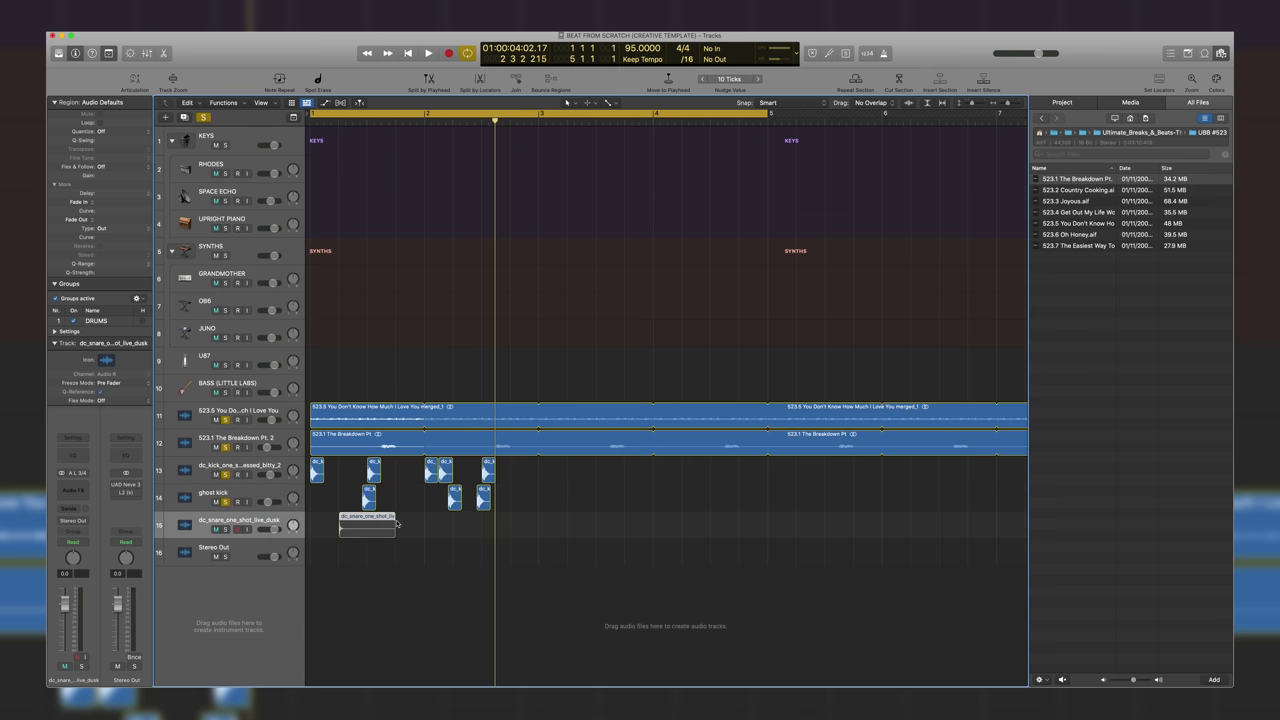
Loop the snare region from beat 2 of bar 1 and end the loop at bar 5
key(l)
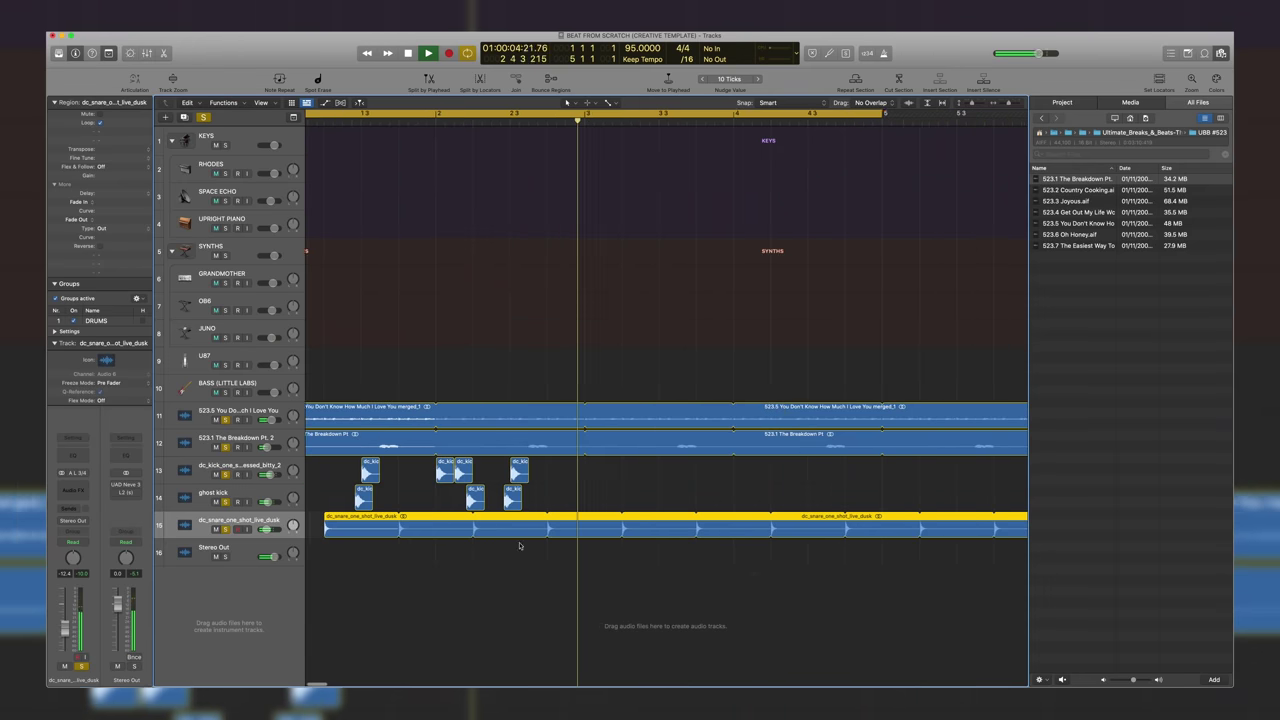
click(560, 556)
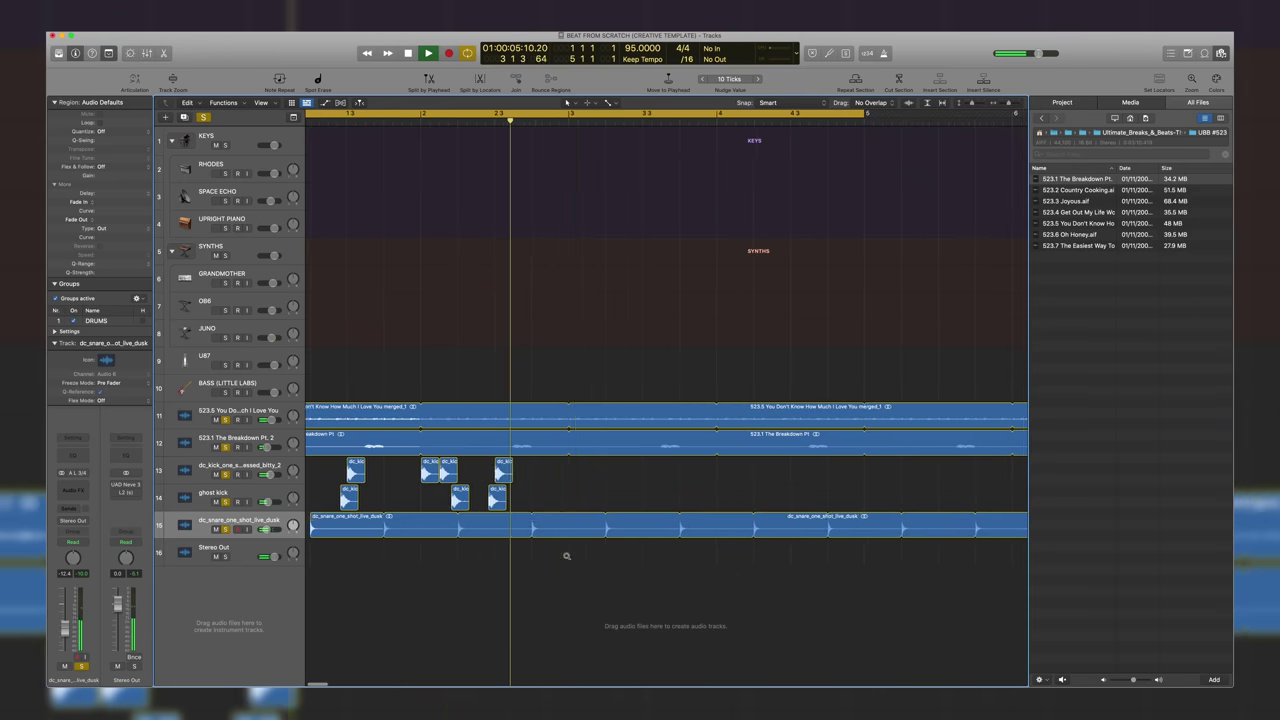
key(super+Left)
drag(691, 528, 677, 529)
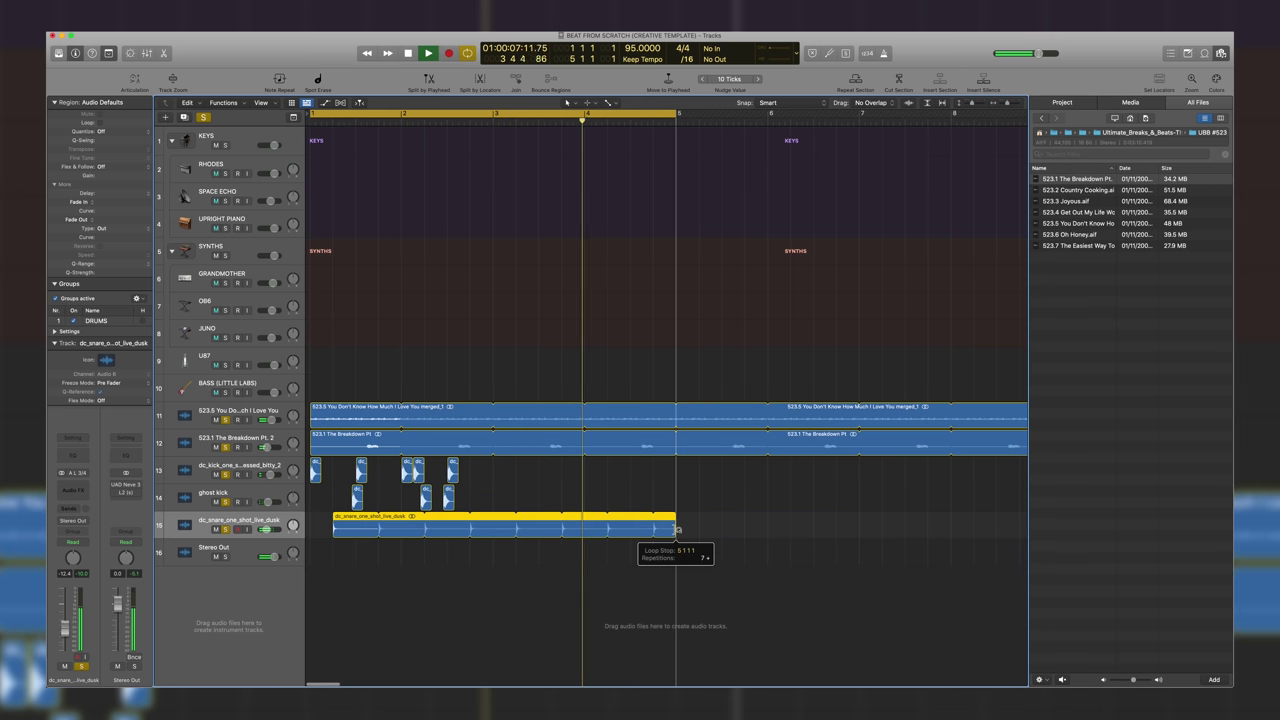
Convert the snare loops to individual regions and repeat the kick and ghost kick pattern in bars 3 and 4
key(ctrl+l)
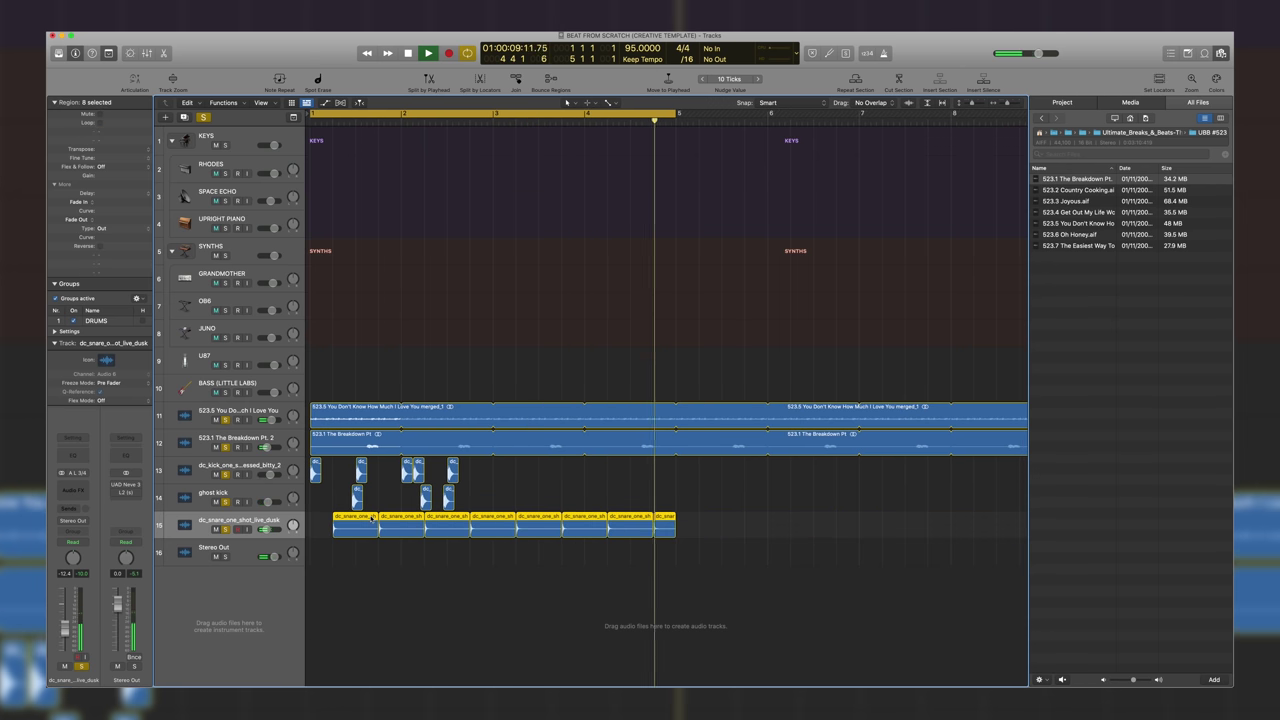
drag(511, 492, 291, 469)
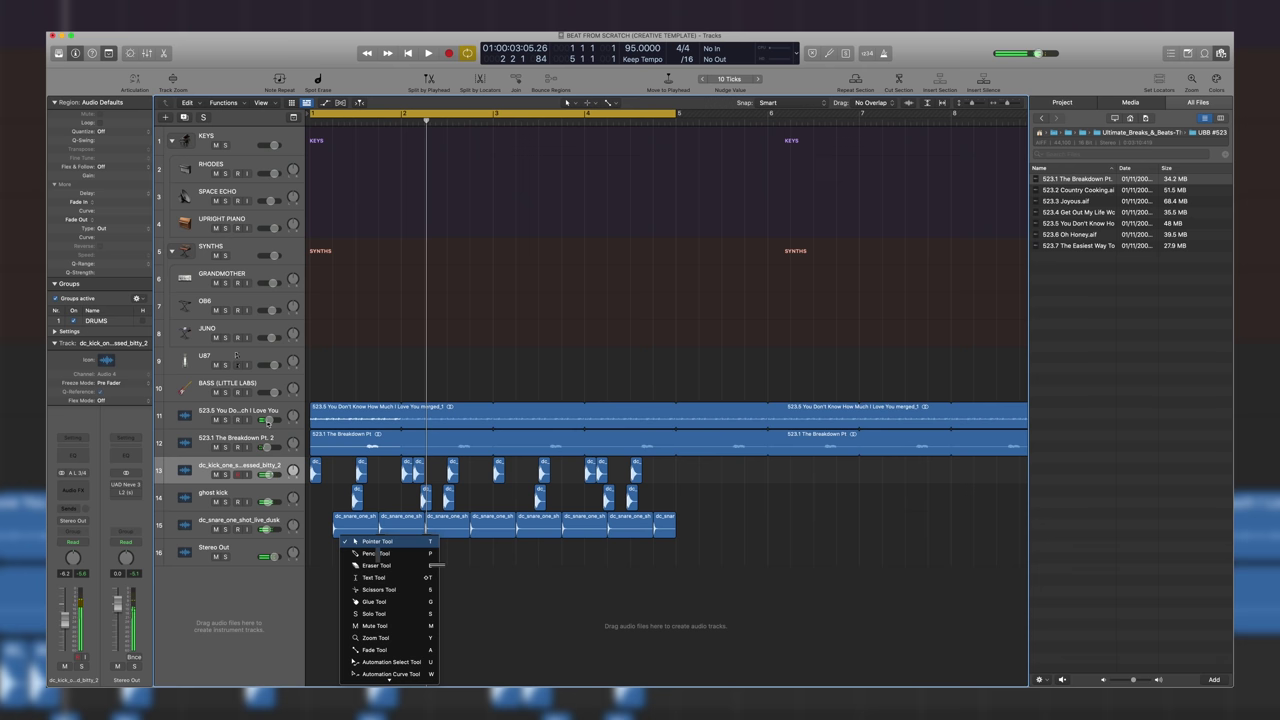
Arm the U87 track and record a first shaker take across the four-bar cycle
click(238, 366)
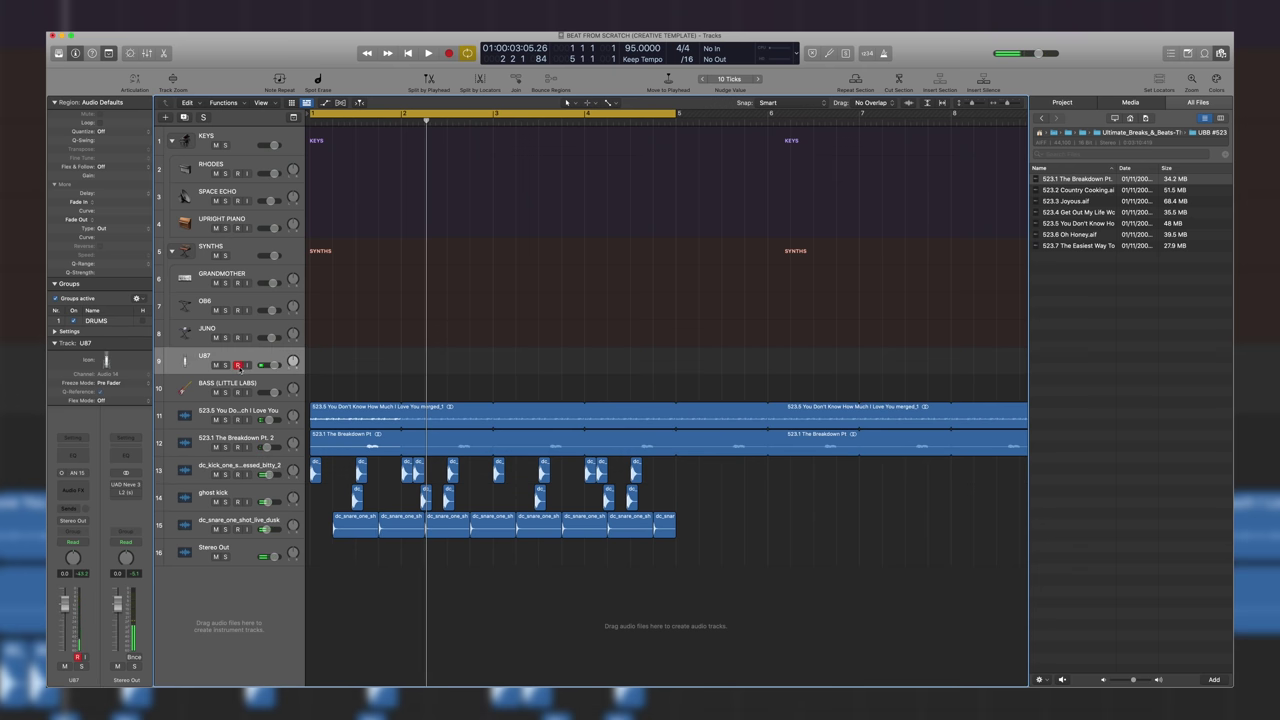
click(323, 354)
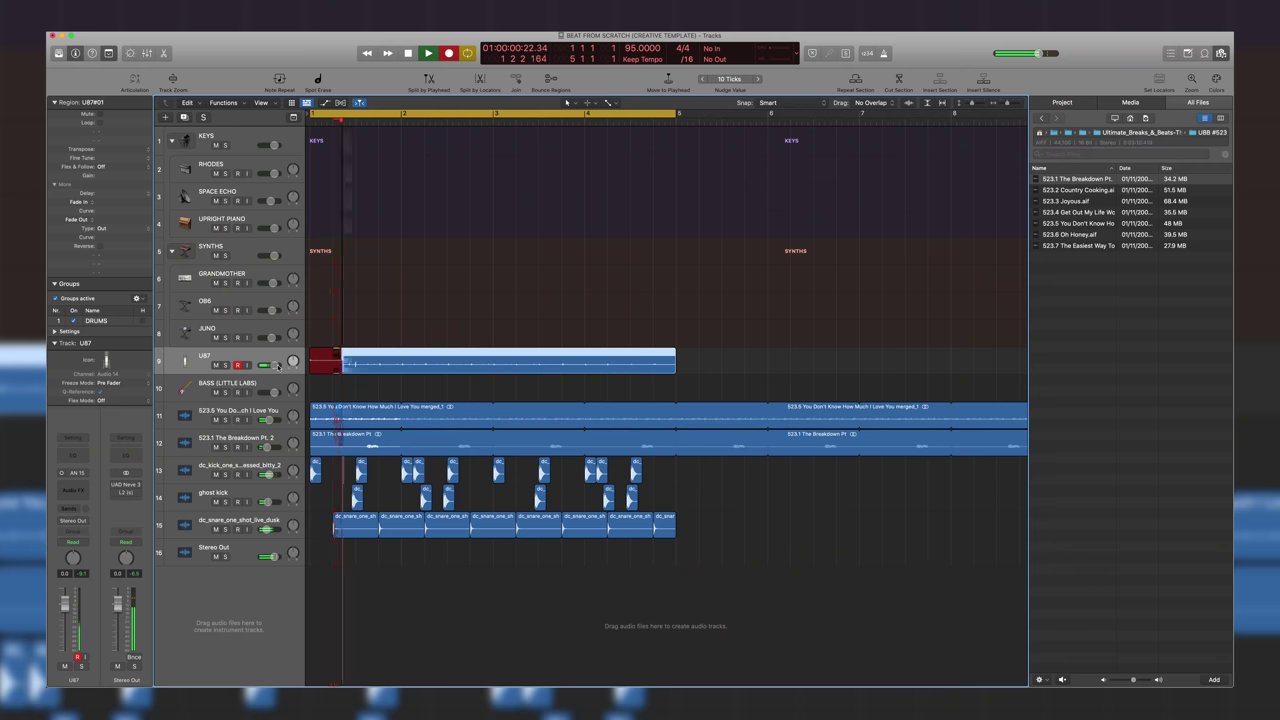
key(space)
Duplicate the U87 track and mute the original one holding the first take
key(super+d)
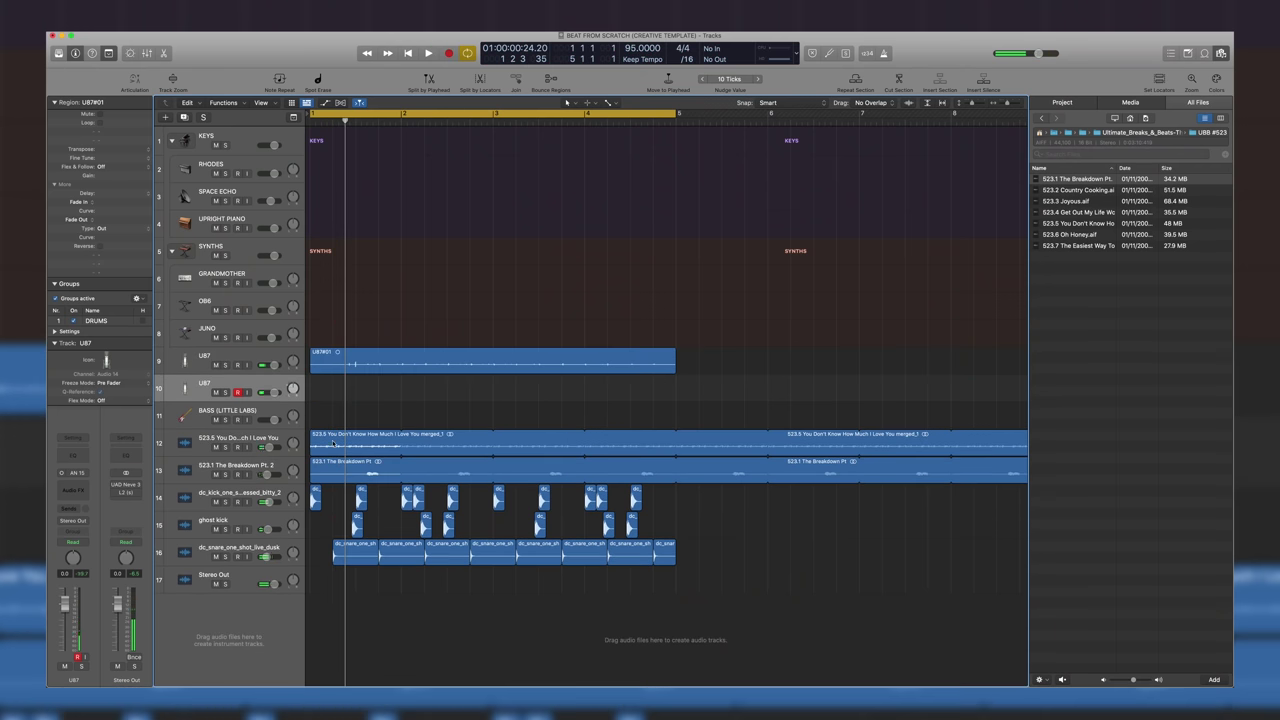
click(215, 365)
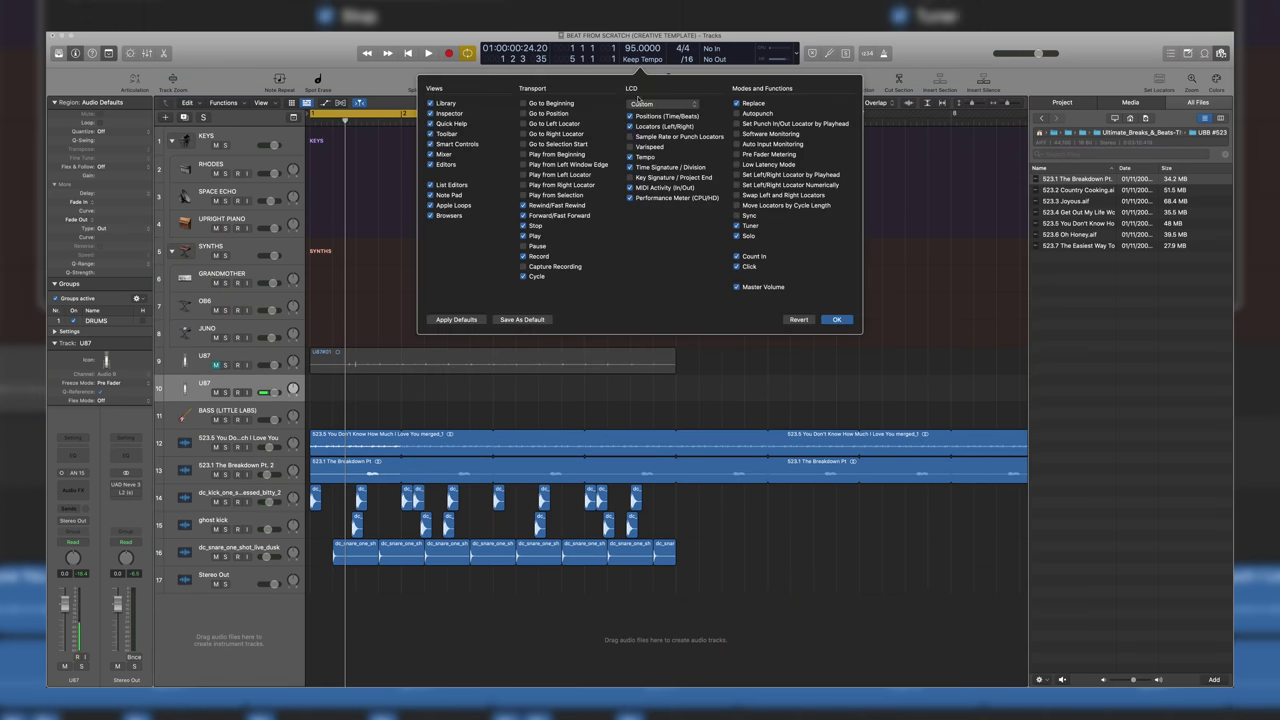
Add Varispeed to the display and set it to +14.00%
click(630, 147)
click(630, 53)
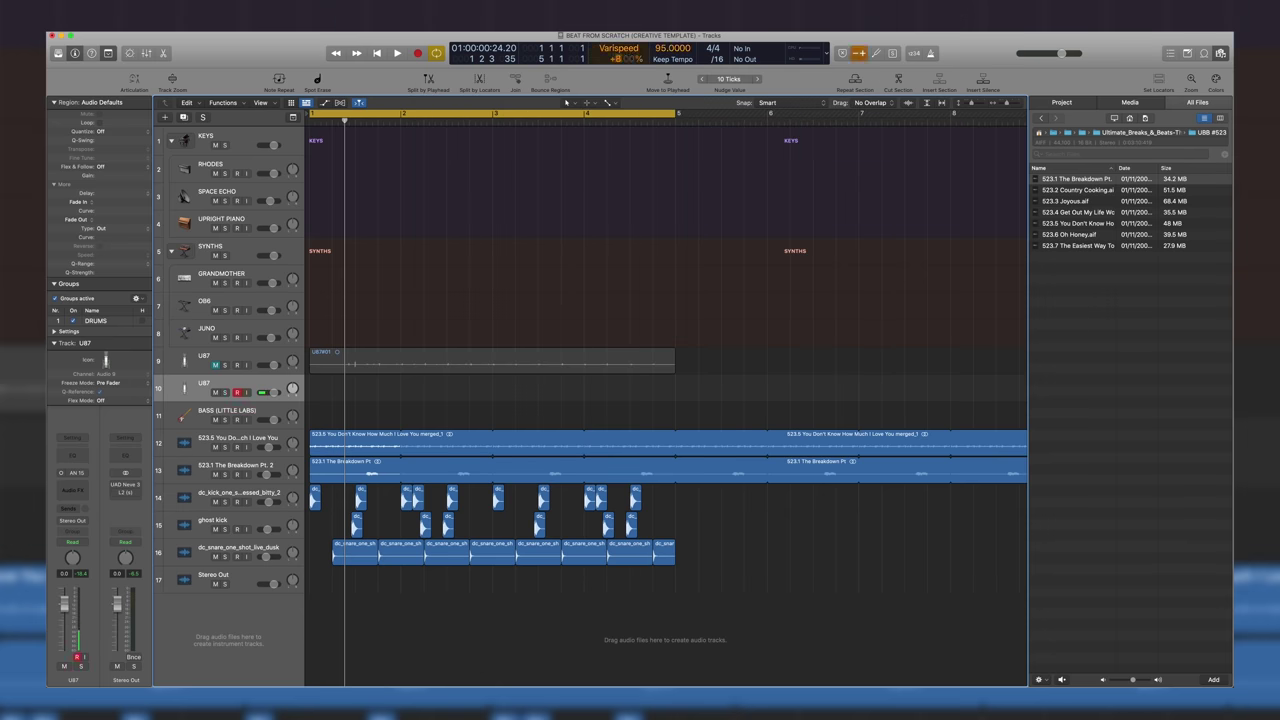
scroll(420, 308, up, 5)
scroll(406, 325, right, 3)
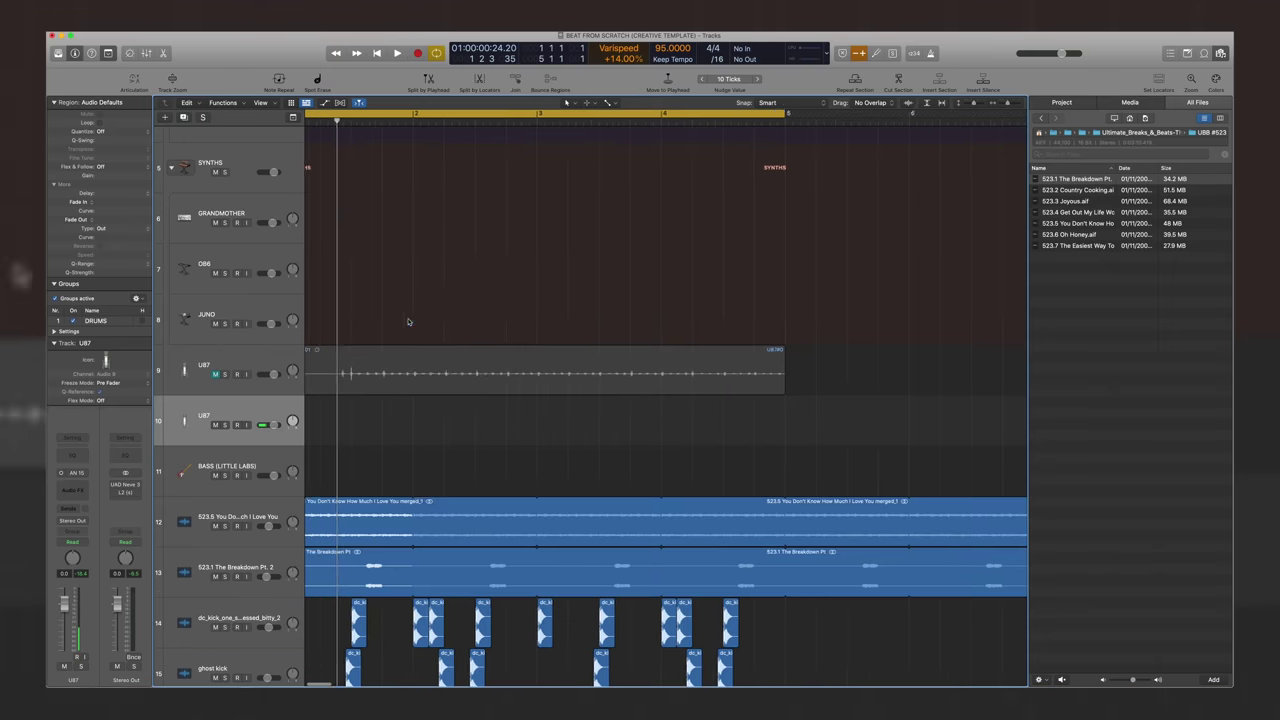
Arm the duplicated U87 track and record a second shaker take across the cycle
scroll(409, 320, left, 1)
key(ctrl+r)
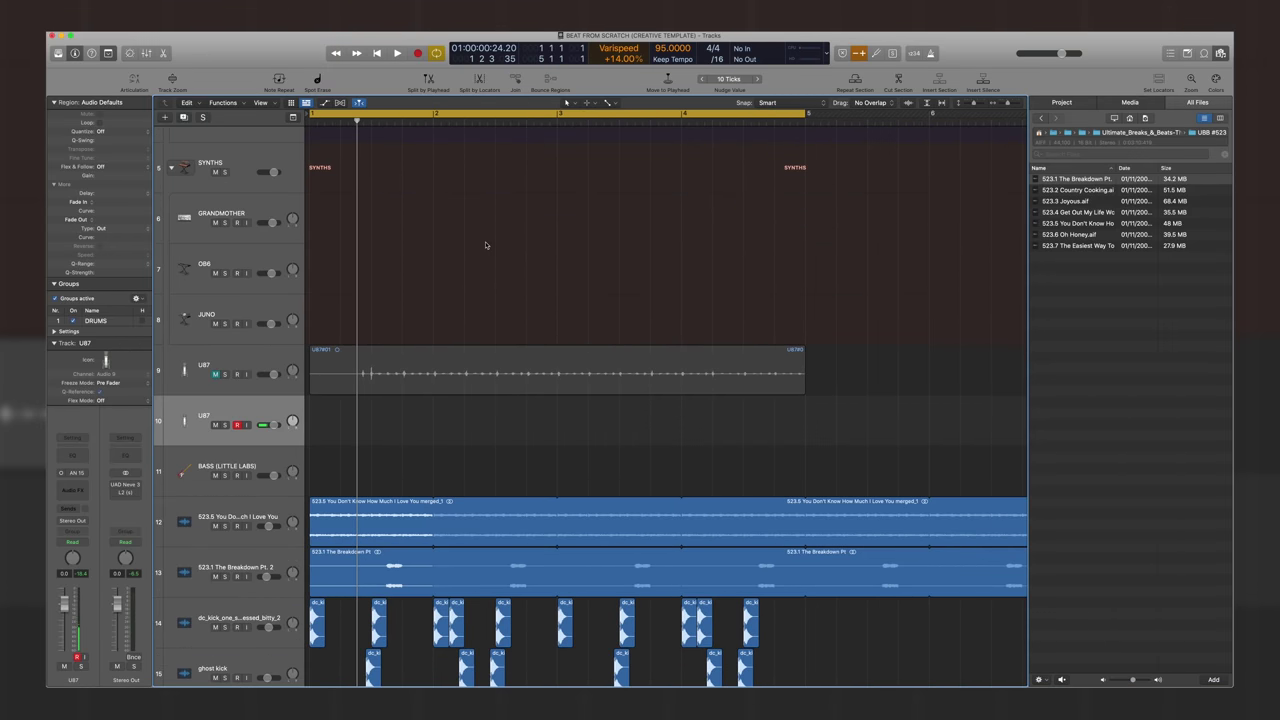
key(r)
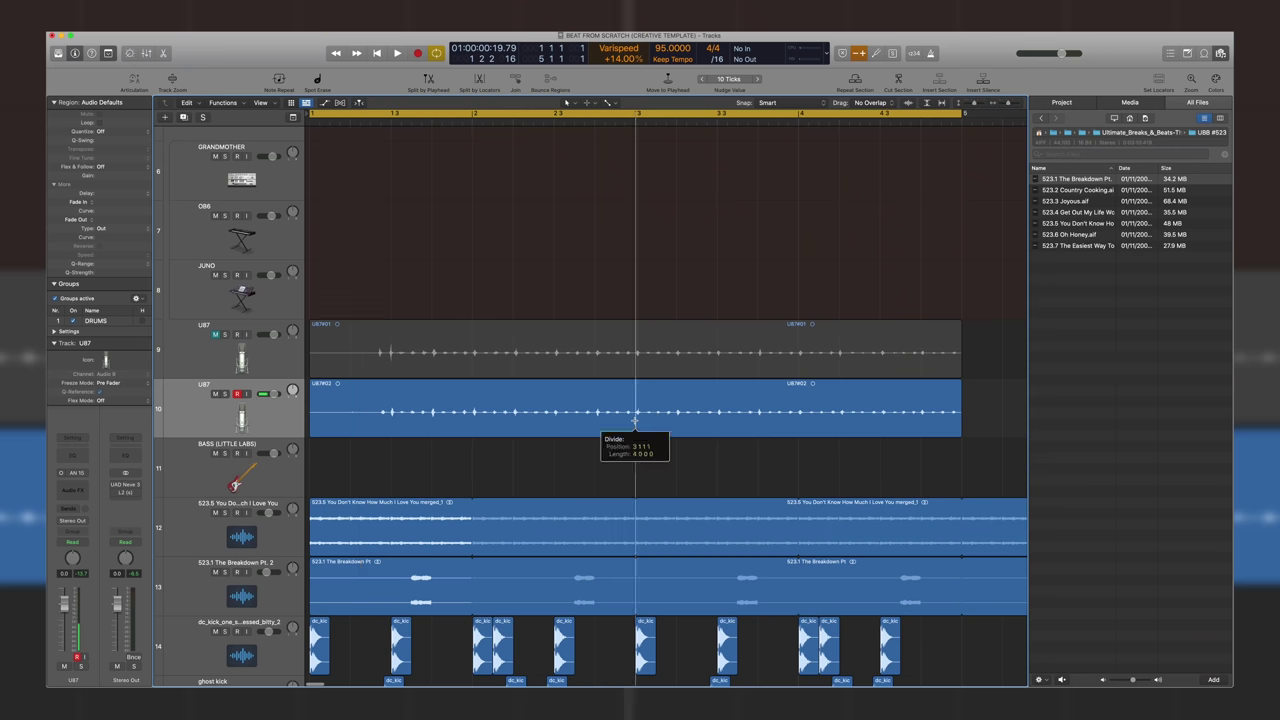
Split the second U87 take at bar 3 and delete its first half
click(636, 412)
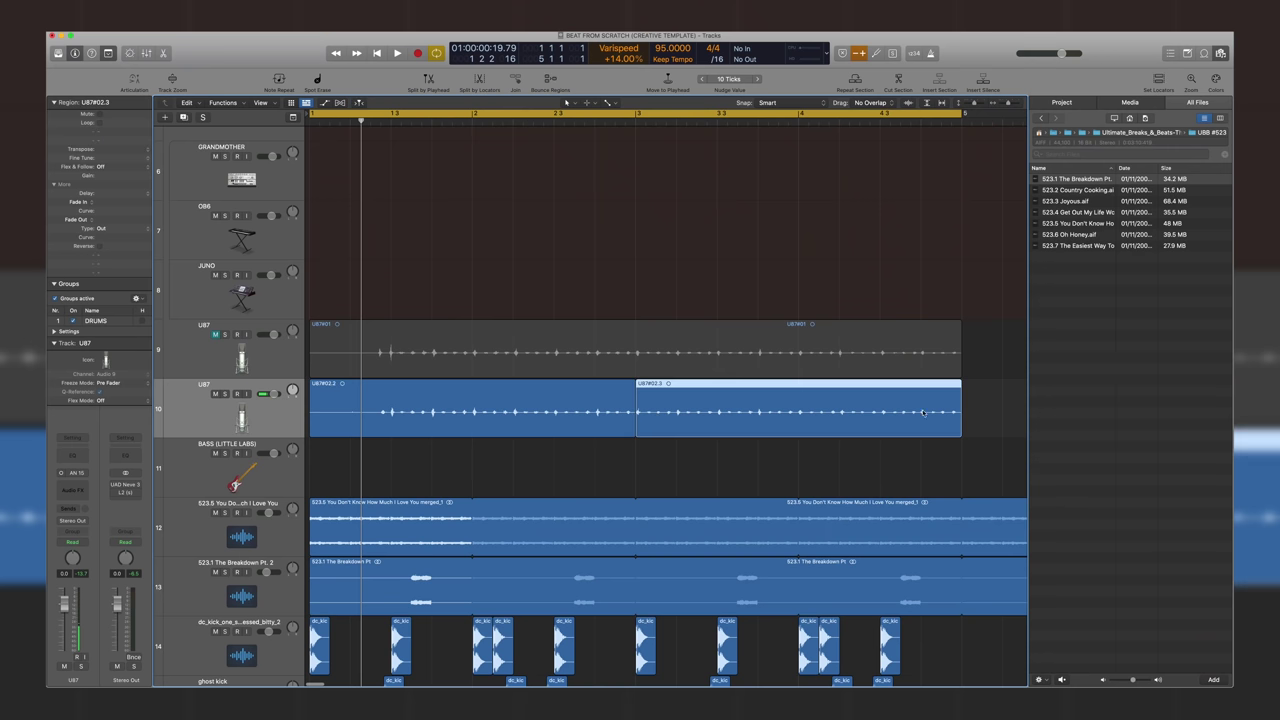
click(625, 416)
key(Delete)
Cut the muted first U87 take down to a one-bar piece placed at bar 1 and delete the remaining pieces
drag(636, 358, 435, 331)
click(795, 366)
click(832, 366)
key(Delete)
click(540, 370)
key(Delete)
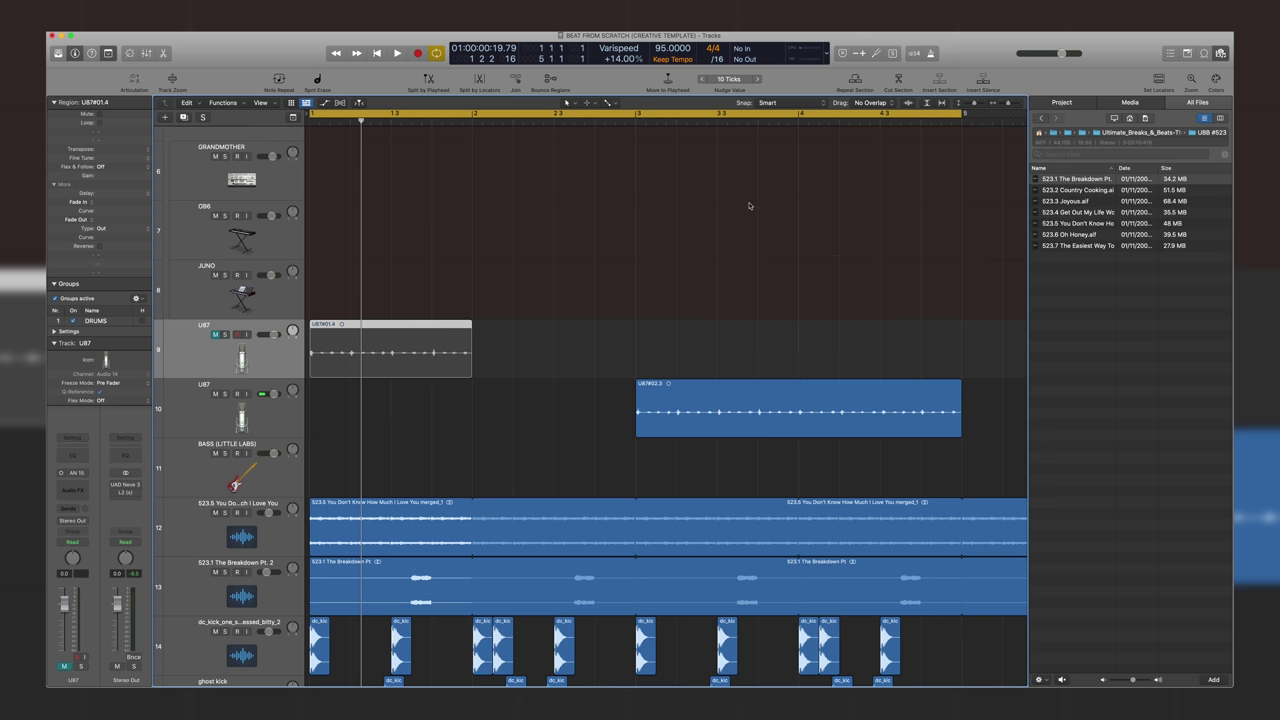
Unmute and loop the one-bar U87 region and rename its track "U87 original shaker"
key(space)
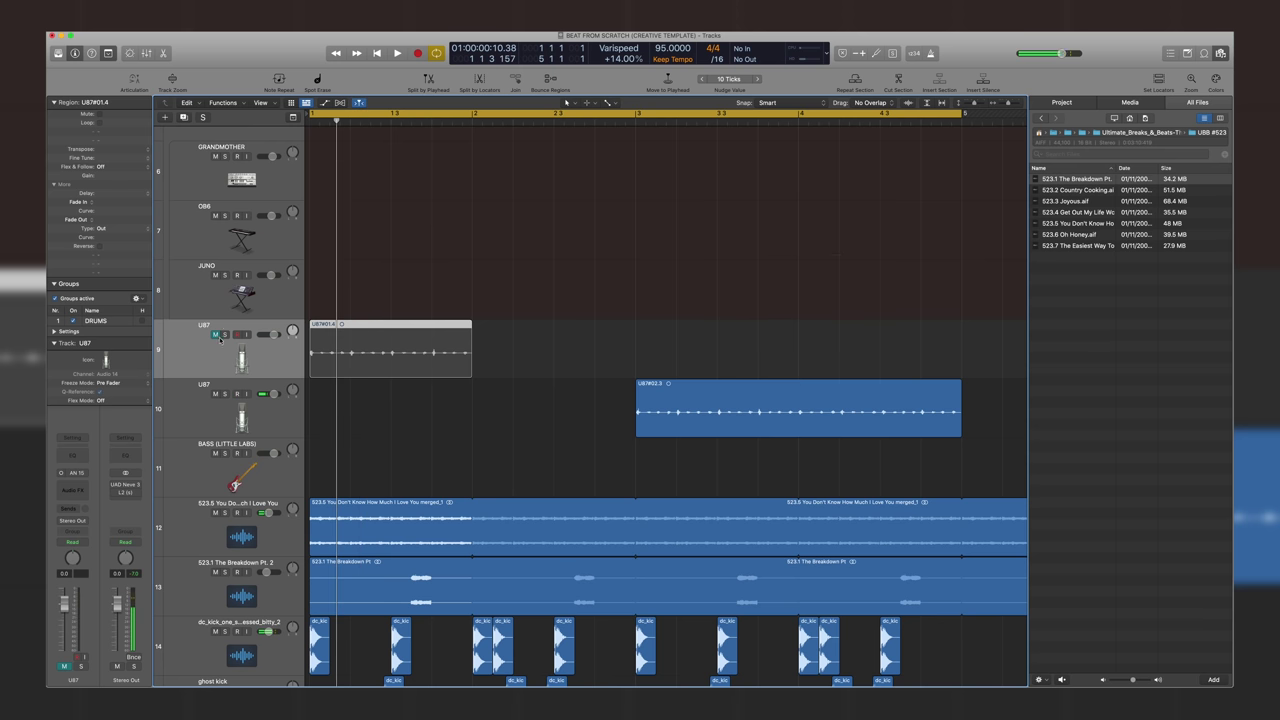
click(215, 334)
key(space)
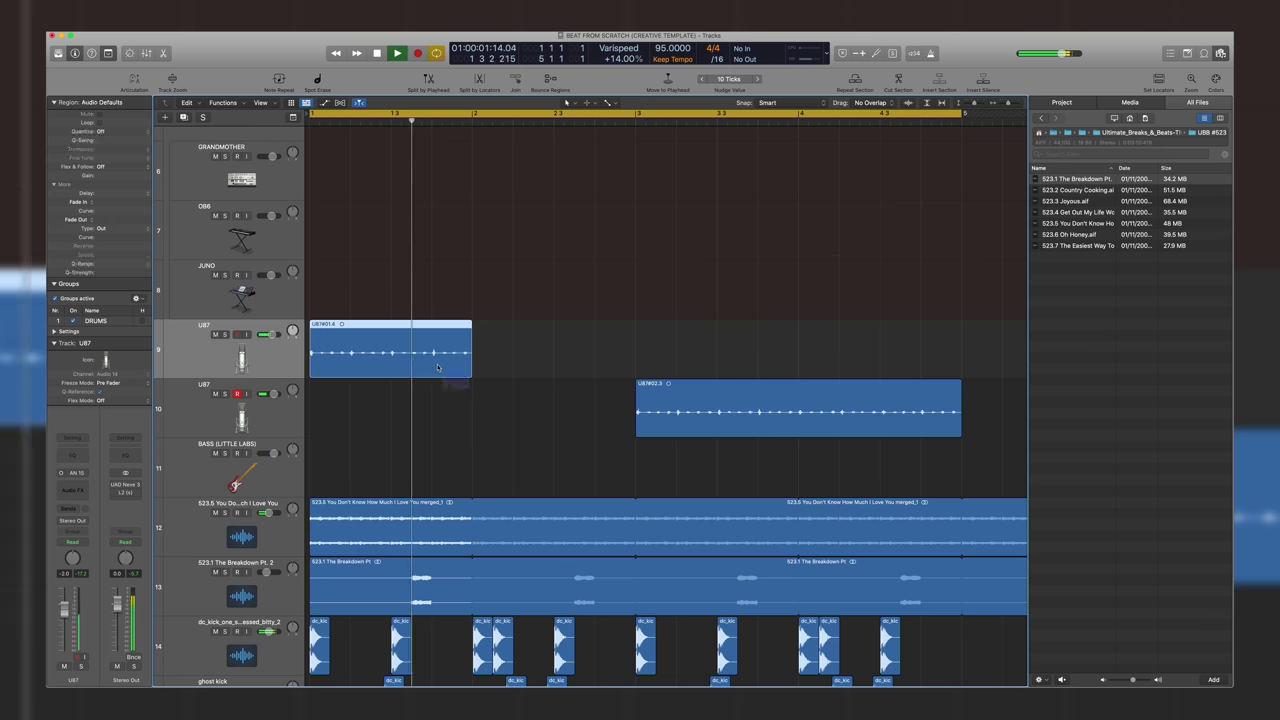
key(l)
key(space)
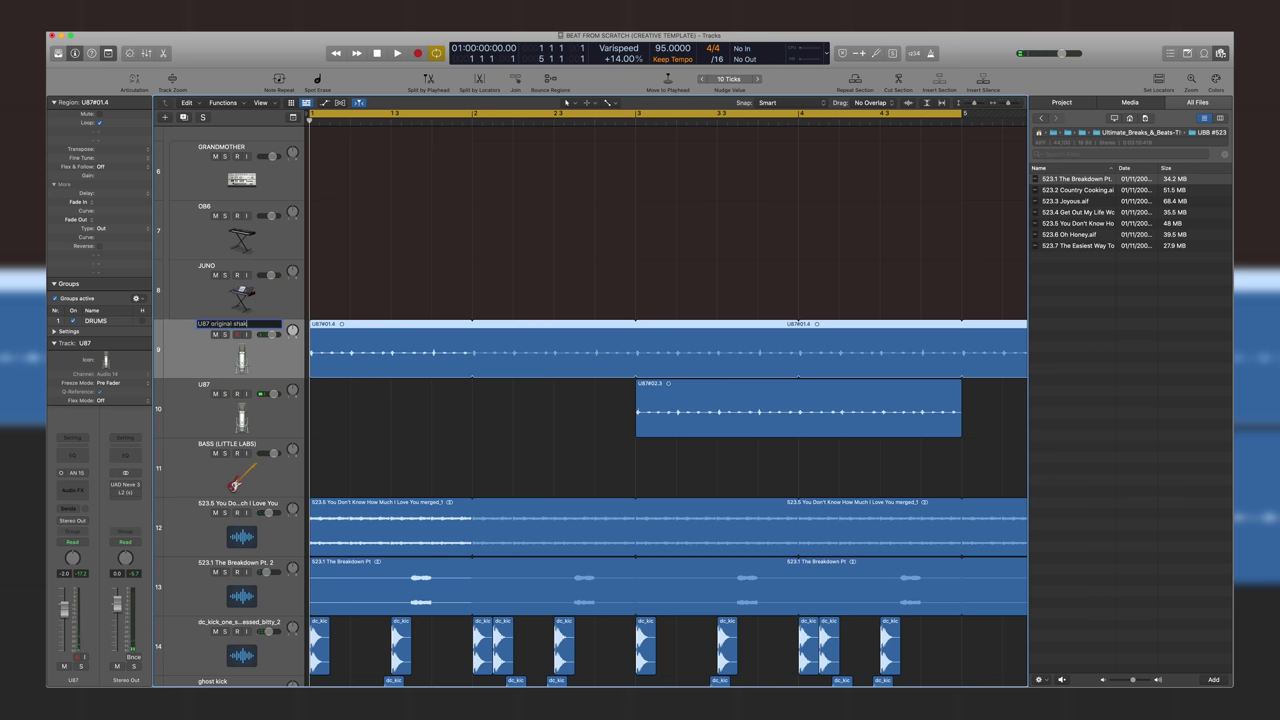
Move the second U87 take to bar 1 and solo each shaker track in turn to compare them
drag(817, 423, 389, 412)
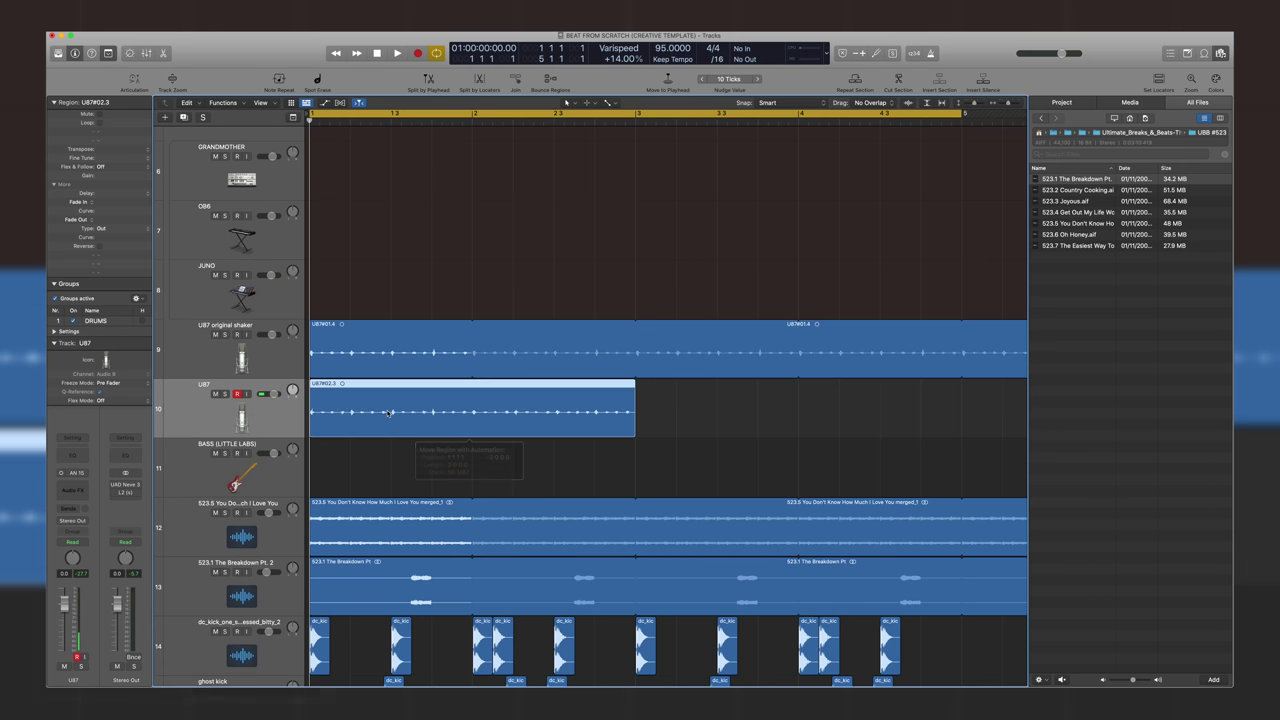
click(225, 393)
key(space)
click(225, 335)
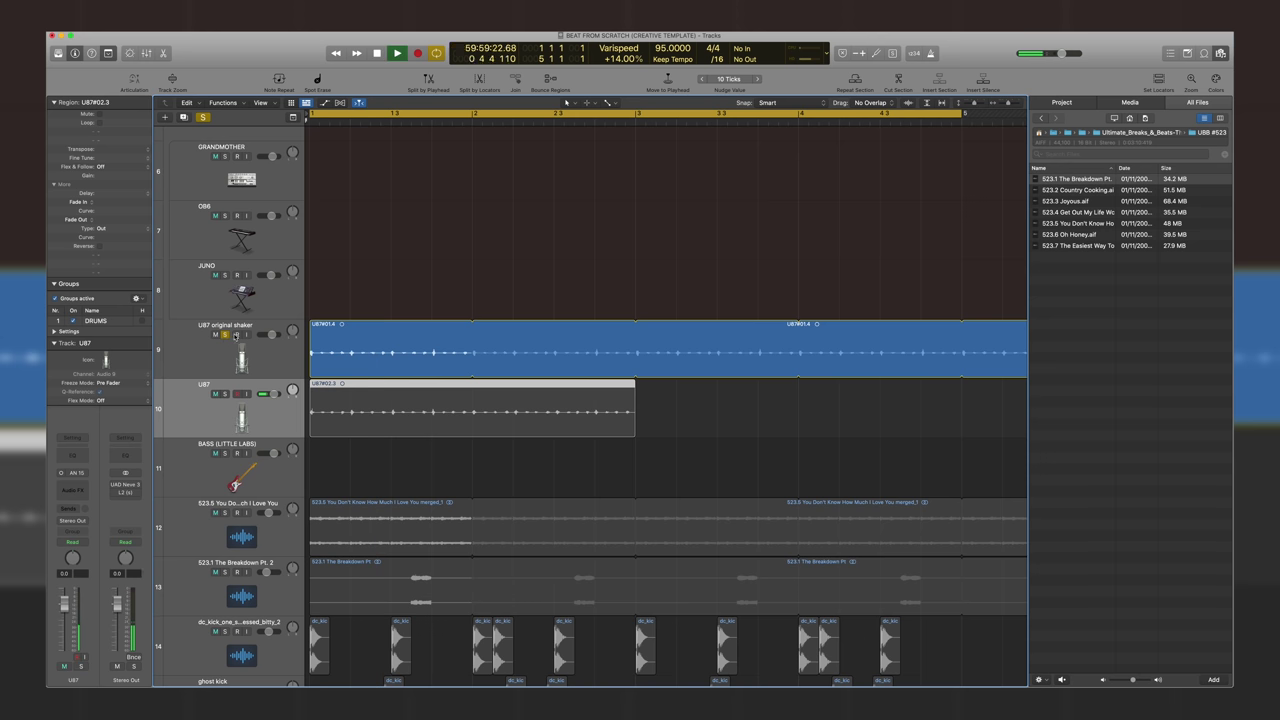
click(224, 393)
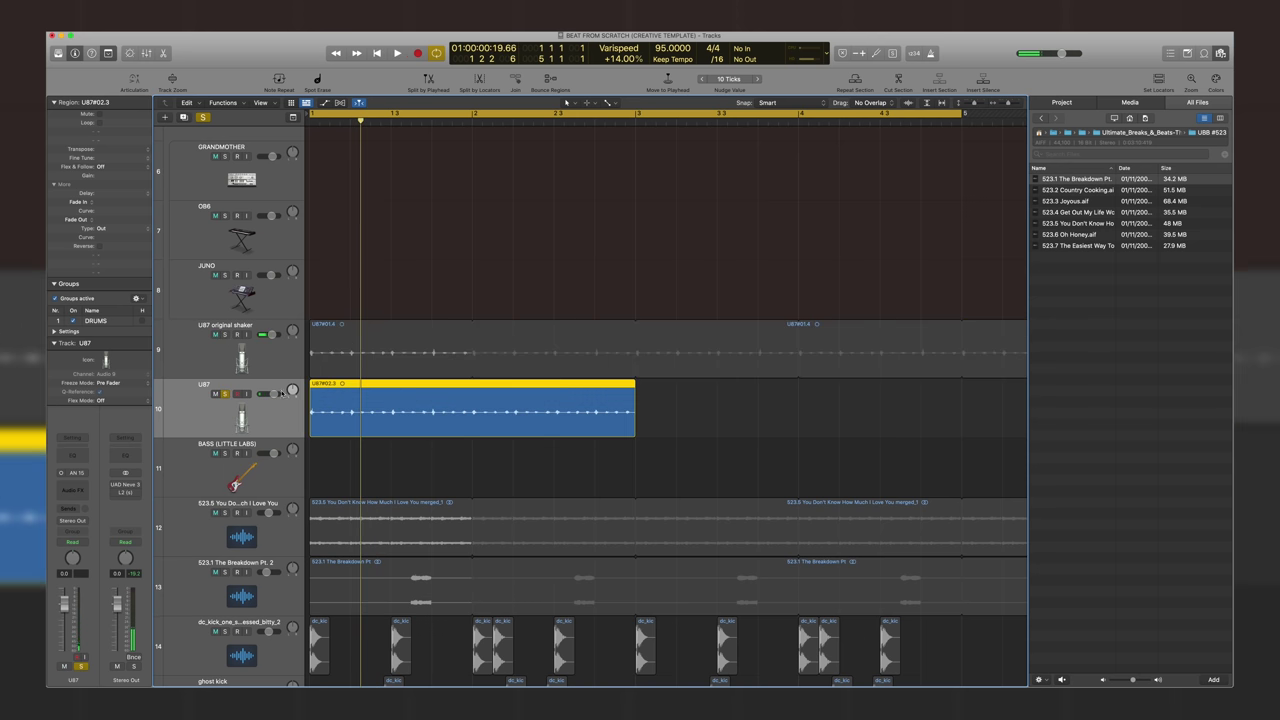
Set the second shaker region's fade-in to 8 and fade-out to 3, and loop the region
key(super+Left)
key(super+Left)
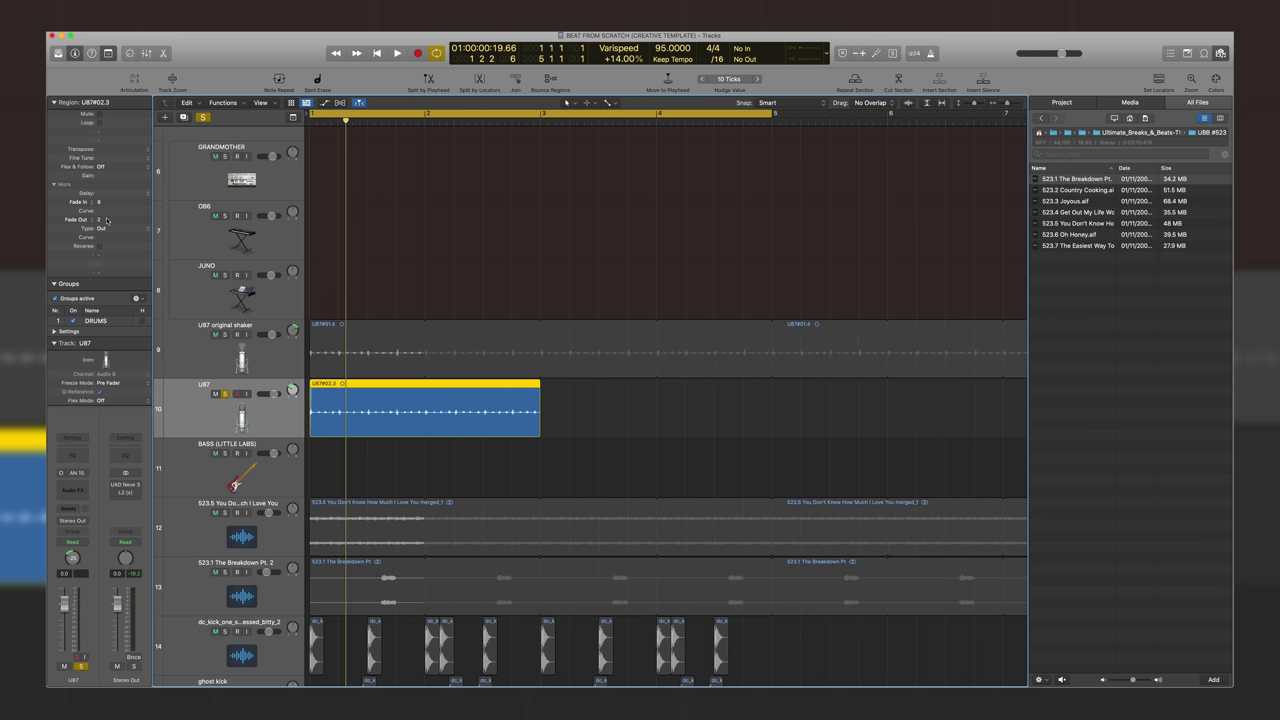
click(481, 369)
click(536, 408)
key(l)
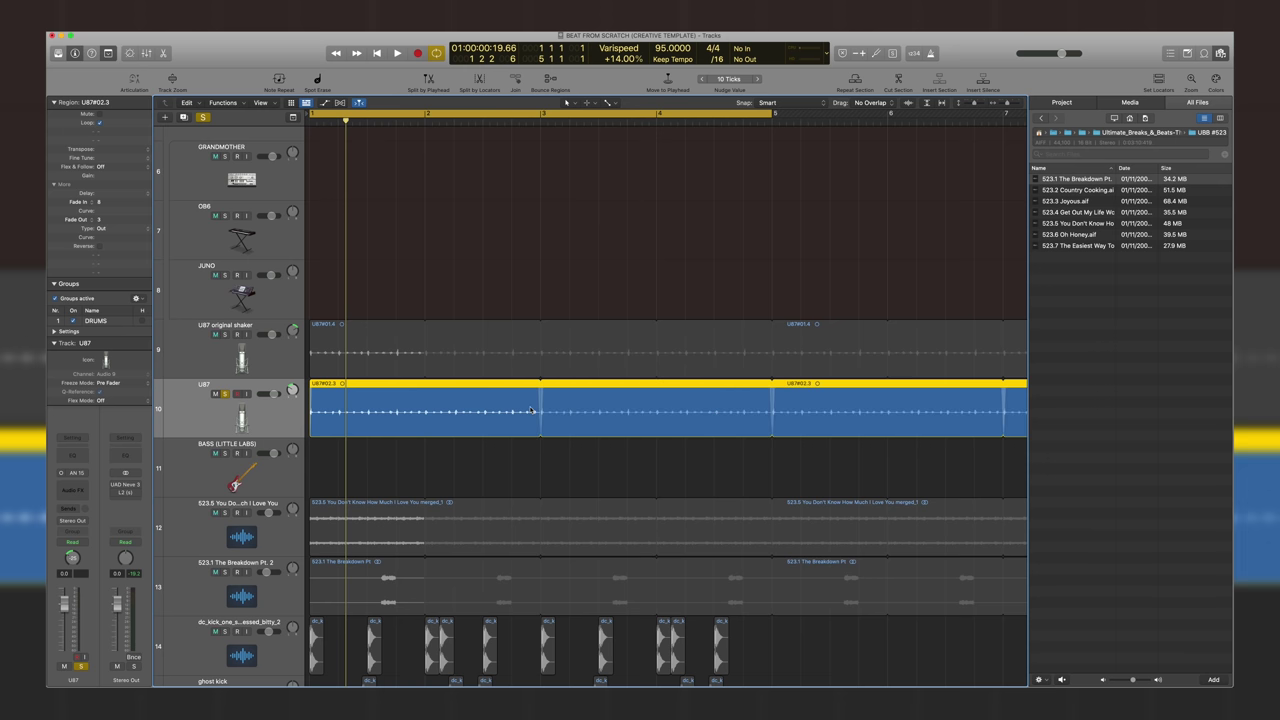
Select both shaker tracks, solo them and lower the original shaker to -7.2 dB along with the second take, playing them together
shift+click(229, 341)
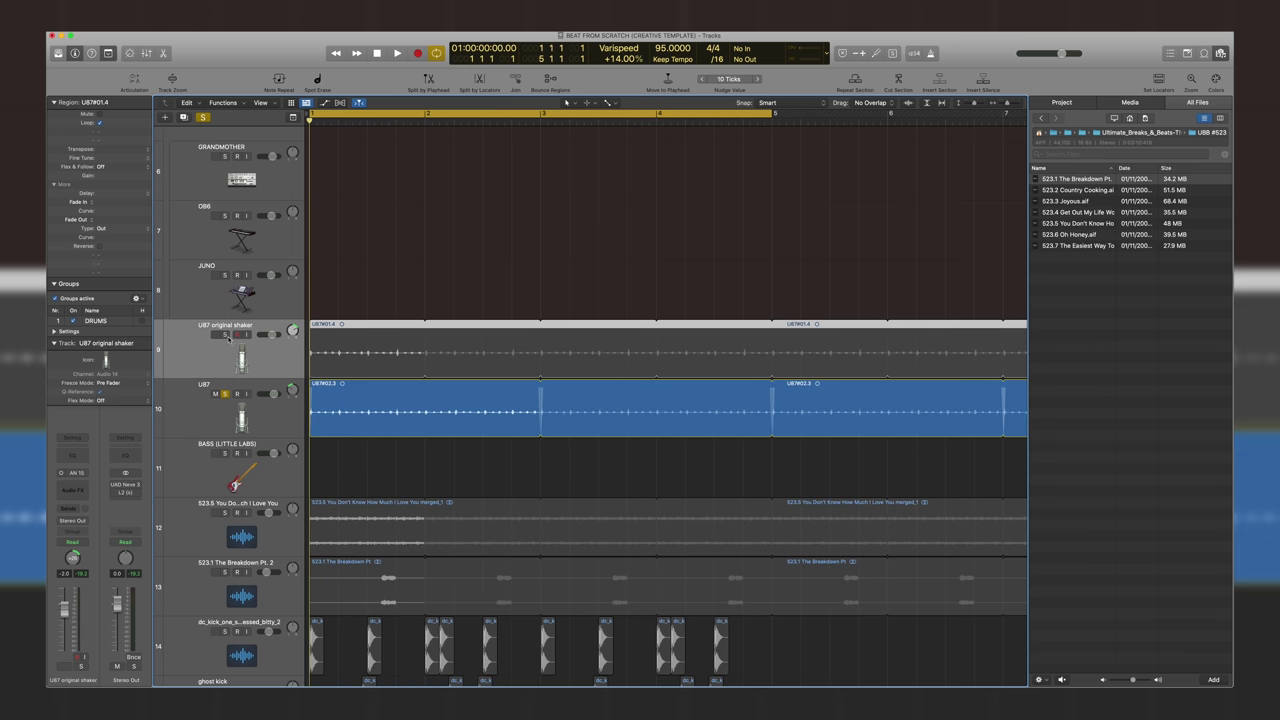
drag(270, 394, 268, 394)
key(t)
key(t)
key(t)
key(t)
key(space)
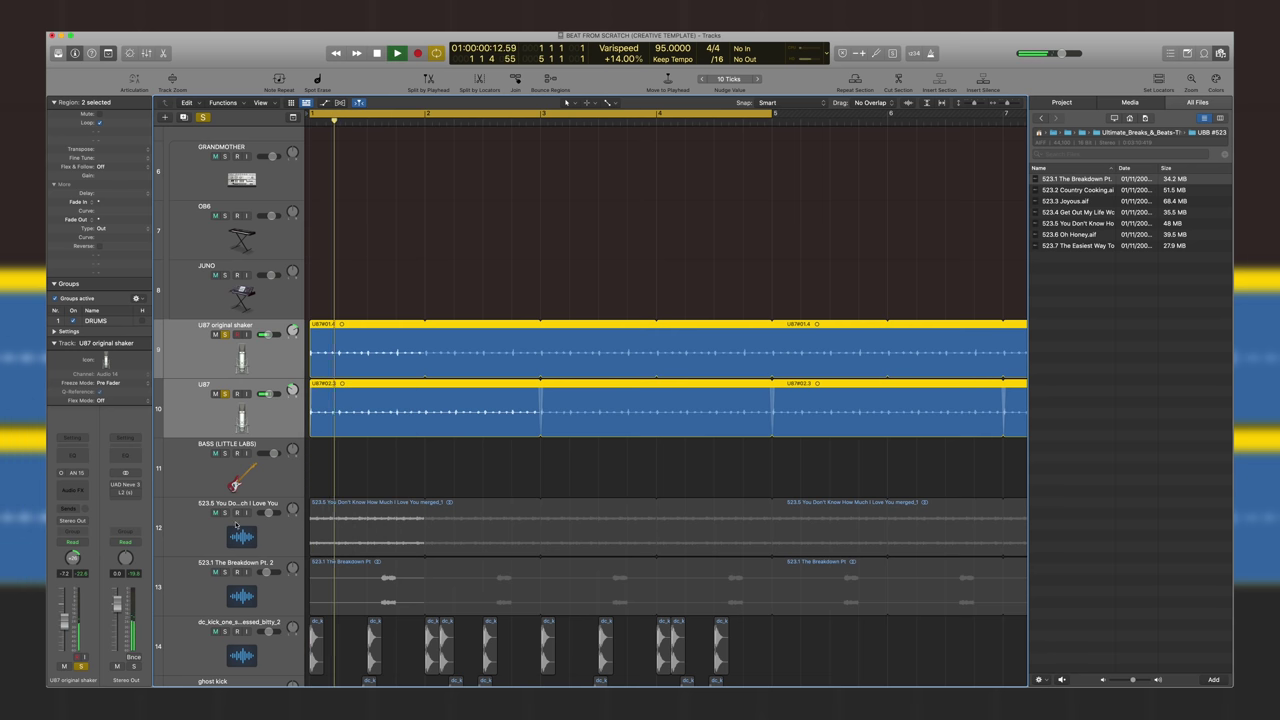
Unsolo the shakers and lower both of their track volumes to -13.0 dB while the full beat plays
click(226, 395)
key(super+Up)
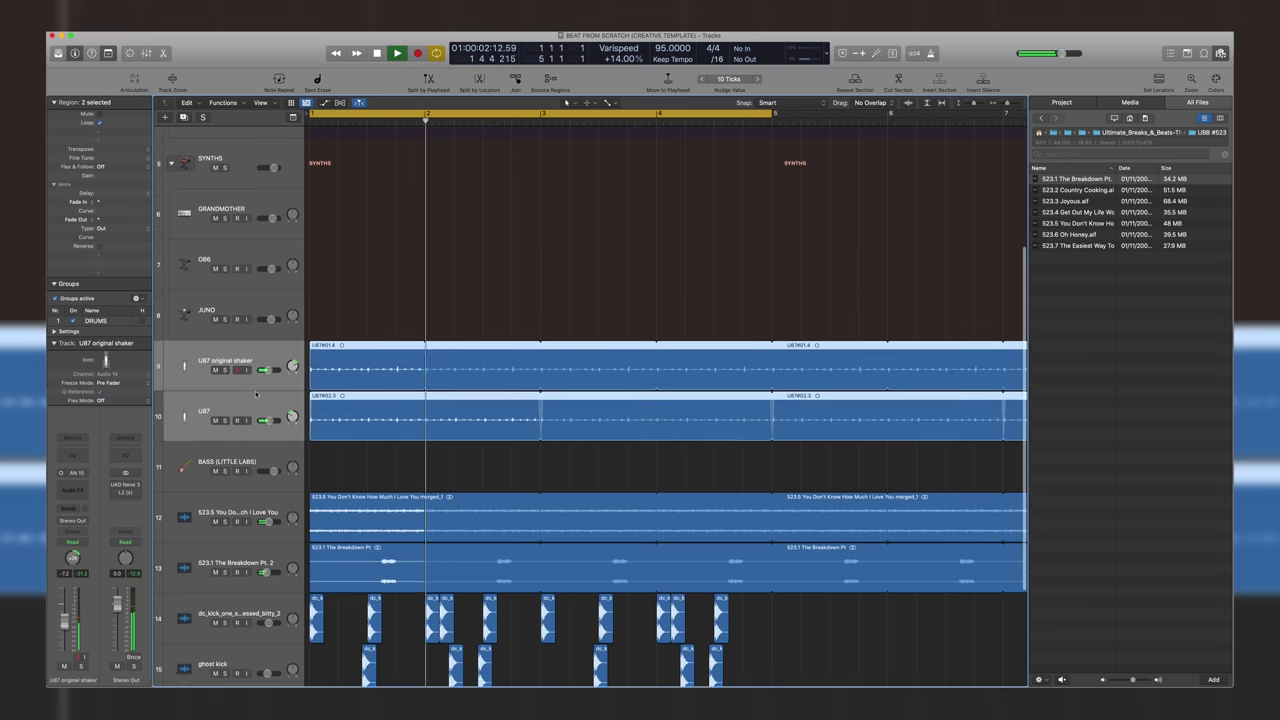
drag(269, 378, 267, 378)
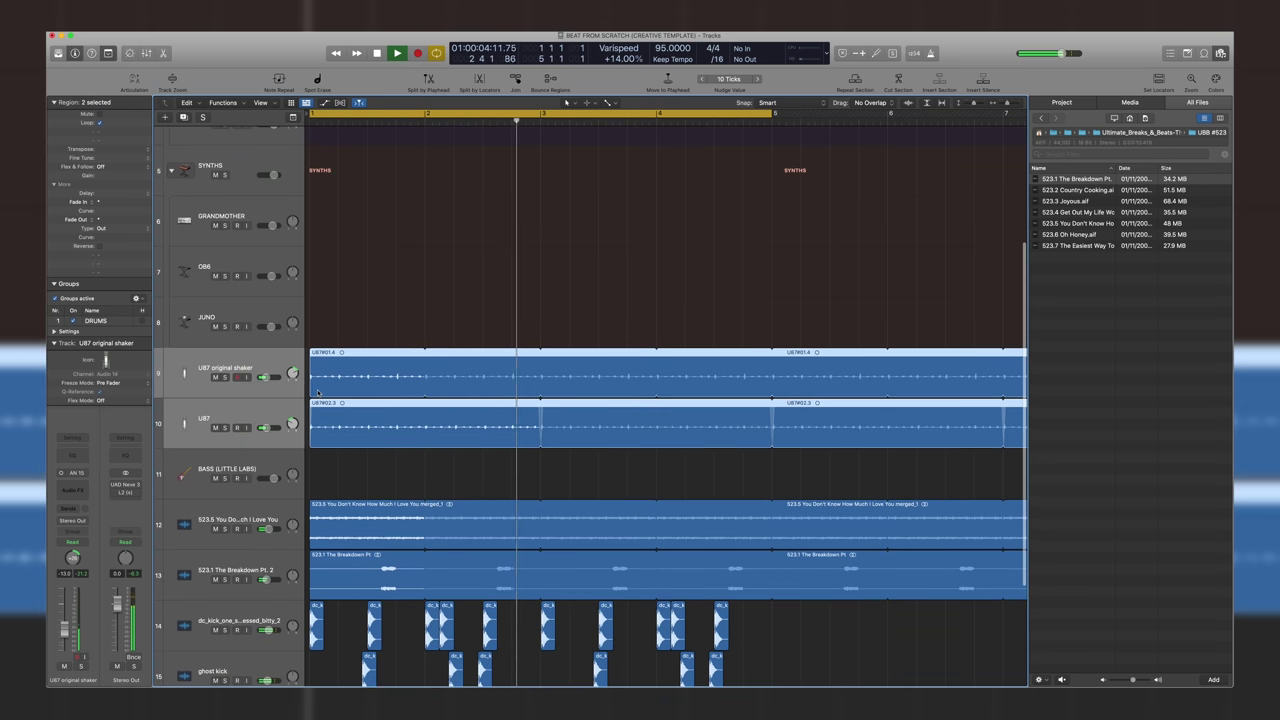
key(space)
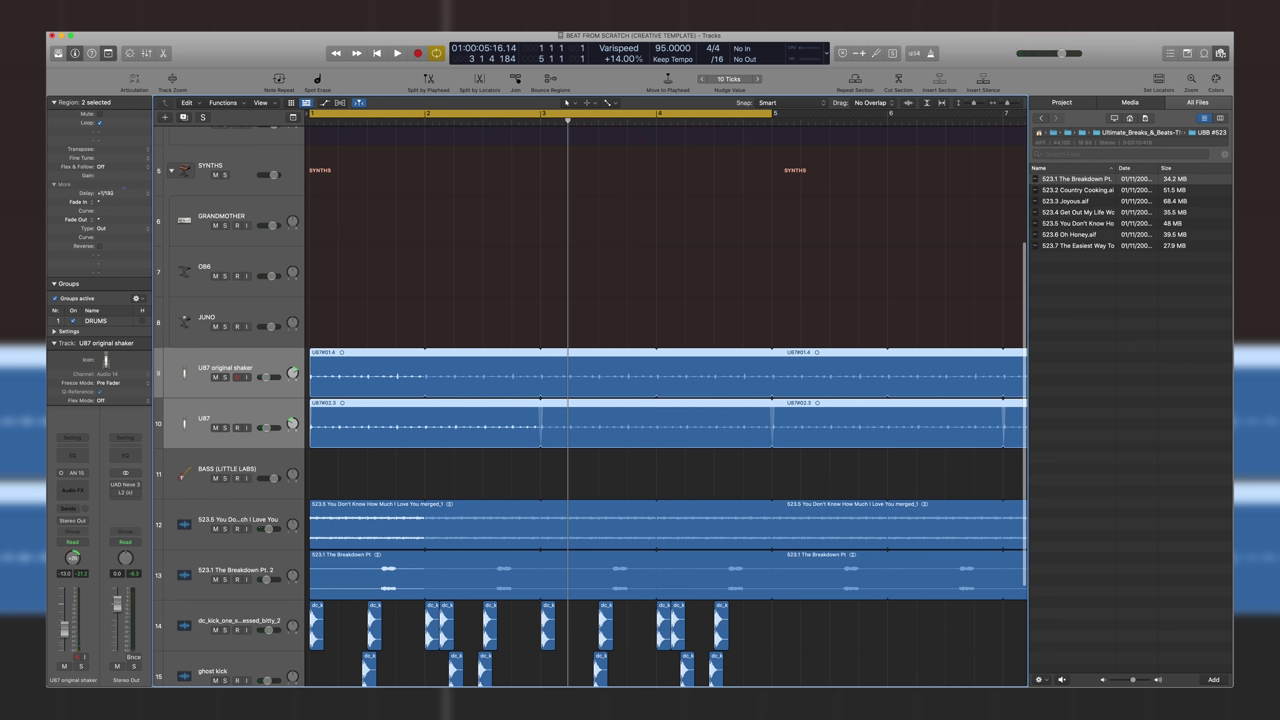
Set the region delay of both looped shaker regions to +13 ticks
key(Return)
key(t)
key(t)
key(super+Up)
key(t)
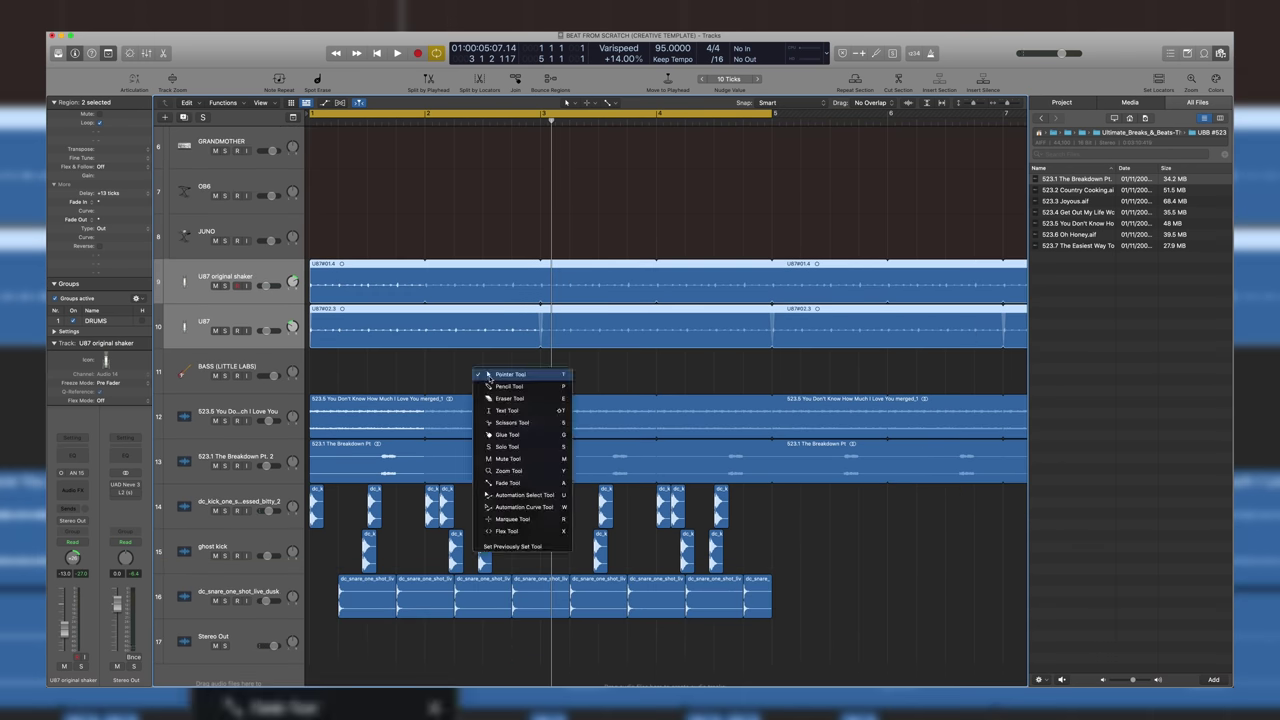
key(t)
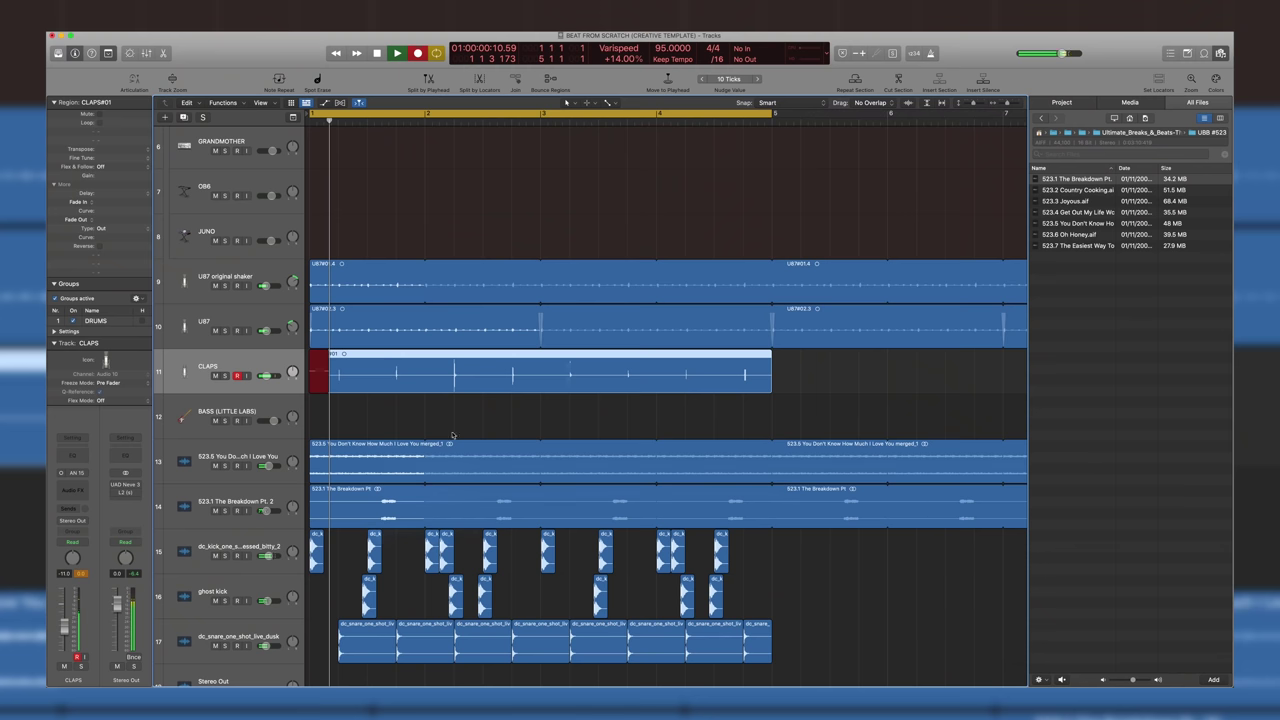
Stop the clap recording, cut unwanted hits out of the CLAPS take and duplicate the CLAPS track three times
key(space)
drag(440, 378, 480, 380)
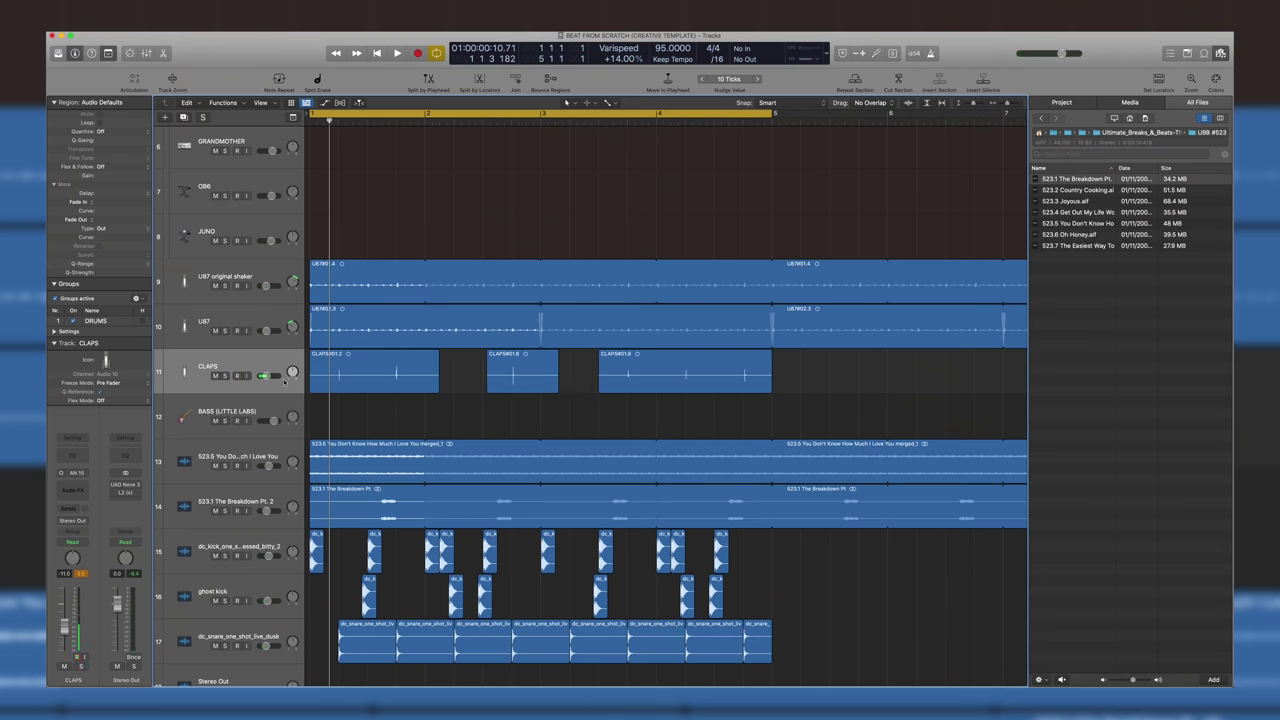
click(241, 372)
key(super+d)
key(super+d)
key(super+d)
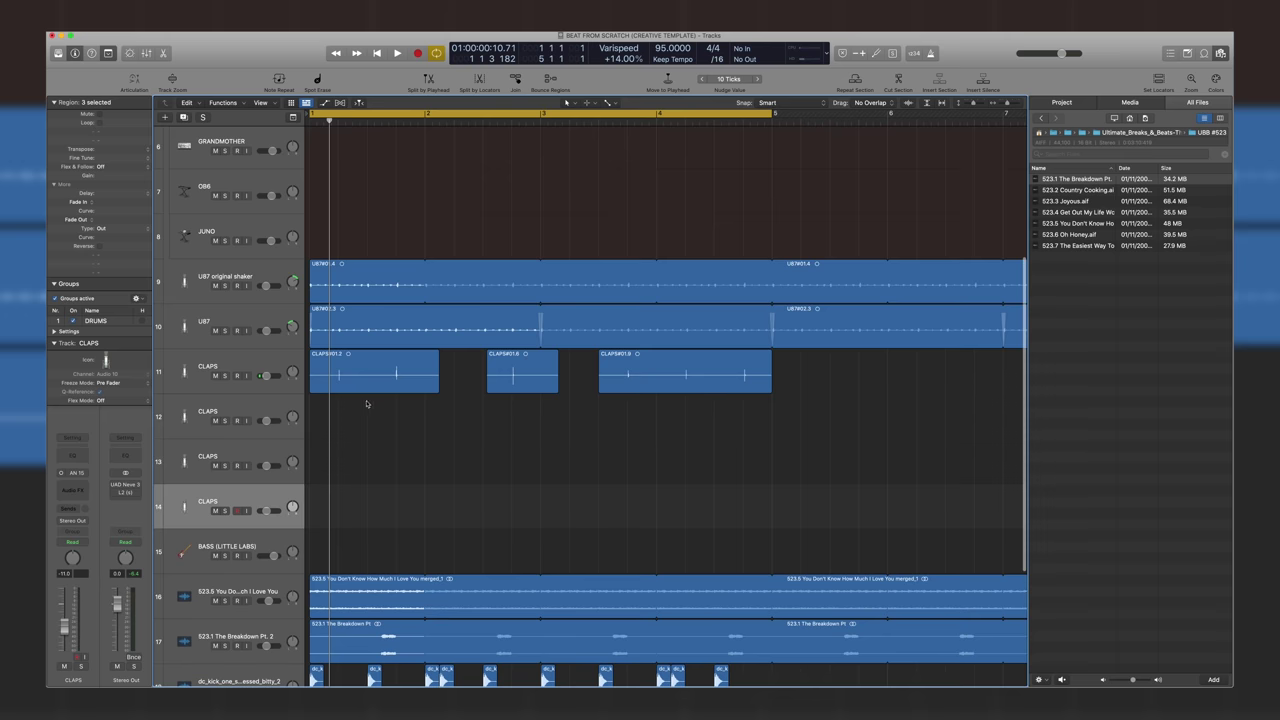
Separate the individual claps onto their own CLAPS tracks in bar 1, adding a fourth duplicate track for the fifth clap
scroll(370, 404, up, 2)
scroll(380, 410, left, 1)
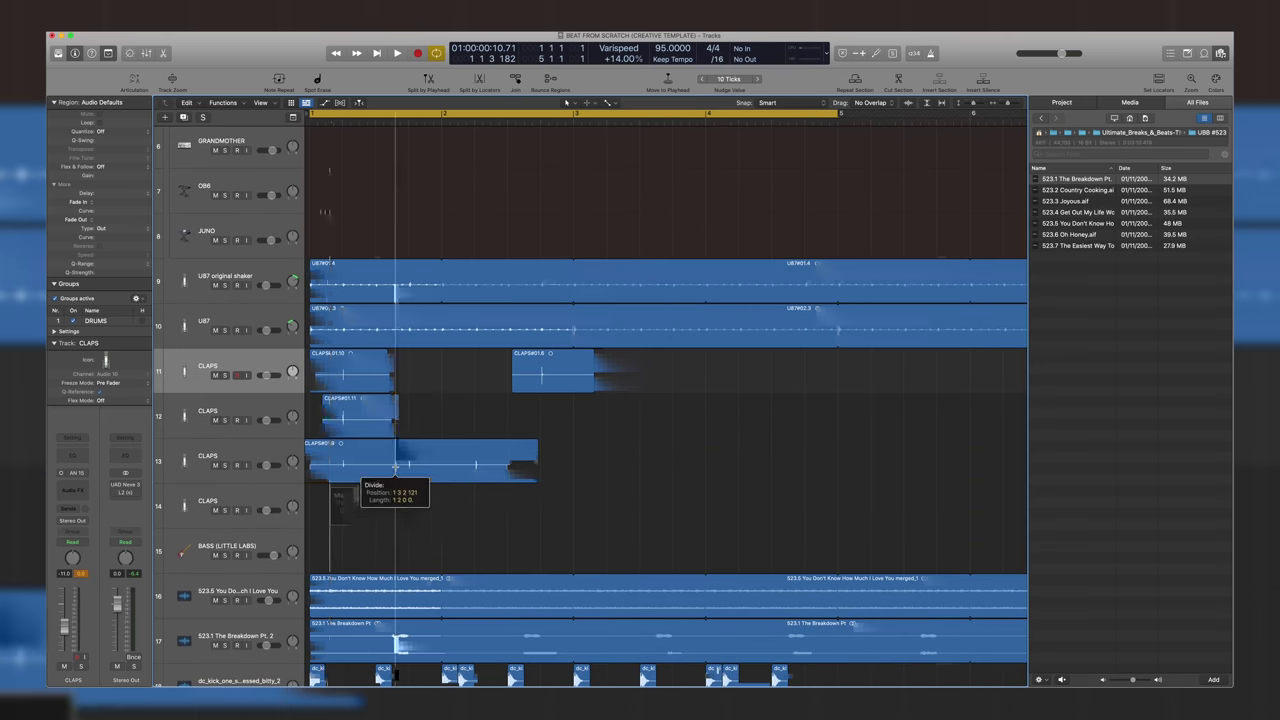
drag(451, 449, 348, 514)
key(super+d)
scroll(382, 501, down, 2)
super+double_click(400, 472)
key(t)
key(t)
click(424, 508)
click(376, 520)
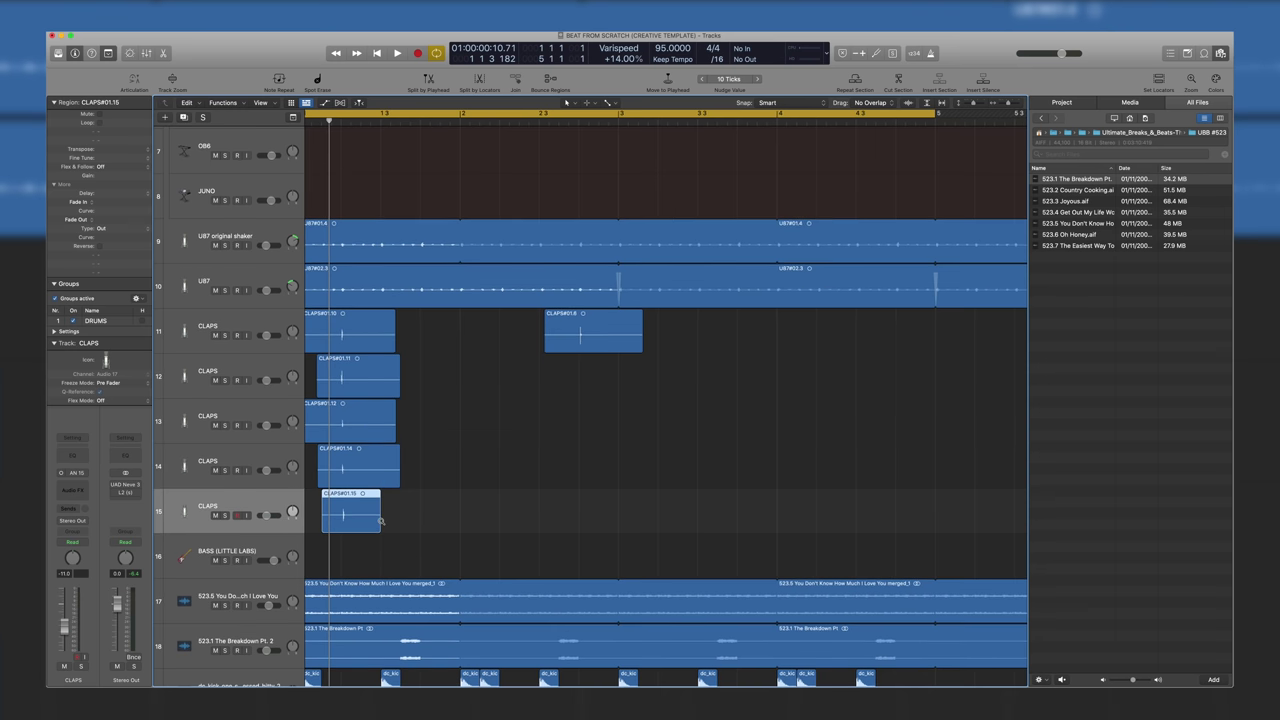
Line up the fifth clap with the others and pan the first four CLAPS tracks to different stereo positions
key(super+Right)
key(super+Right)
key(alt+Left)
key(t)
key(t)
scroll(381, 523, left, 2)
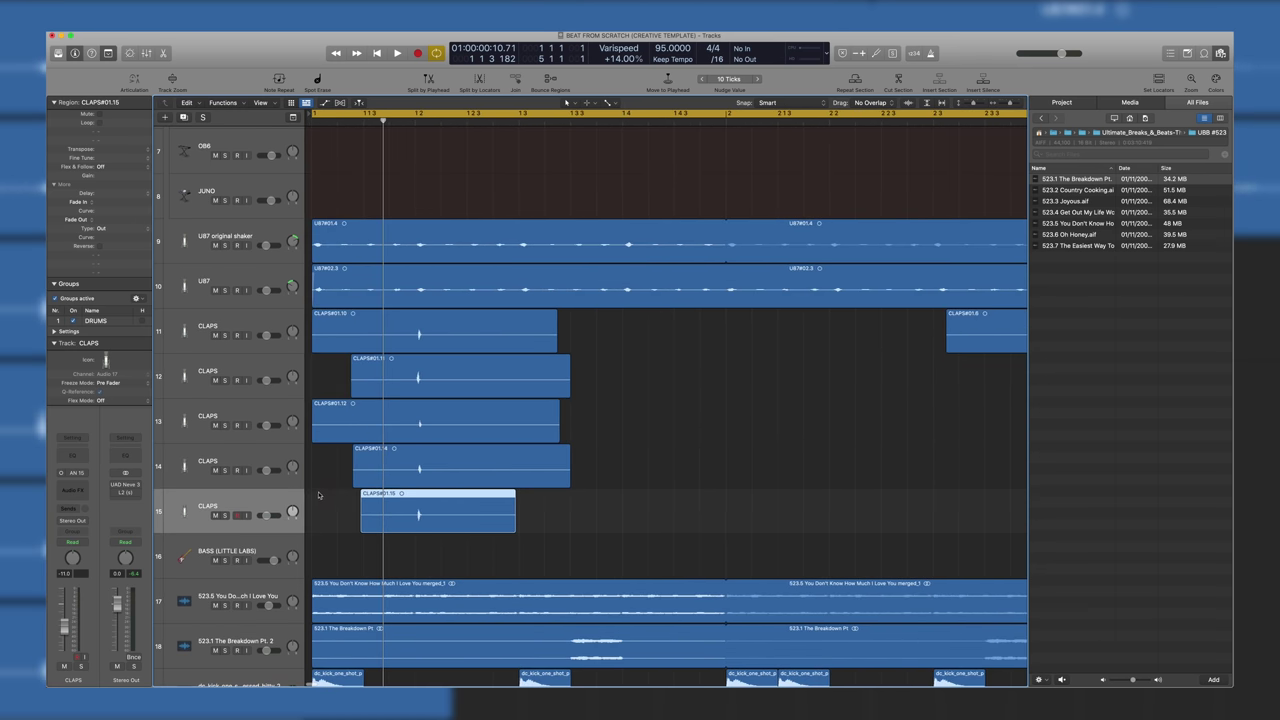
click(293, 330)
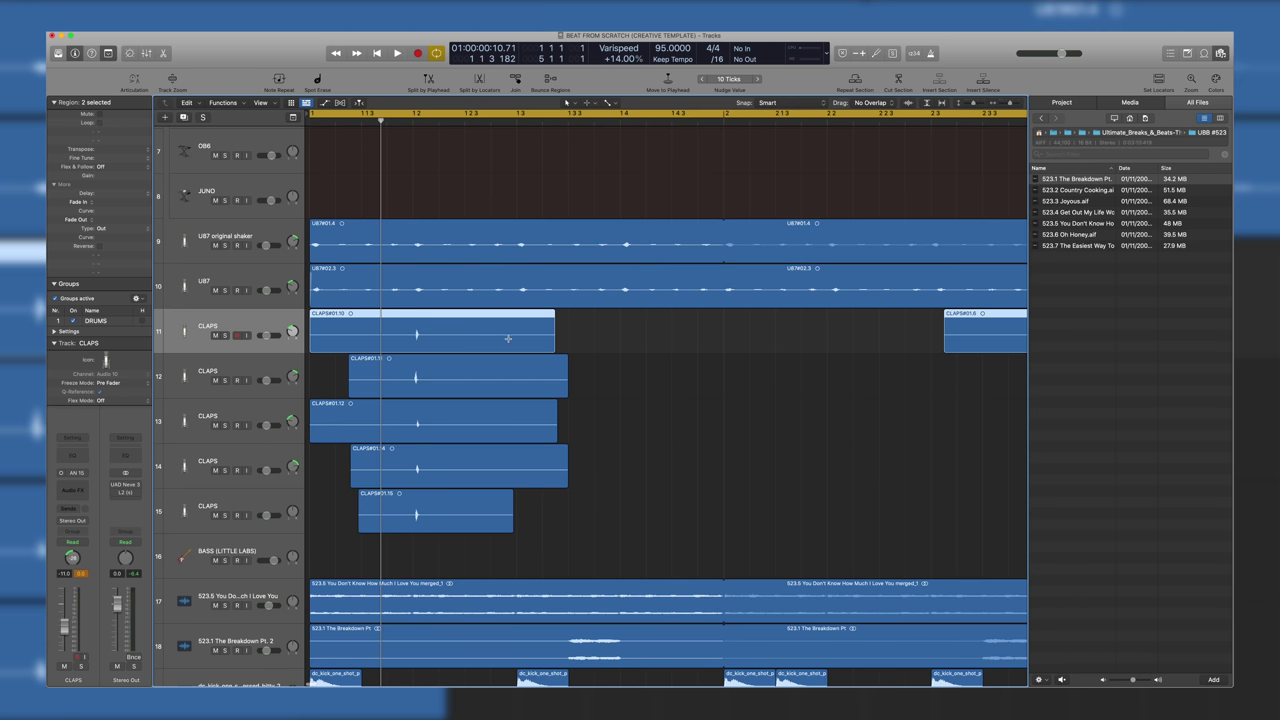
Trim the five stacked claps to two-beat regions from bar 1, with fade-in 4 and fade-out 8, and loop them to bar 5
drag(519, 324, 278, 526)
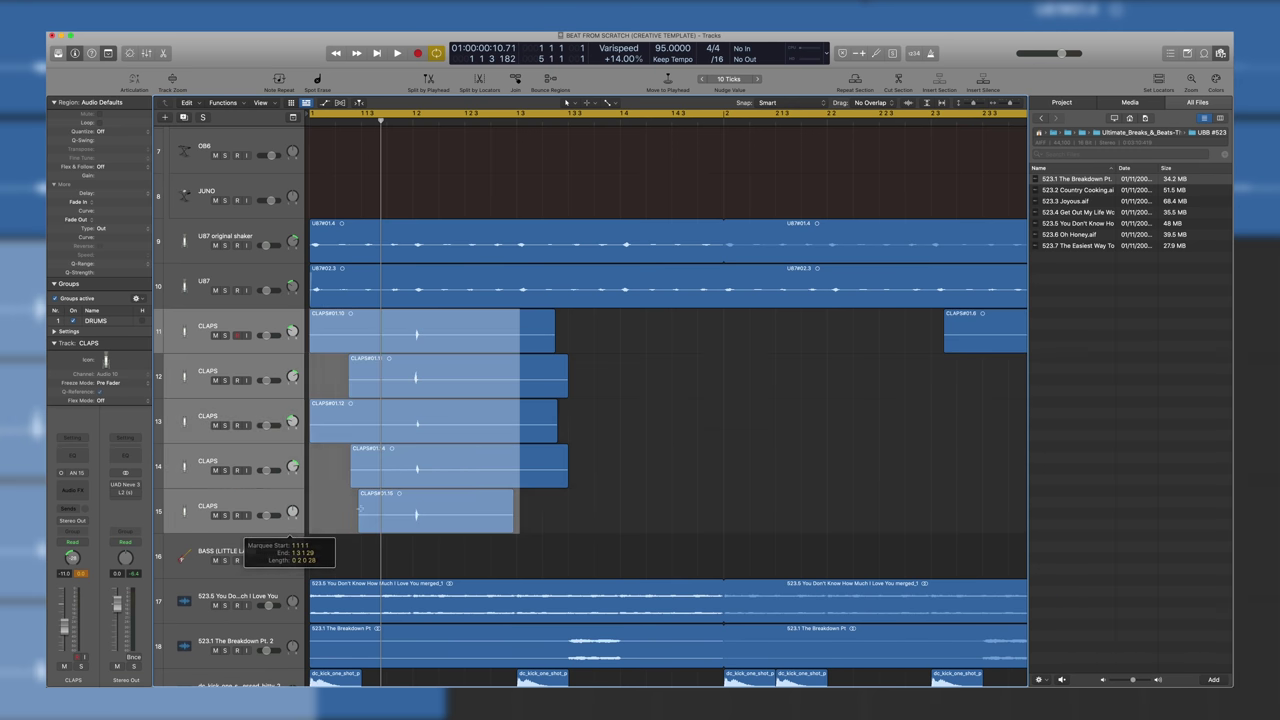
key(ctrl+super+t)
drag(514, 524, 234, 349)
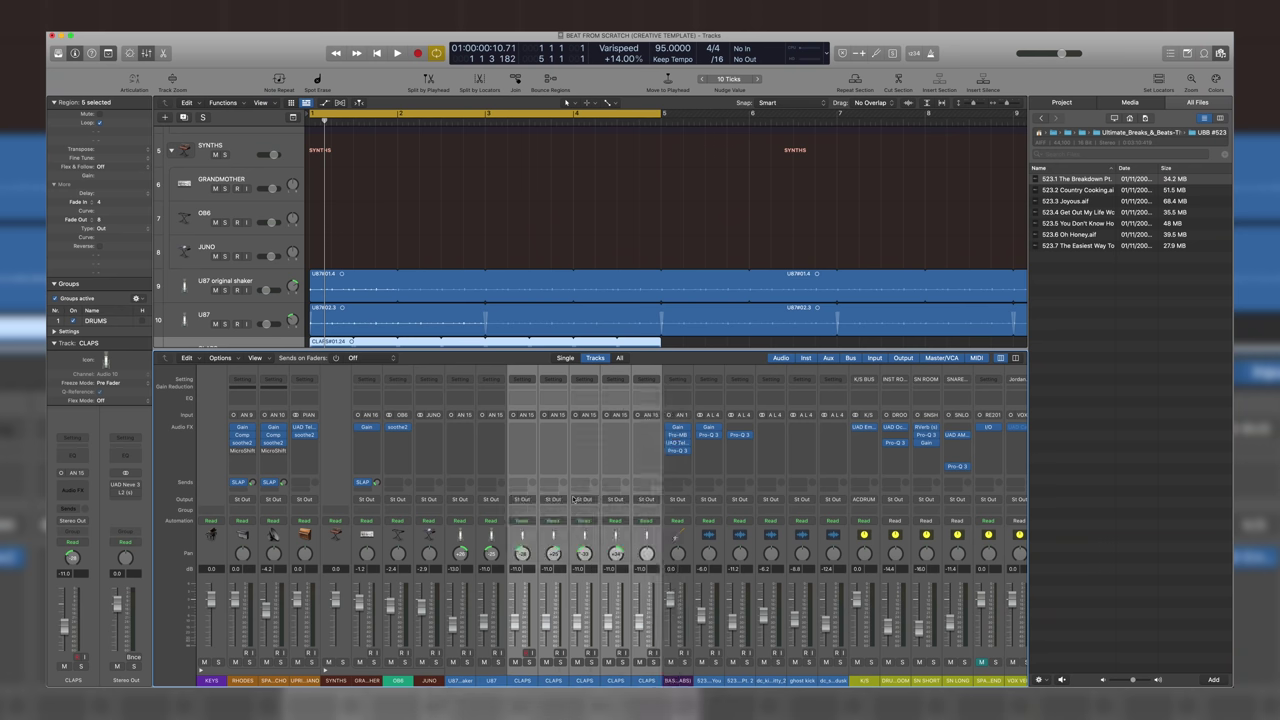
Route the output of all five CLAPS tracks to Bus 16 and name its aux "CLAPS BUS"
click(555, 499)
mouse_move(557, 532)
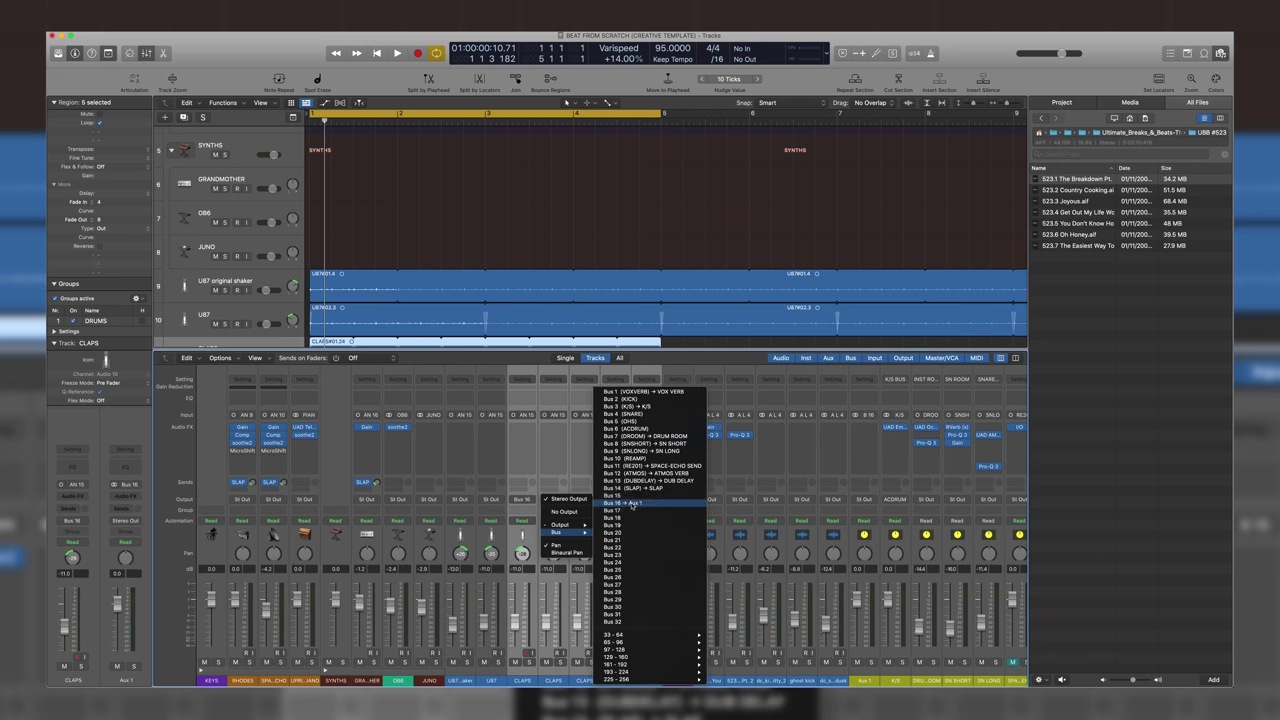
click(632, 503)
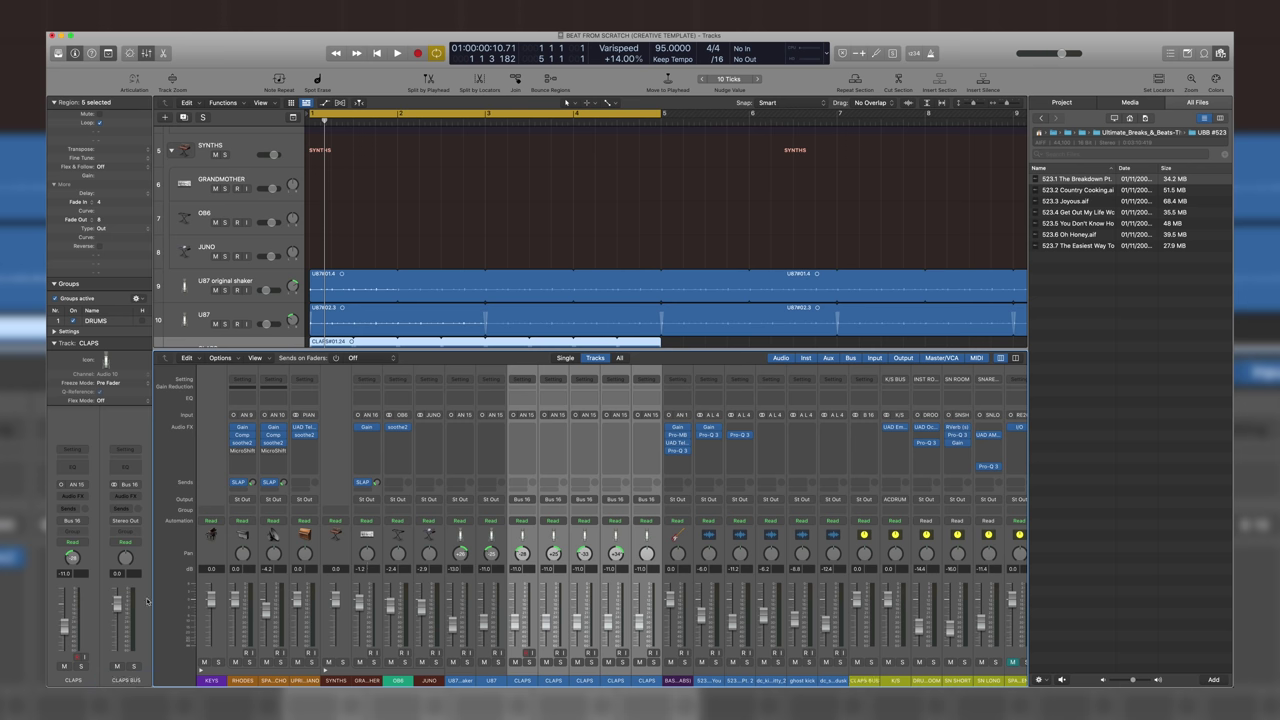
Insert a stereo UAD Empirical Labs Distressor with a 6:1 ratio on the CLAPS BUS and close the plug-in and mixer
click(128, 496)
mouse_move(170, 570)
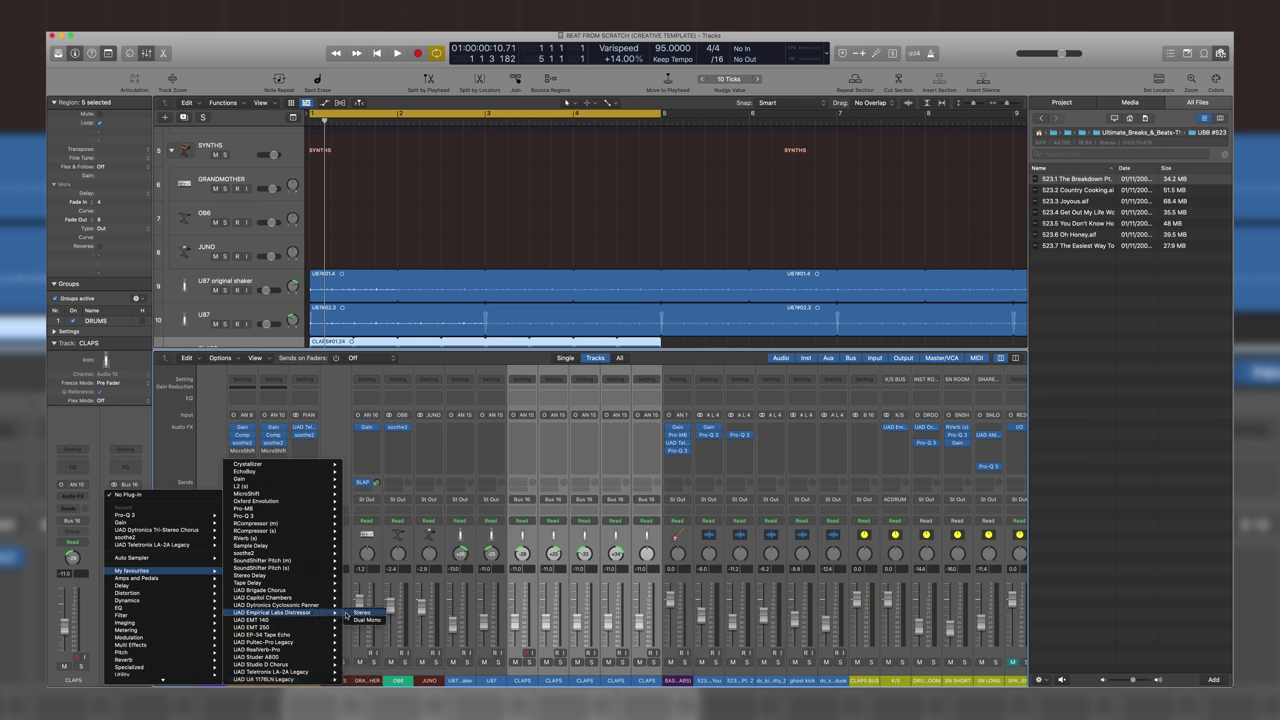
click(362, 613)
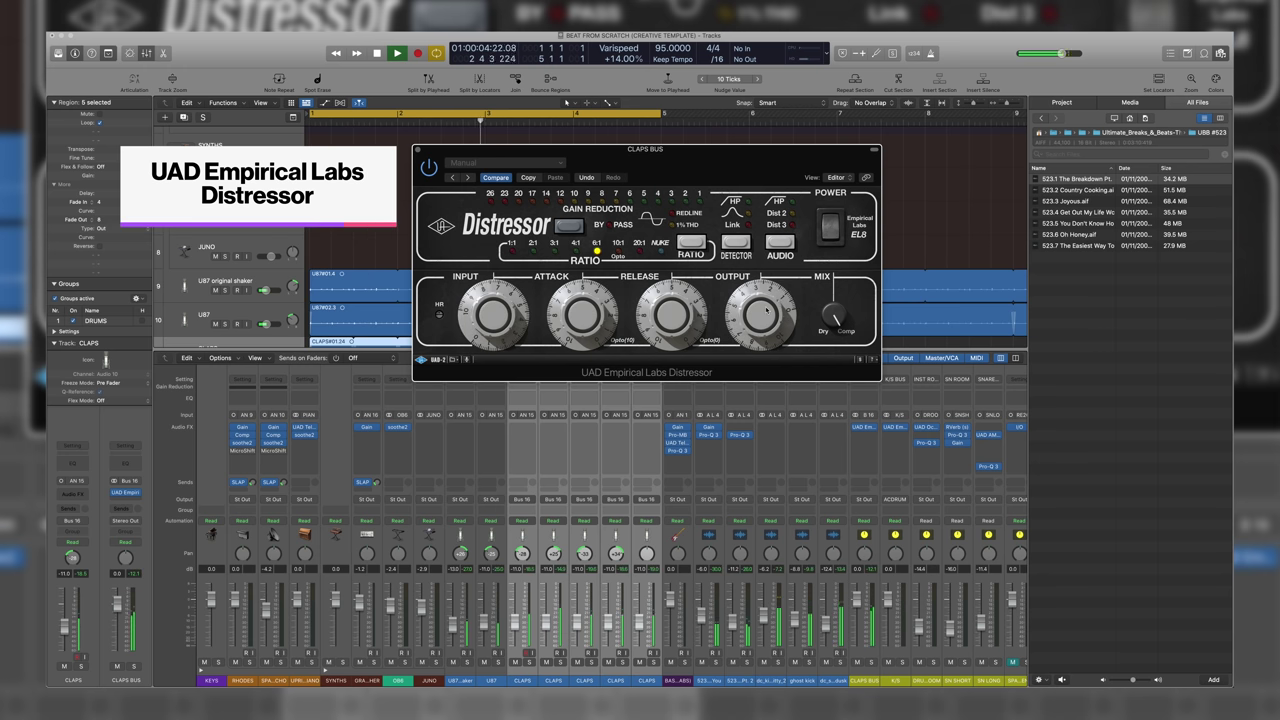
click(418, 149)
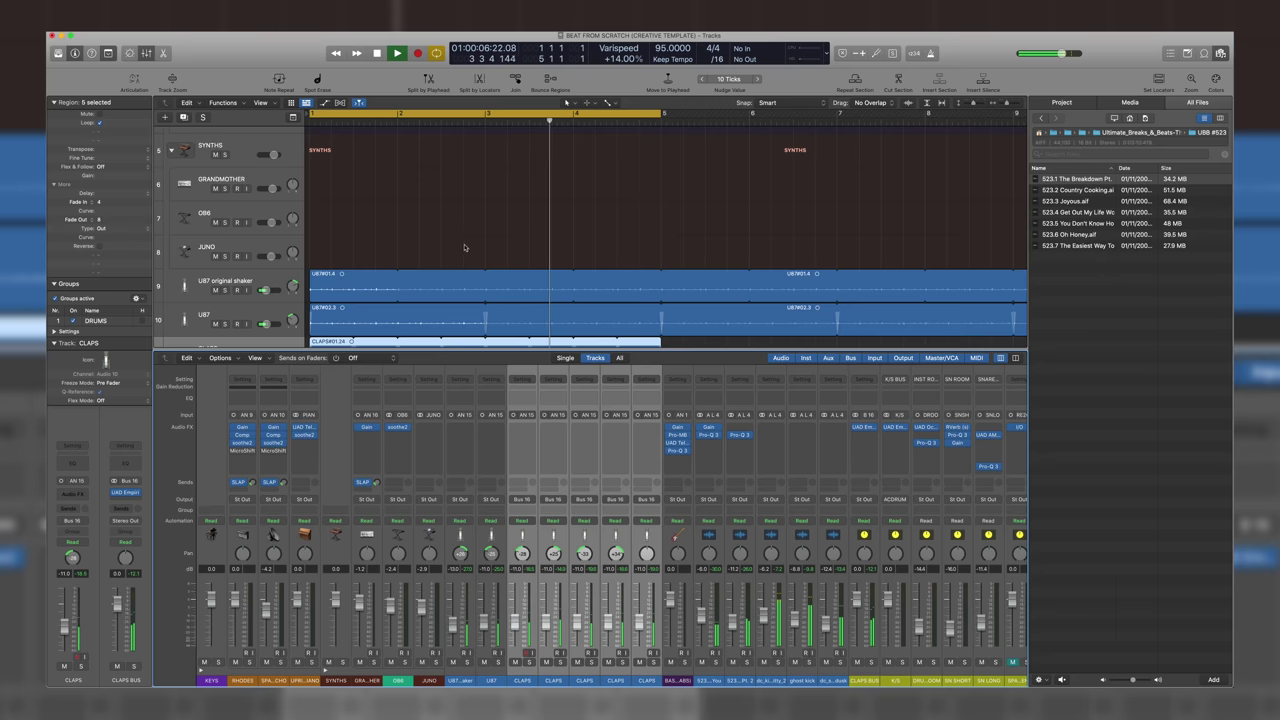
key(x)
Create an arrangement track for the CLAPS BUS, solo it and add a bus send for reverb
right_click(148, 623)
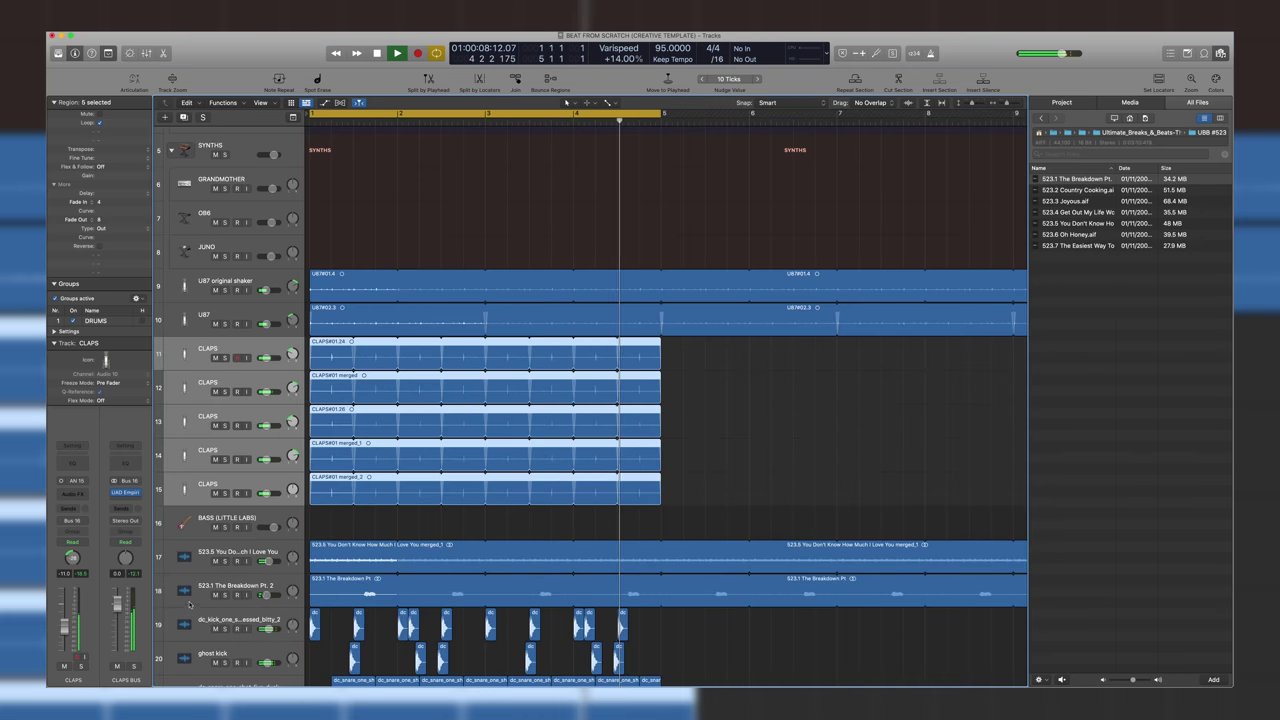
click(175, 624)
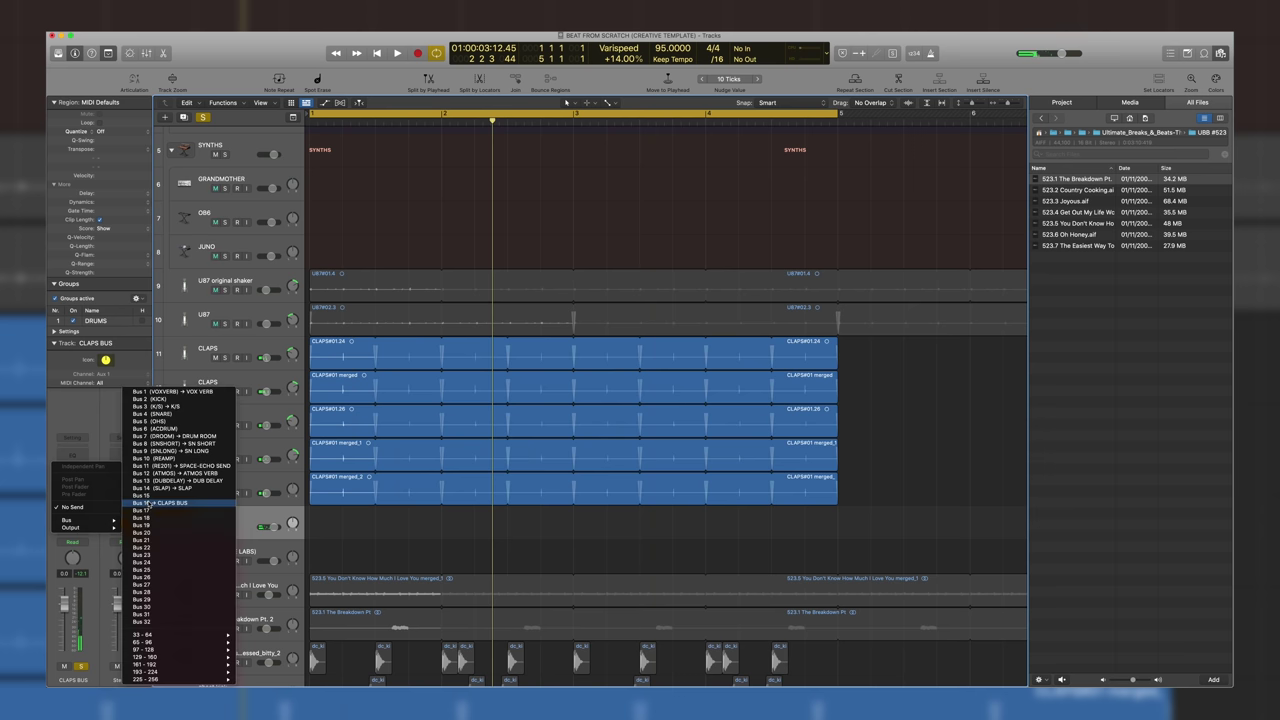
click(148, 502)
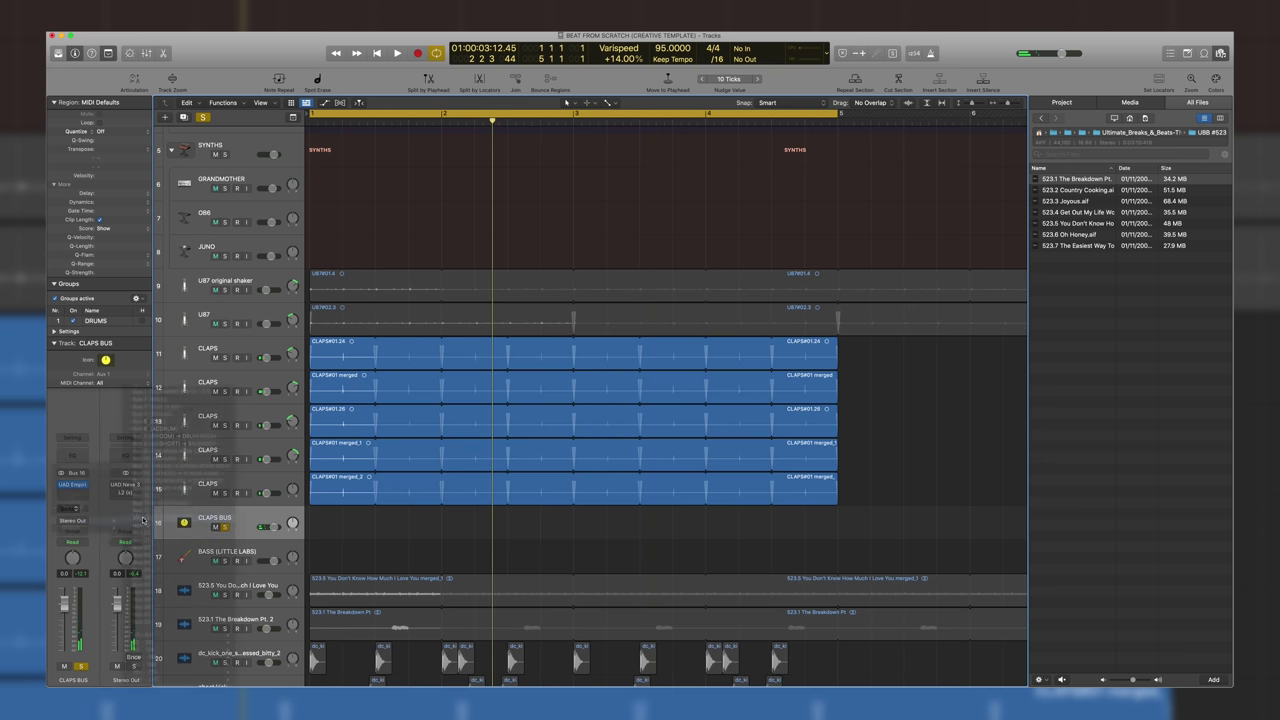
Insert a stereo Space Designer on the send's aux channel and load the medium spring reverb preset "2.8s Old Spring"
click(128, 487)
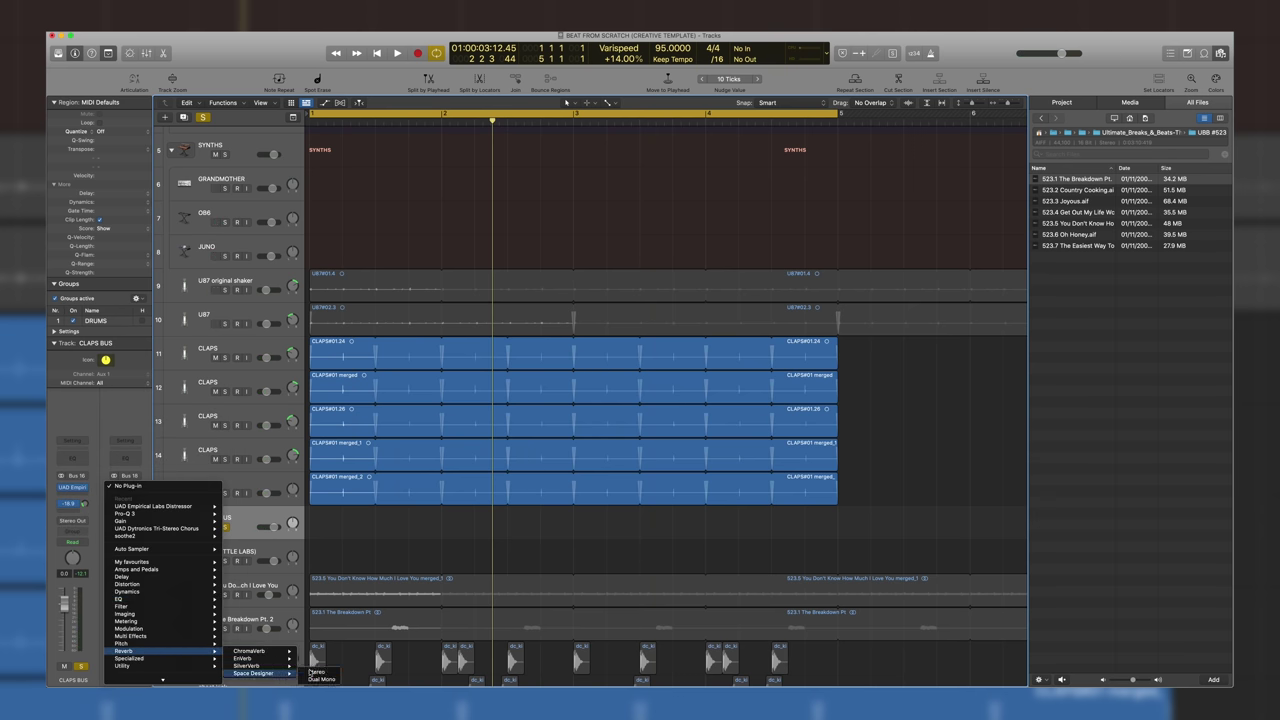
click(311, 672)
click(605, 216)
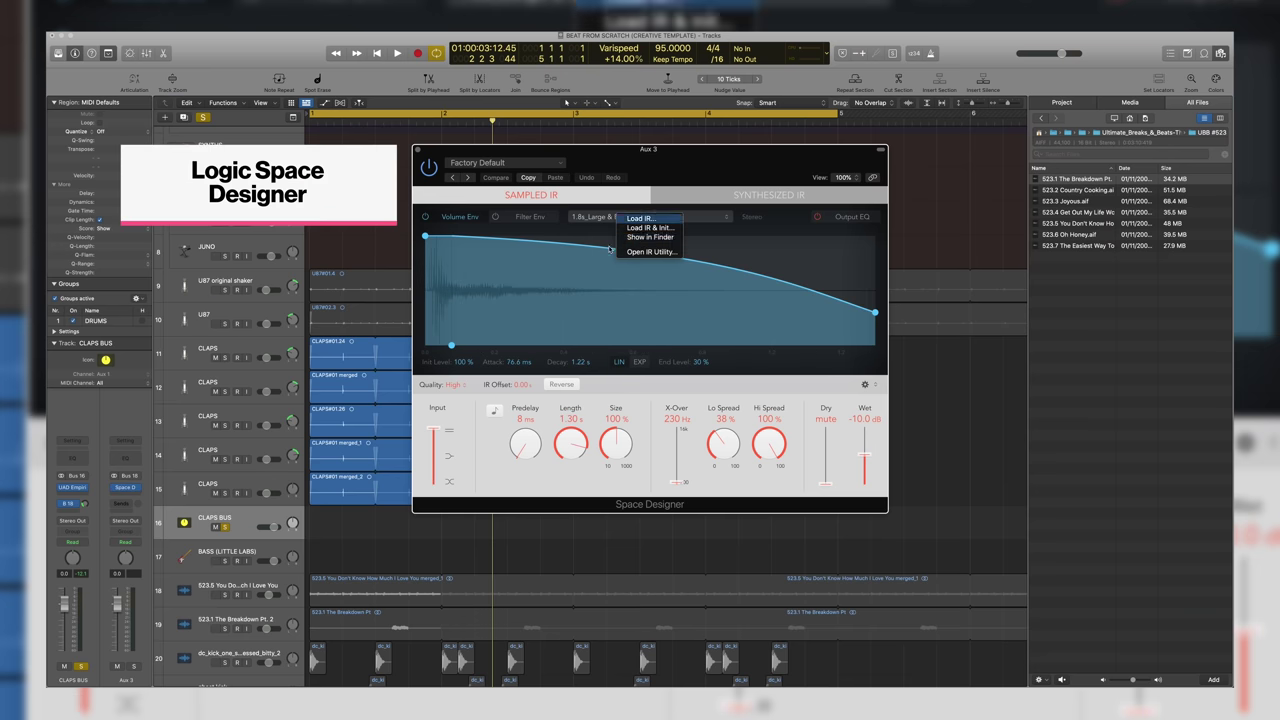
click(687, 229)
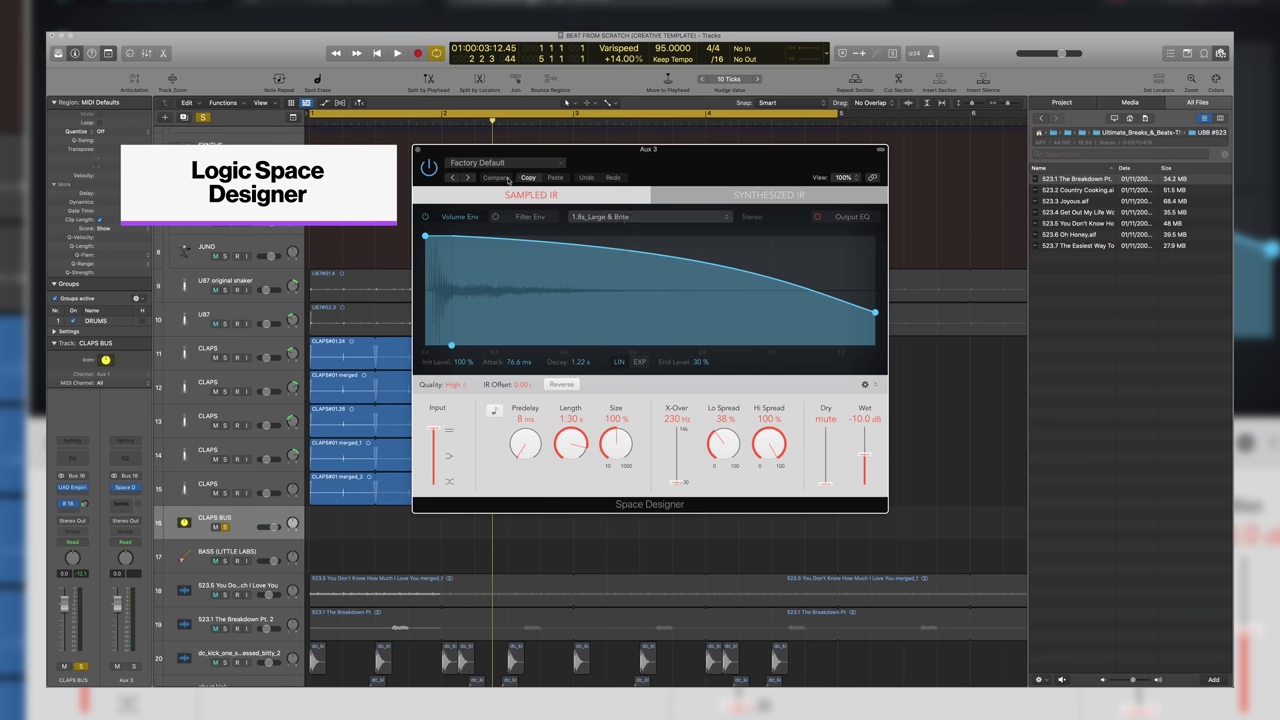
click(505, 162)
mouse_move(521, 351)
mouse_move(690, 388)
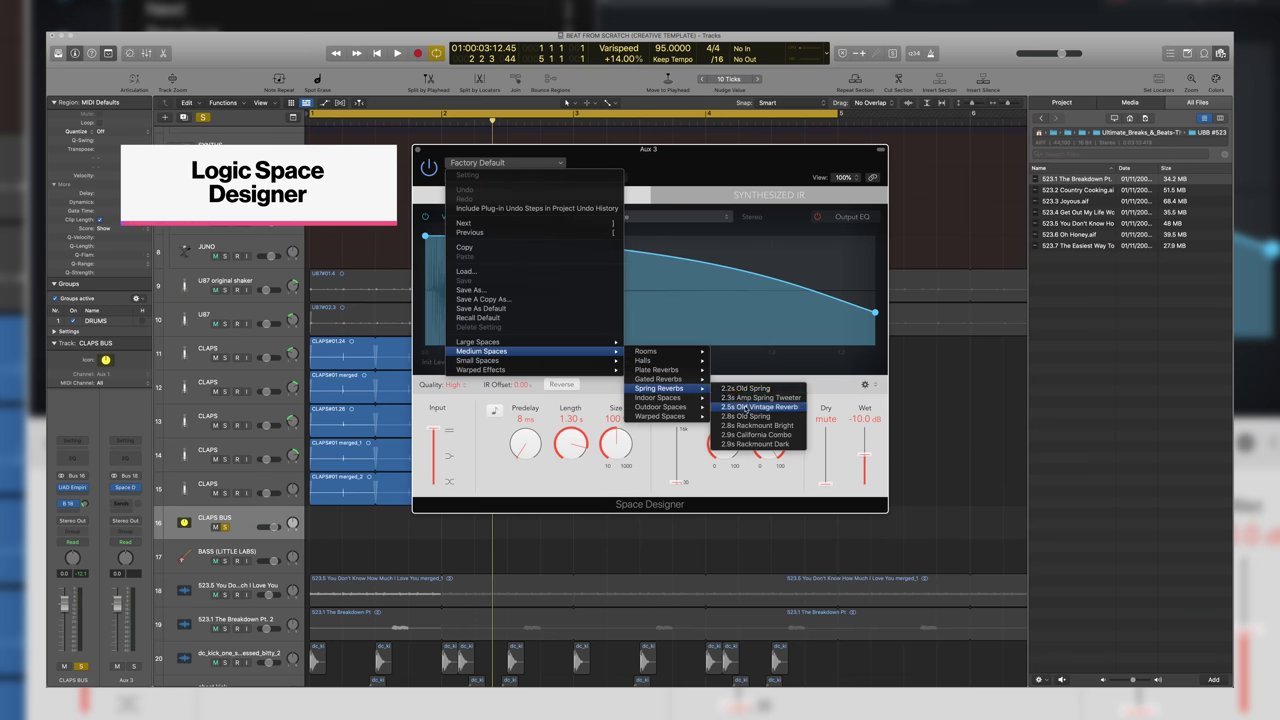
click(745, 416)
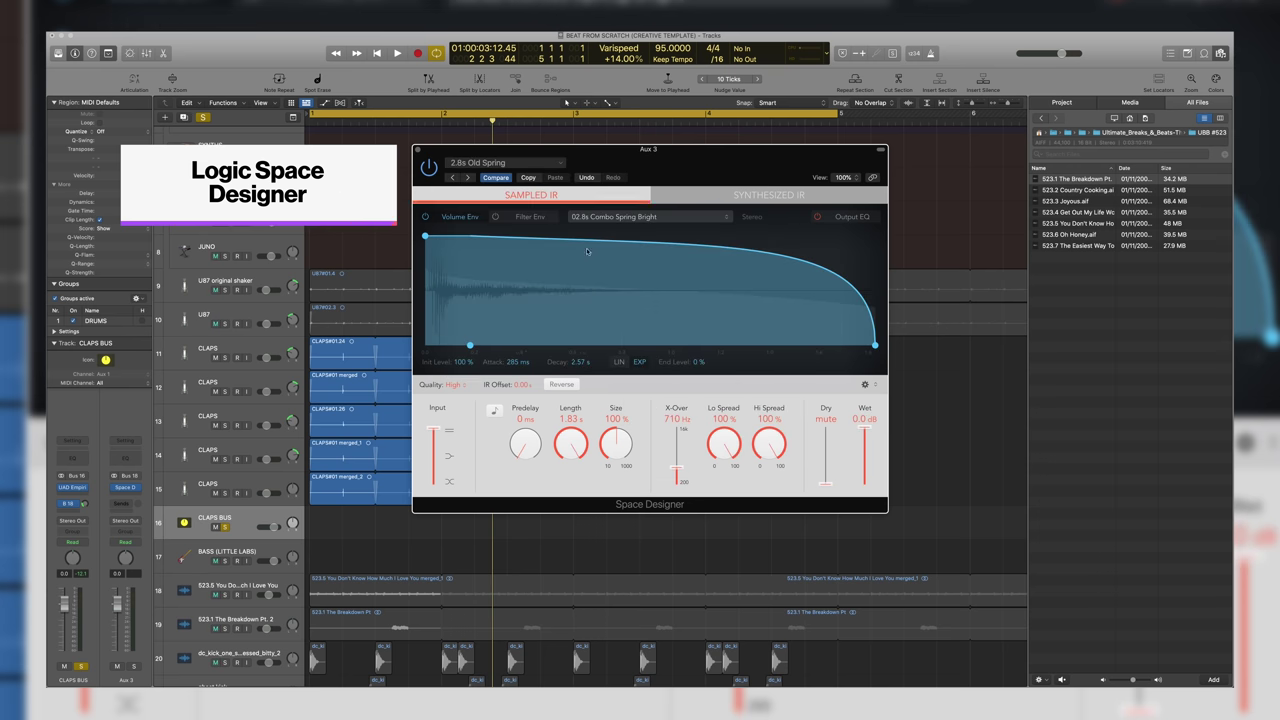
click(327, 507)
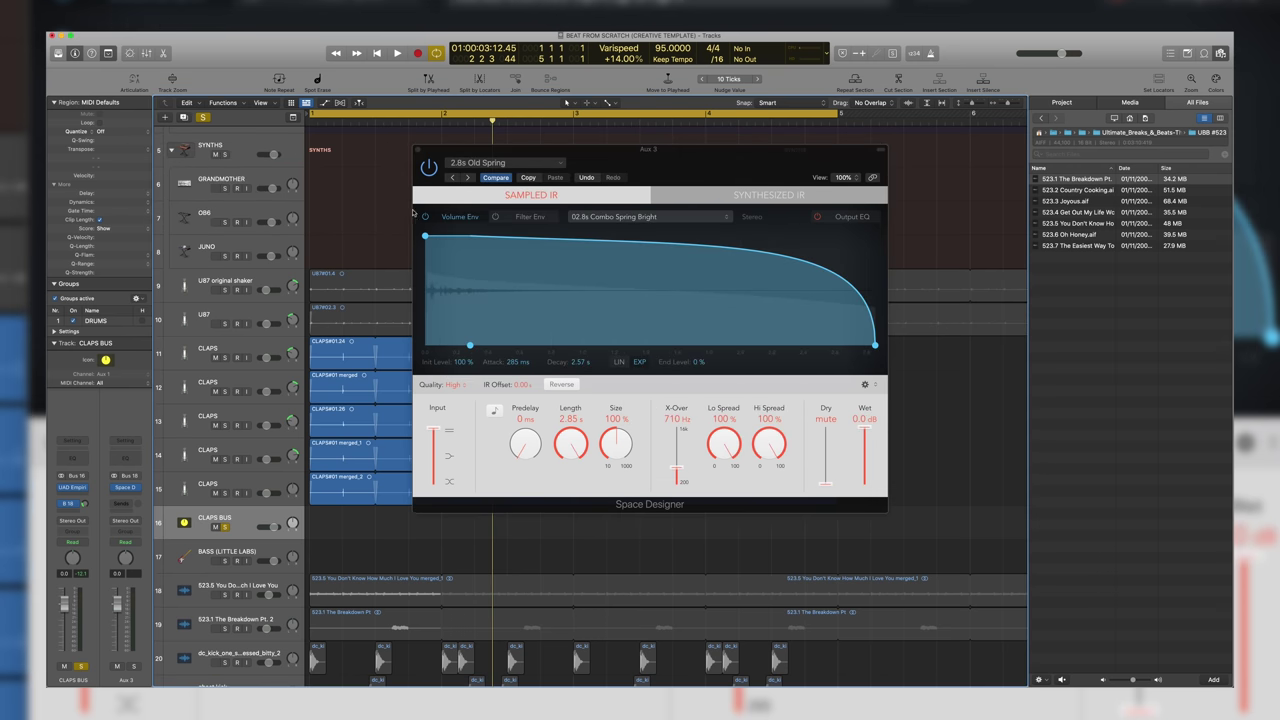
click(413, 148)
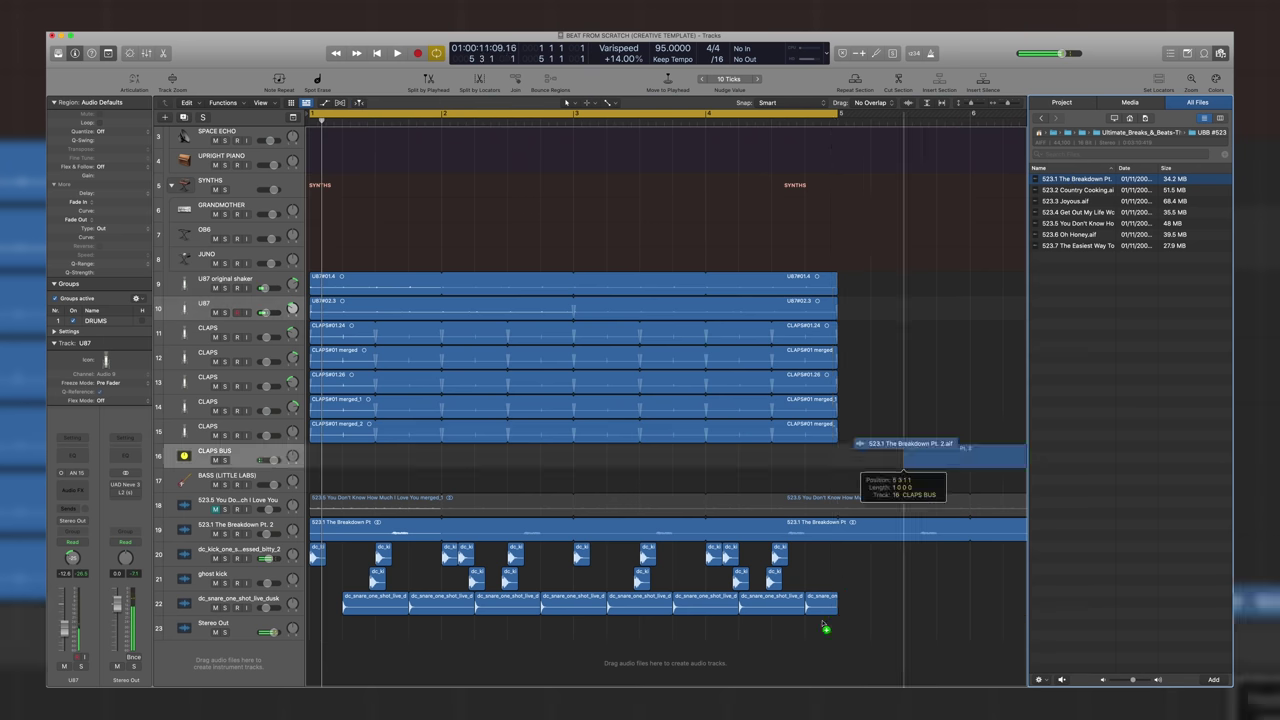
Import the audio file 523.1 The Breakdown Pt. 2.aif onto a new track at bar 1
drag(871, 451, 324, 664)
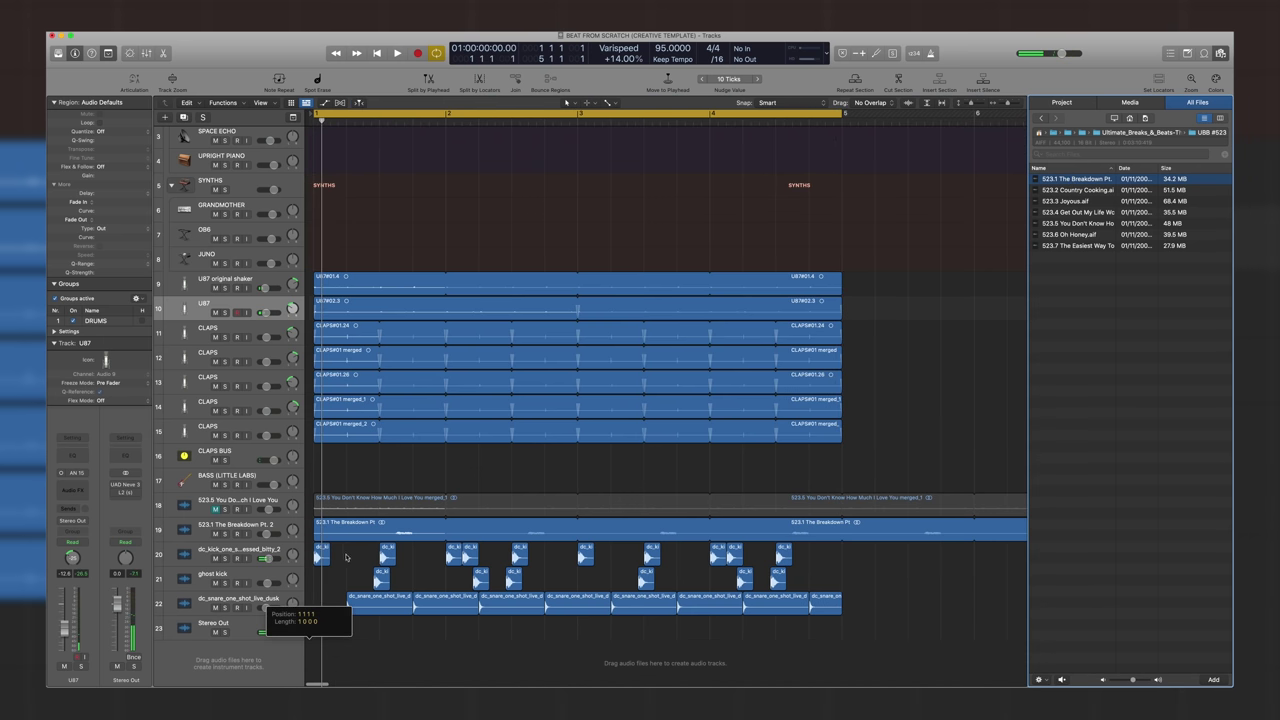
key(t)
key(t)
key(t)
key(t)
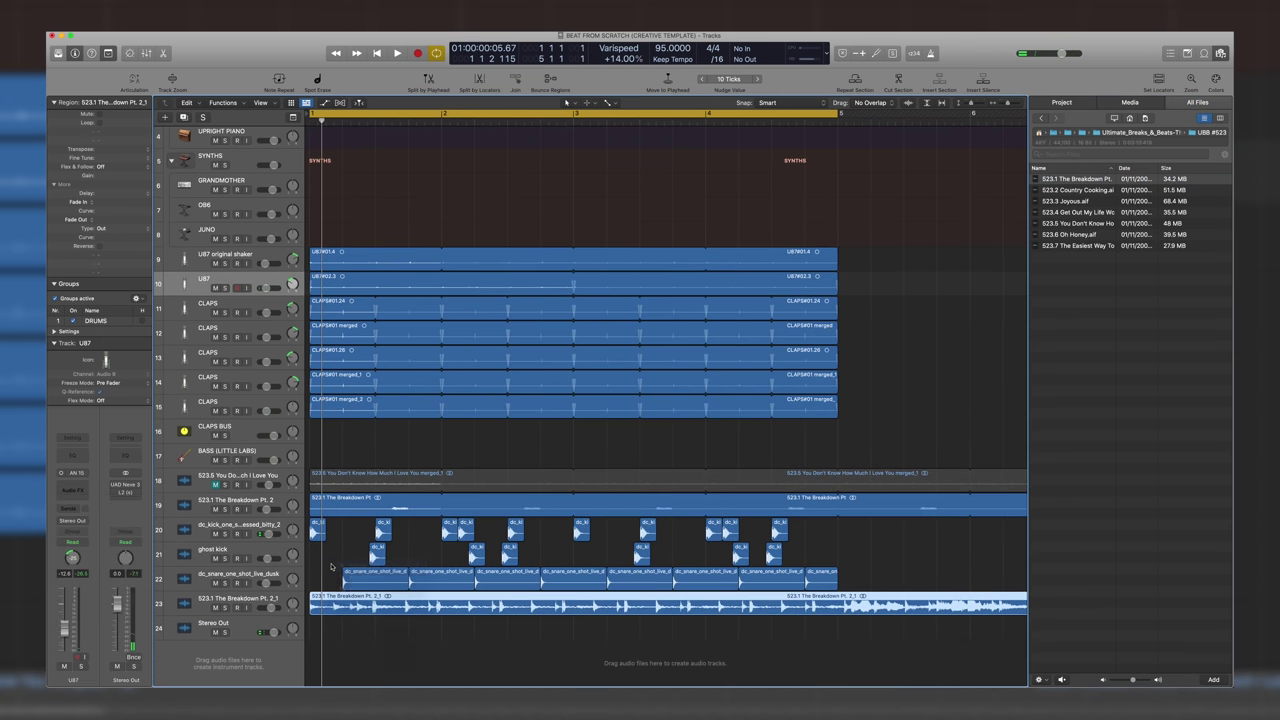
Solo the newly imported Breakdown track and play it with cycle mode off to audition the break
scroll(332, 567, up, 10)
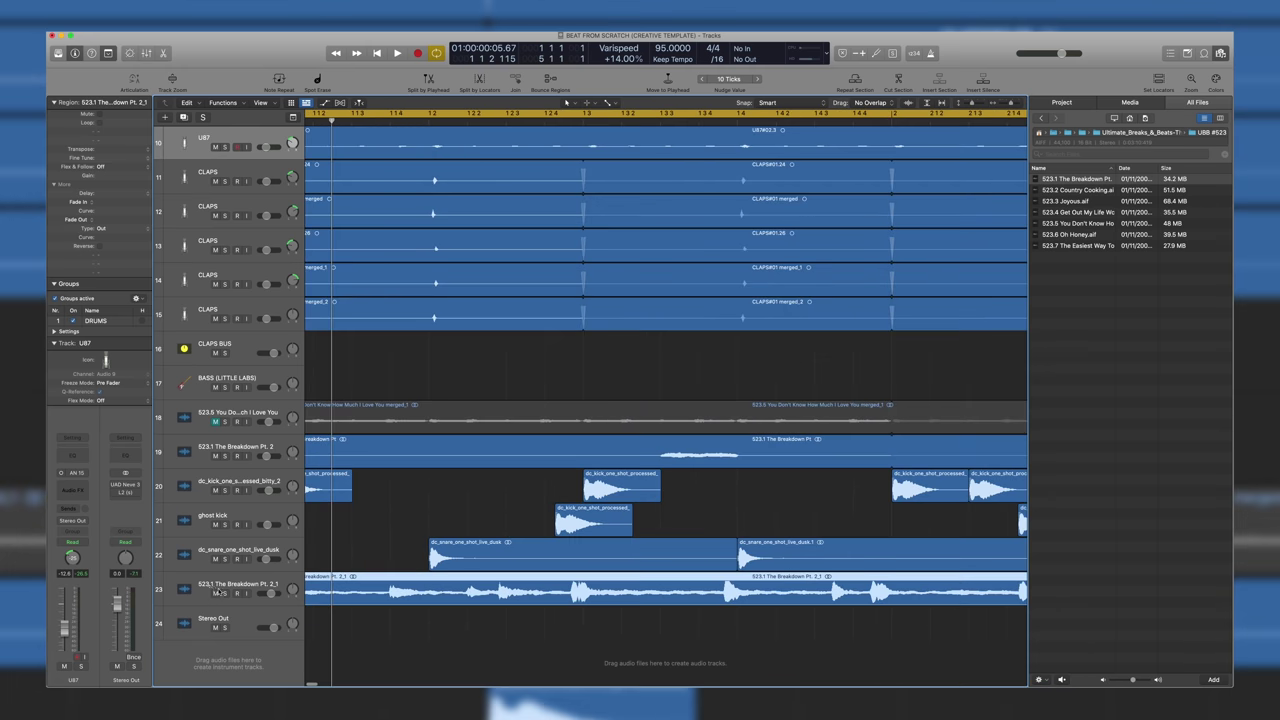
key(s)
scroll(533, 567, down, 5)
key(space)
scroll(533, 567, down, 2)
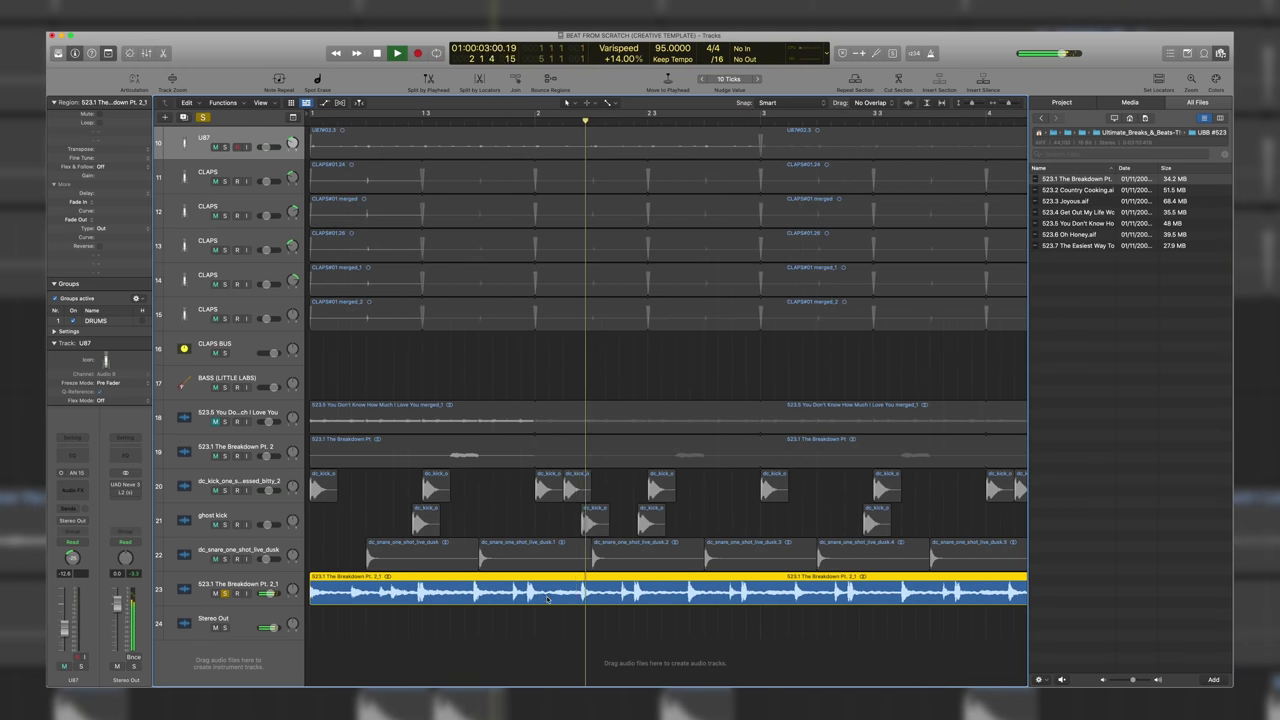
Stop playback and split the new Breakdown region at position 2 3 1 201
scroll(364, 605, up, 3)
key(space)
super+double_click(678, 597)
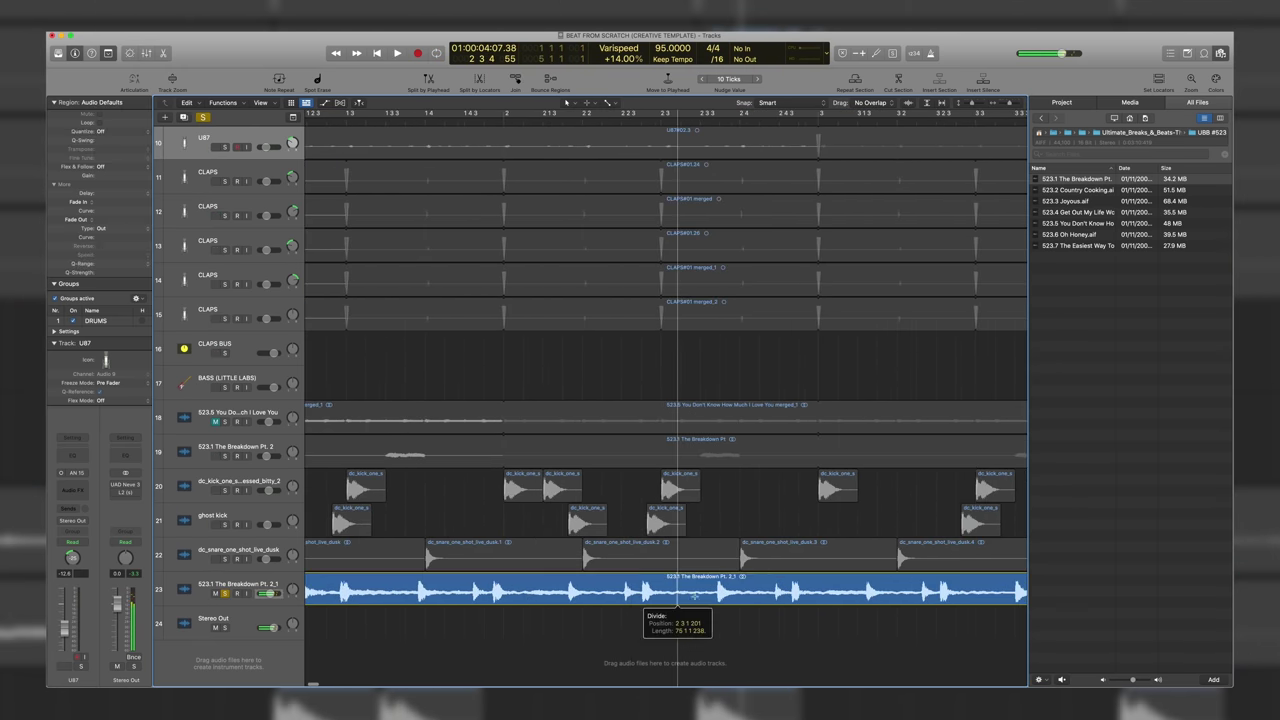
Split the imported Breakdown region into slices at the hits following position 2 3 and resume playback
super+double_click(718, 597)
scroll(718, 597, right, 3)
key(c)
scroll(717, 597, right, 2)
key(c)
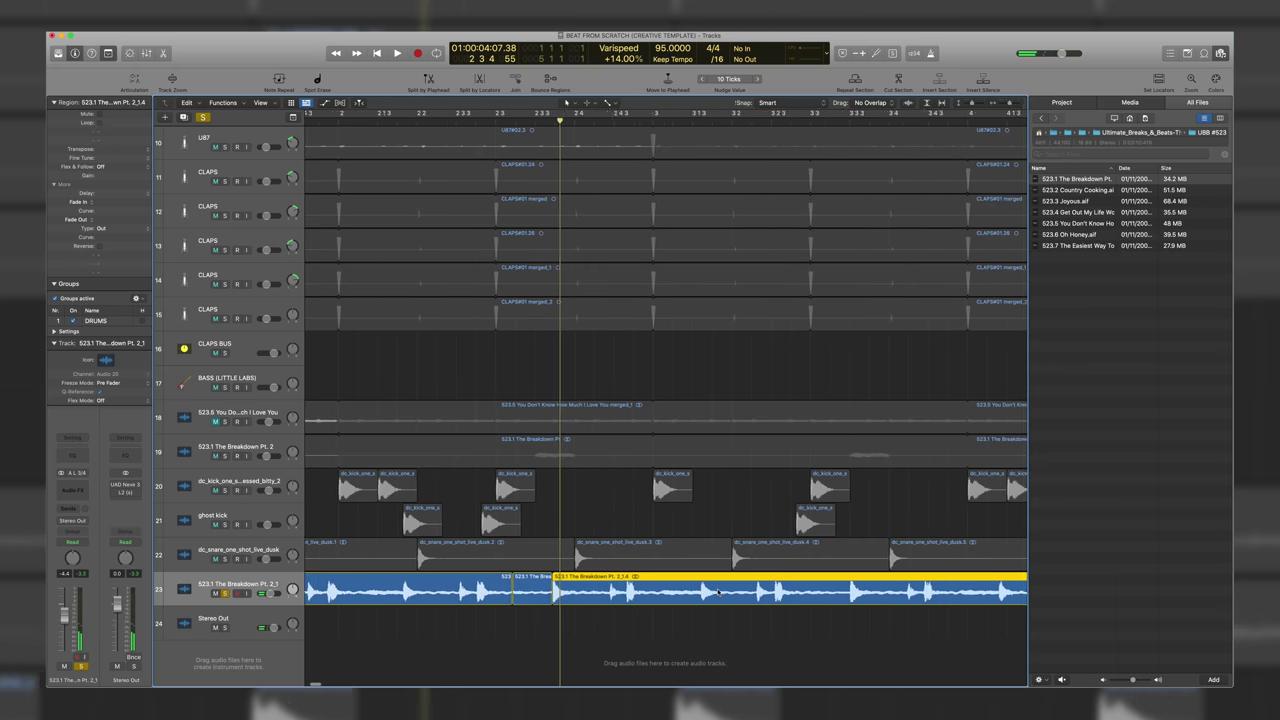
key(space)
key(t)
key(t)
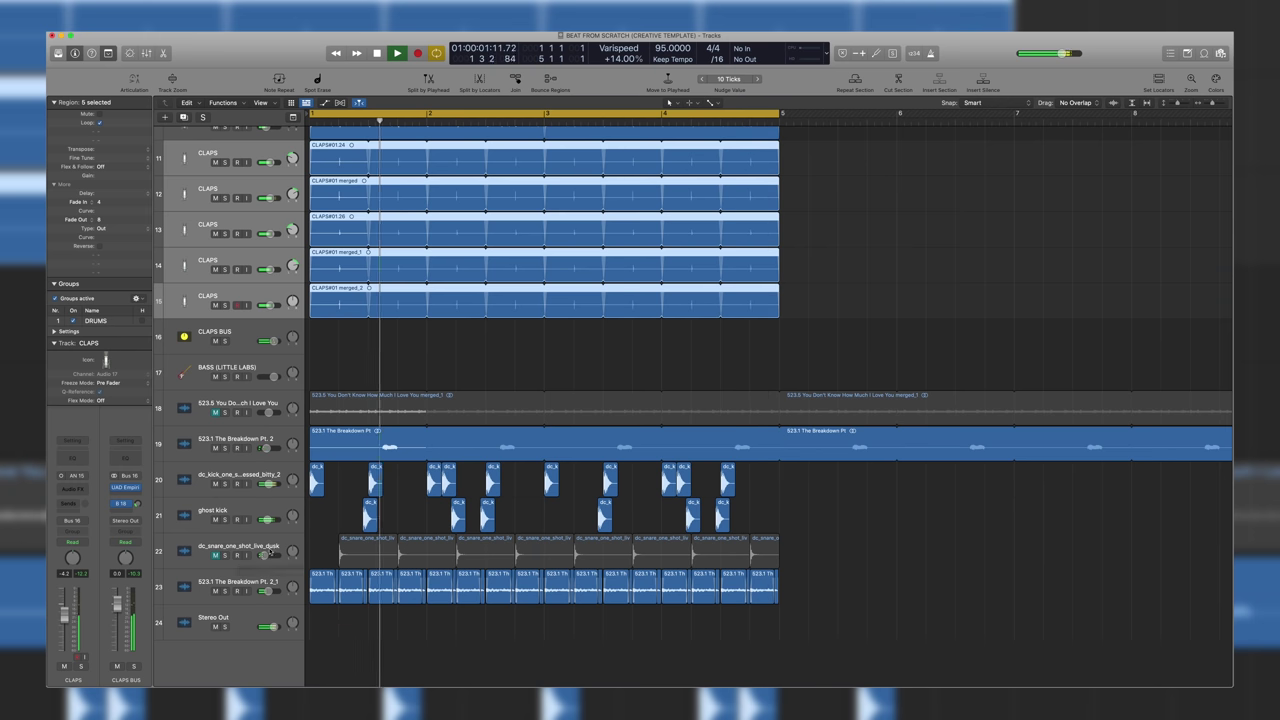
Unmute the dc_snare_one_shot_live_dusk track and select the kick and ghost kick tracks together during playback
click(215, 555)
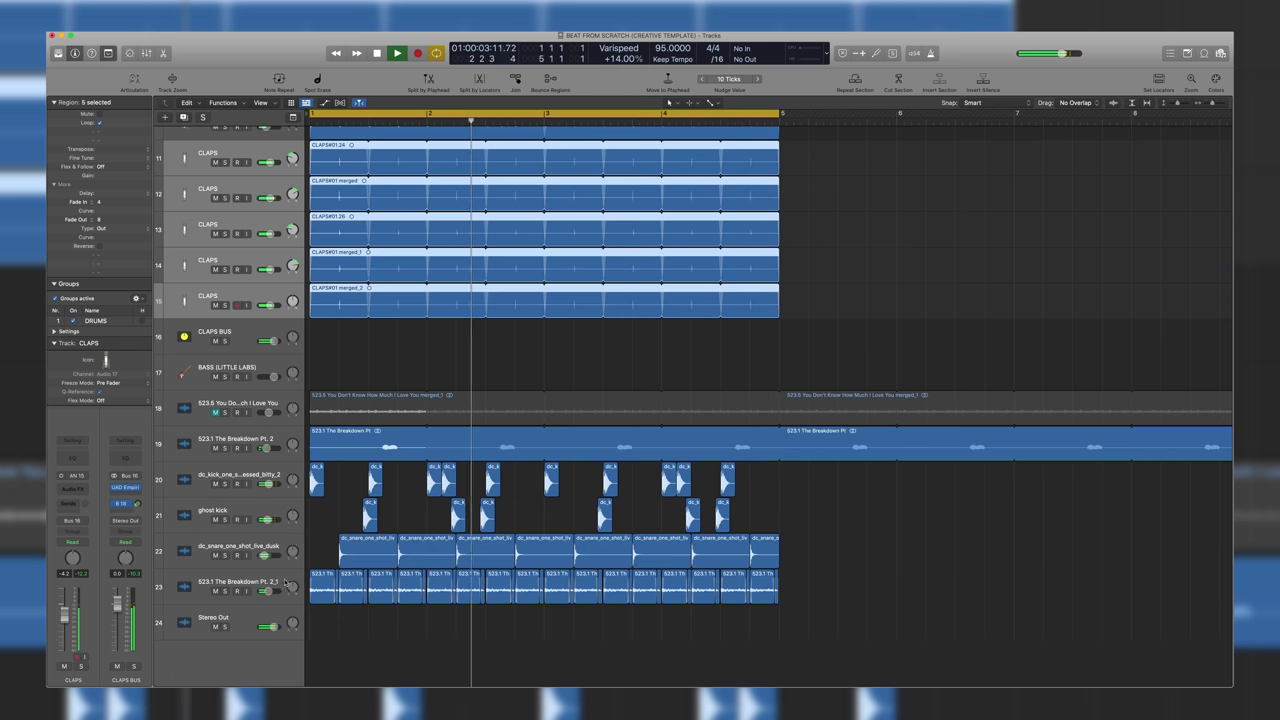
click(272, 503)
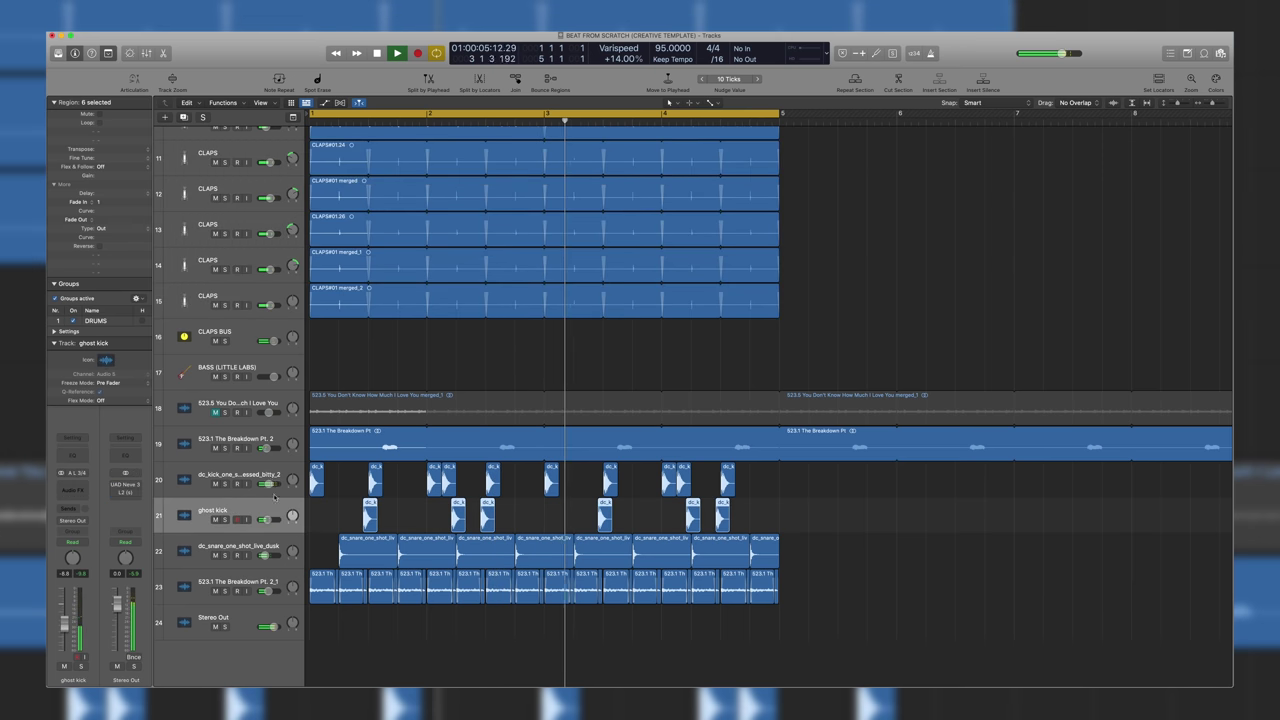
shift+click(272, 485)
key(t)
key(t)
Join the adt_percussion_cowbell_high hit with the silence around it into one region spanning bar 1 to bar 2
key(super+Up)
key(super+Up)
key(super+Up)
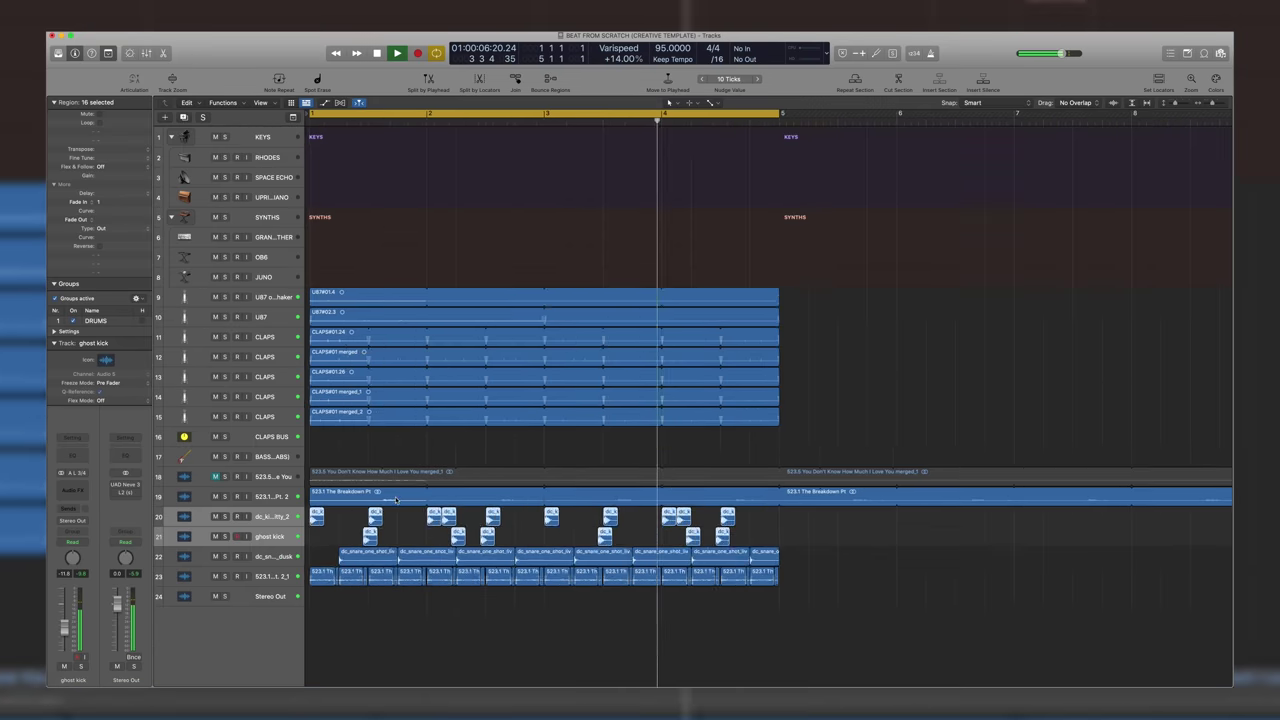
key(super+Left)
key(super+Left)
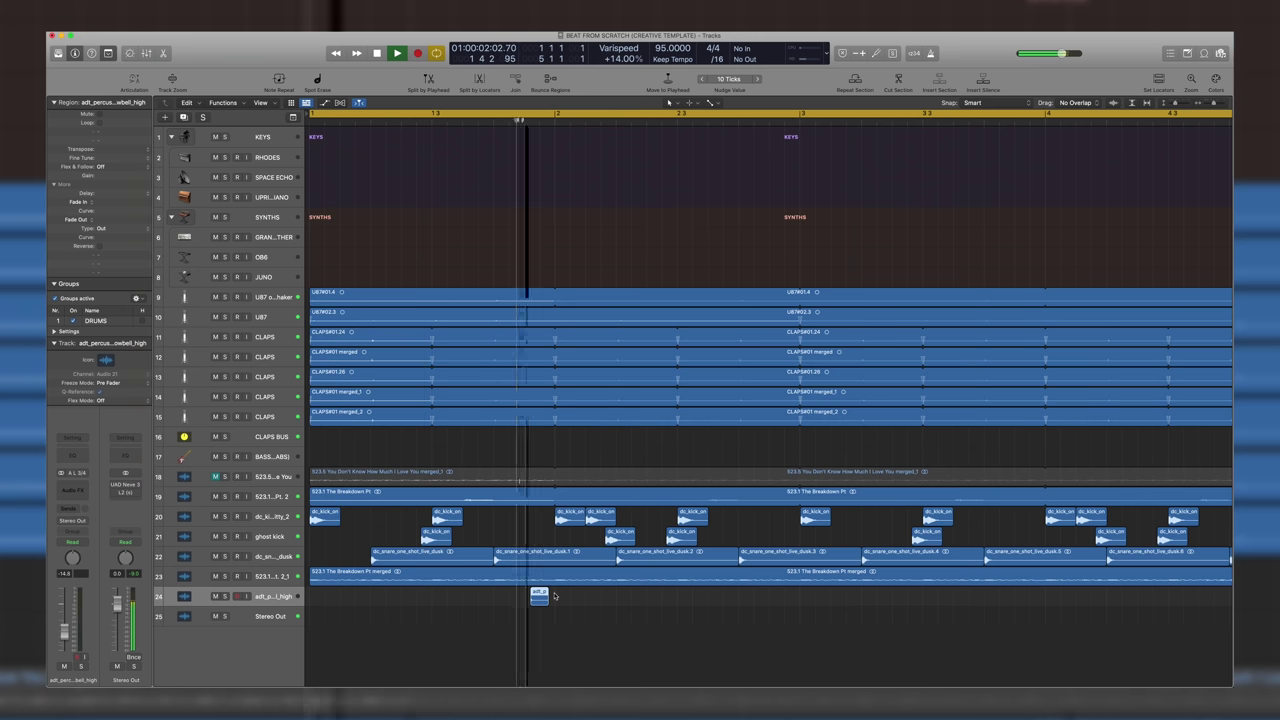
drag(554, 604, 291, 604)
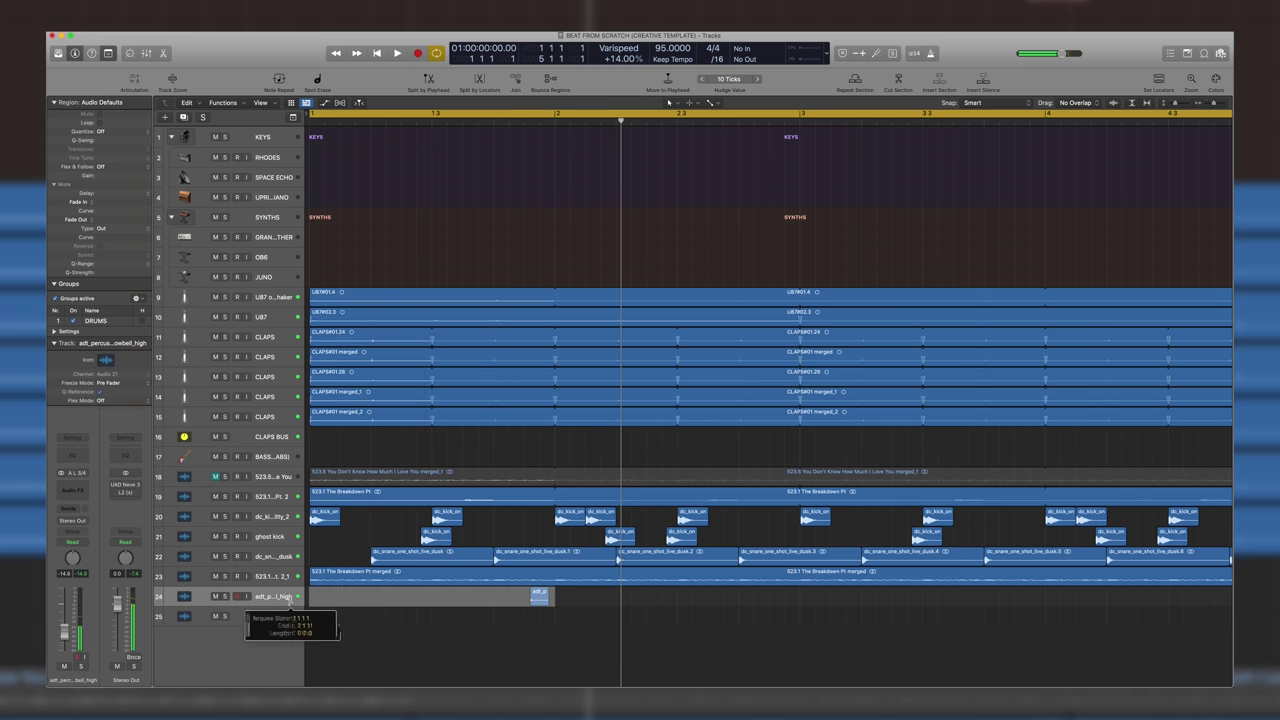
key(super+j)
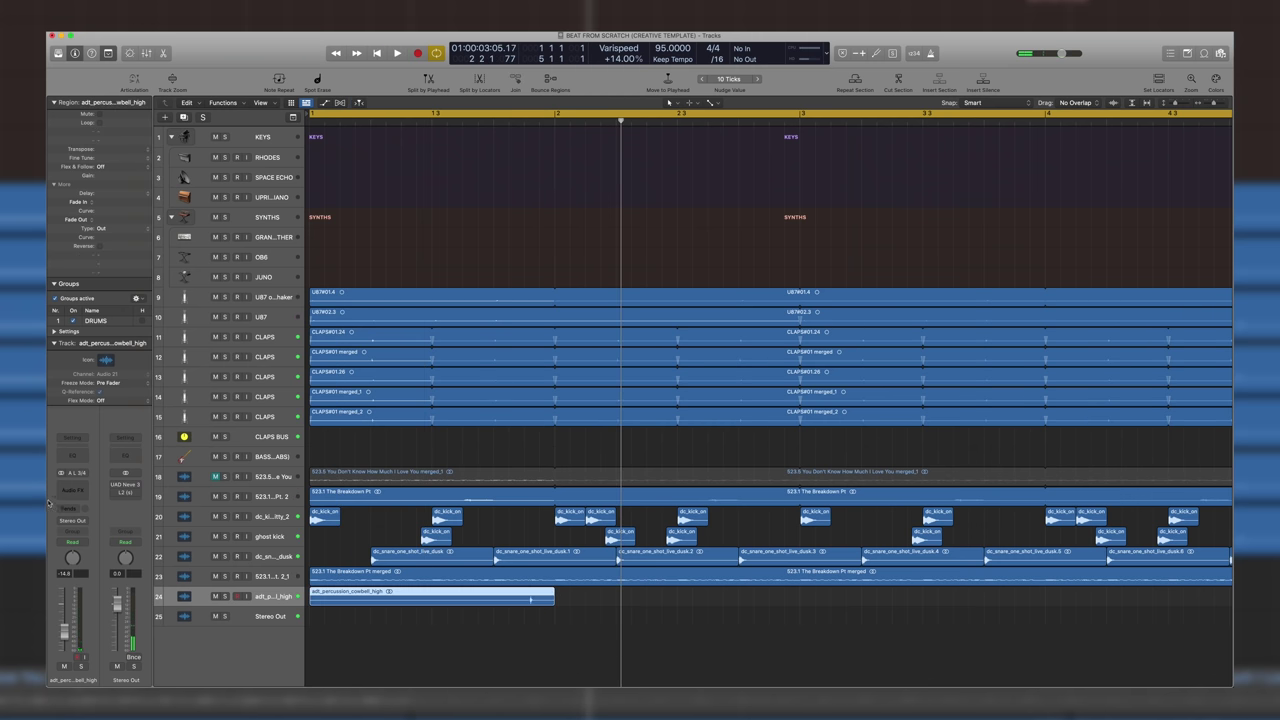
Send the cowbell track to the Space Designer aux on Bus 18 and rename that aux SPRING
click(71, 509)
mouse_move(82, 525)
click(167, 522)
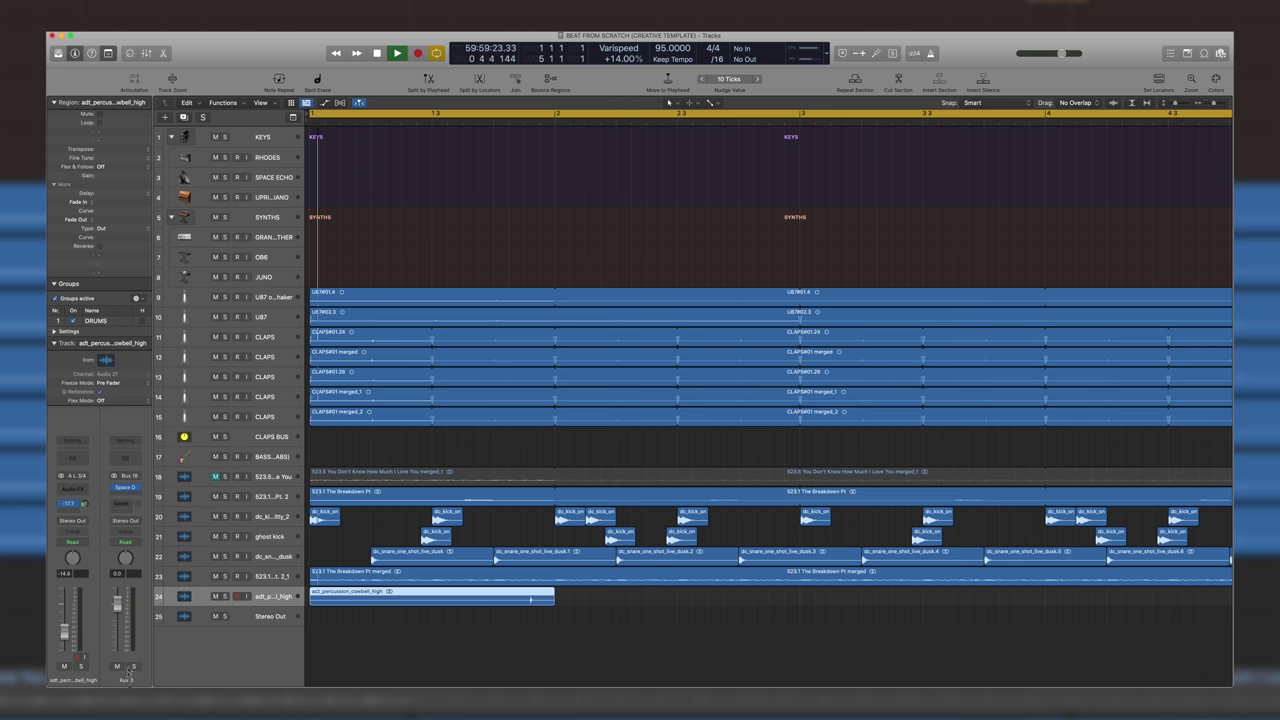
text(SPRING)
key(Return)
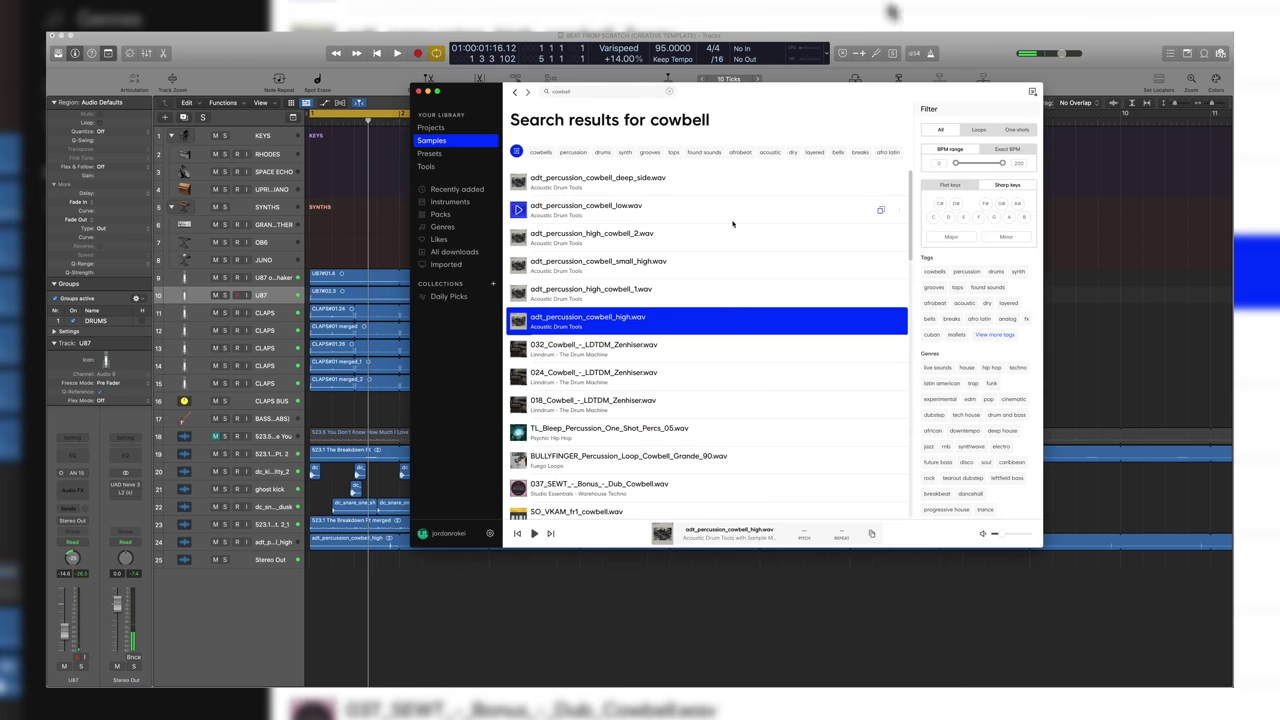
Open the sample library's search term for editing to look for another percussion sample
click(574, 95)
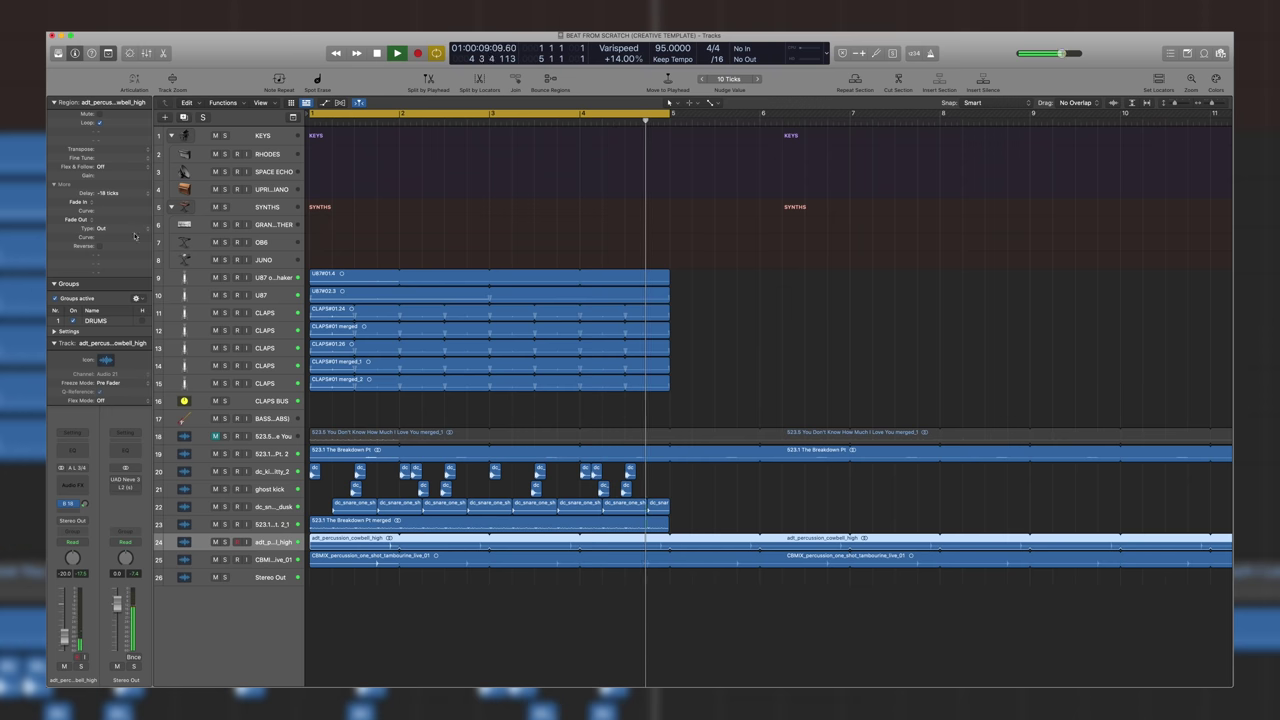
Shorten the loops of the tambourine, cowbell and 523.1 The Breakdown Pt. 2 regions to end at bar 5
click(671, 557)
click(671, 541)
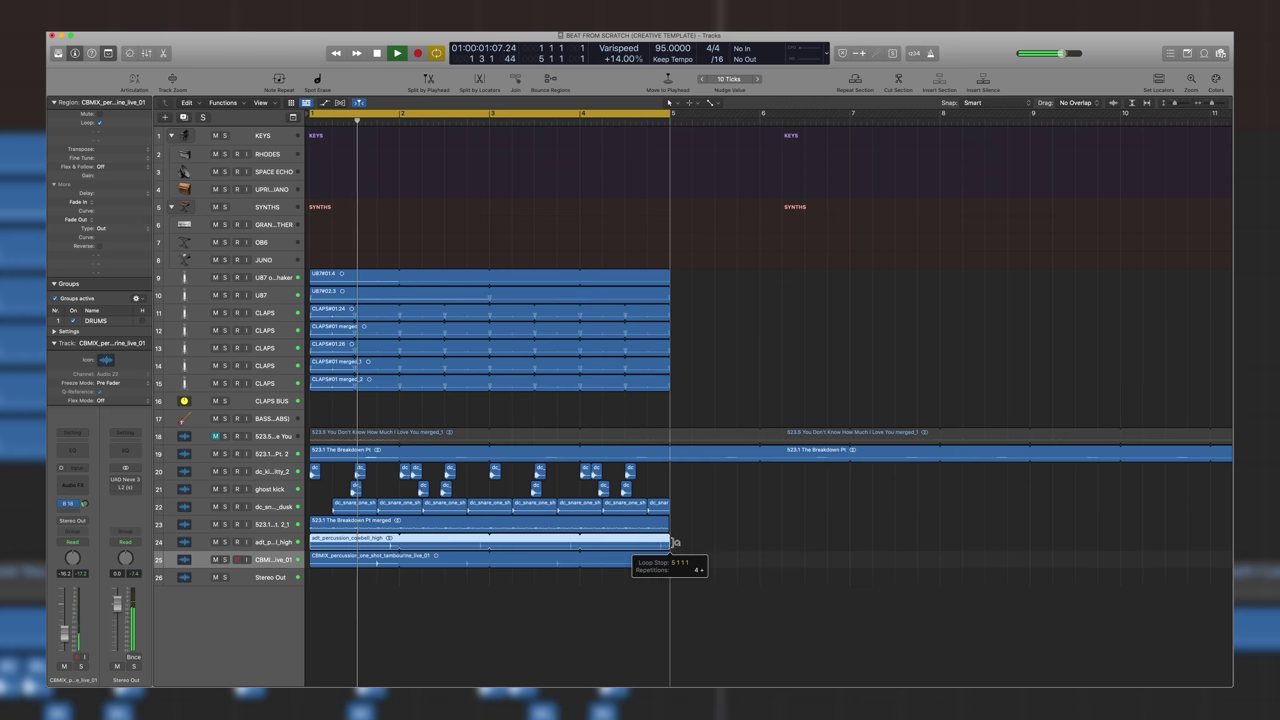
click(672, 450)
click(702, 460)
key(t)
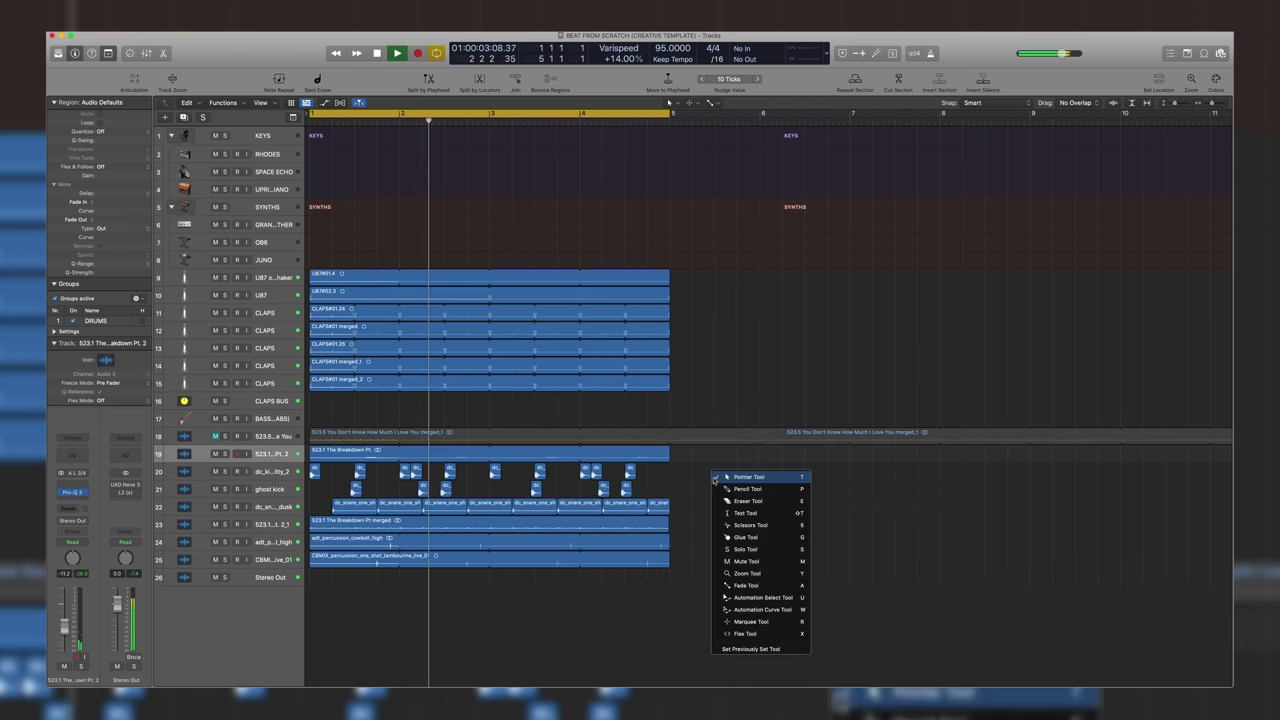
key(t)
Stop playback and delete the muted 523.5 You Don't Know How Much I Love You track together with its regions
key(super+Left)
key(super+Left)
key(super+Left)
key(space)
drag(464, 580, 309, 308)
click(388, 410)
click(275, 436)
key(super+BackSpace)
key(Return)
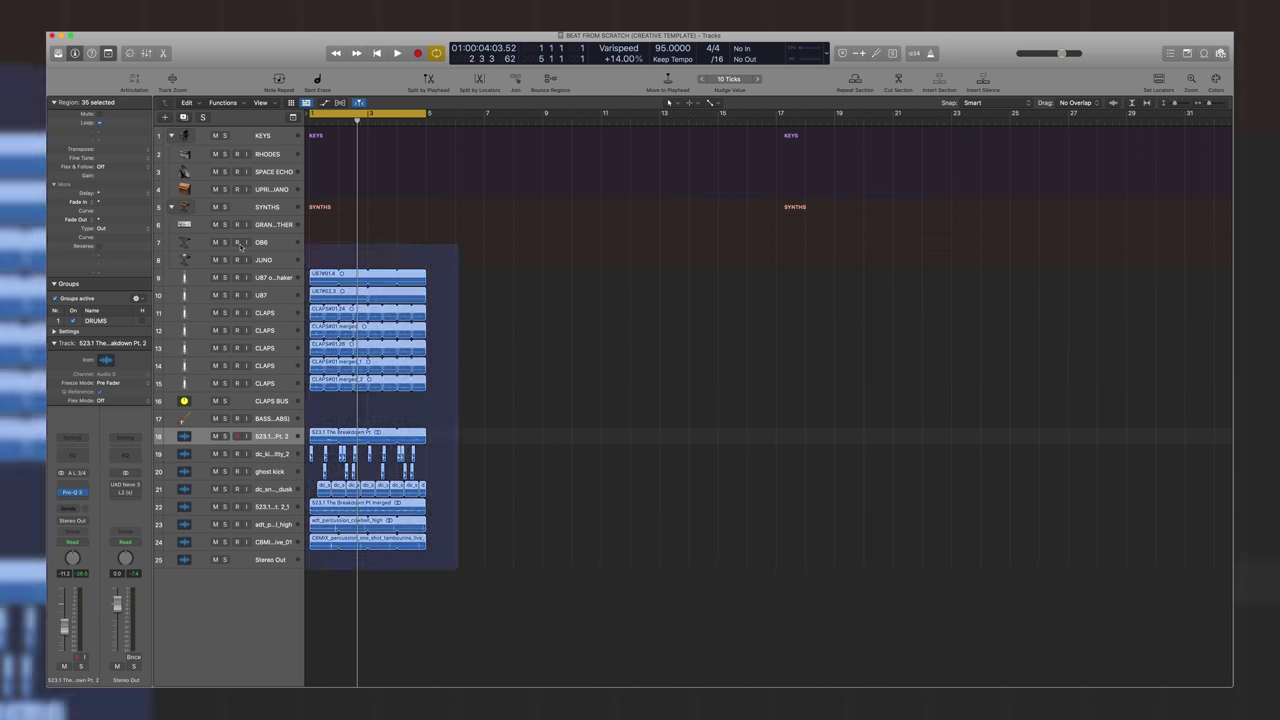
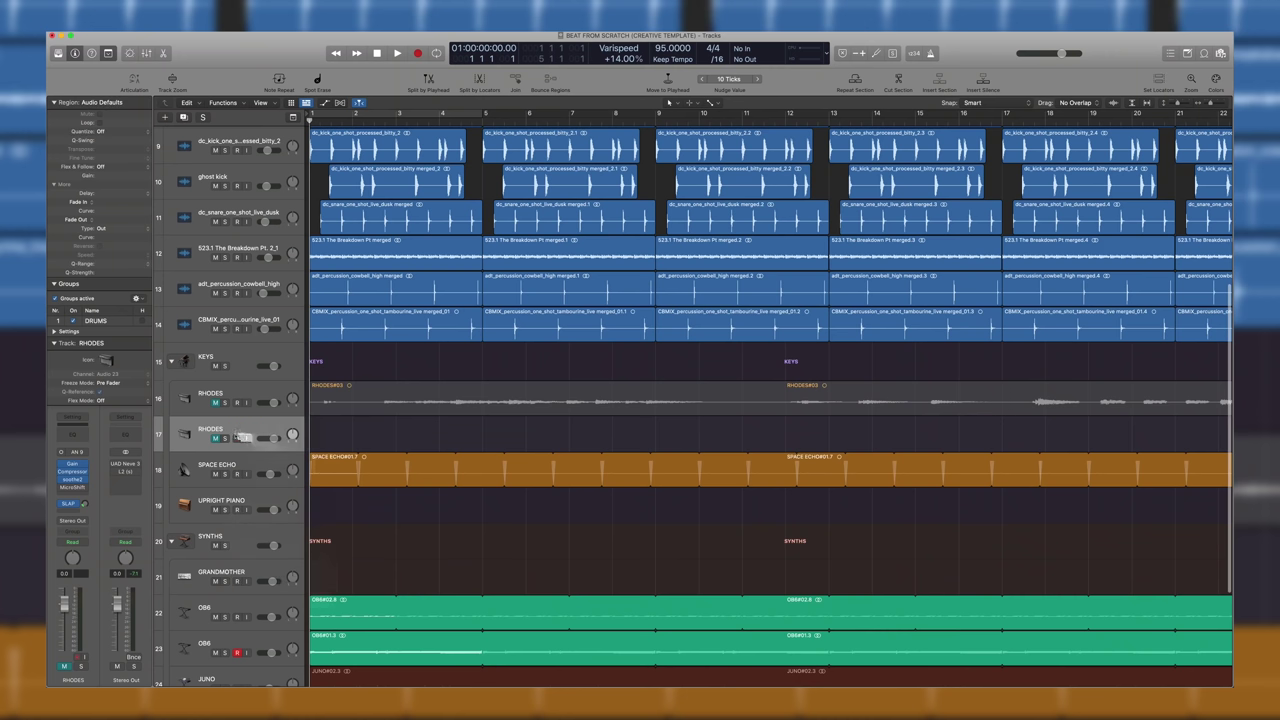
Unmute the empty second RHODES track
right_click(220, 432)
click(218, 443)
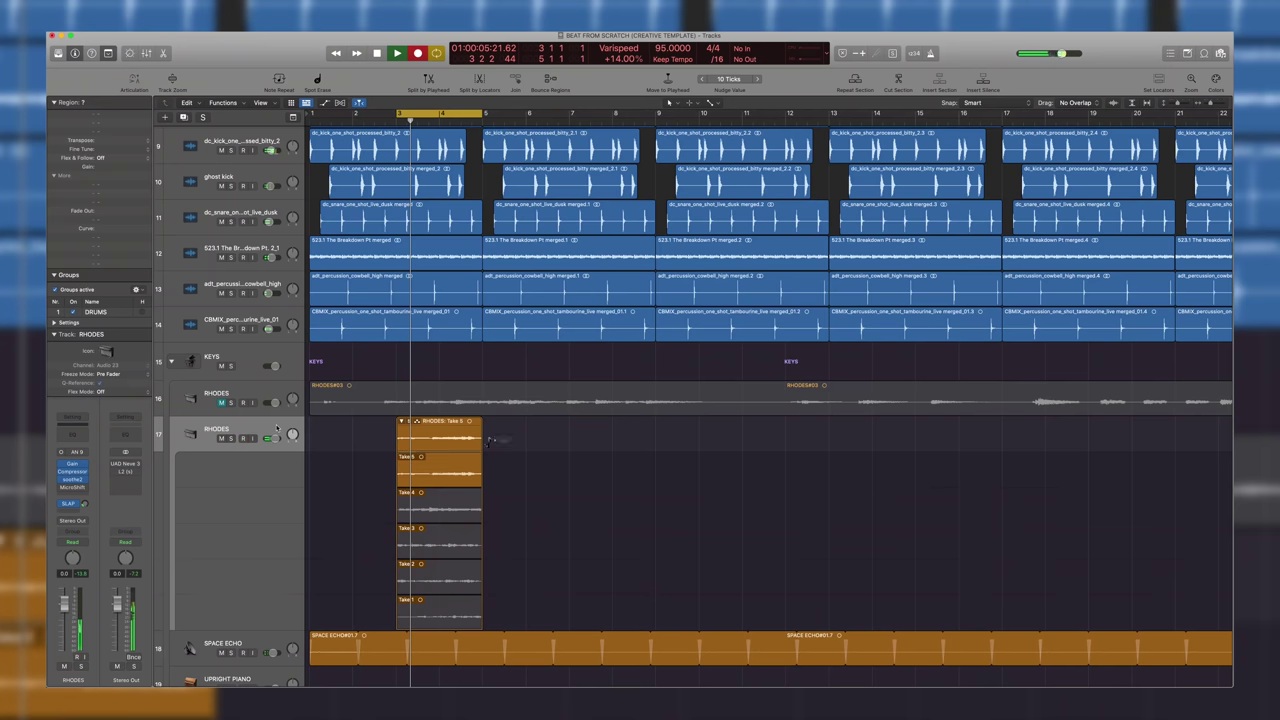
Unpack the recorded RHODES take folder so that each take sits on its own new track
click(416, 421)
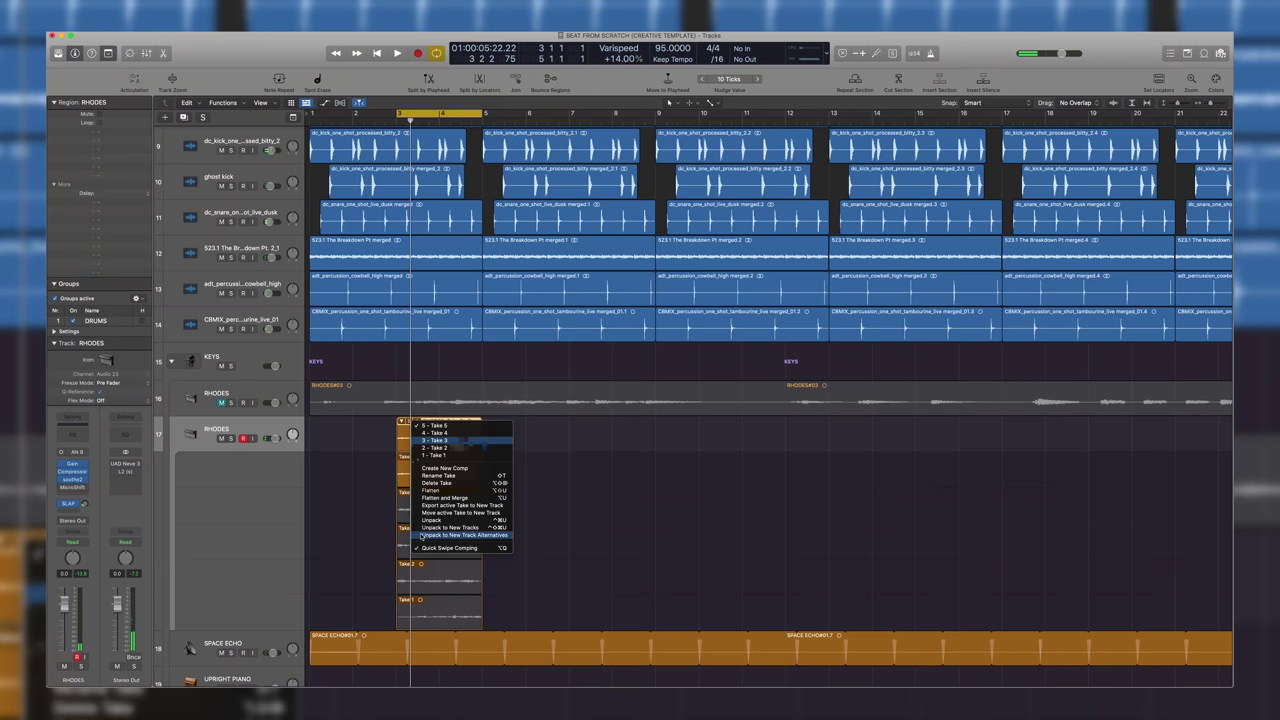
click(436, 529)
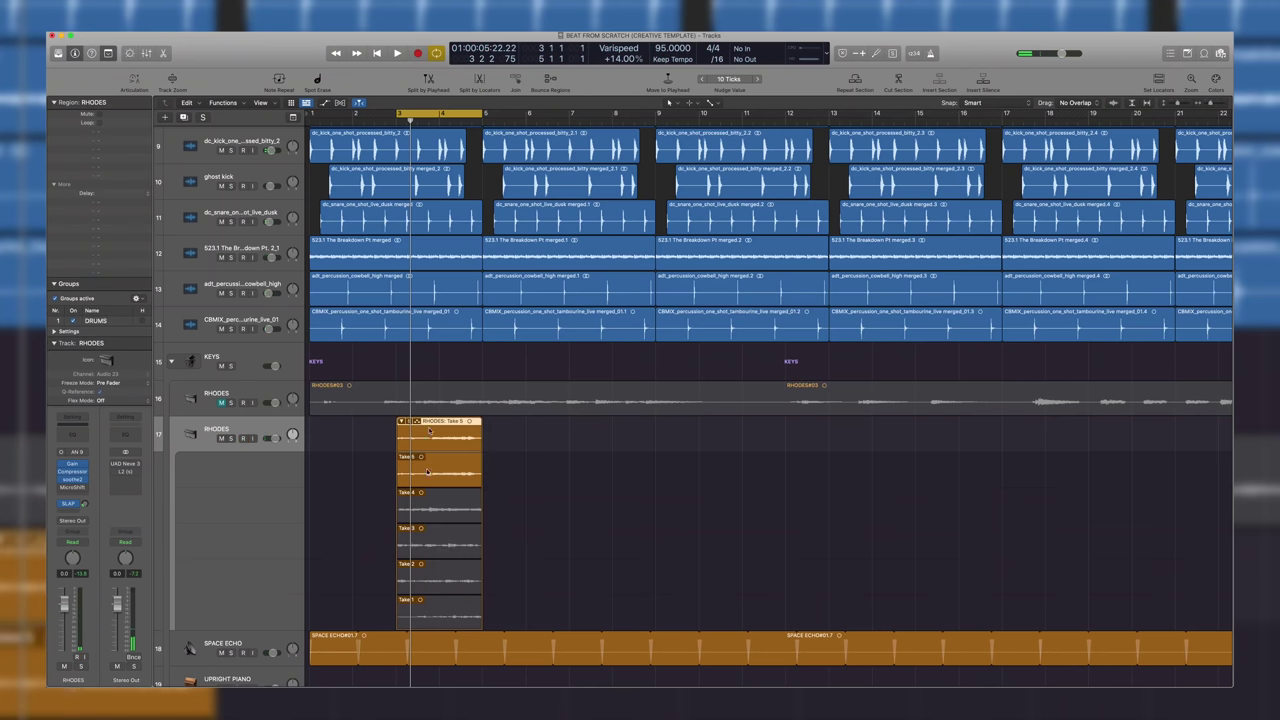
key(t)
key(t)
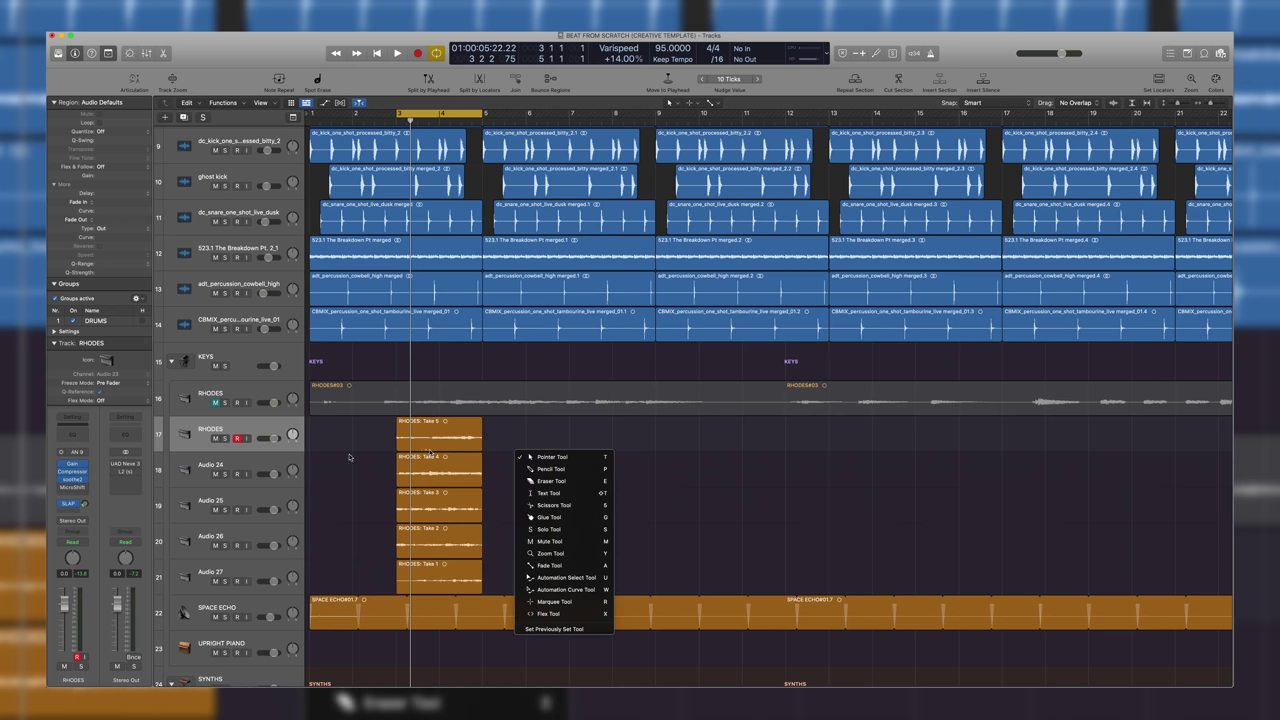
Pan the unpacked RHODES Take 5 track off centre and select the Take 1 and Take 2 regions
key(t)
key(t)
click(294, 435)
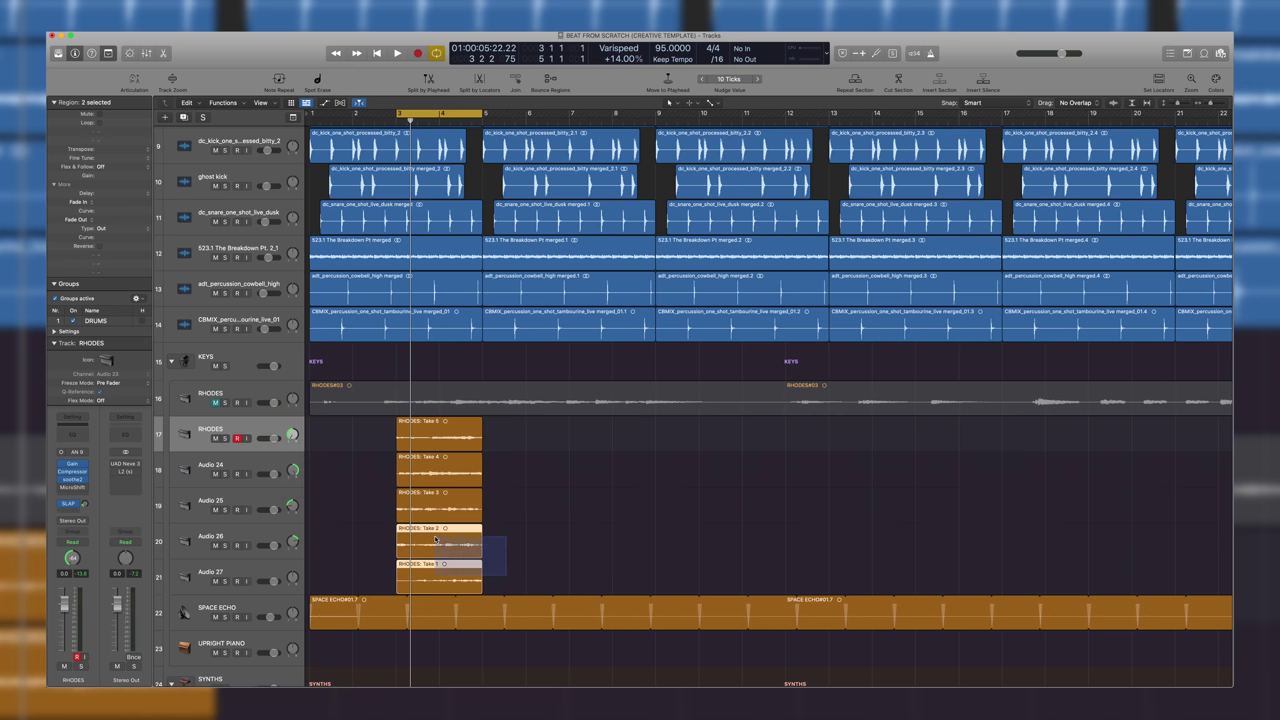
drag(435, 538, 434, 537)
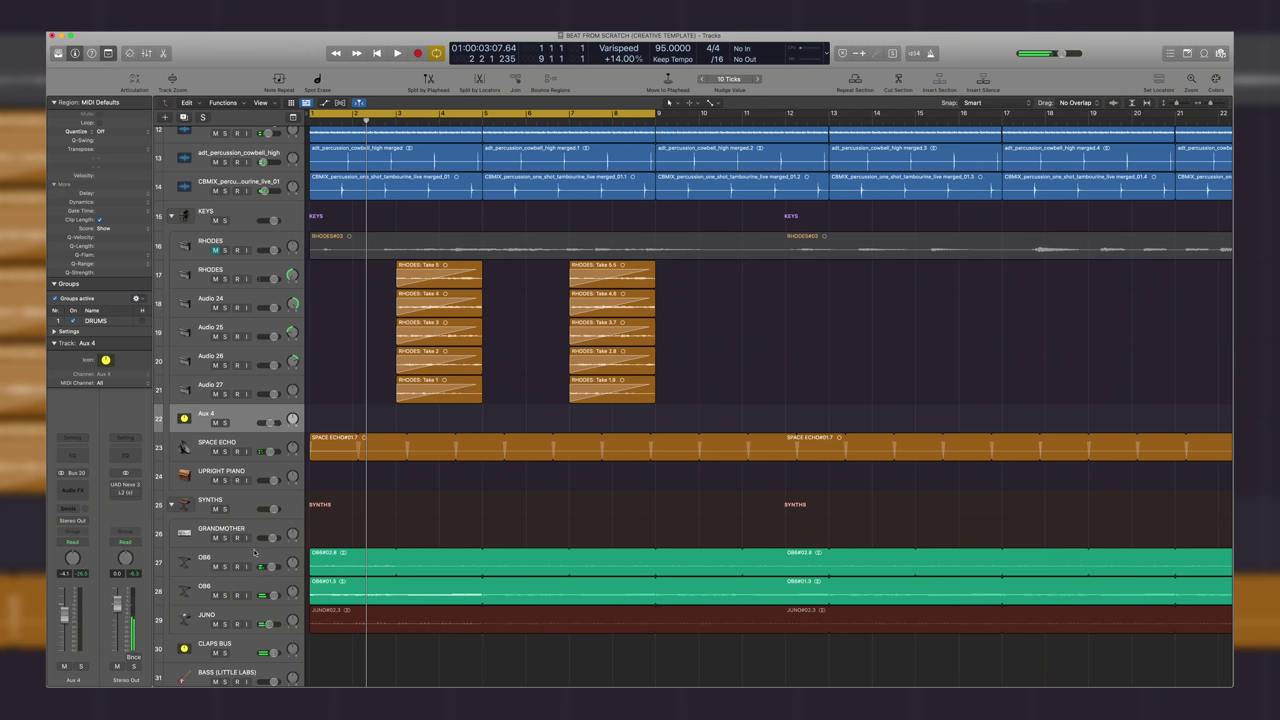
Duplicate the OB6 track holding OB6#02.8 and arm the empty copy for recording
right_click(254, 553)
click(255, 569)
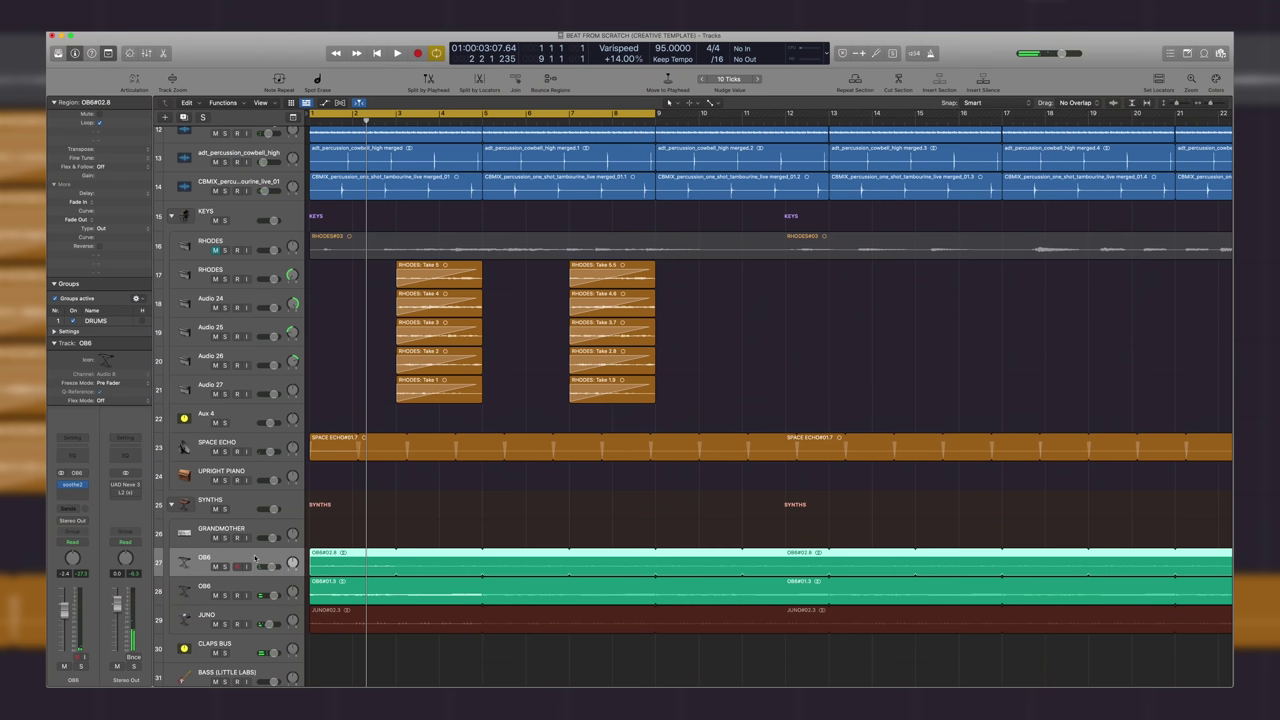
drag(252, 587, 236, 569)
key(t)
key(t)
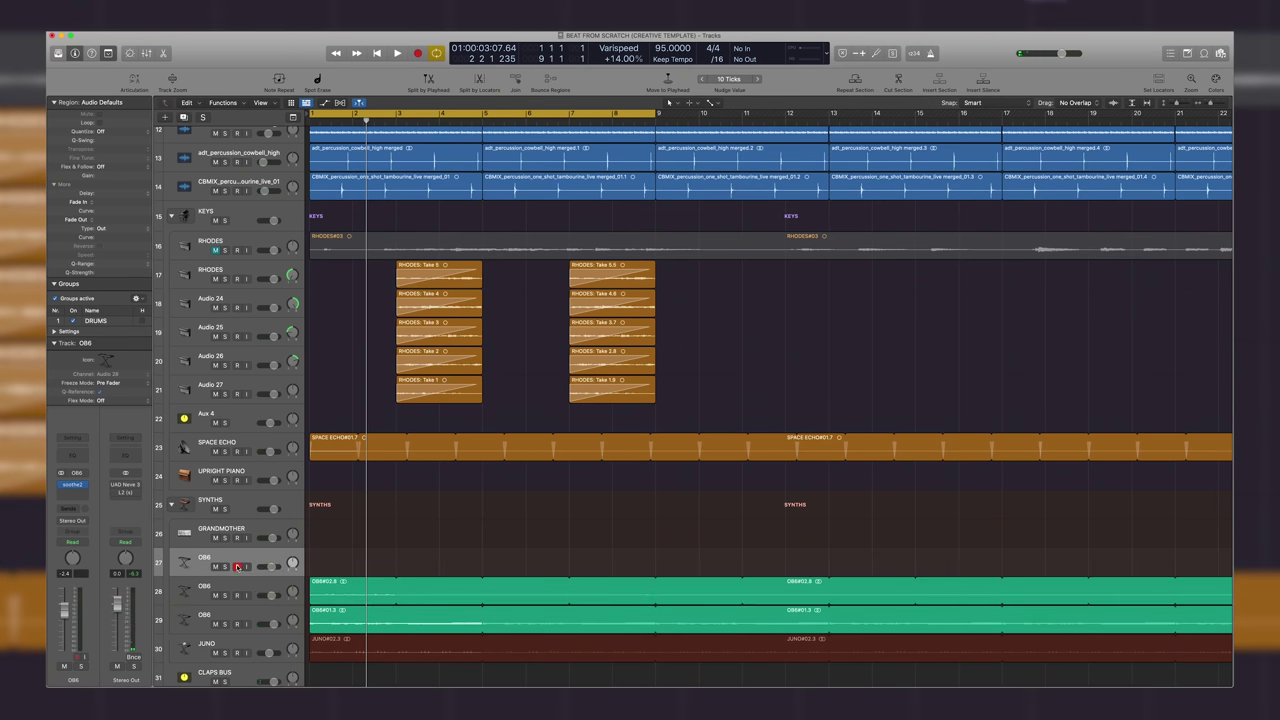
scroll(448, 508, down, 5)
key(t)
key(t)
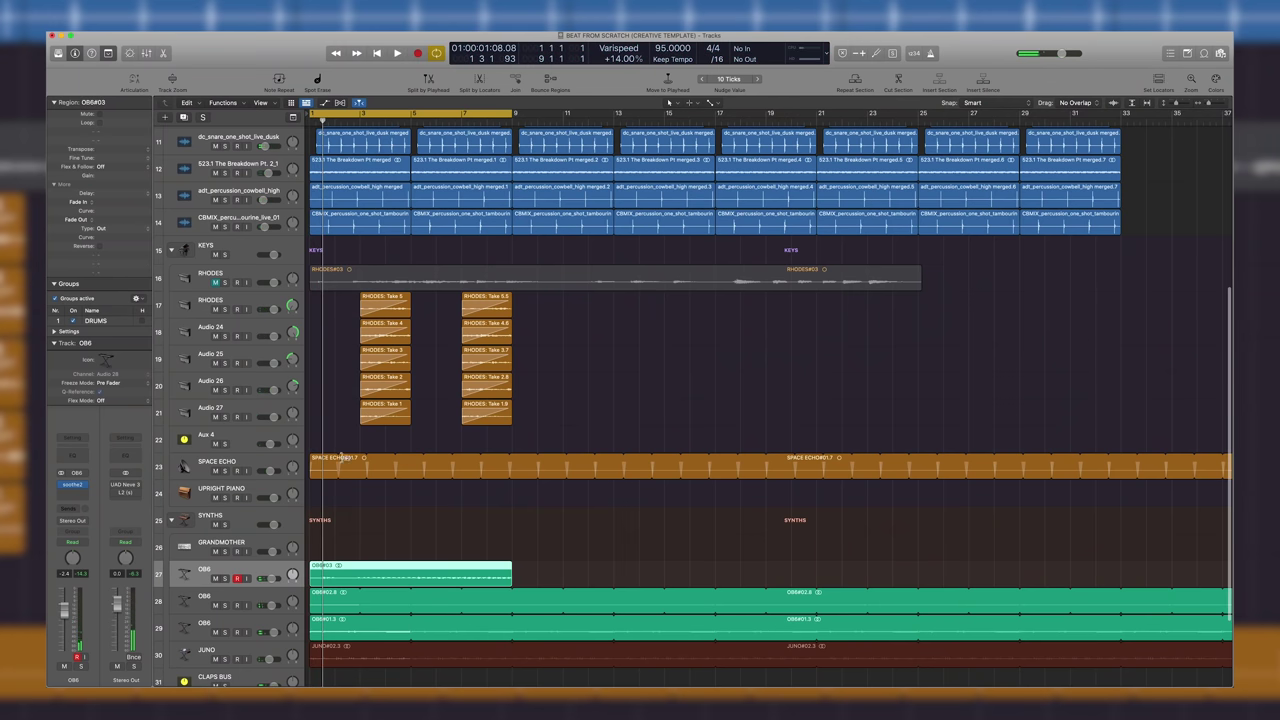
Duplicate the muted RHODES track holding RHODES#03 as a new empty track
drag(258, 263, 258, 261)
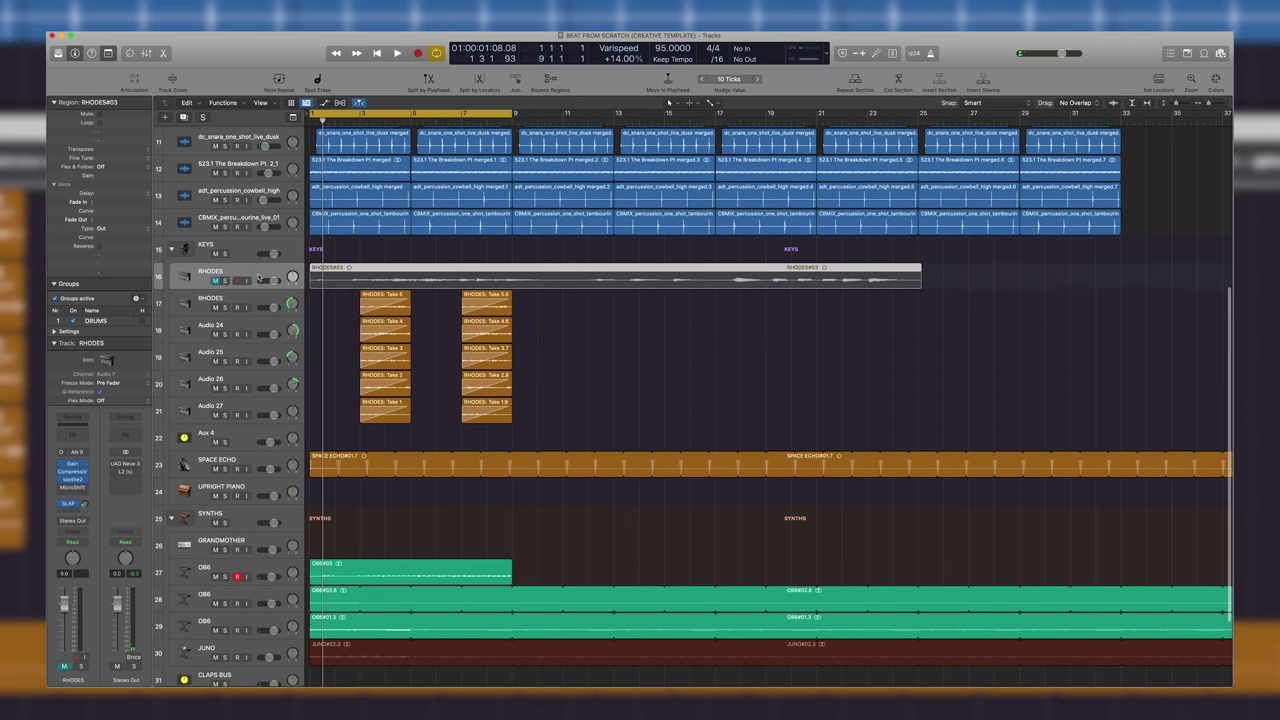
key(super+d)
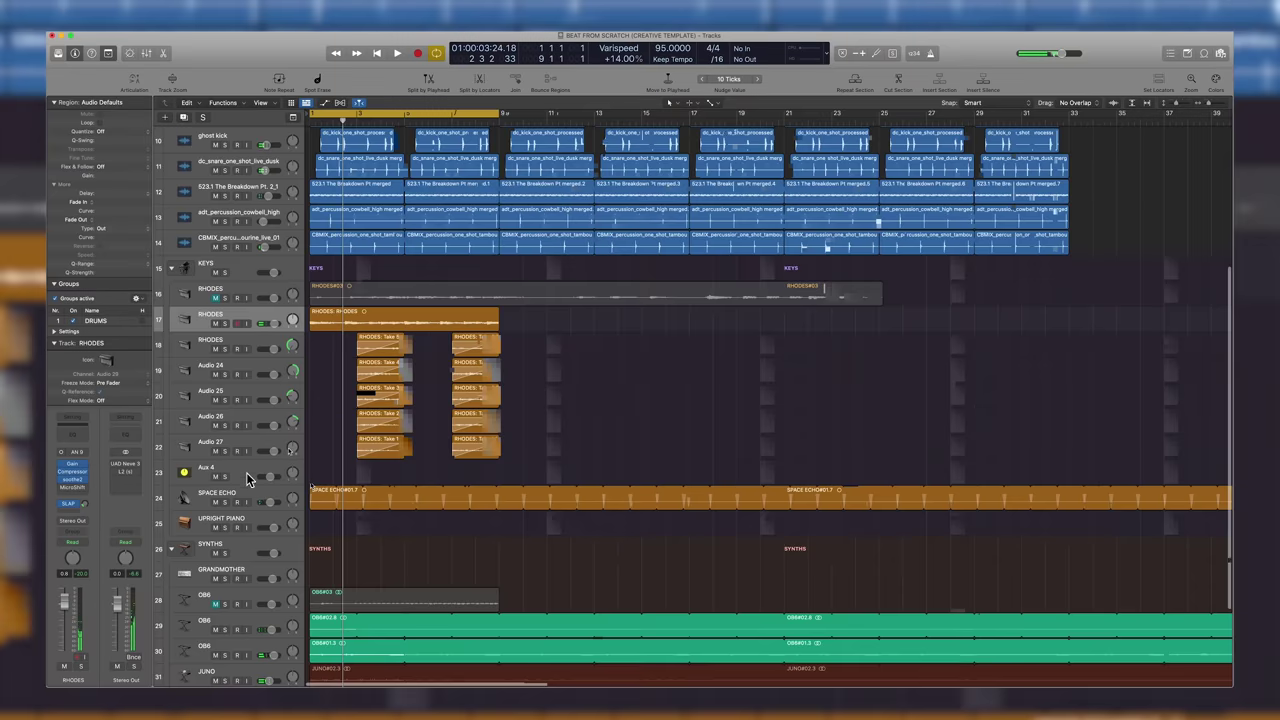
Create another empty OB6 track with the same settings directly below the one holding OB6#02.8
scroll(255, 485, down, 5)
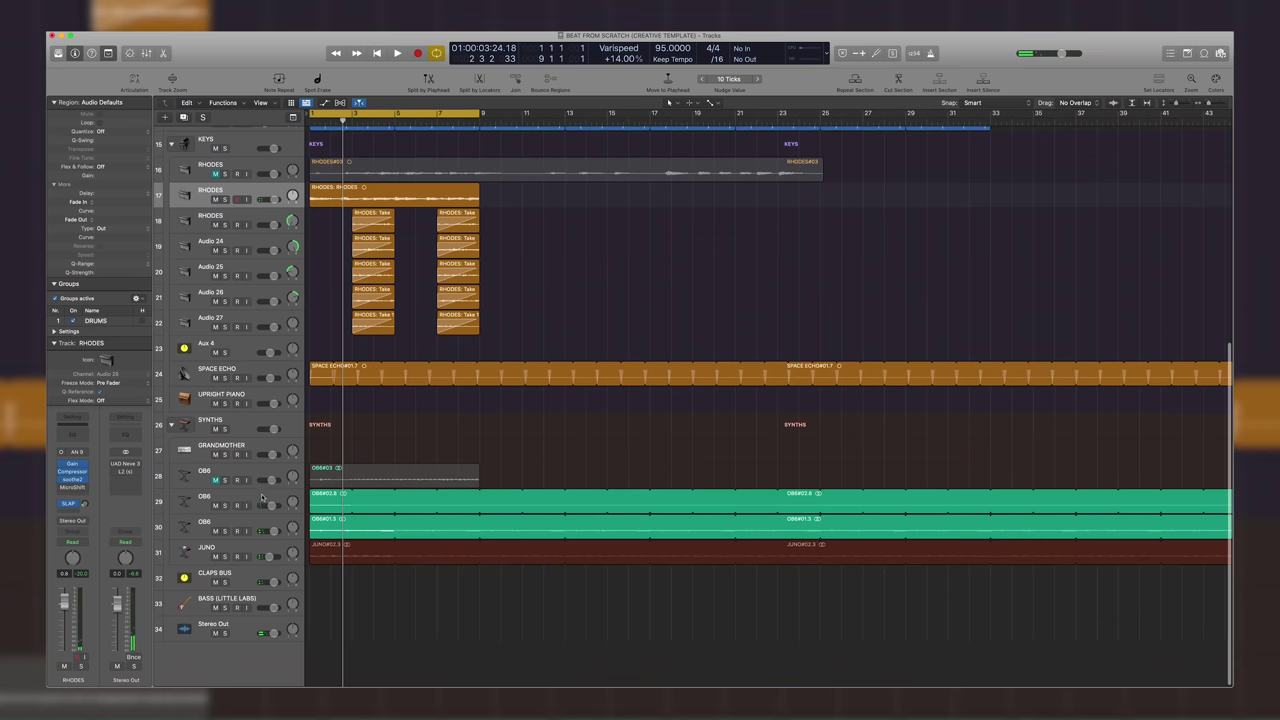
click(260, 500)
key(t)
key(t)
key(super+d)
key(t)
key(t)
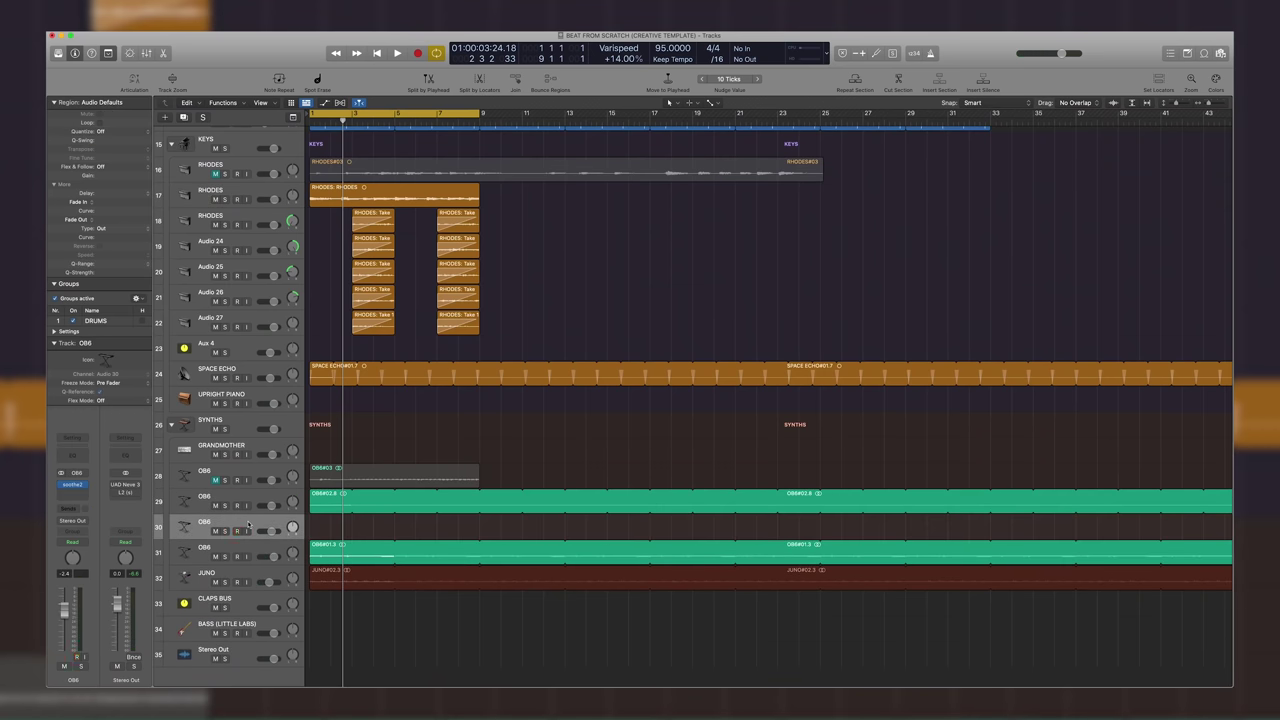
key(t)
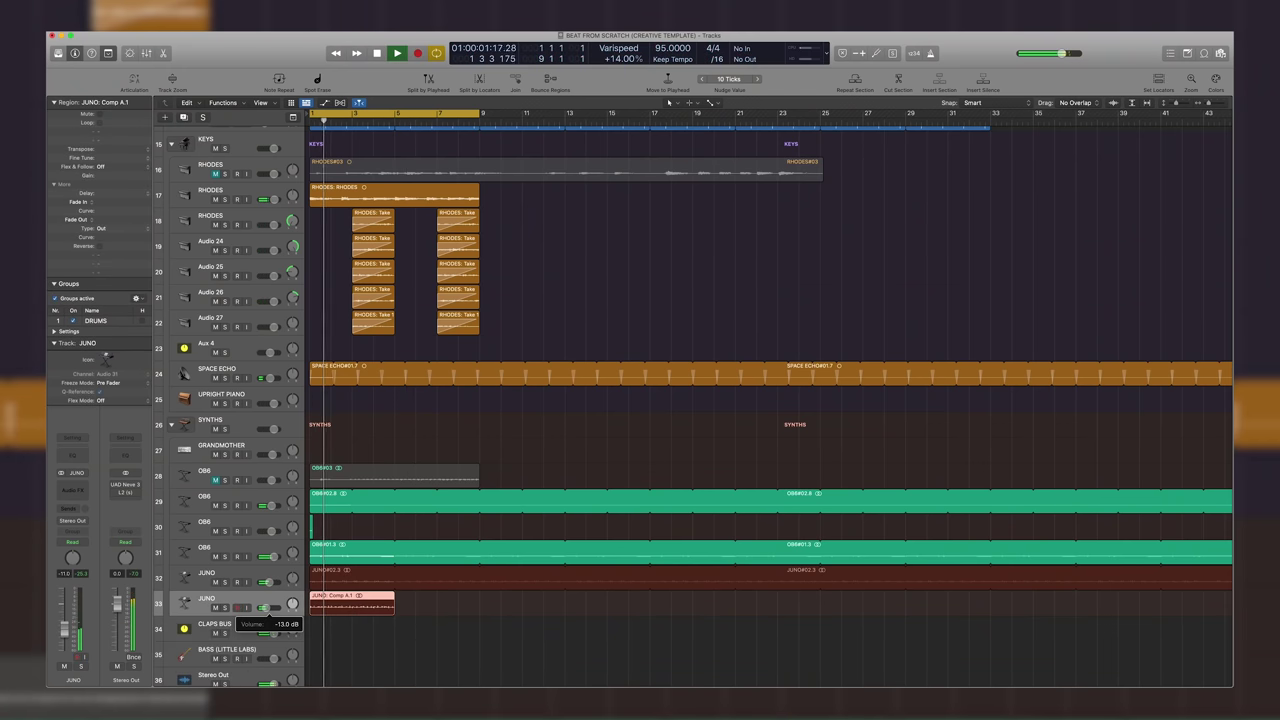
Loop the JUNO: Comp A.1 region across the arrangement and view the full set of tracks during playback
scroll(319, 596, up, 3)
key(t)
key(t)
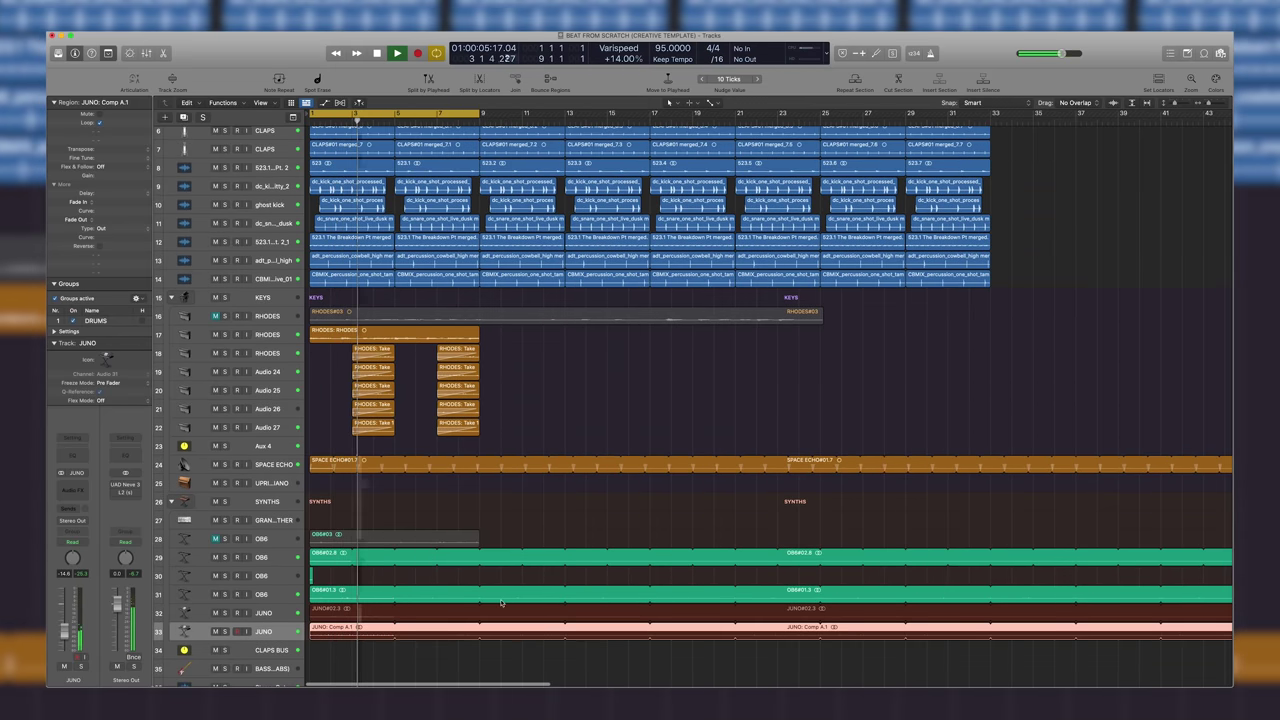
scroll(508, 637, down, 5)
key(t)
key(t)
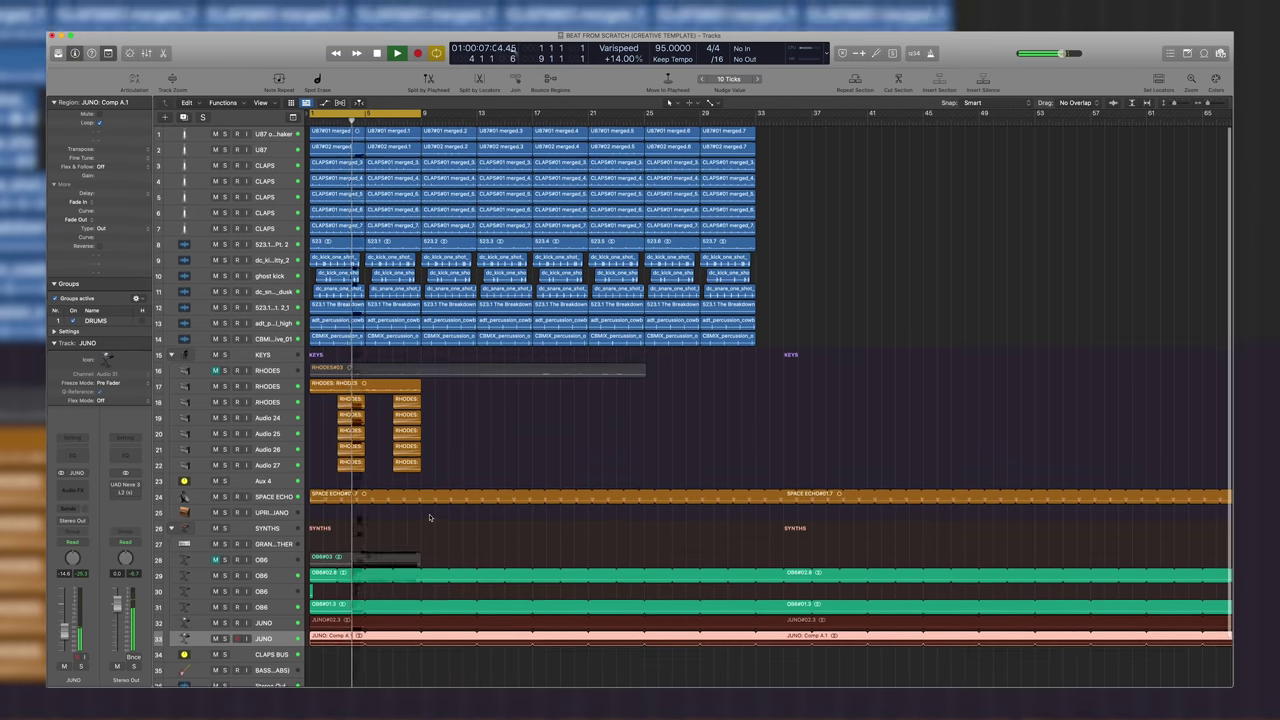
scroll(448, 517, up, 2)
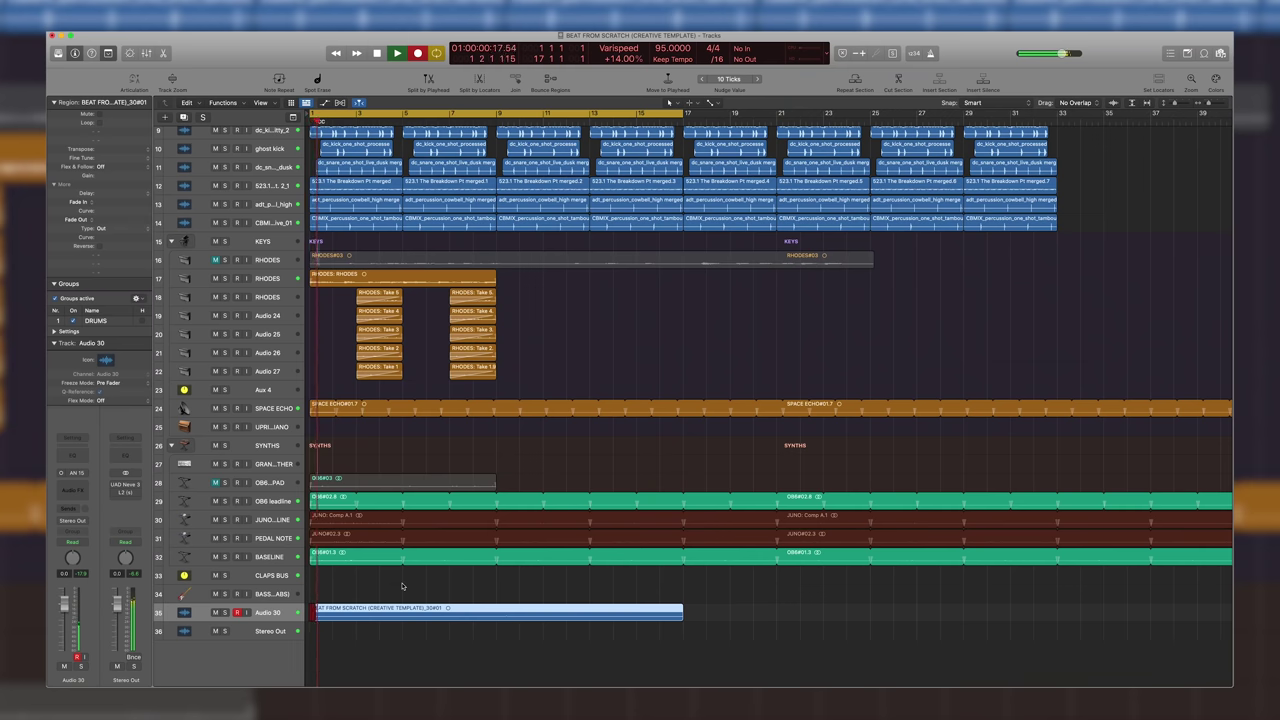
Stop the Audio 30 recording and split its region at the boundaries between played phrases and silence
key(space)
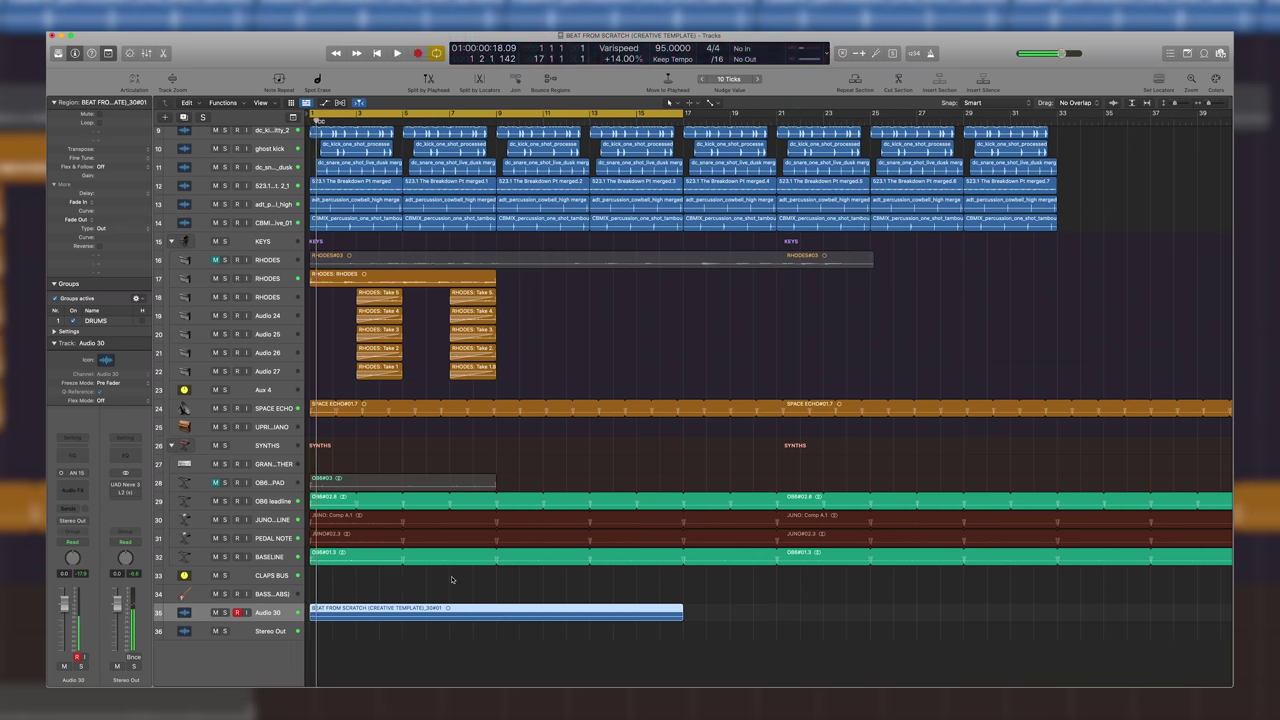
key(super+Down)
key(super+Down)
key(super+Down)
key(super+Down)
key(super+Down)
key(super+Down)
key(super+Down)
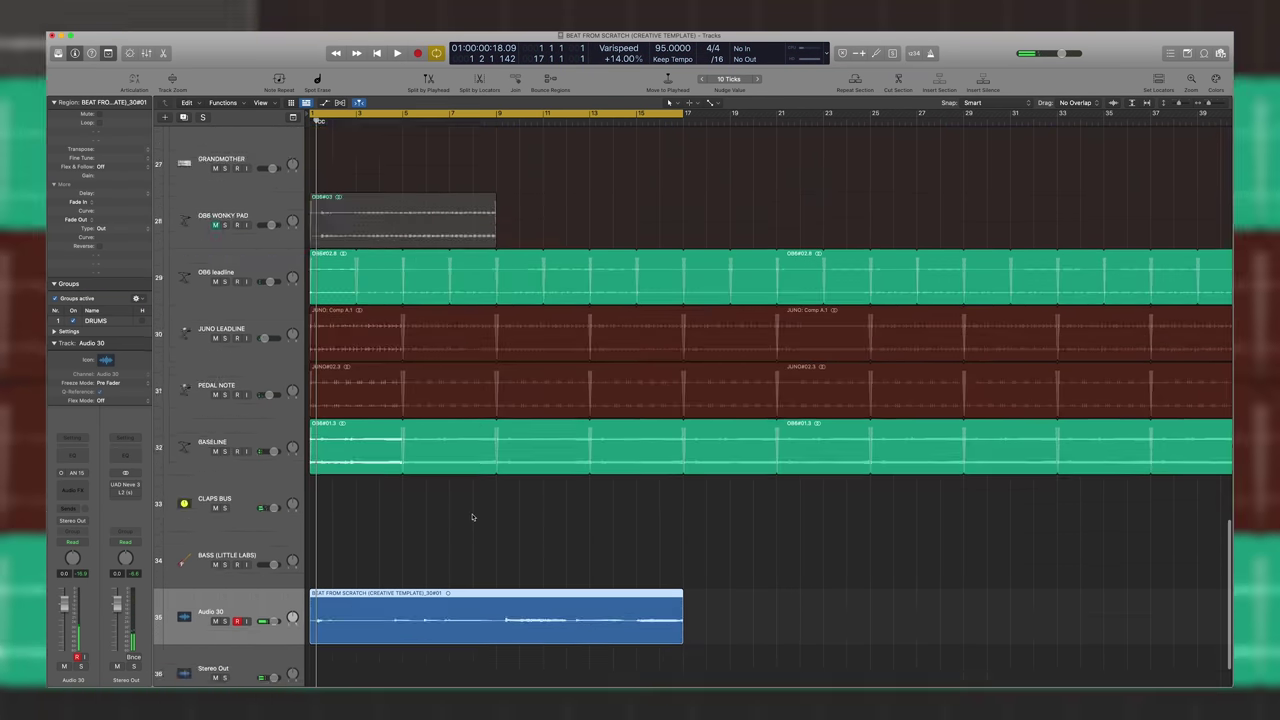
key(t)
key(t)
scroll(445, 532, down, 3)
drag(342, 501, 618, 495)
click(380, 502)
click(476, 502)
Delete the silent sections between the phrases on Audio 30 in the first ten bars, keeping the played slices
click(422, 501)
key(Delete)
click(338, 500)
key(Delete)
click(535, 498)
click(502, 498)
key(Delete)
click(602, 495)
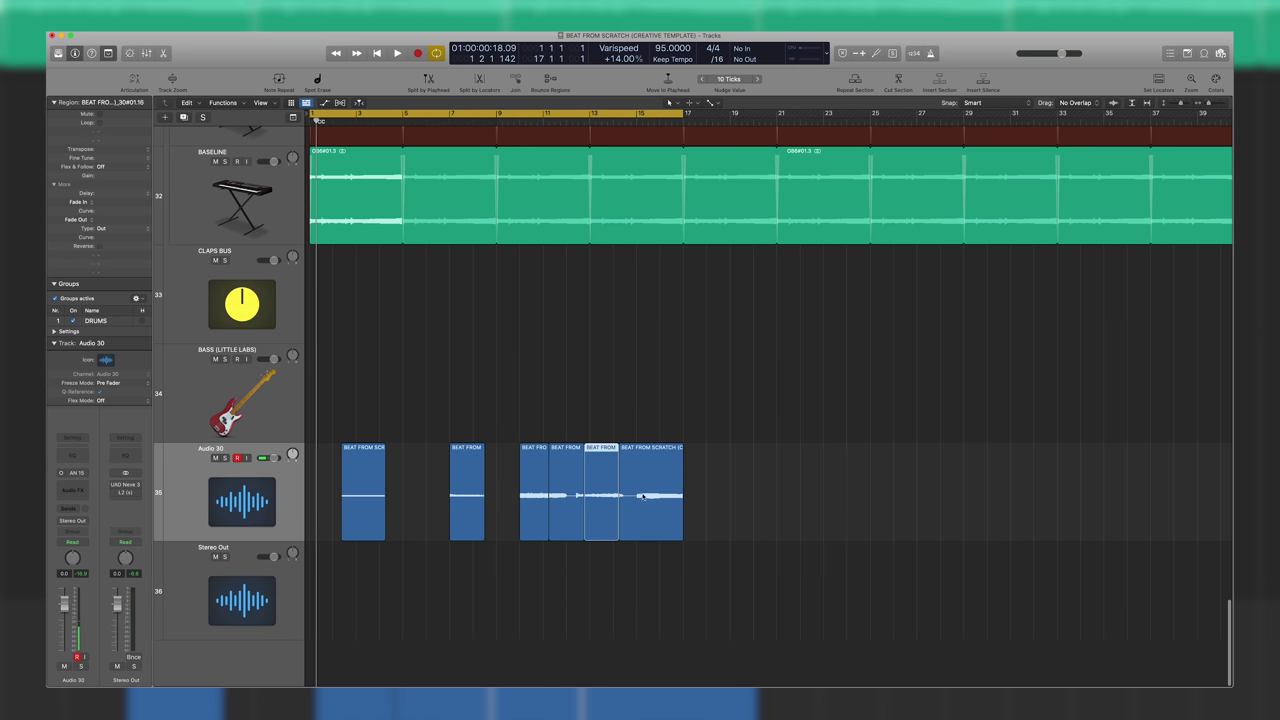
Delete the remaining silent sections between the phrases on Audio 30 from bar 11 to bar 15
double_click(642, 492)
click(631, 497)
key(Delete)
click(567, 498)
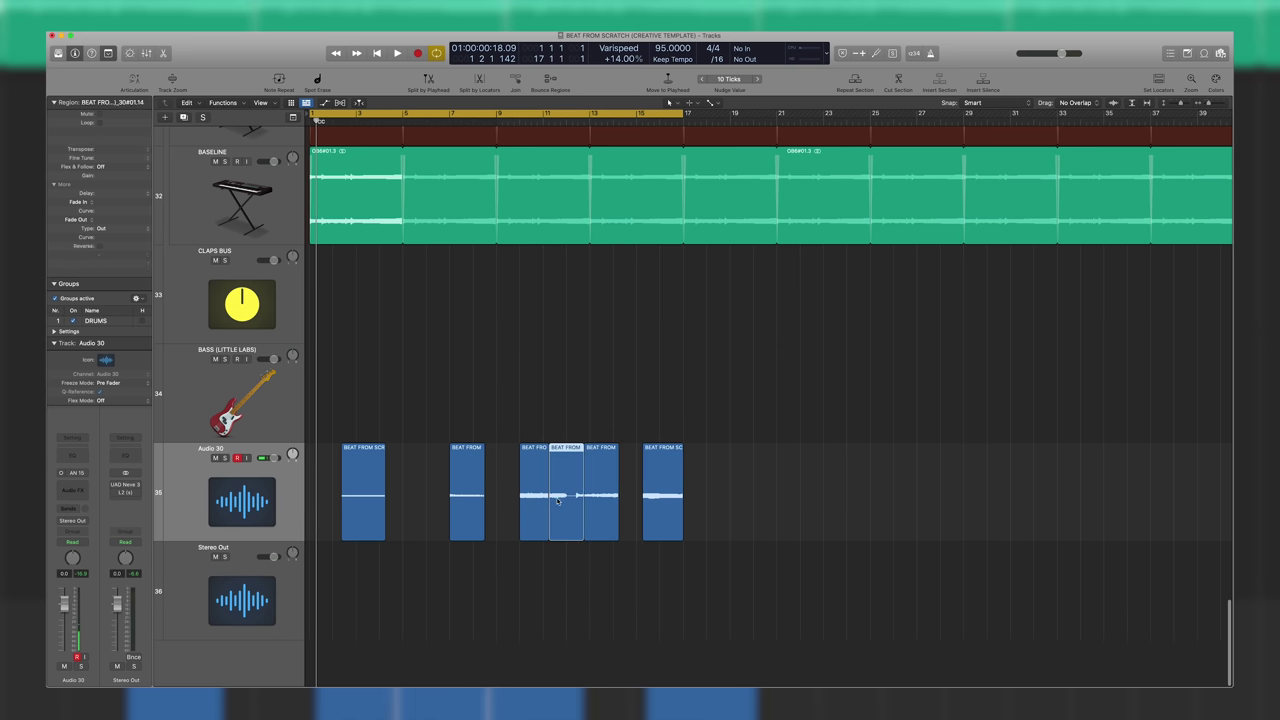
key(Delete)
Create four more audio tracks and place each slice at bar 1 of its own track, with fade-in and fade-out set to 2
click(275, 481)
key(super+d)
key(super+d)
key(super+d)
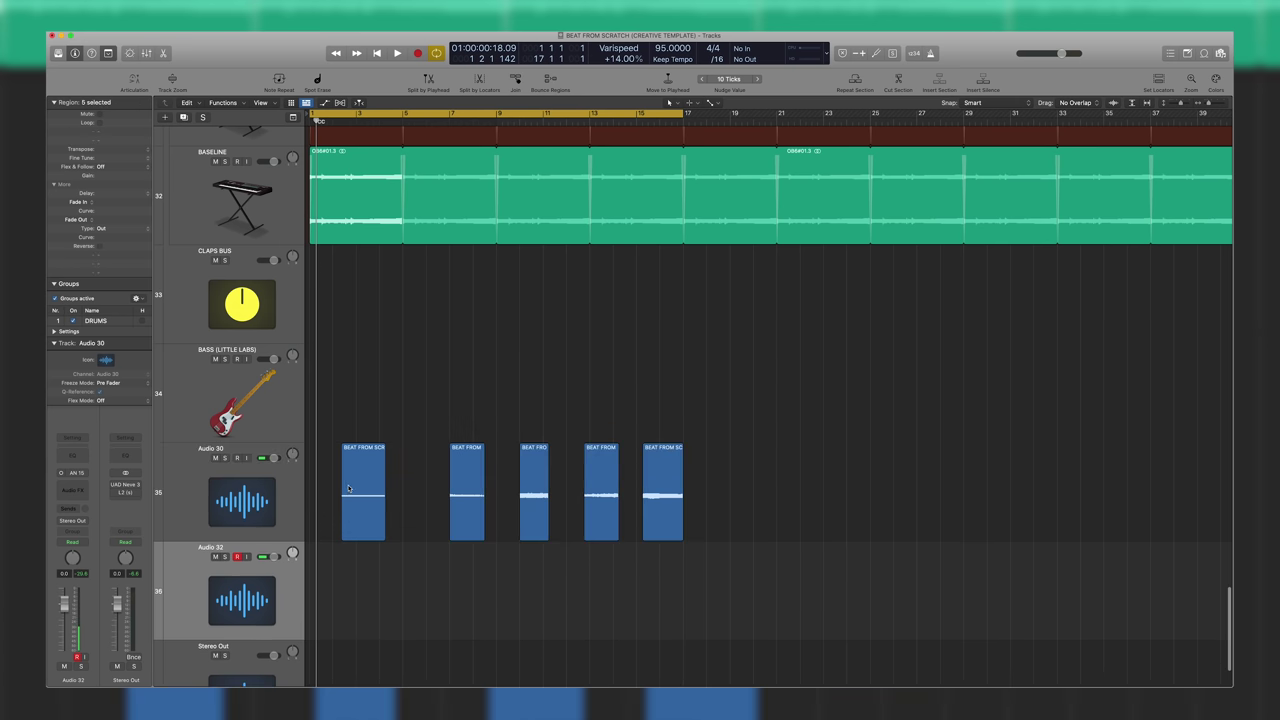
scroll(452, 507, up, 2)
drag(373, 407, 340, 407)
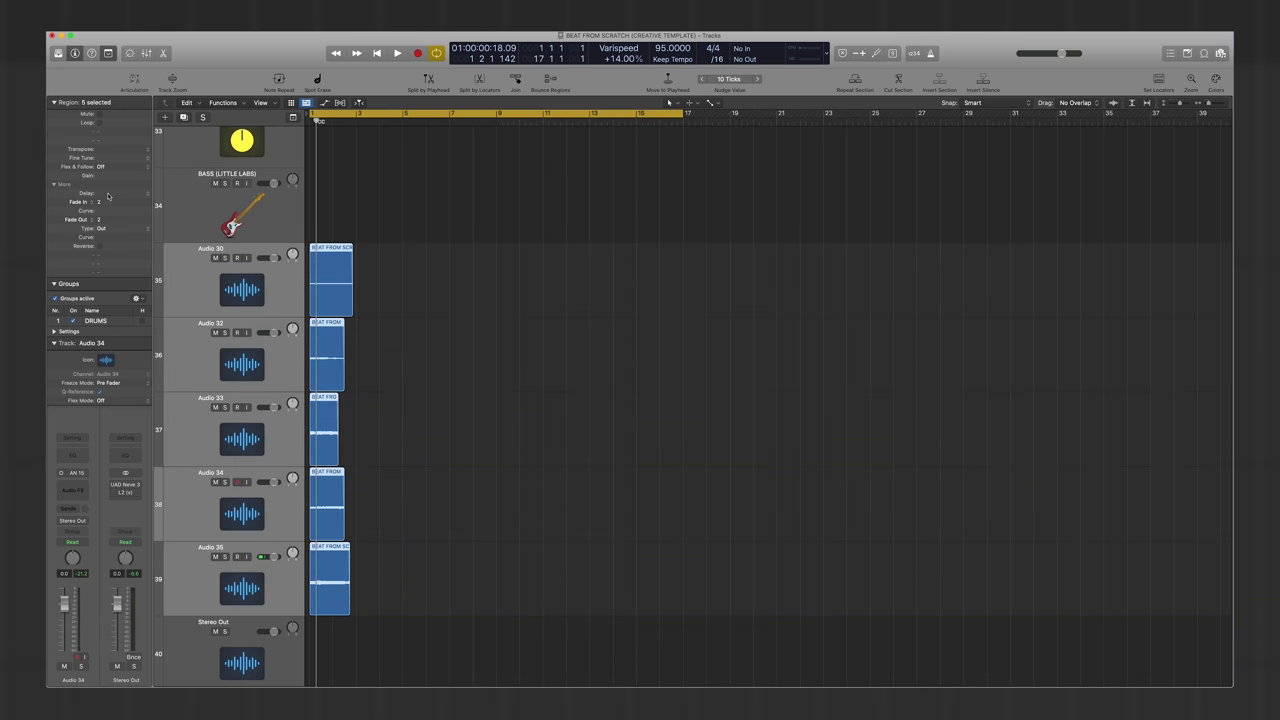
Loop the five slices on Audio 30 and Audio 32 to 35 across the arrangement and turn on the metronome
key(t)
key(t)
key(k)
key(l)
key(t)
key(t)
Route the outputs of all five selected slice tracks to Bus 21 and show its aux channel below Audio 35
key(x)
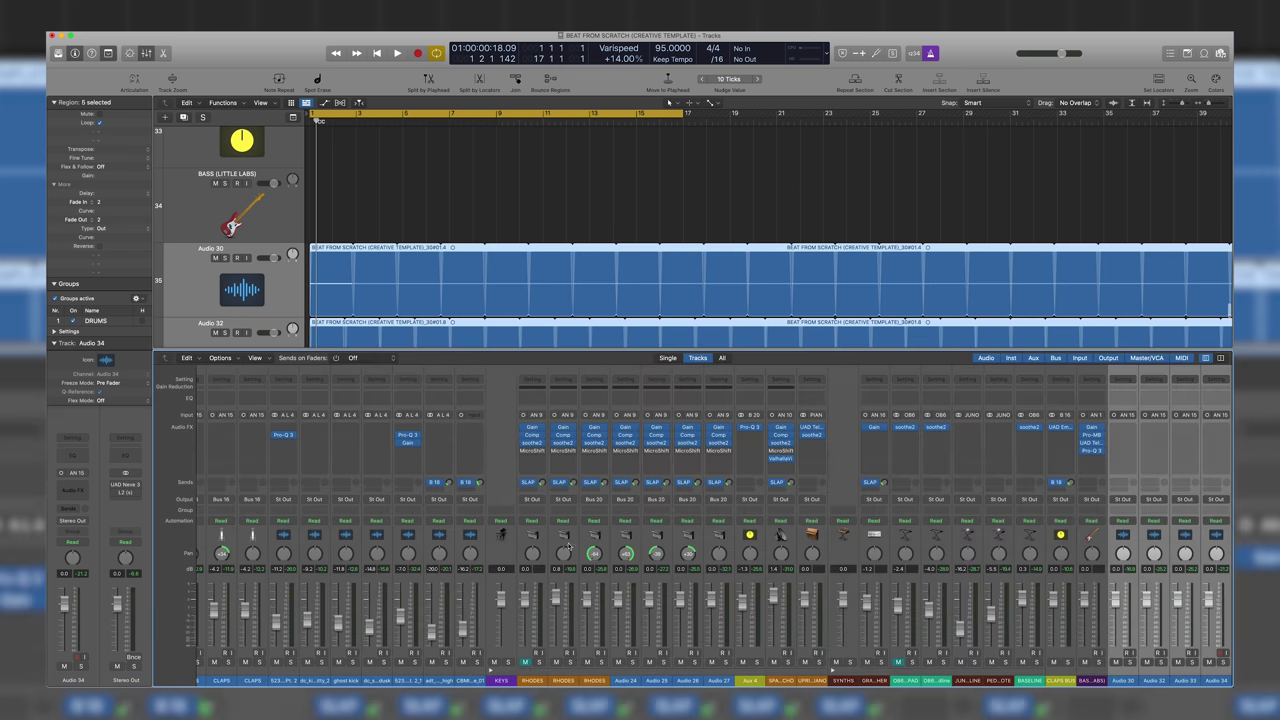
click(827, 504)
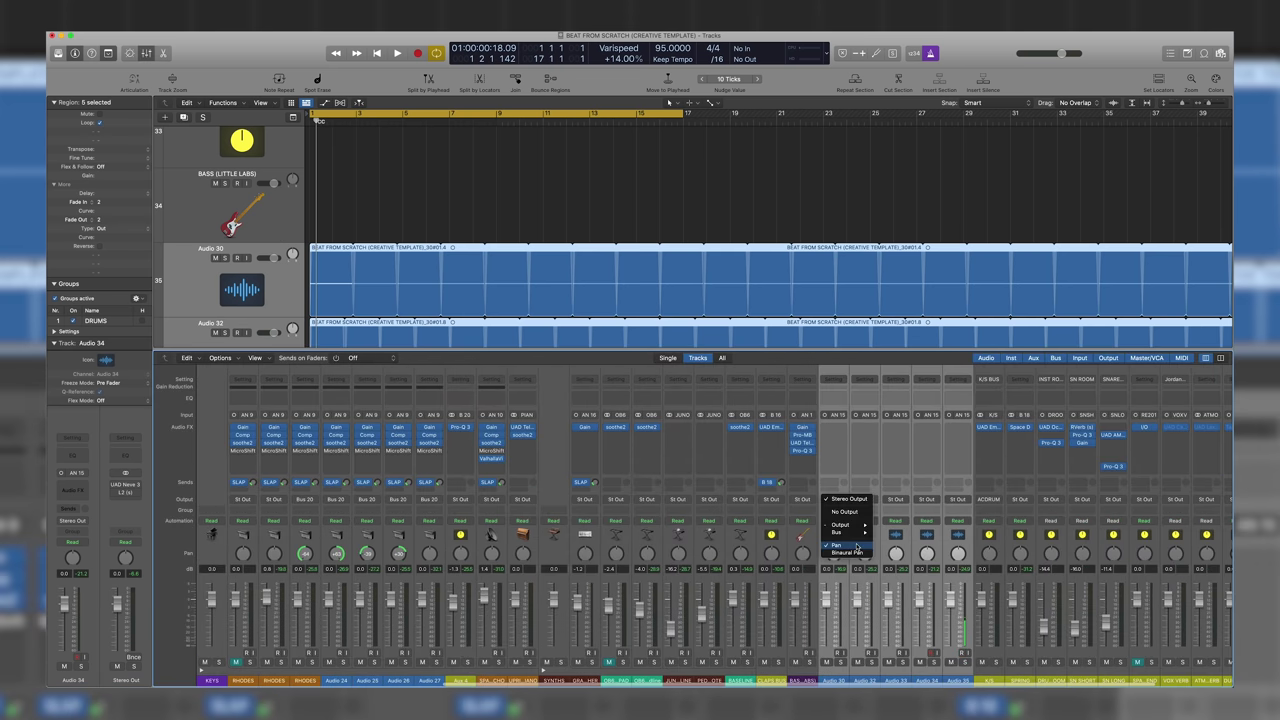
mouse_move(856, 534)
click(901, 544)
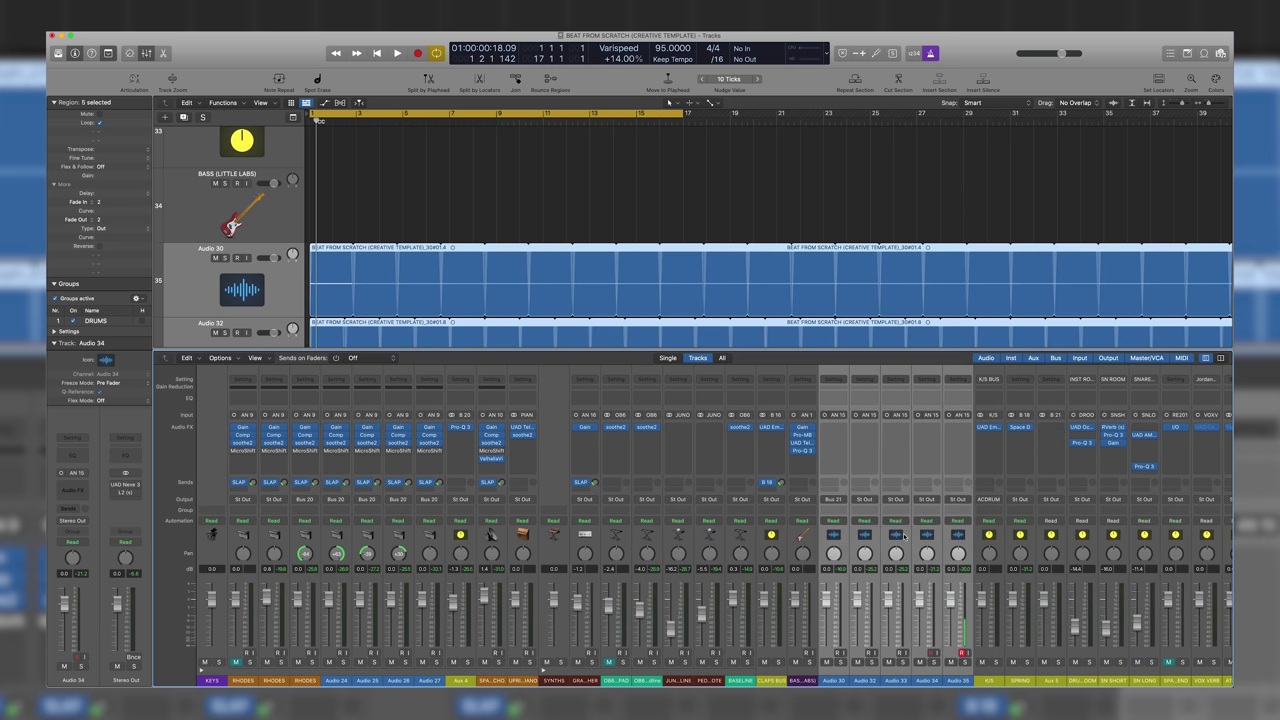
click(863, 500)
click(935, 541)
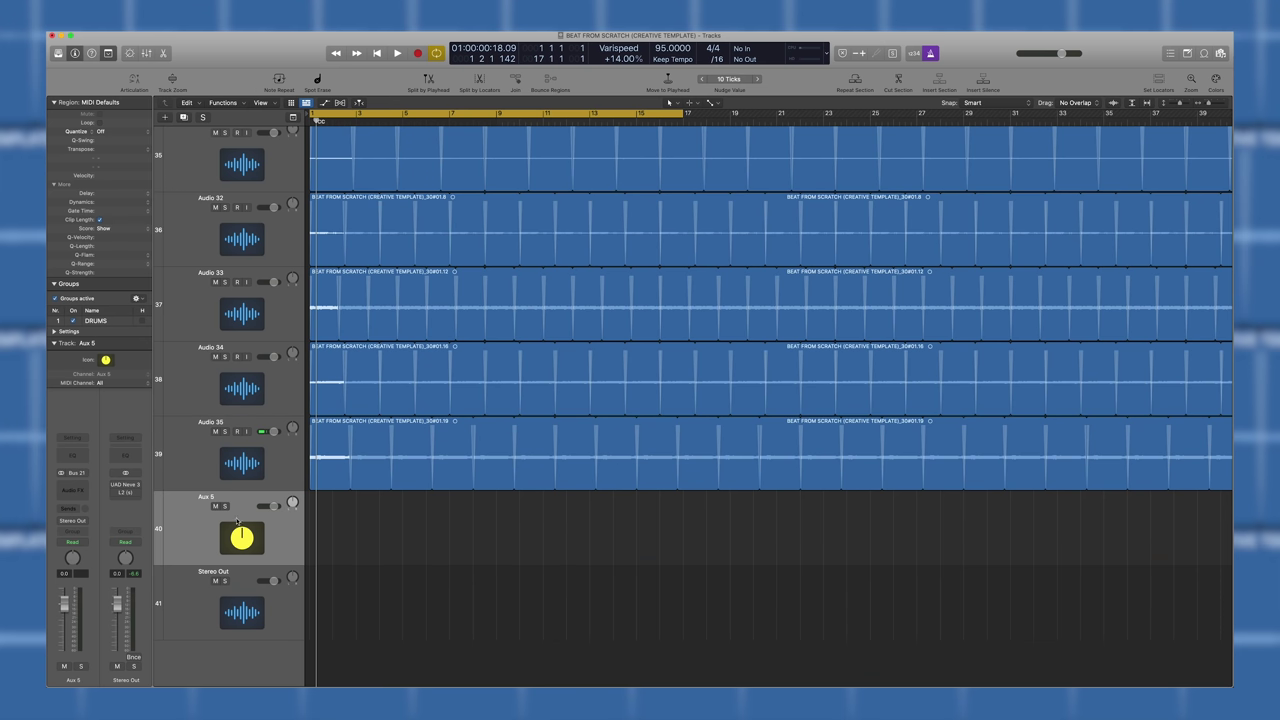
Insert Pro-Q 3 on Aux 5 with an 18 dB/oct low cut at about 350 Hz and a 24 dB/oct high cut at about 13 kHz
click(68, 492)
click(181, 511)
drag(440, 317, 655, 315)
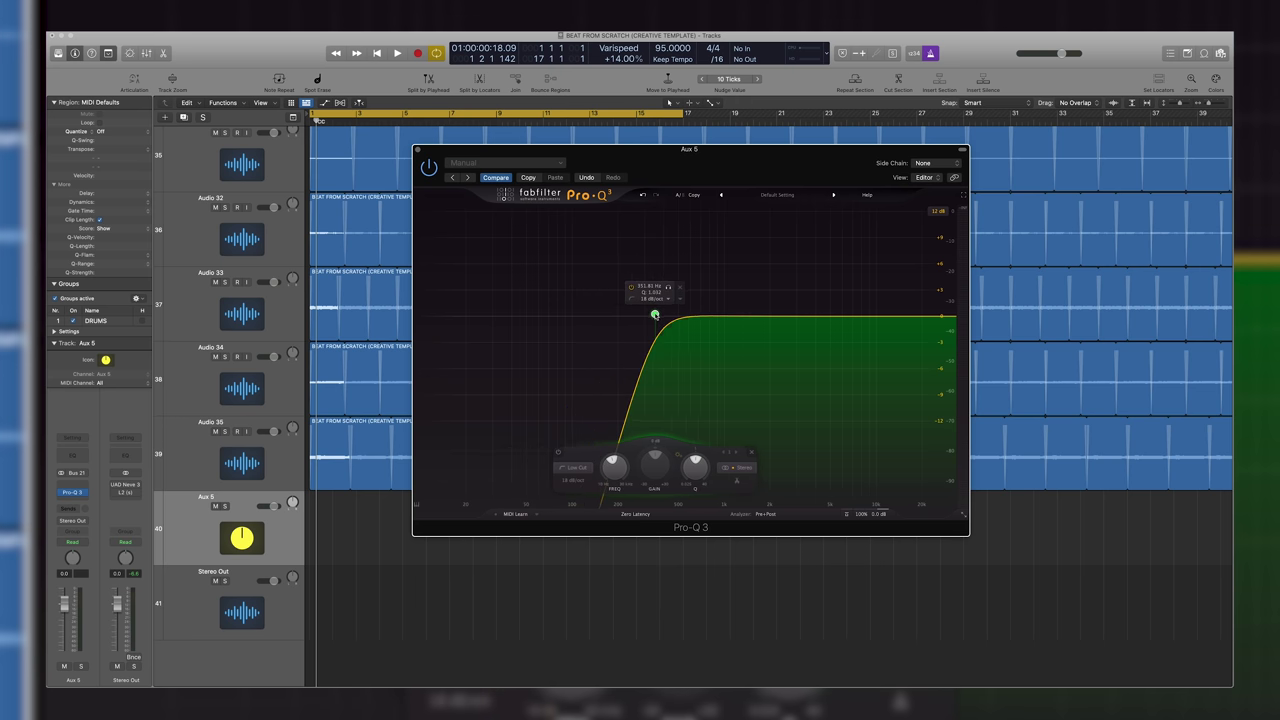
drag(948, 318, 896, 318)
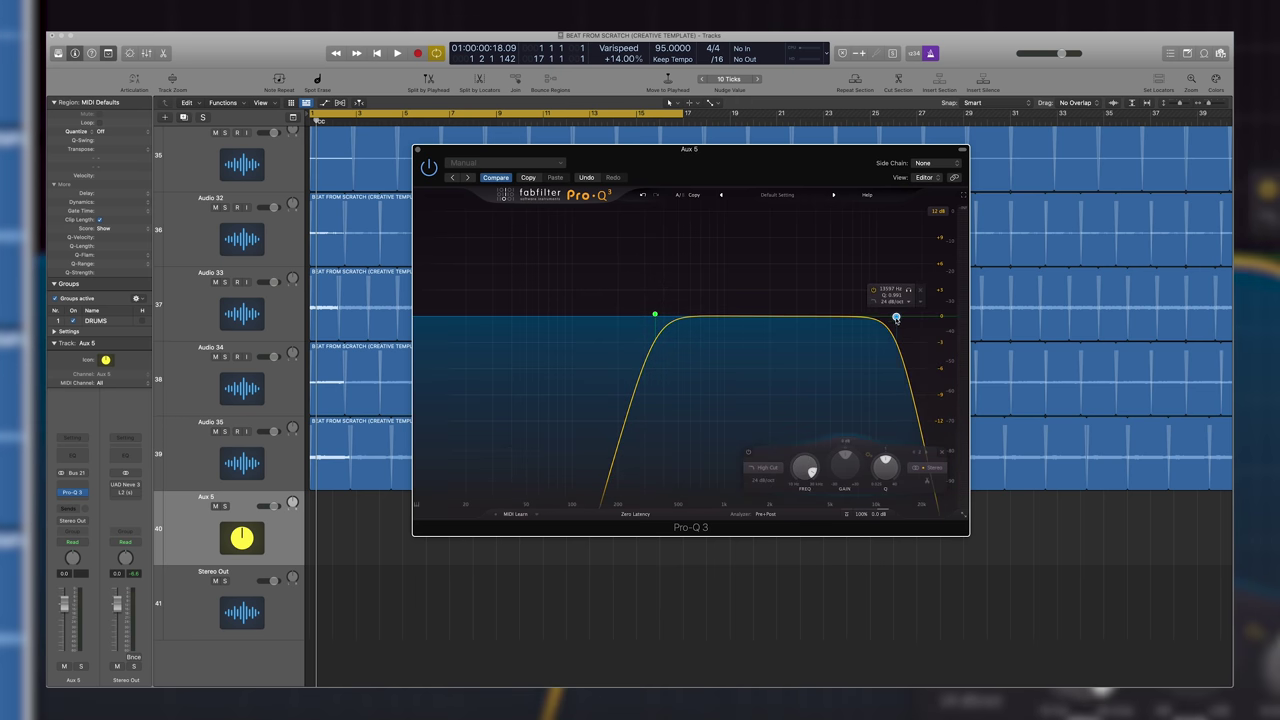
drag(655, 315, 661, 316)
Solo the RHODES track holding the RHODES: RHODES region together with Aux 5 and start playback
key(super+Up)
key(super+Up)
key(super+Up)
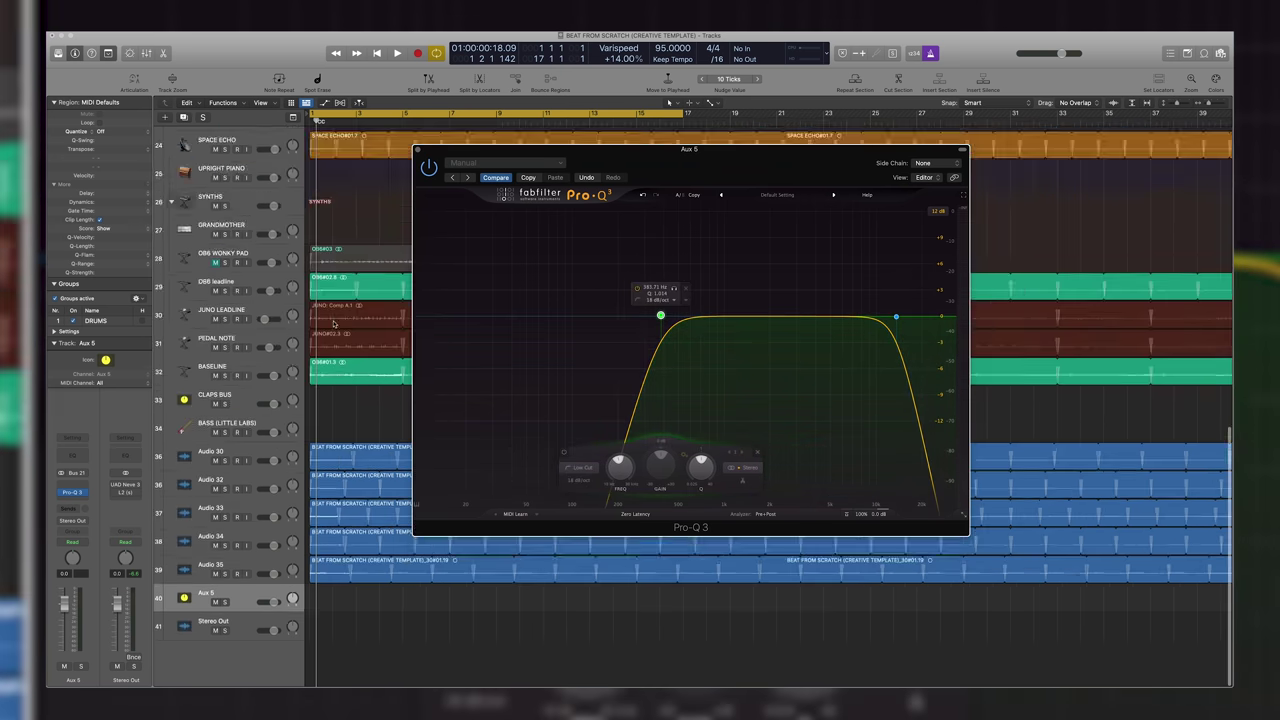
key(super+Up)
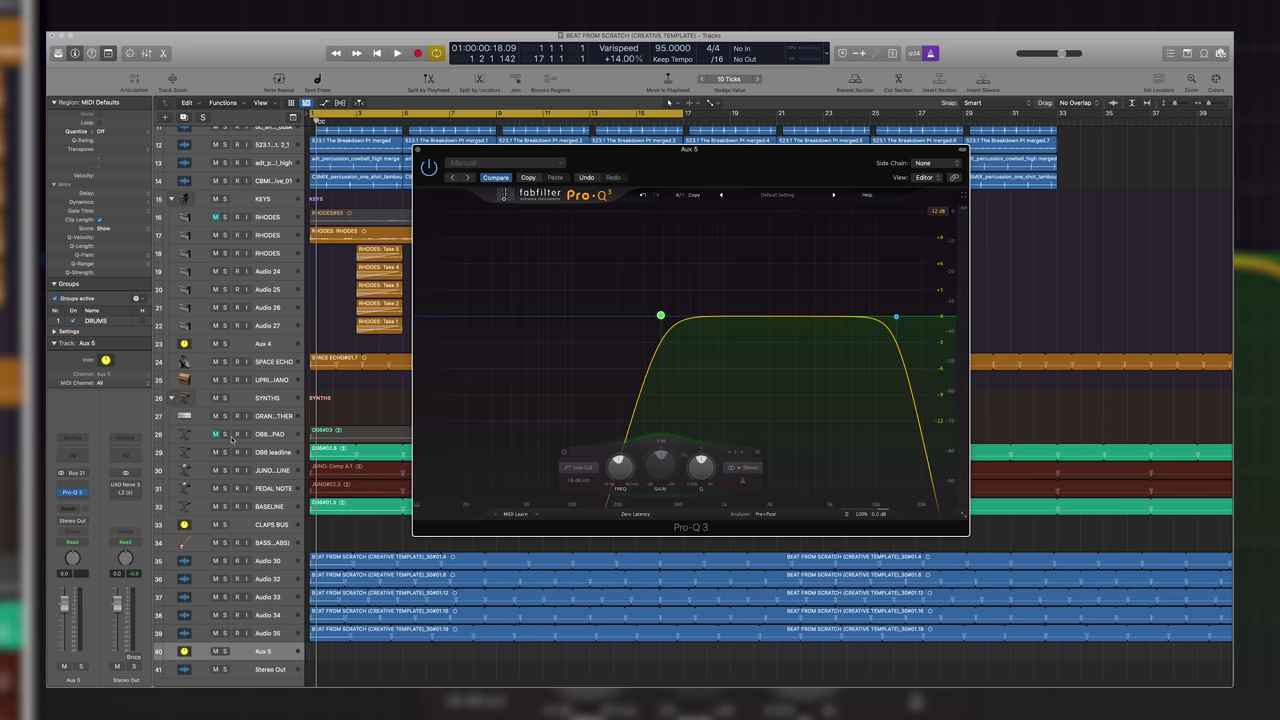
scroll(232, 440, up, 2)
click(226, 264)
key(space)
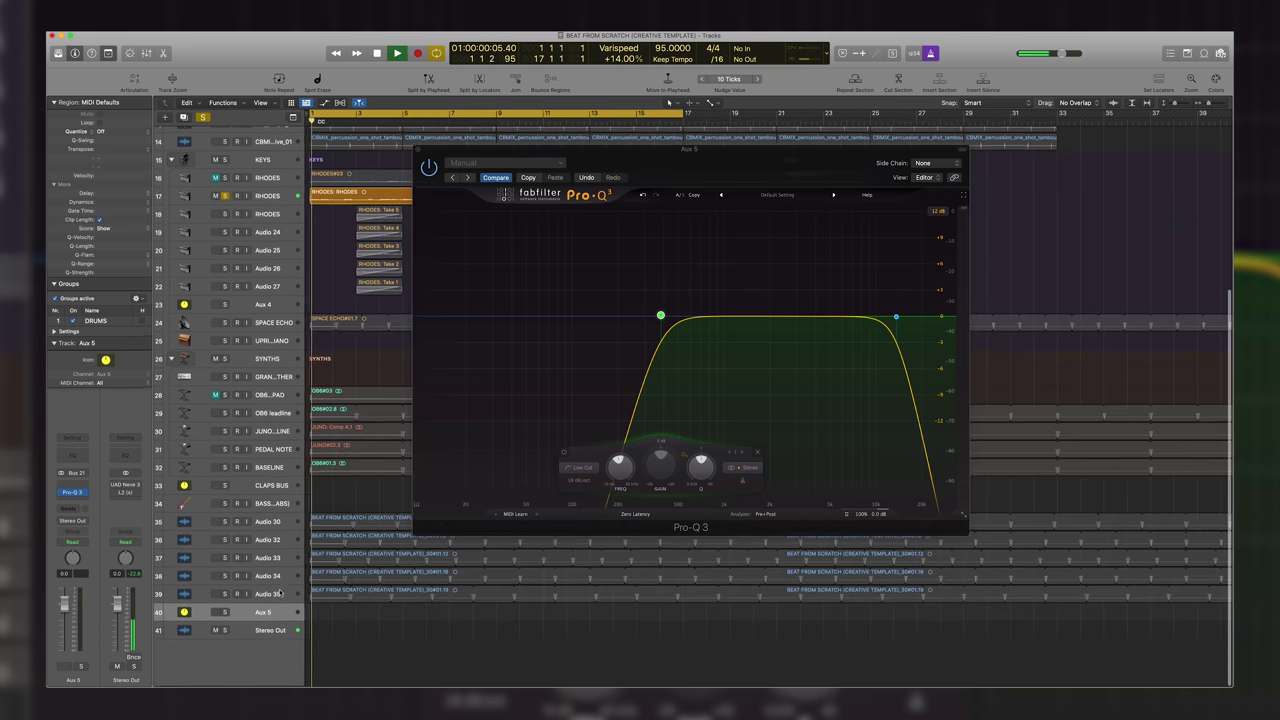
key(s)
key(super+Down)
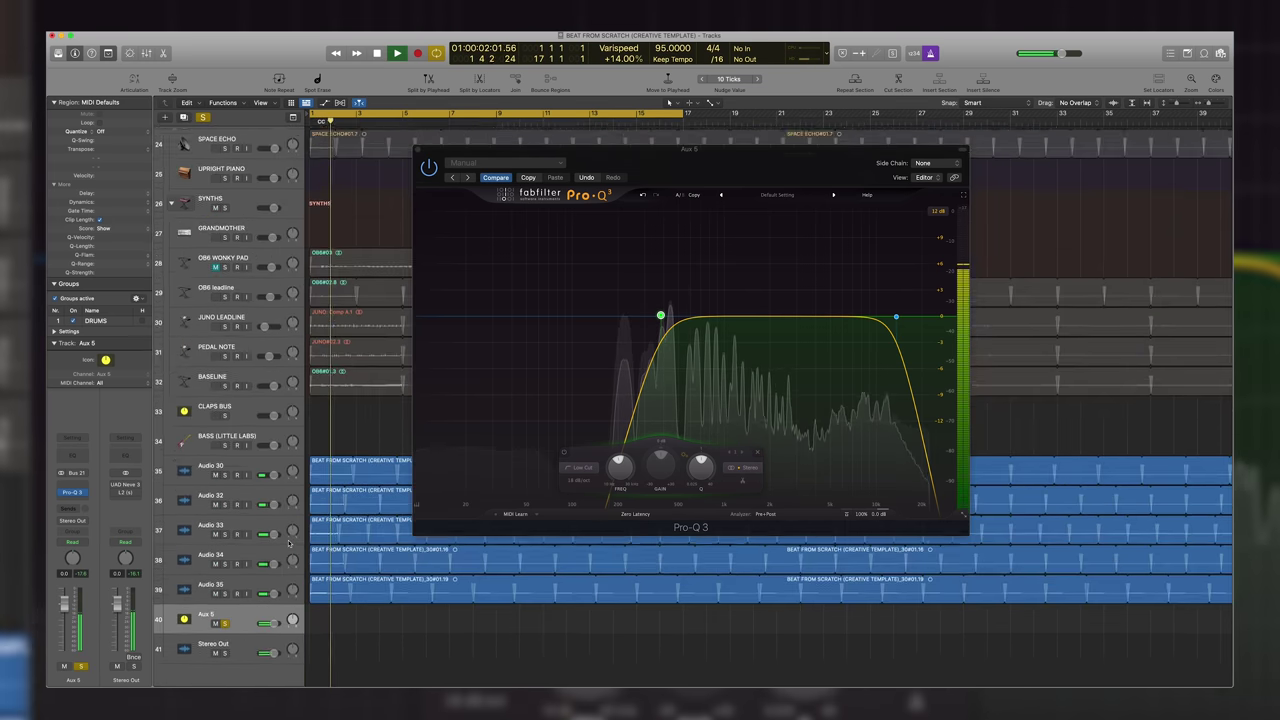
Pan the slice tracks to different stereo positions and lower the Aux 5 volume to -3.3 dB
key(super+Down)
drag(292, 449, 292, 526)
click(293, 490)
drag(292, 546, 292, 586)
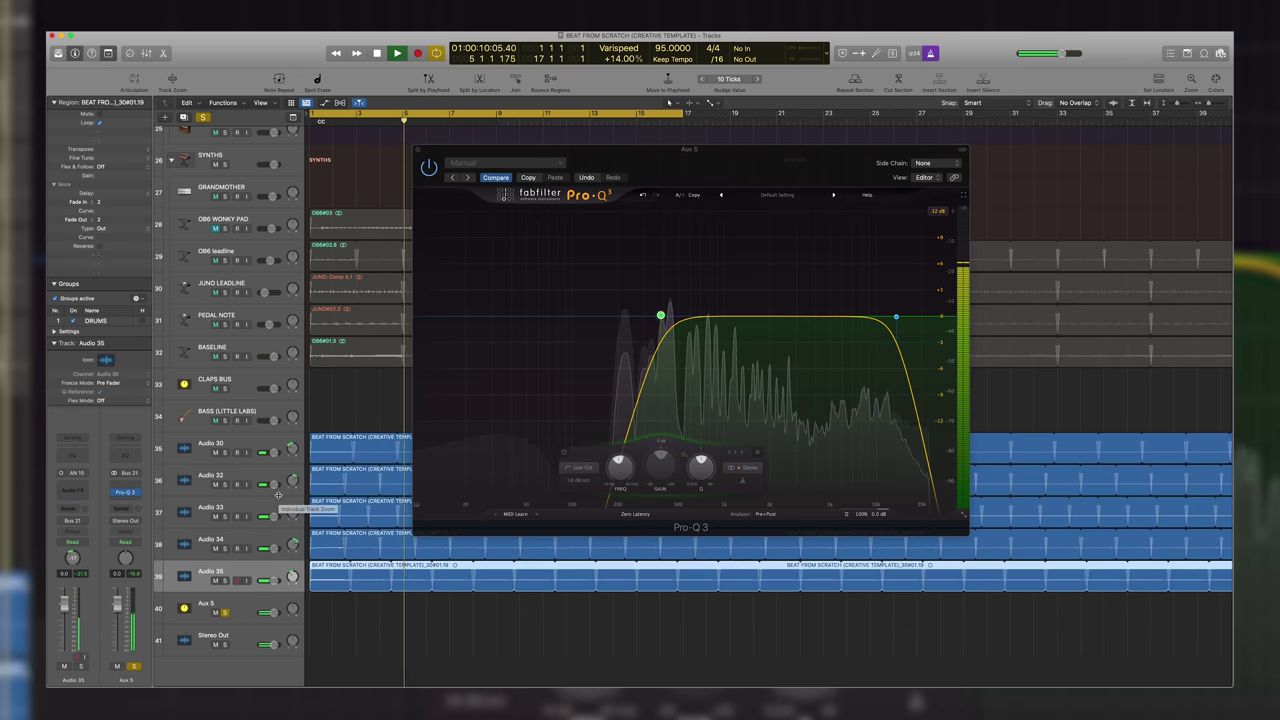
drag(273, 612, 346, 452)
click(341, 621)
key(space)
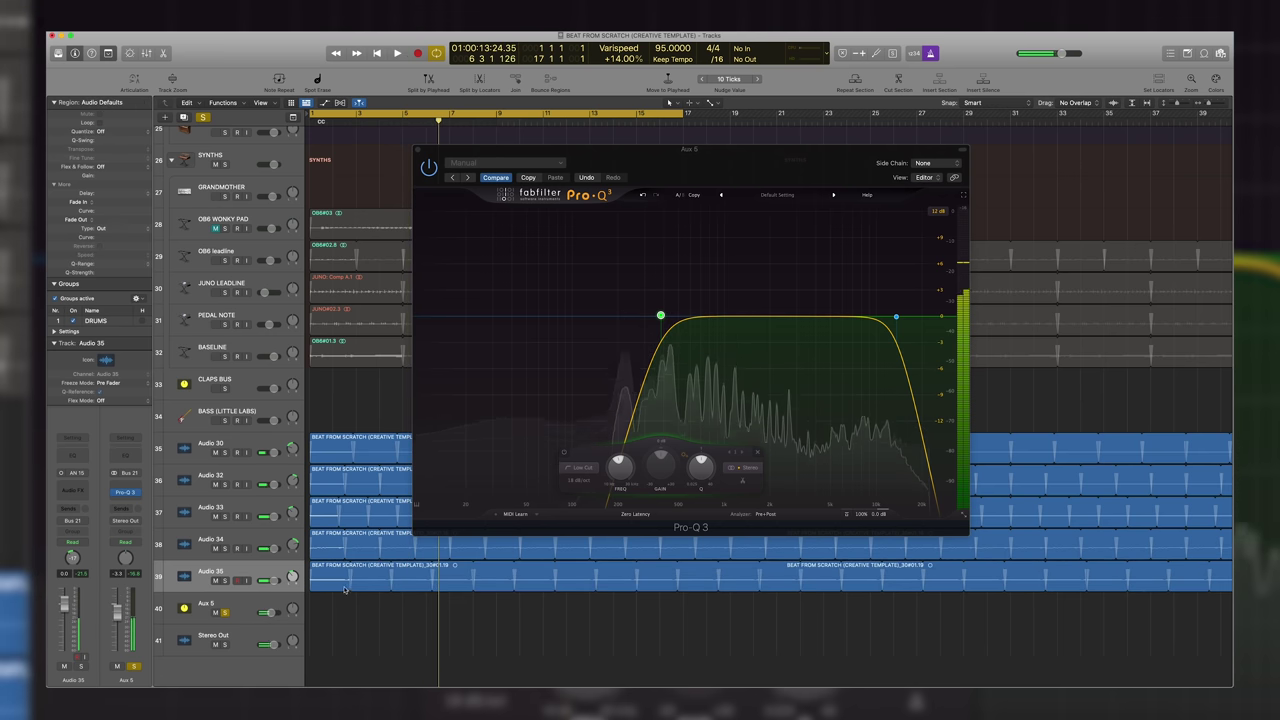
Extend the looped region on Audio 33 to two bars so that it repeats from bar 3
drag(344, 590, 350, 545)
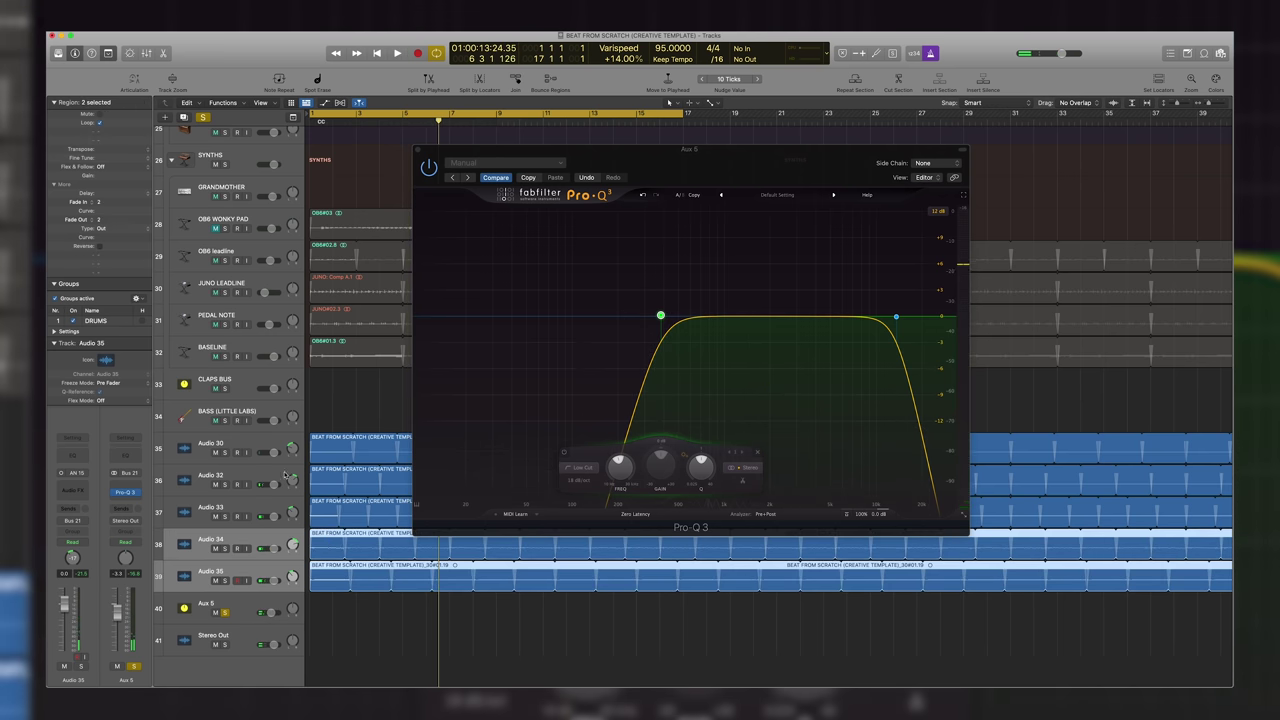
click(286, 511)
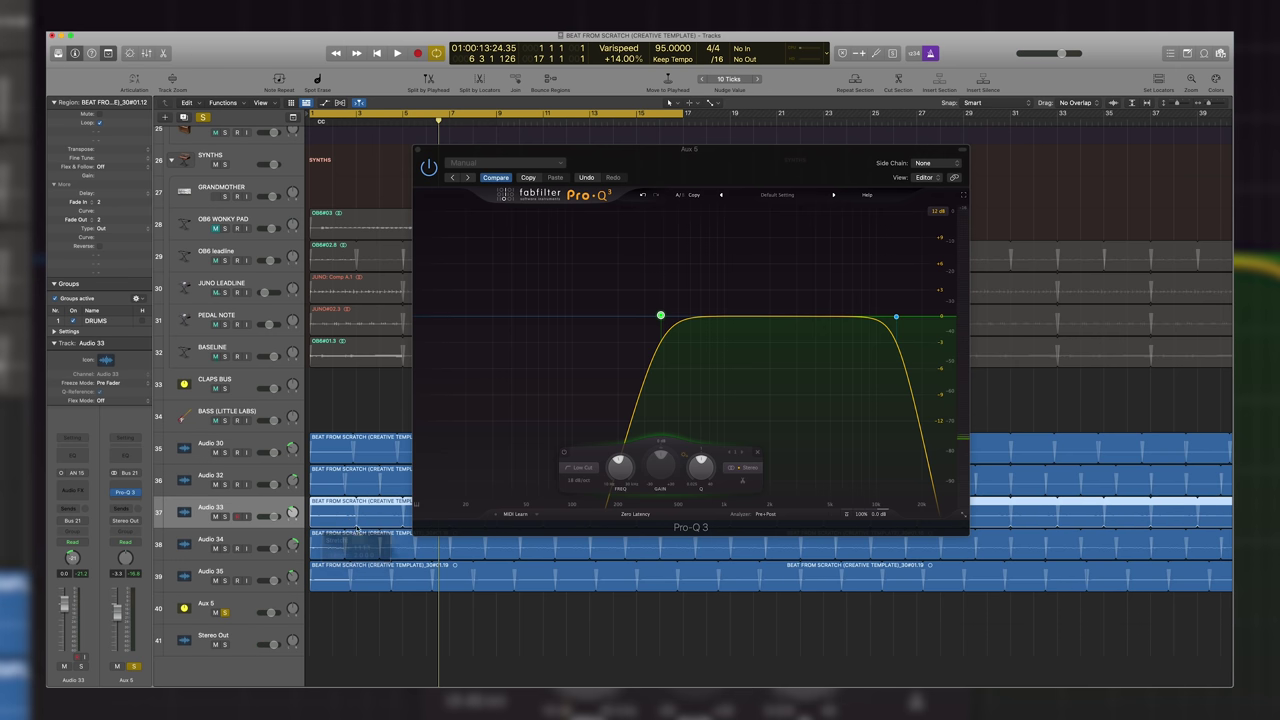
key(t)
key(Escape)
Insert the D16 Repeater delay before Pro-Q 3 on Aux 5, open its preset browser and play the result
click(250, 597)
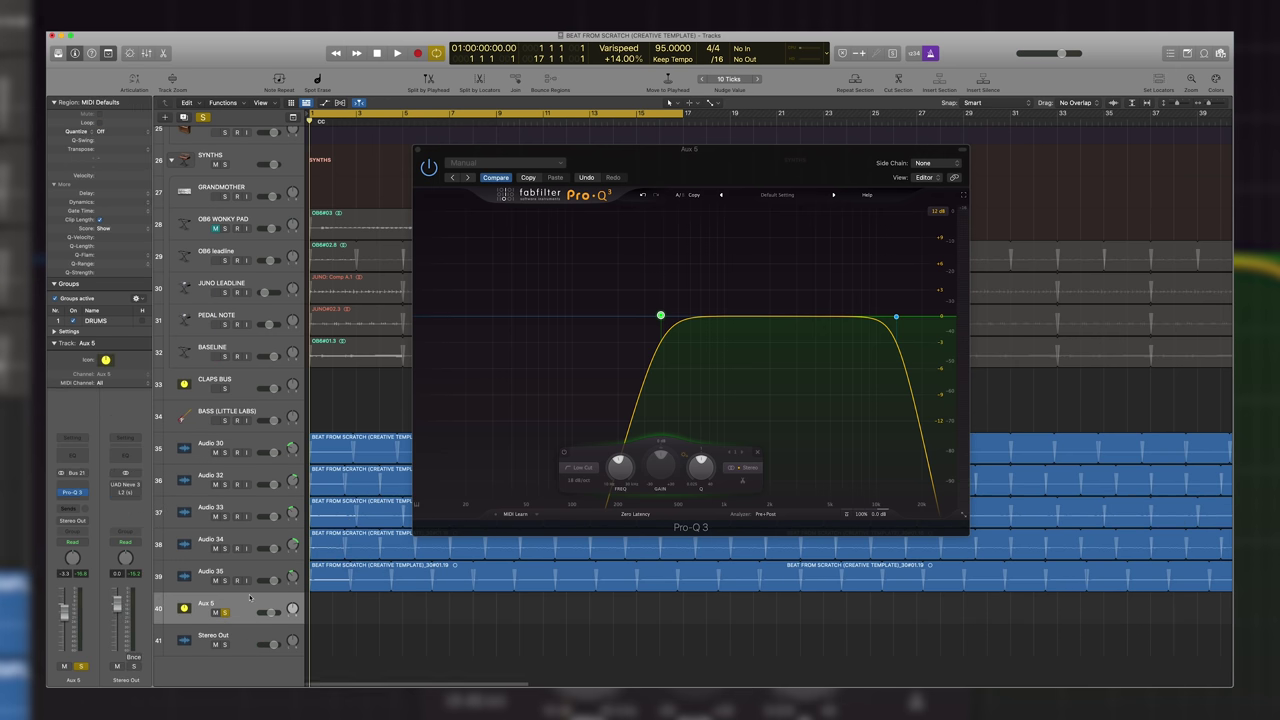
click(85, 492)
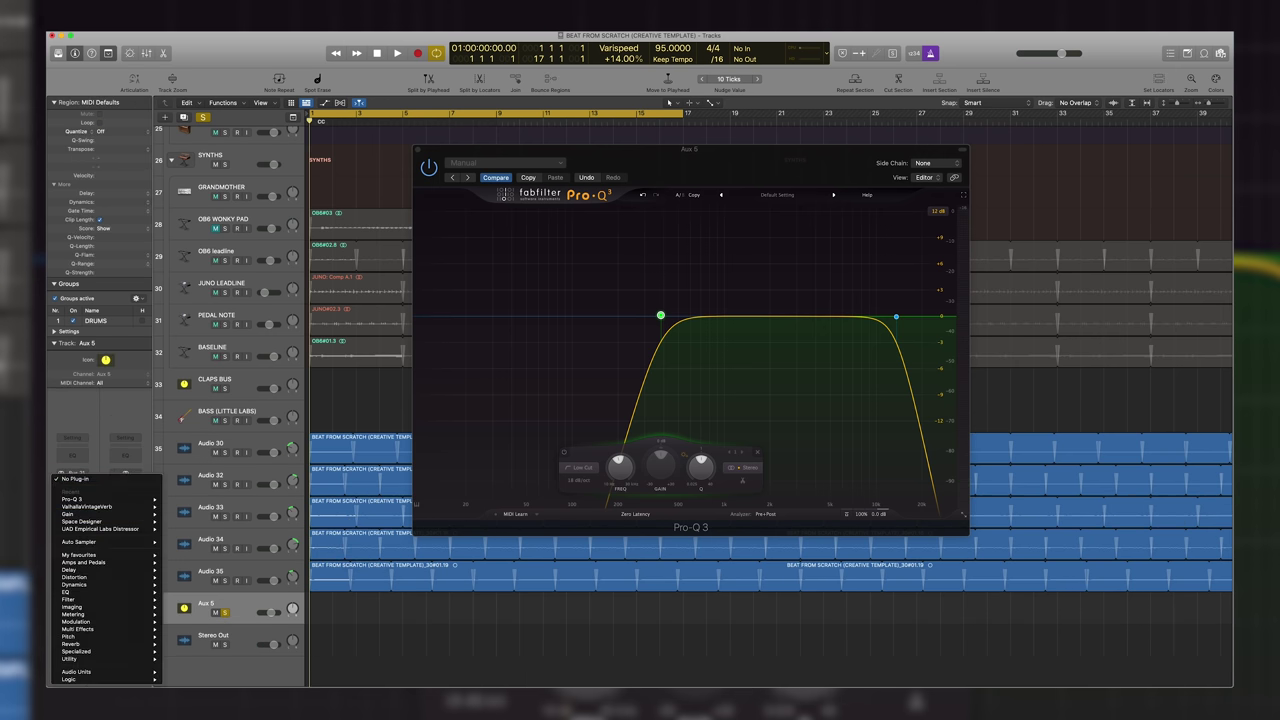
mouse_move(117, 672)
mouse_move(242, 568)
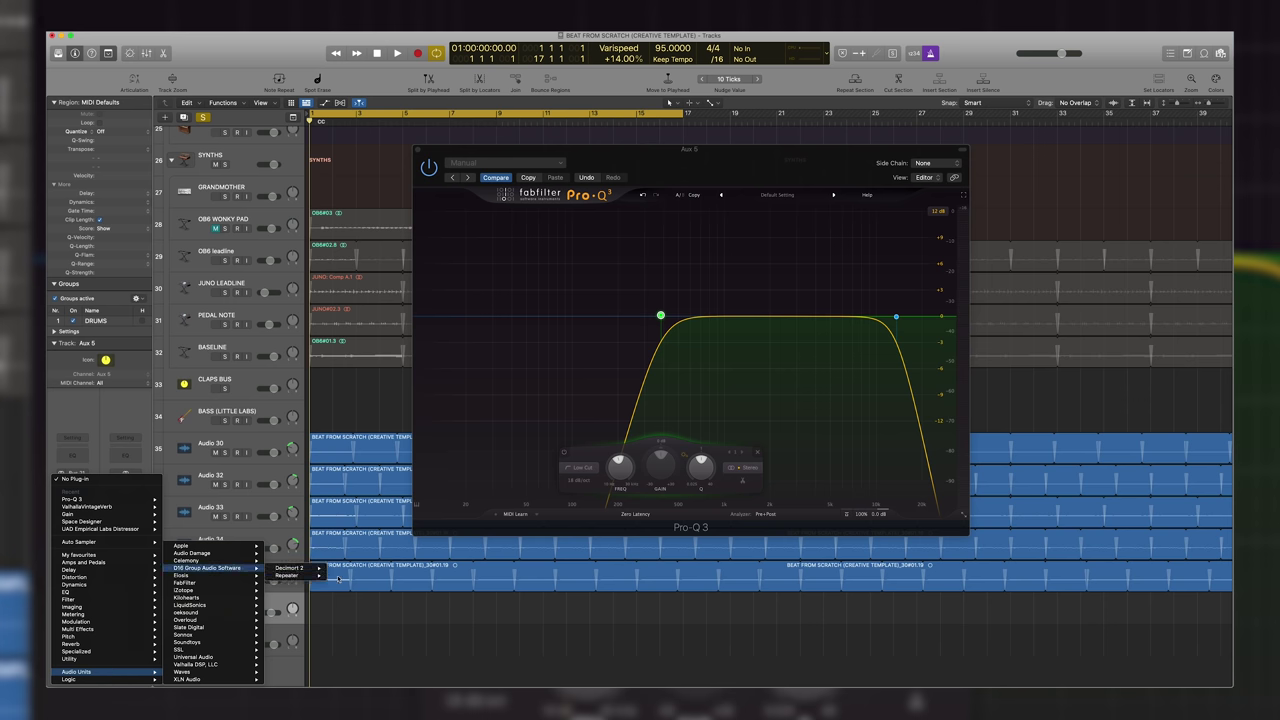
click(340, 576)
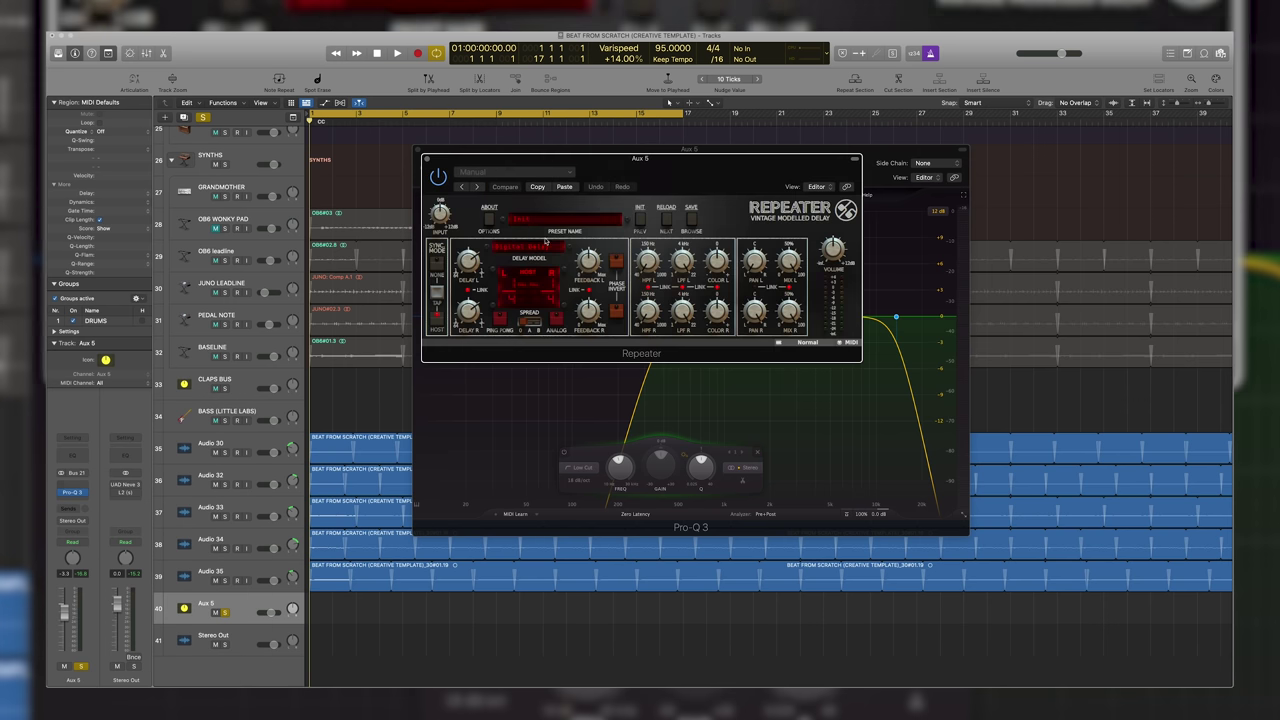
click(549, 229)
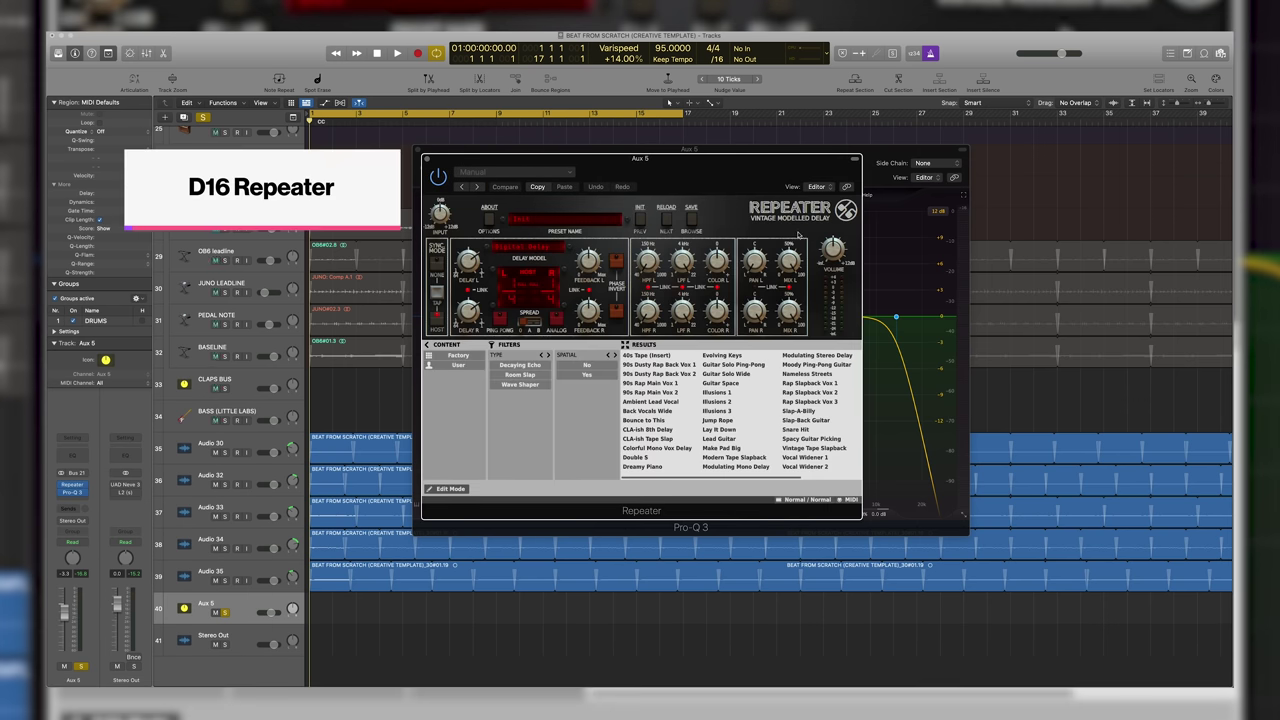
key(space)
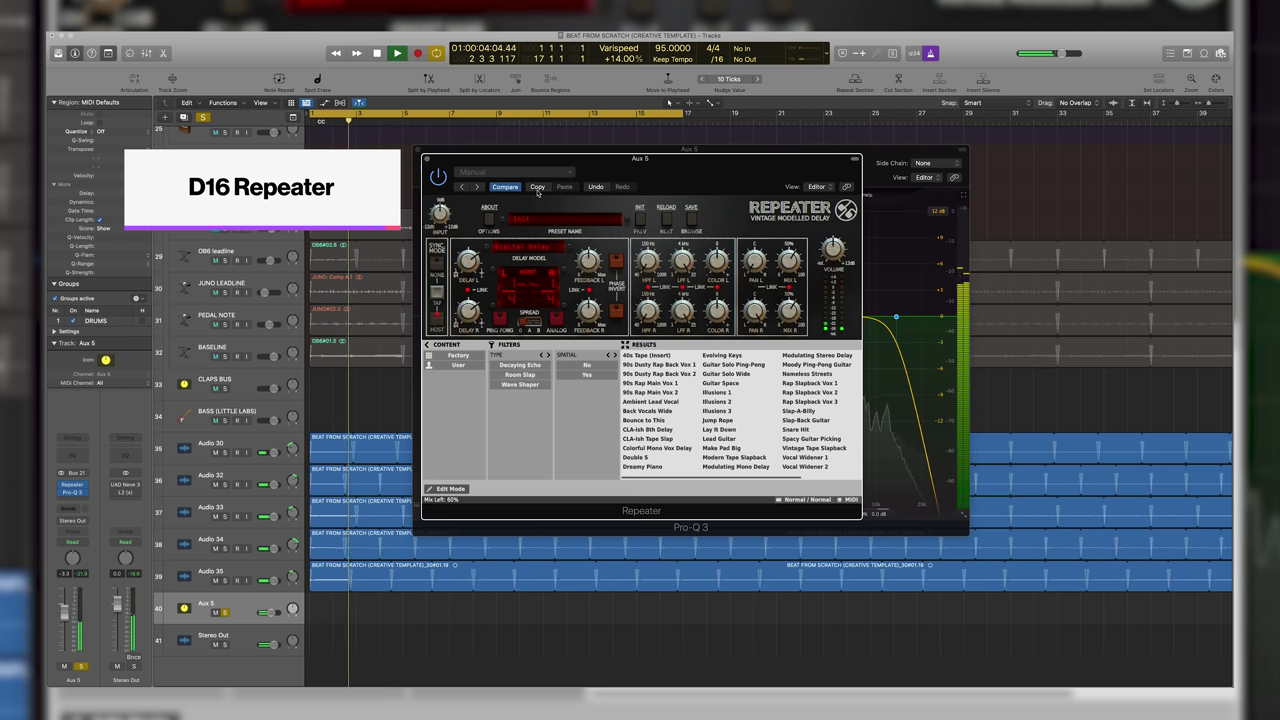
Readjust the pan positions of Audio 35, Audio 33, Audio 32 and Audio 30 during playback
click(292, 577)
click(292, 514)
click(292, 482)
click(292, 450)
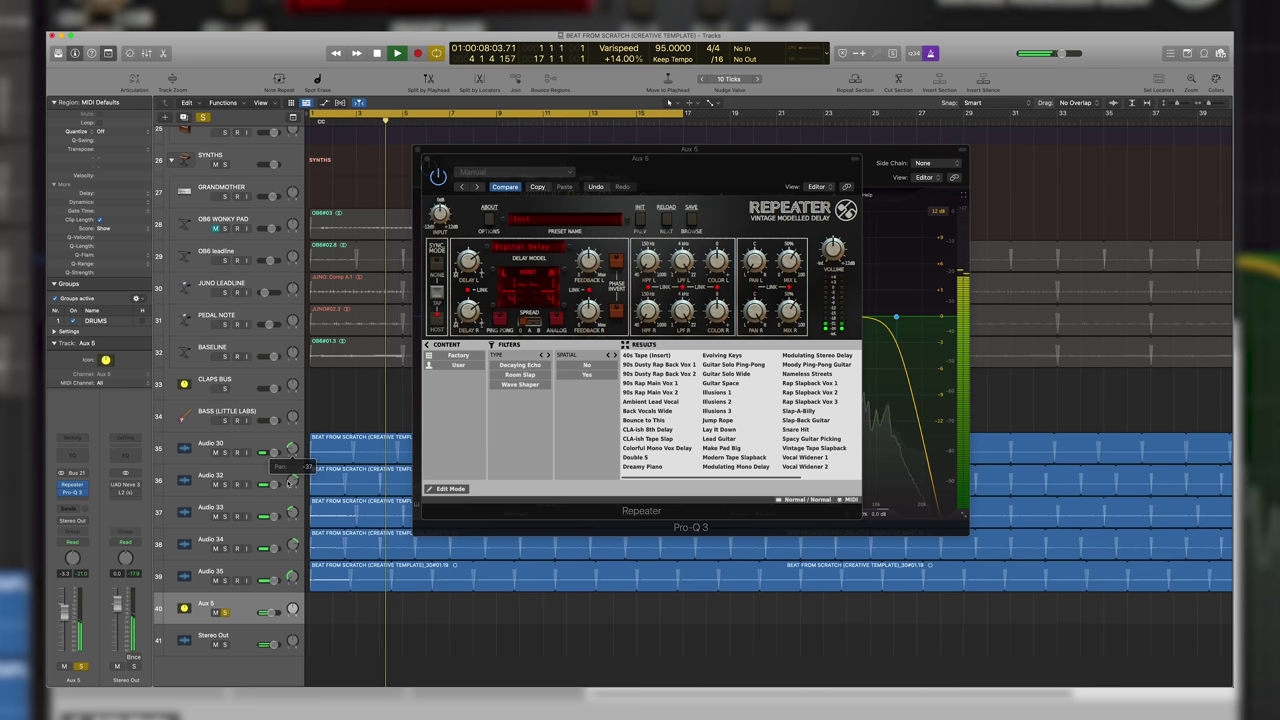
Lower the Aux 5 volume to -7.0 dB, stop playback and close the Repeater and Pro-Q 3 windows
click(72, 484)
mouse_move(100, 566)
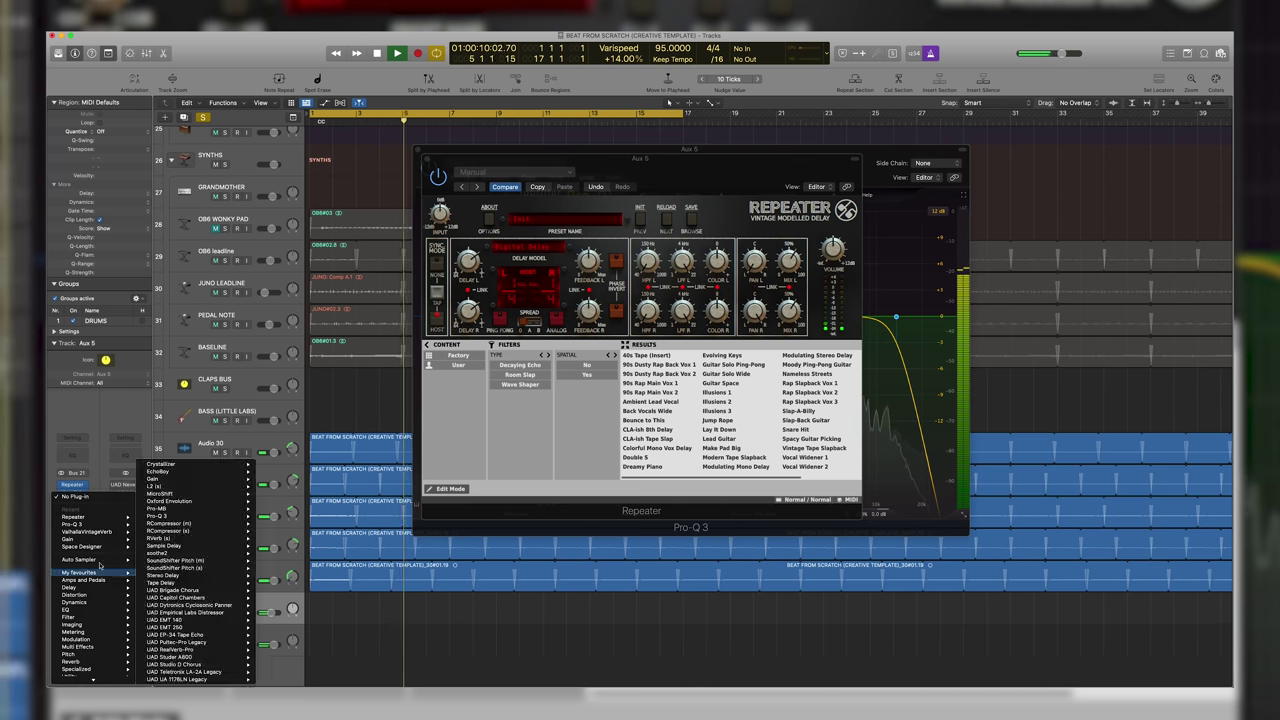
click(270, 612)
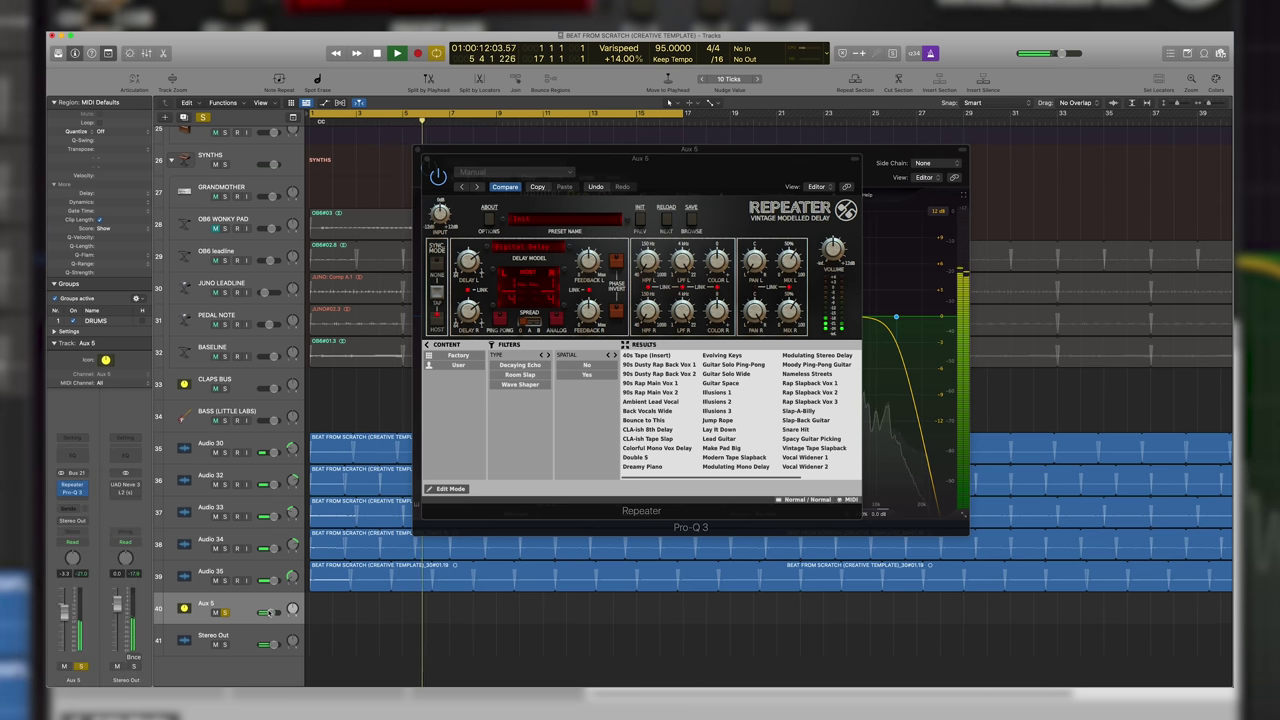
click(74, 498)
click(427, 158)
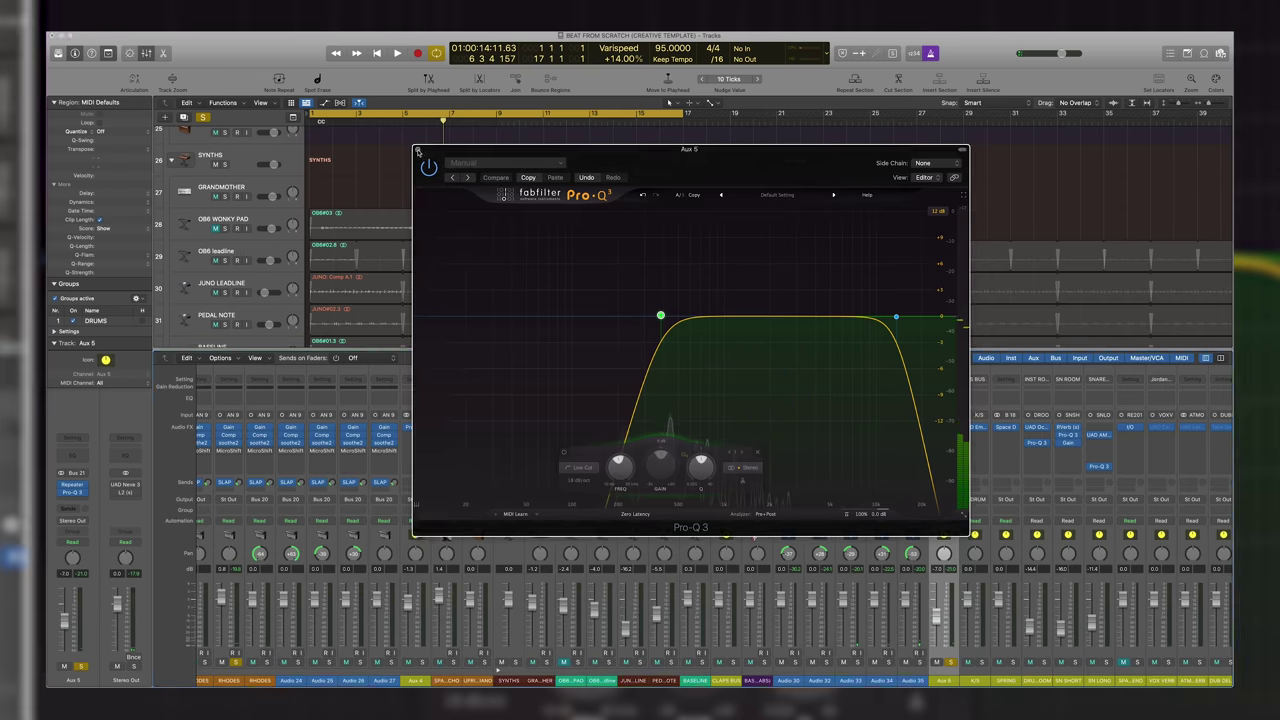
click(418, 150)
key(x)
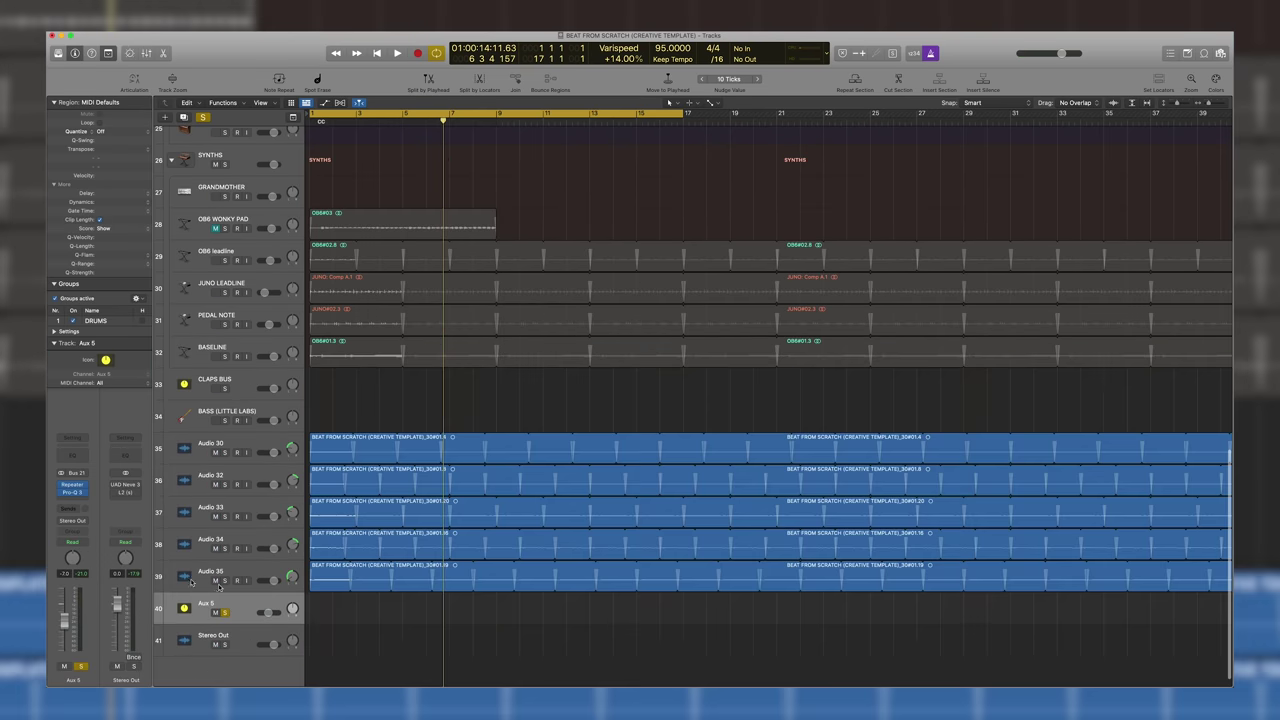
Insert ValhallaVintageVerb after Pro-Q 3 on Aux 5 and adjust its reverb mix
click(76, 500)
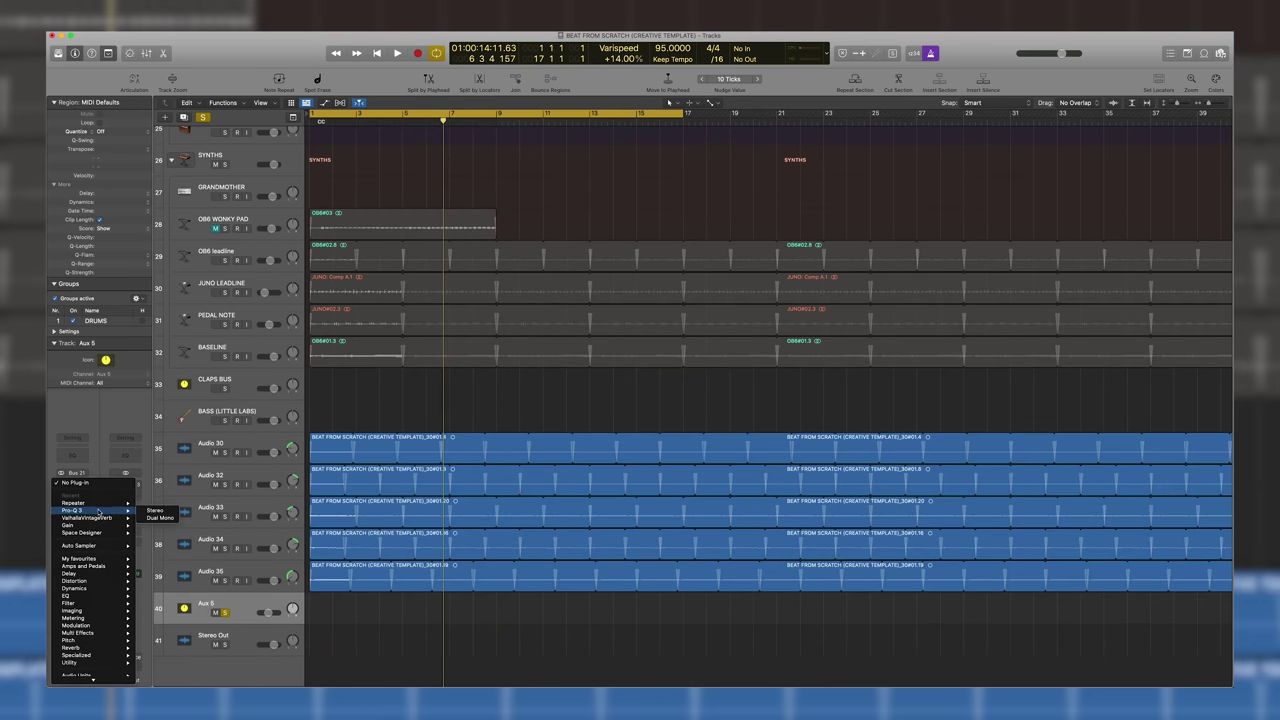
click(155, 517)
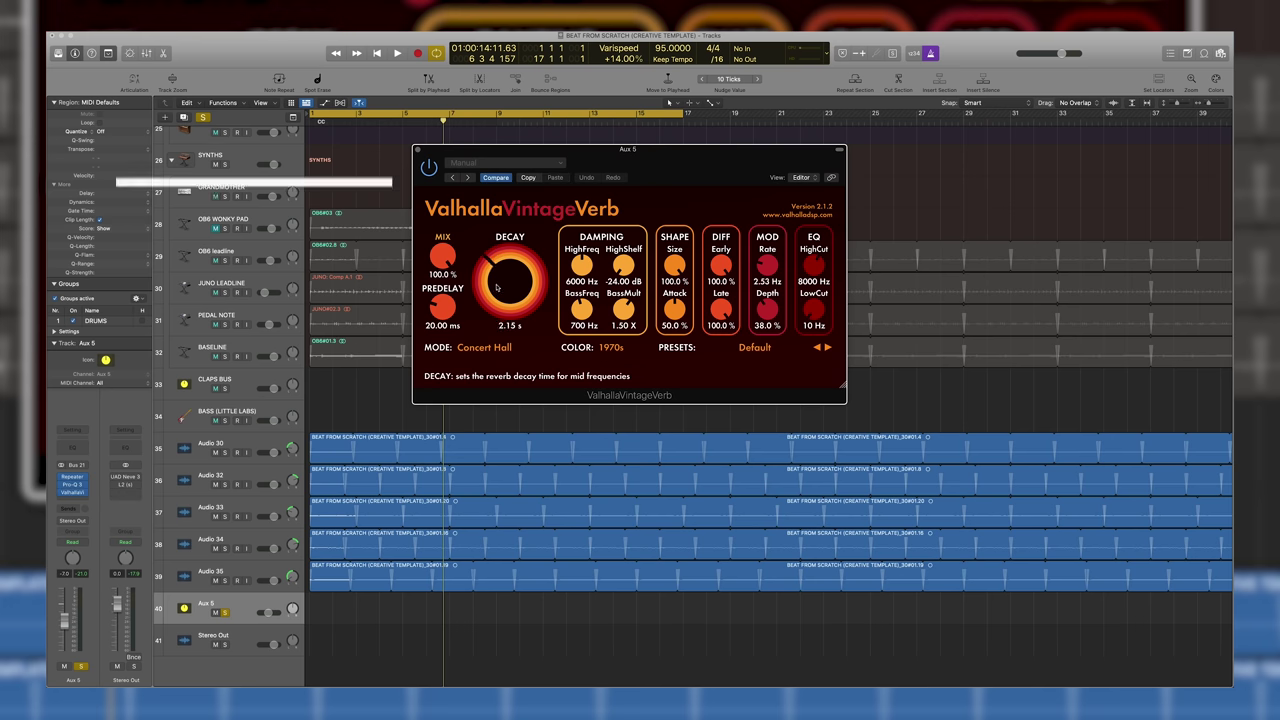
drag(436, 287, 436, 345)
drag(442, 260, 506, 255)
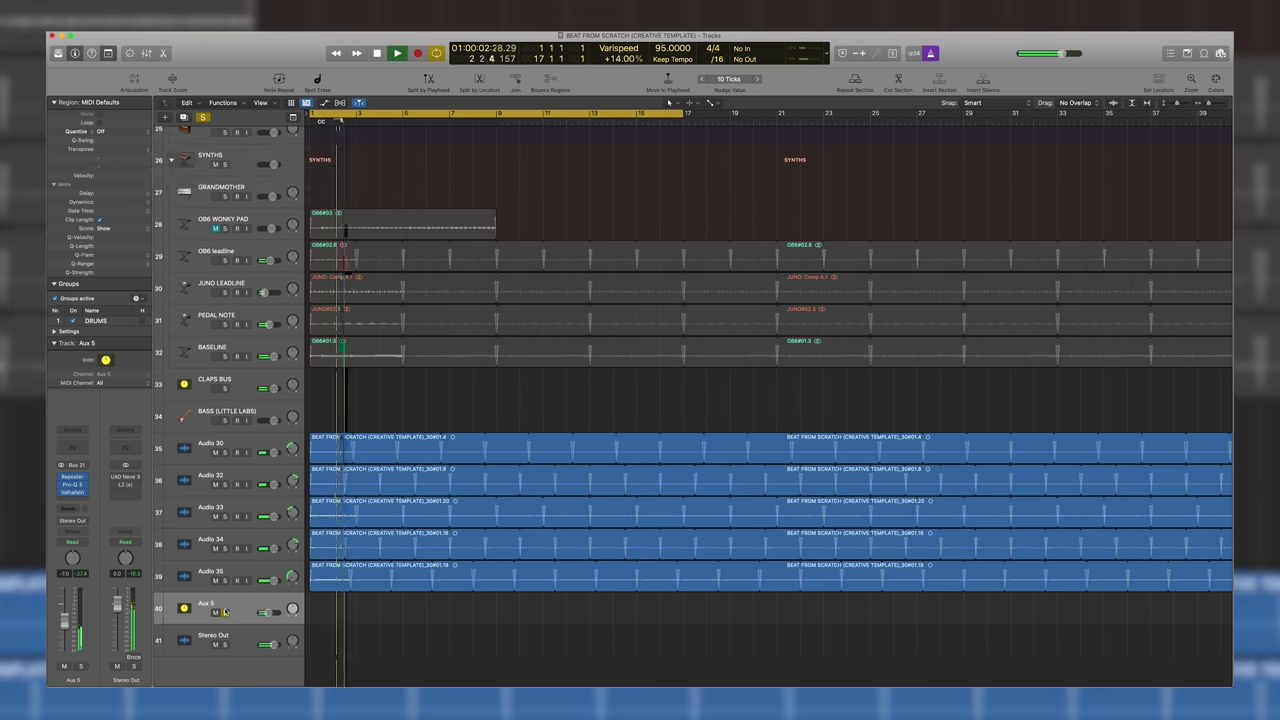
Unsolo Aux 5, compare the full mix with it muted and unmuted, then raise its volume slightly and rename it VOX TALE
click(224, 612)
click(216, 612)
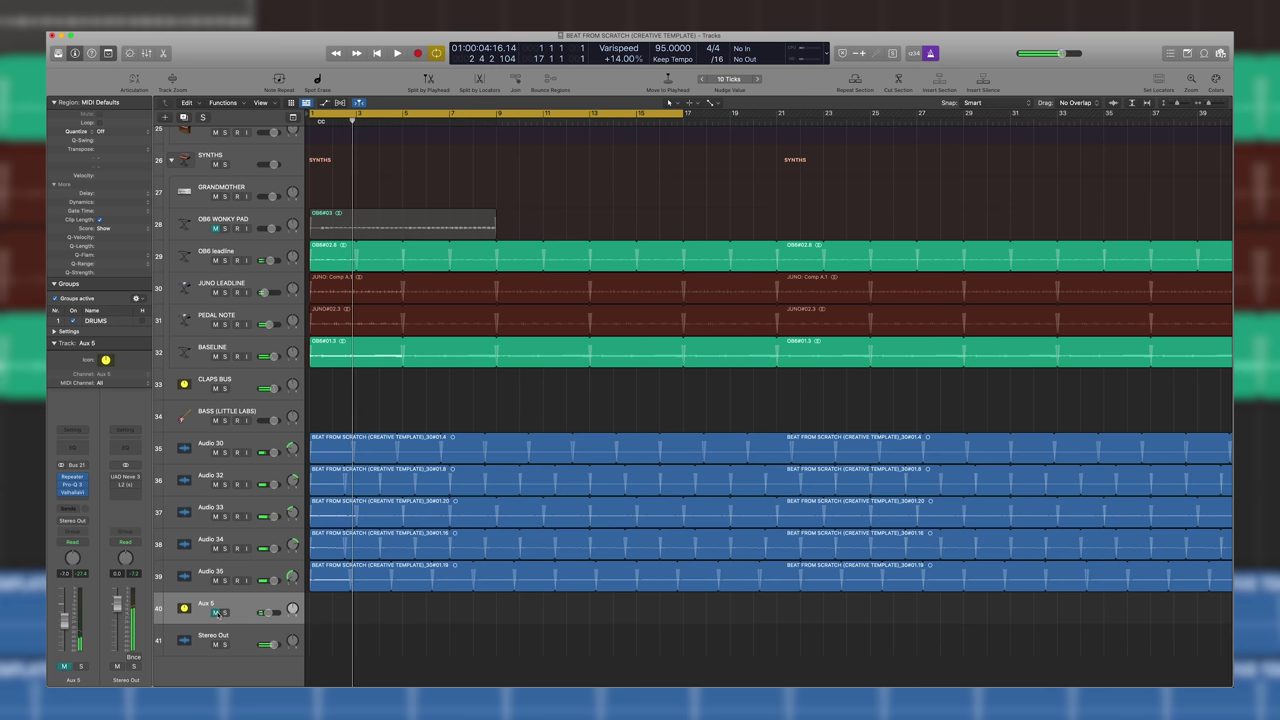
key(space)
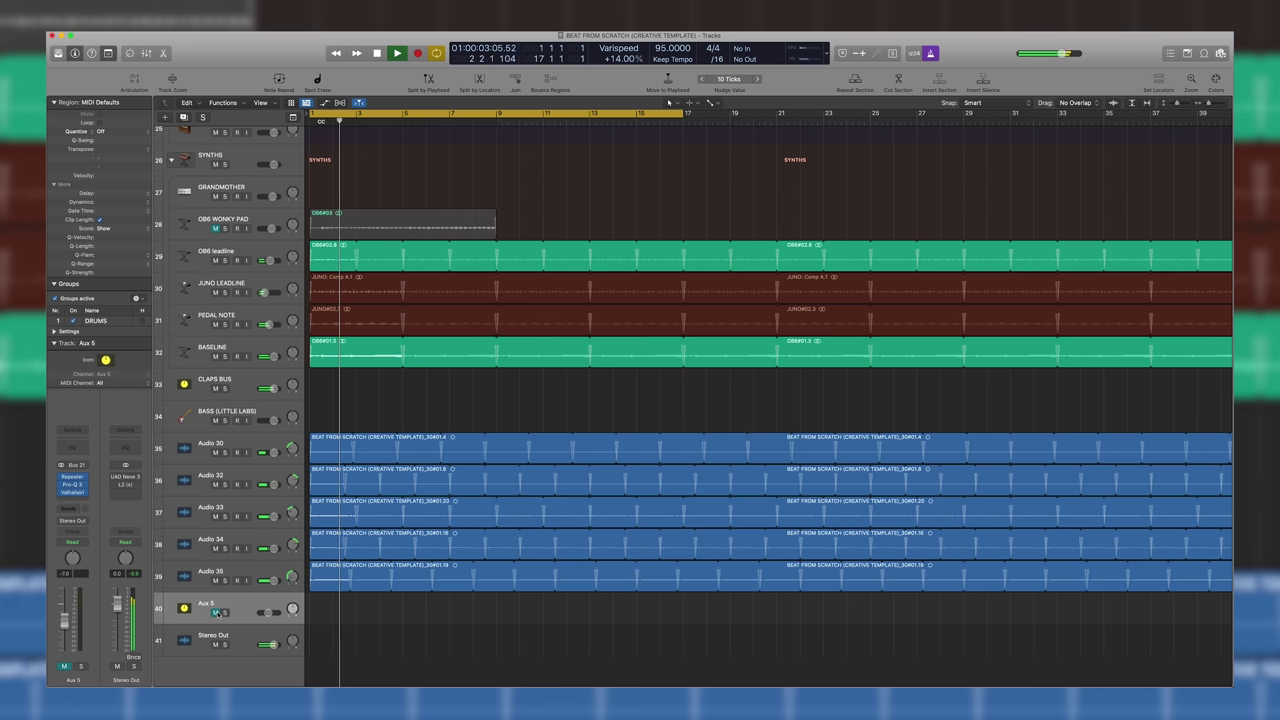
drag(268, 613, 269, 613)
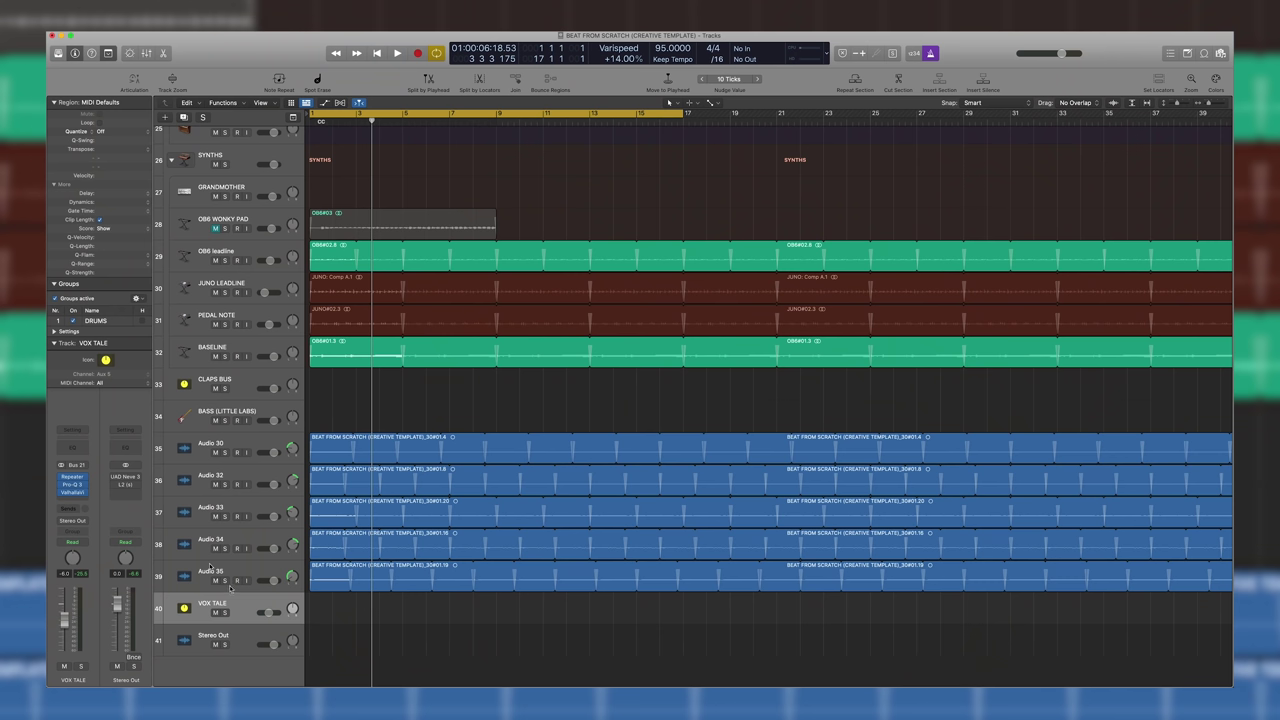
Insert the UAD Dytronics Cyclosonic Panner after ValhallaVintageVerb on VOX TALE and bring up its factory presets
click(72, 500)
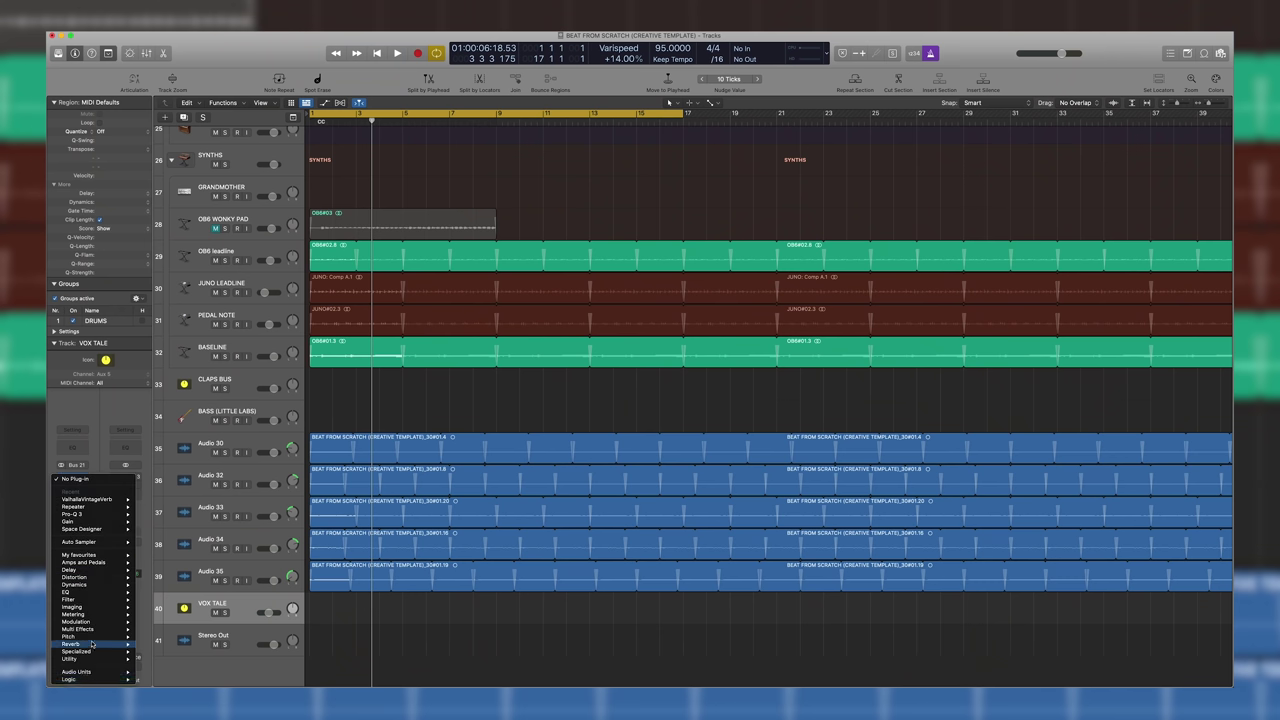
mouse_move(76, 671)
mouse_move(166, 657)
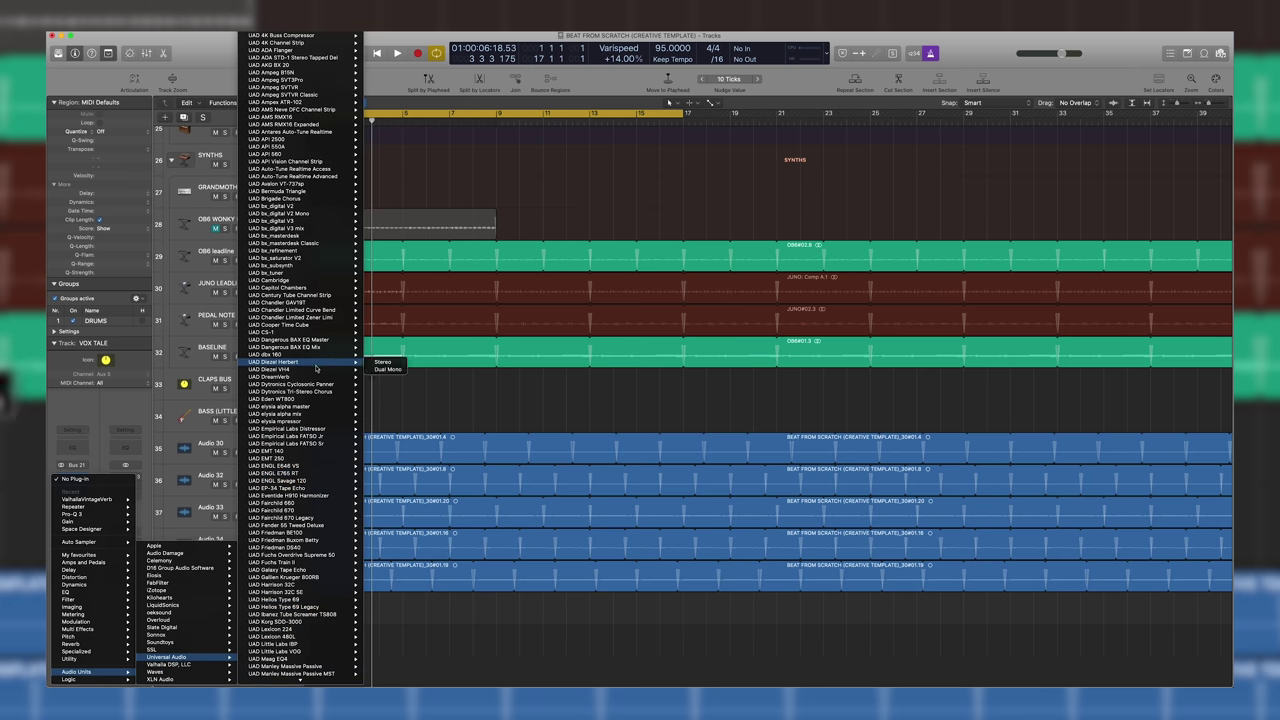
mouse_move(322, 385)
click(388, 385)
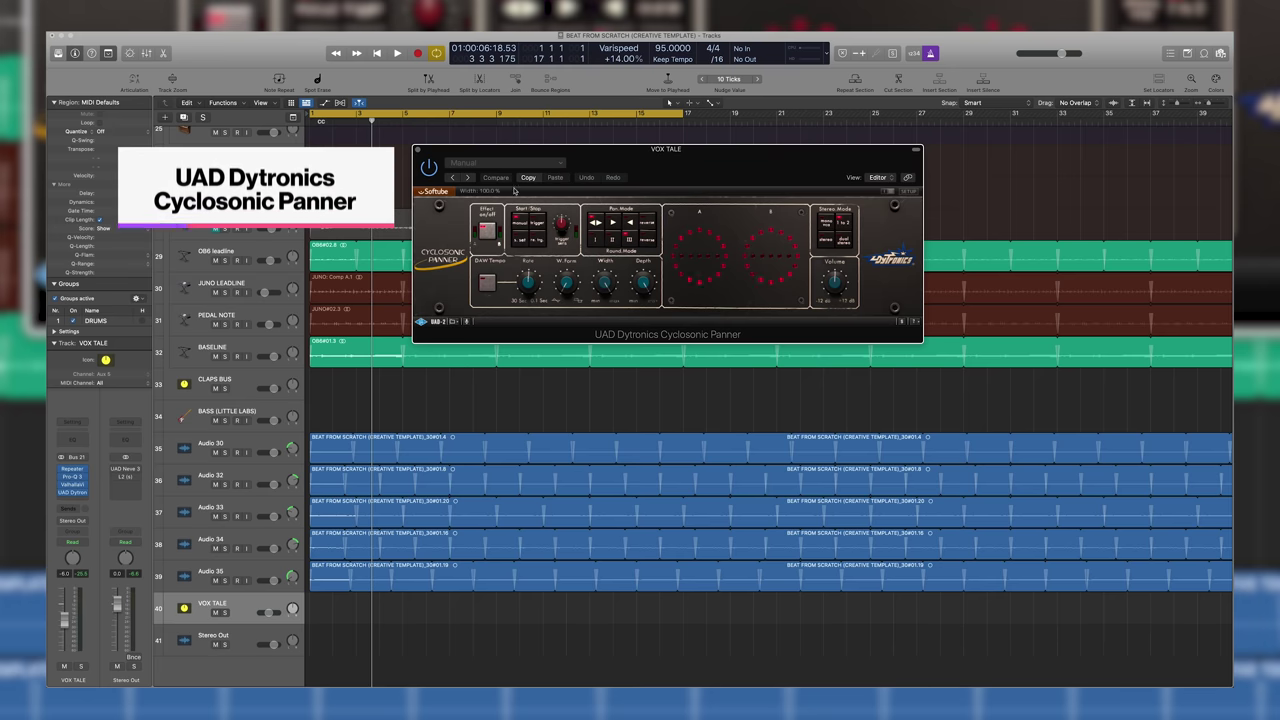
click(499, 164)
click(503, 165)
click(508, 164)
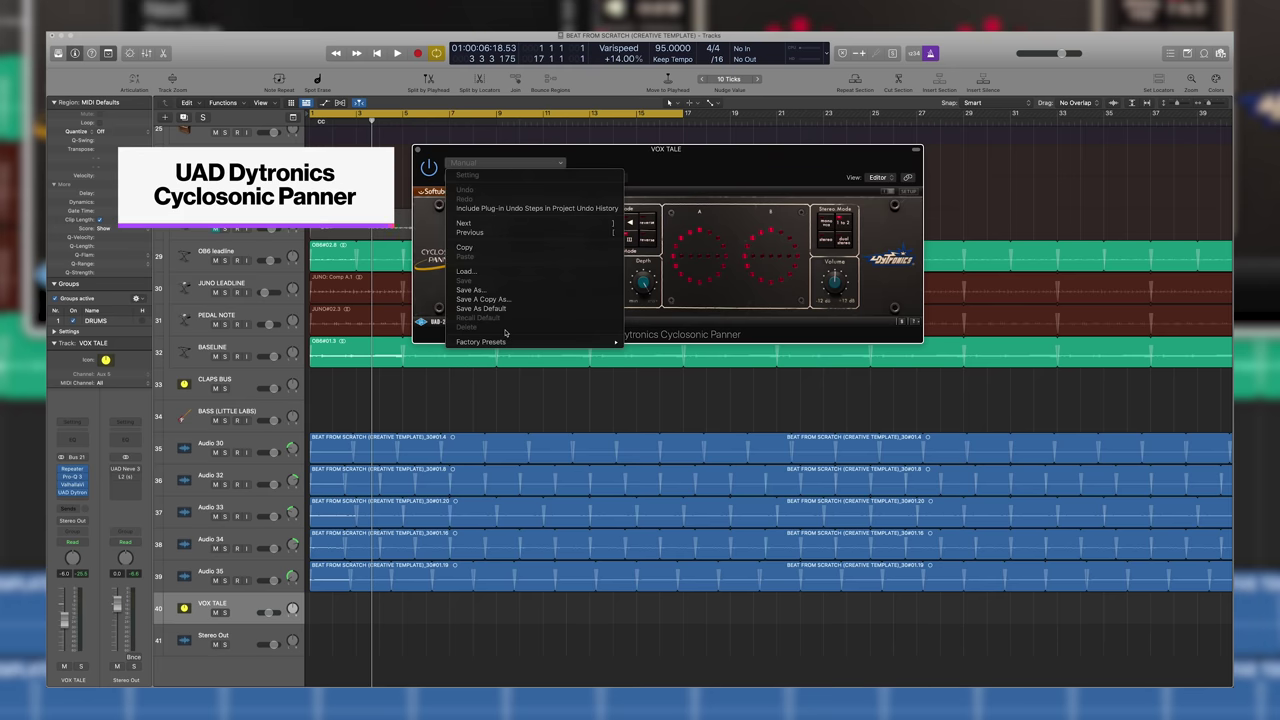
mouse_move(481, 341)
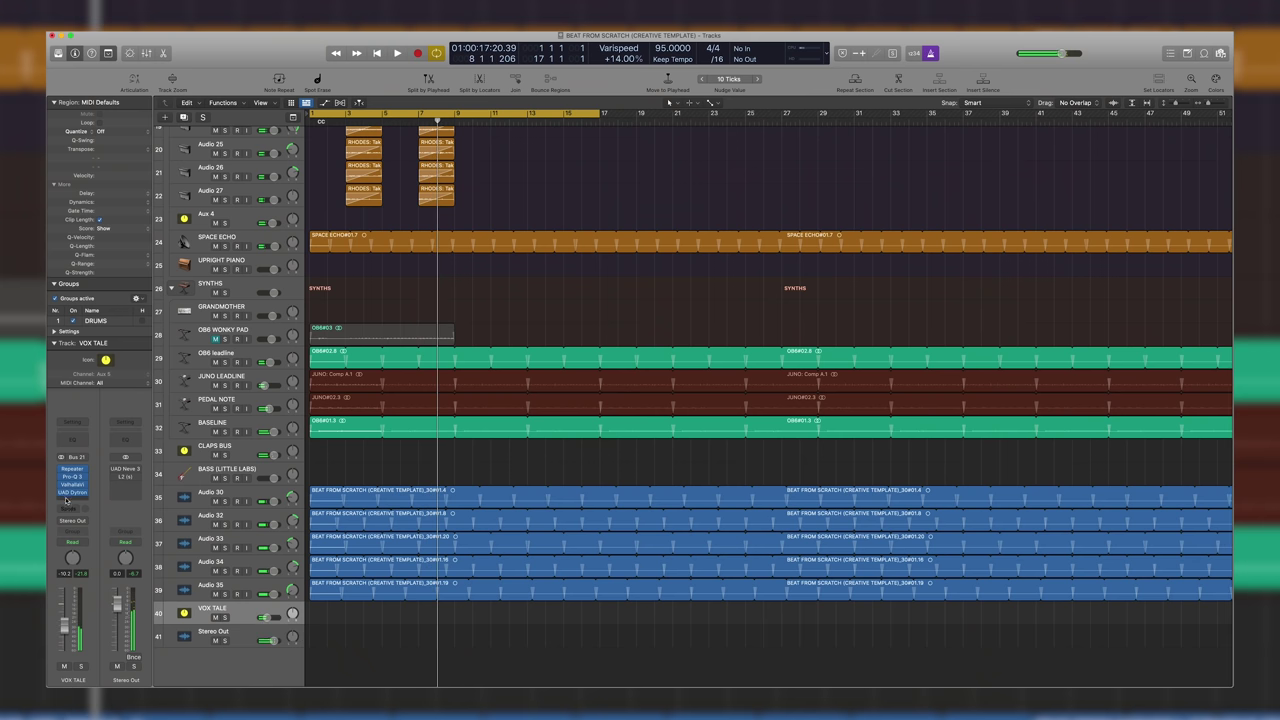
Insert a Platinum Digital Compressor on VOX TALE, side-chained to Audio 4, adjusting threshold and ratio, with 13 ms release and 1.0 dB make-up
click(68, 501)
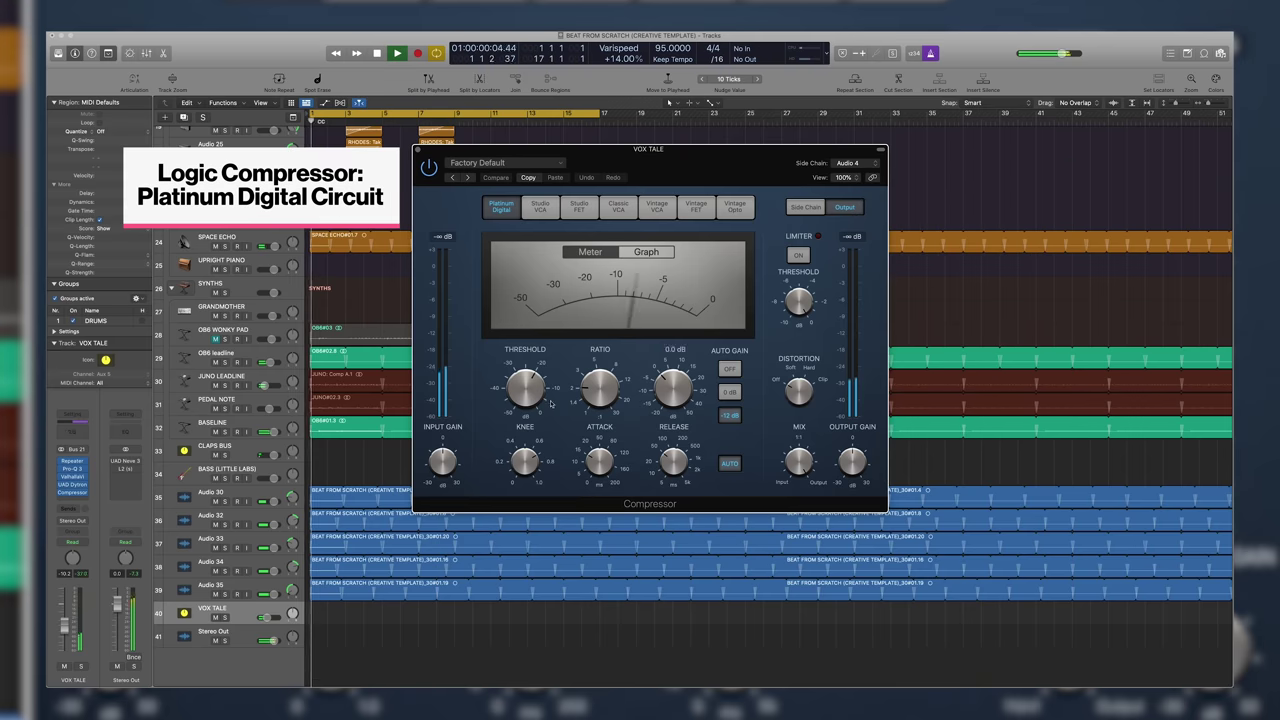
key(space)
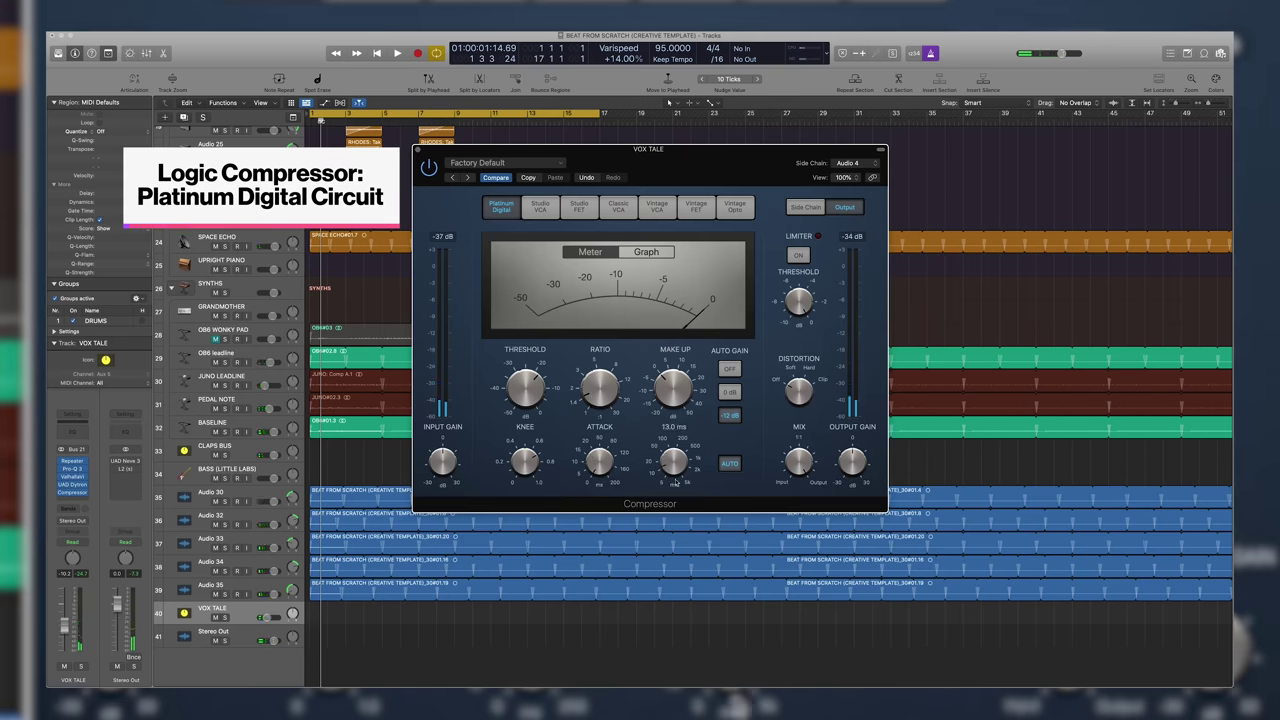
drag(538, 396, 527, 413)
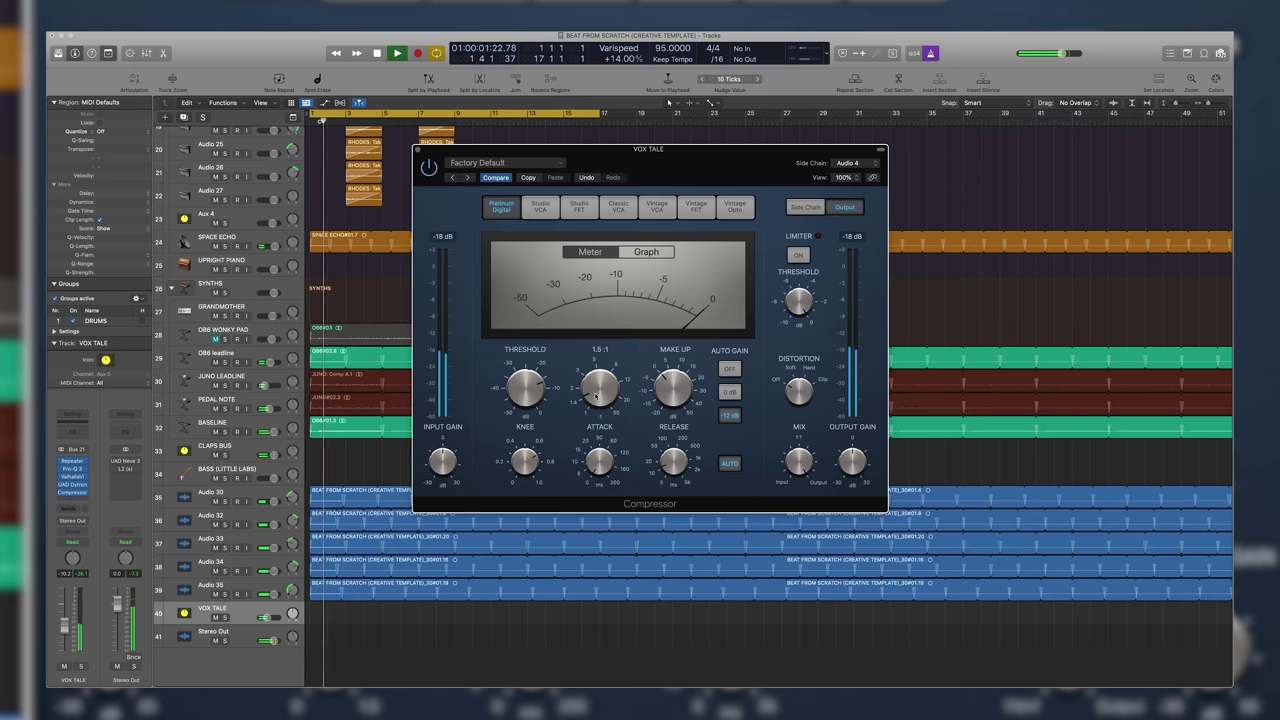
drag(600, 380, 603, 385)
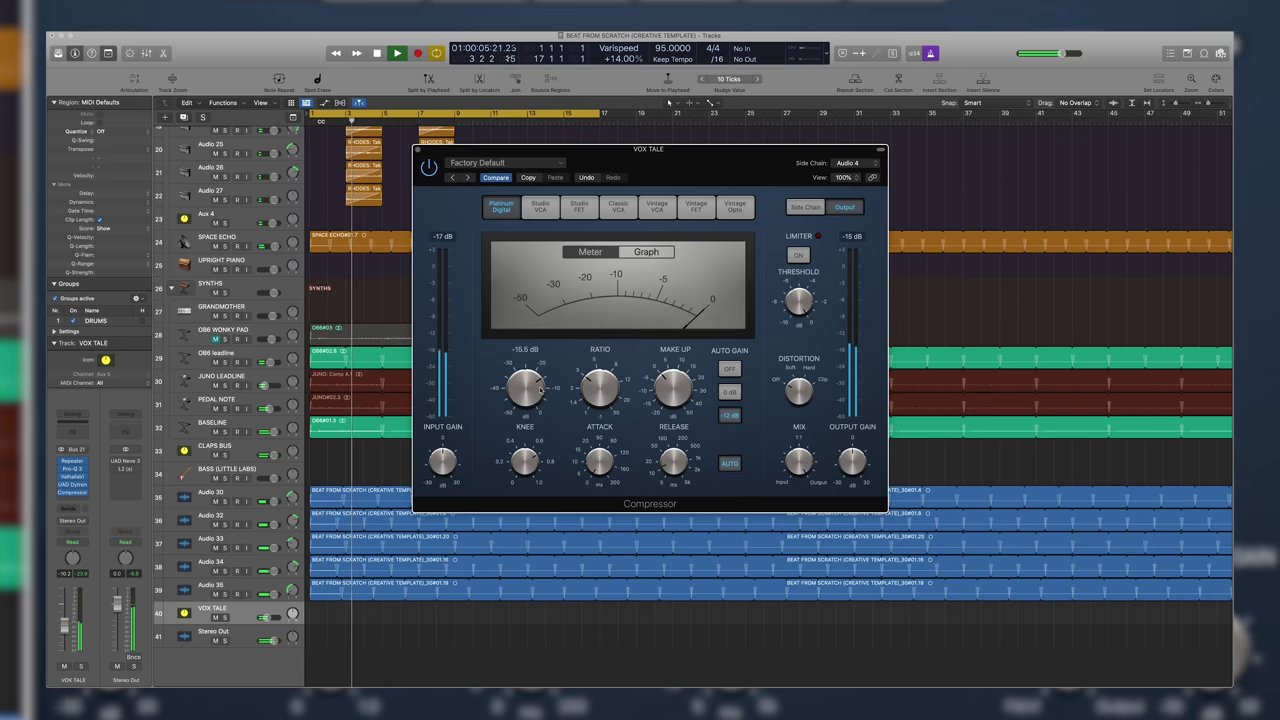
drag(668, 390, 662, 398)
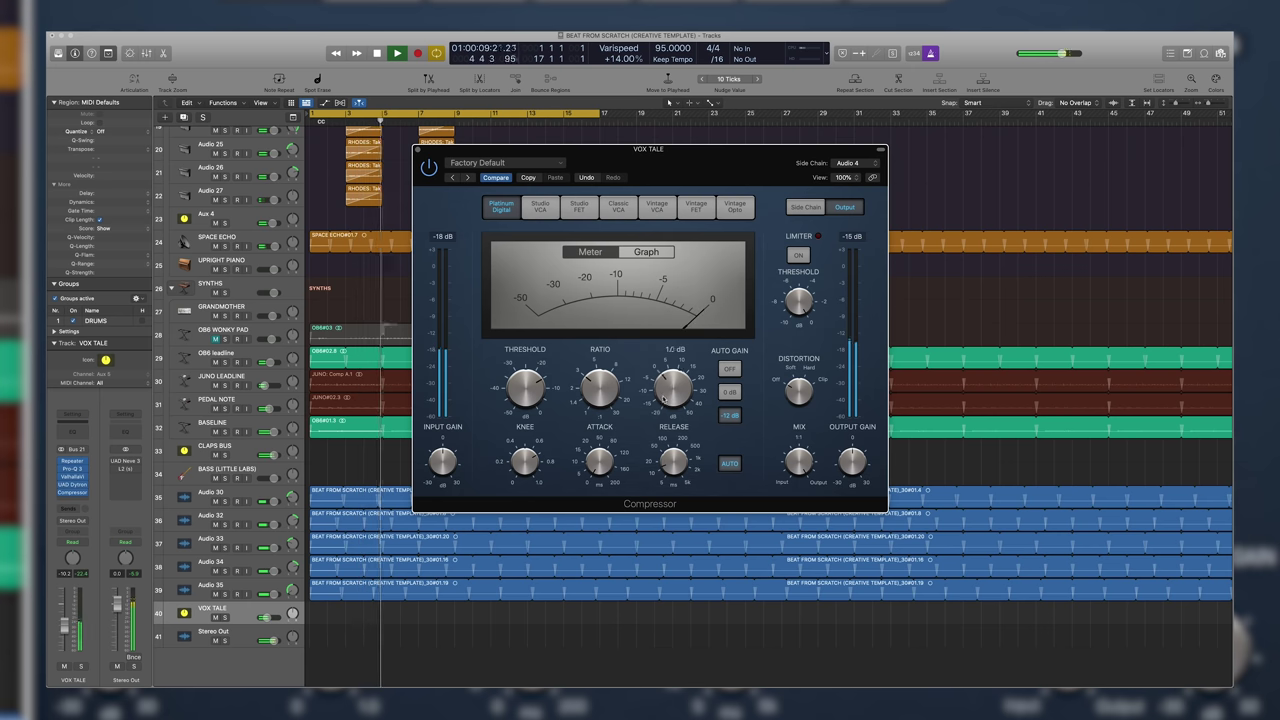
key(space)
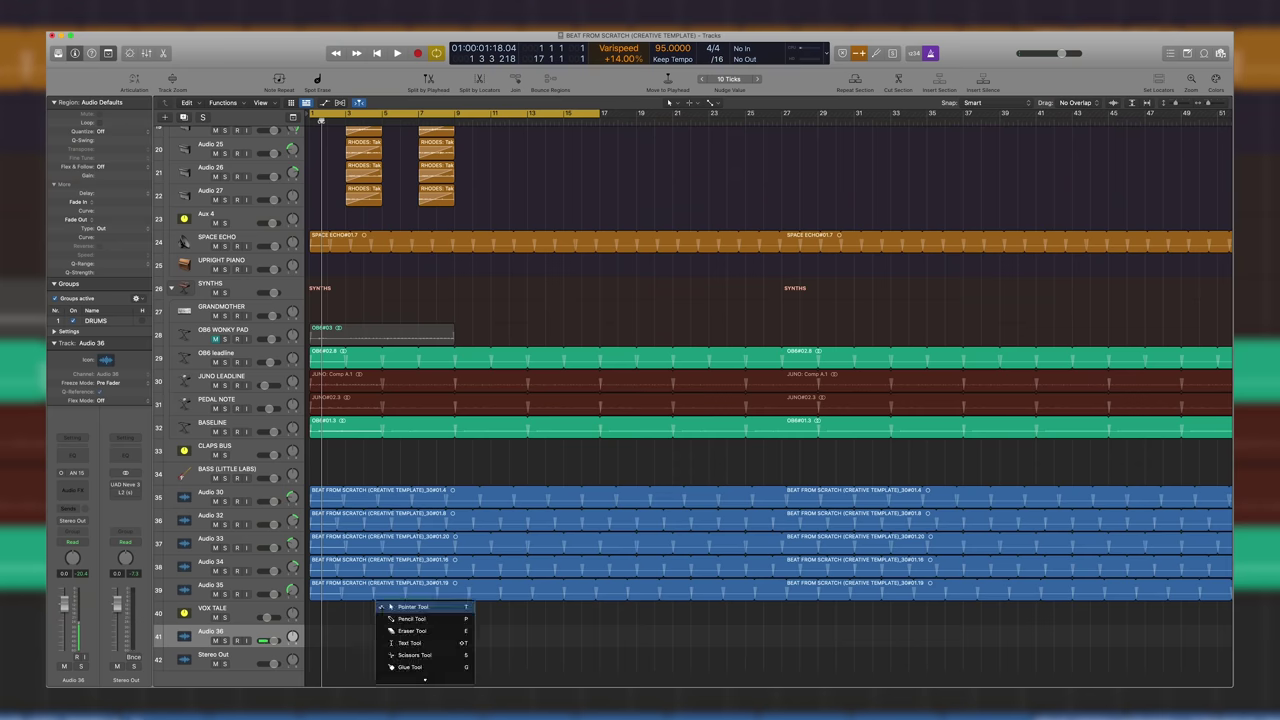
Choose the Pointer Tool and record a new vocal take on Audio 36 across bars 1 to 17
click(390, 607)
scroll(381, 608, down, 3)
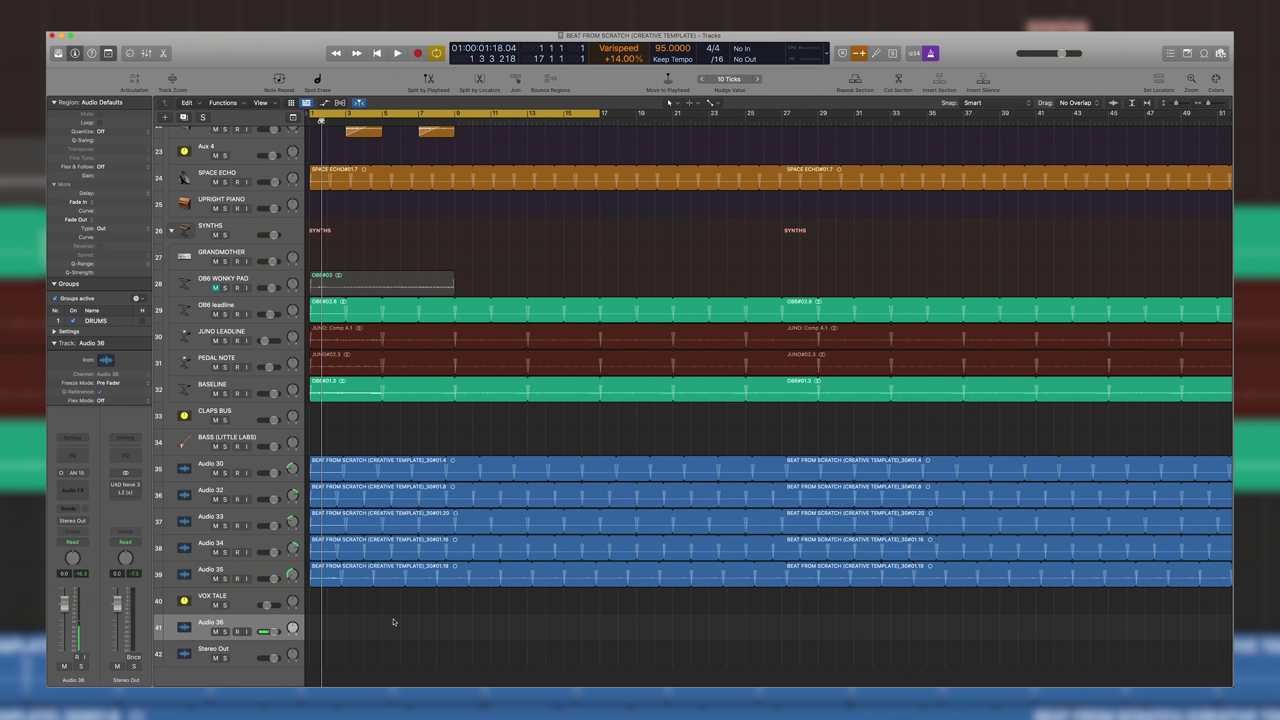
key(r)
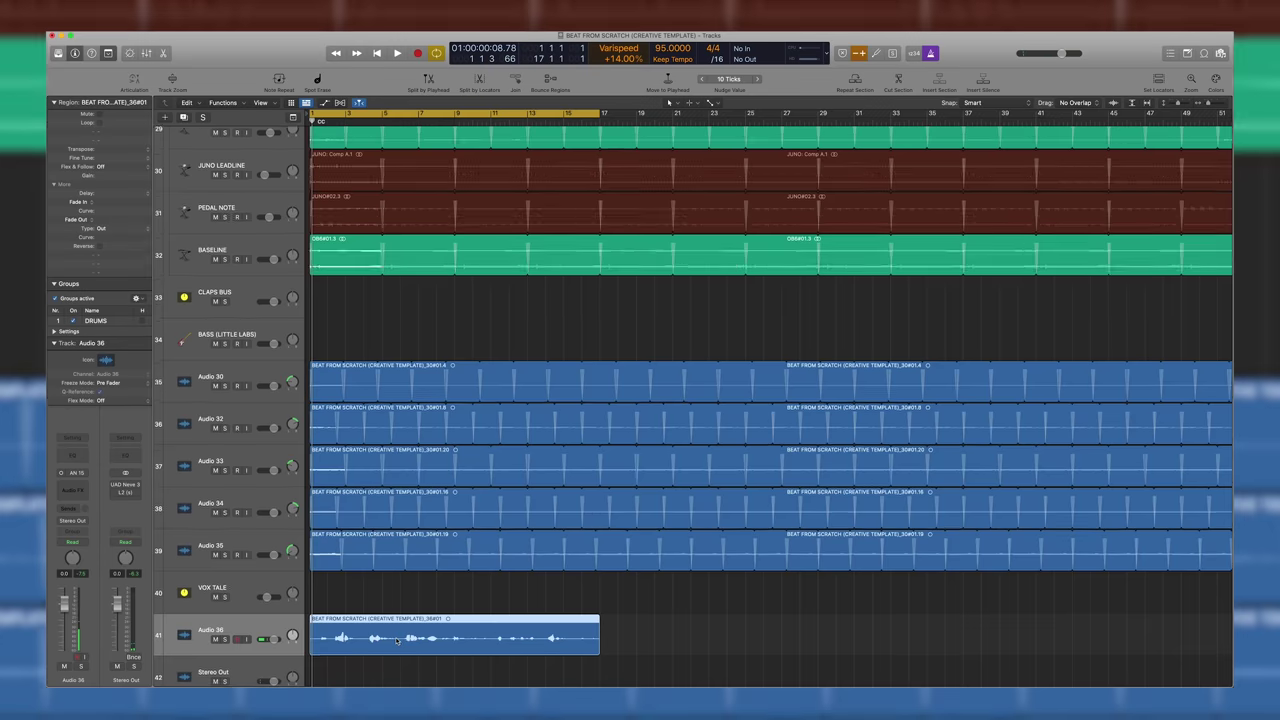
Split the Audio 36 recording just before the main vocal phrase in bar 2 and delete the section ahead of it
key(super+Down)
key(t)
key(t)
key(super+Right)
key(super+Right)
key(super+Right)
key(super+Right)
click(397, 608)
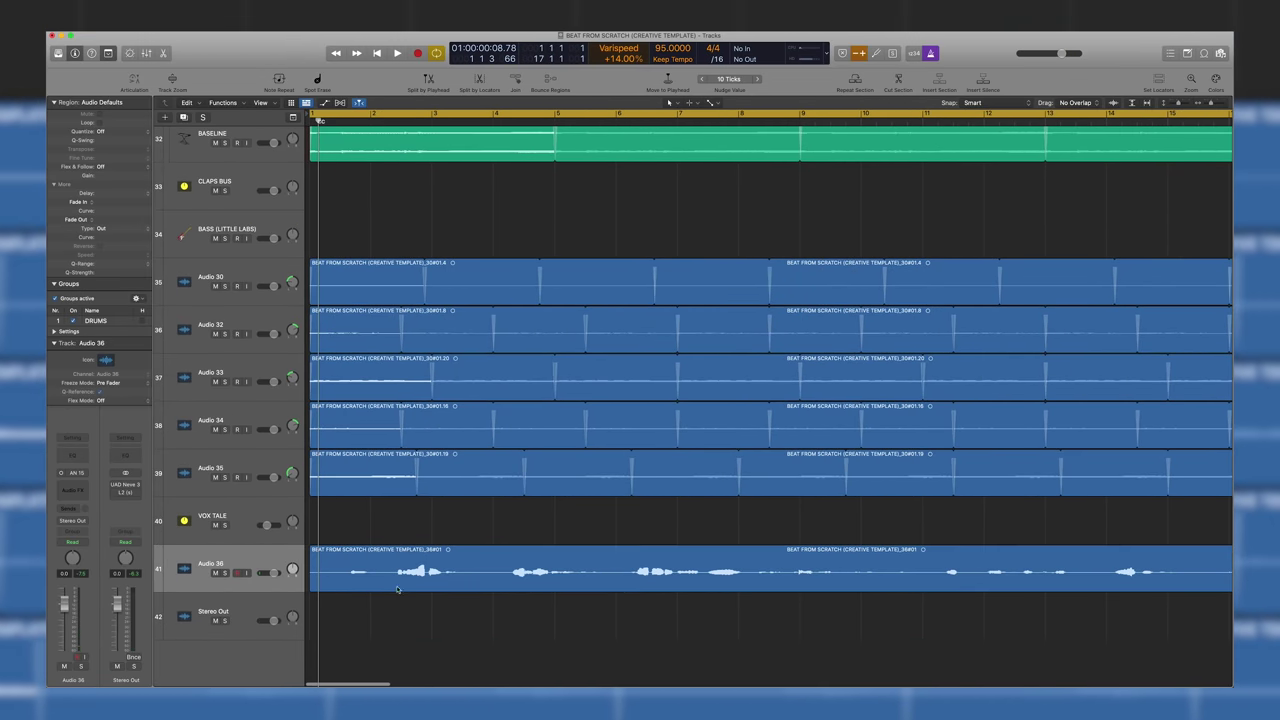
super+double_click(397, 575)
key(Delete)
Split the Audio 36 recording before the second vocal phrase in bar 4 and trim the start of the new region
click(510, 583)
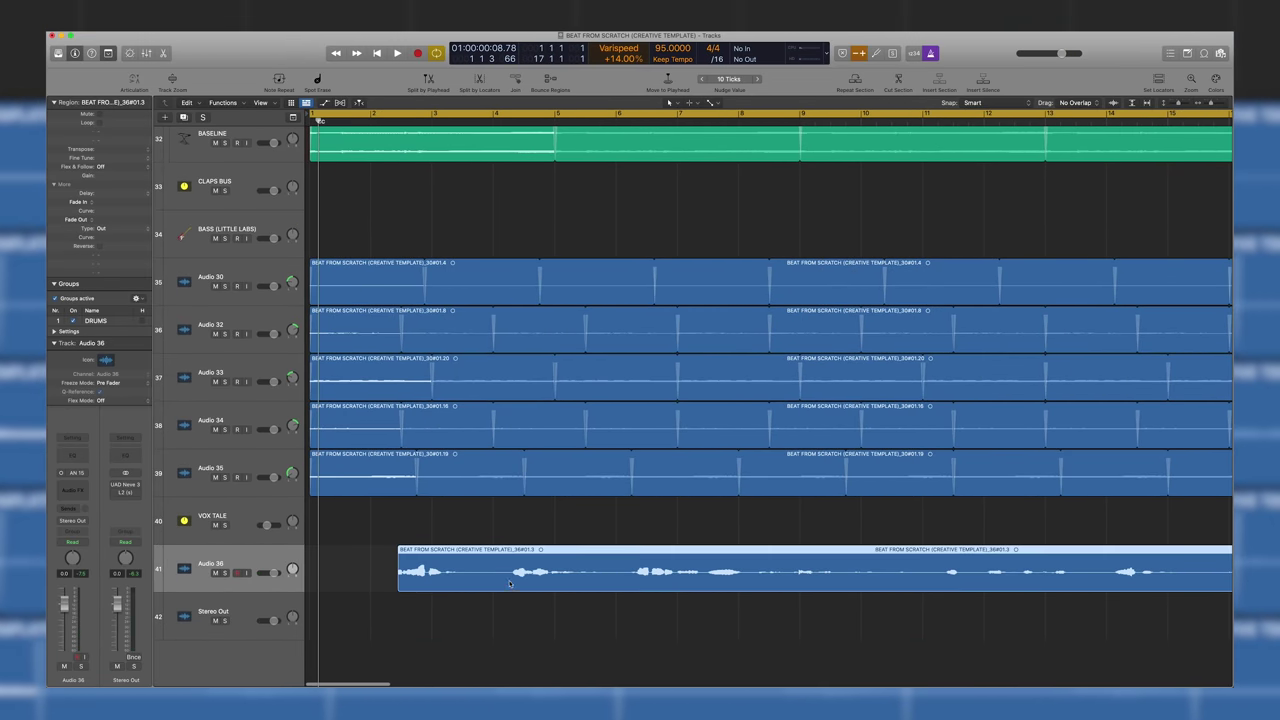
super+double_click(510, 574)
click(541, 580)
scroll(542, 580, right, 2)
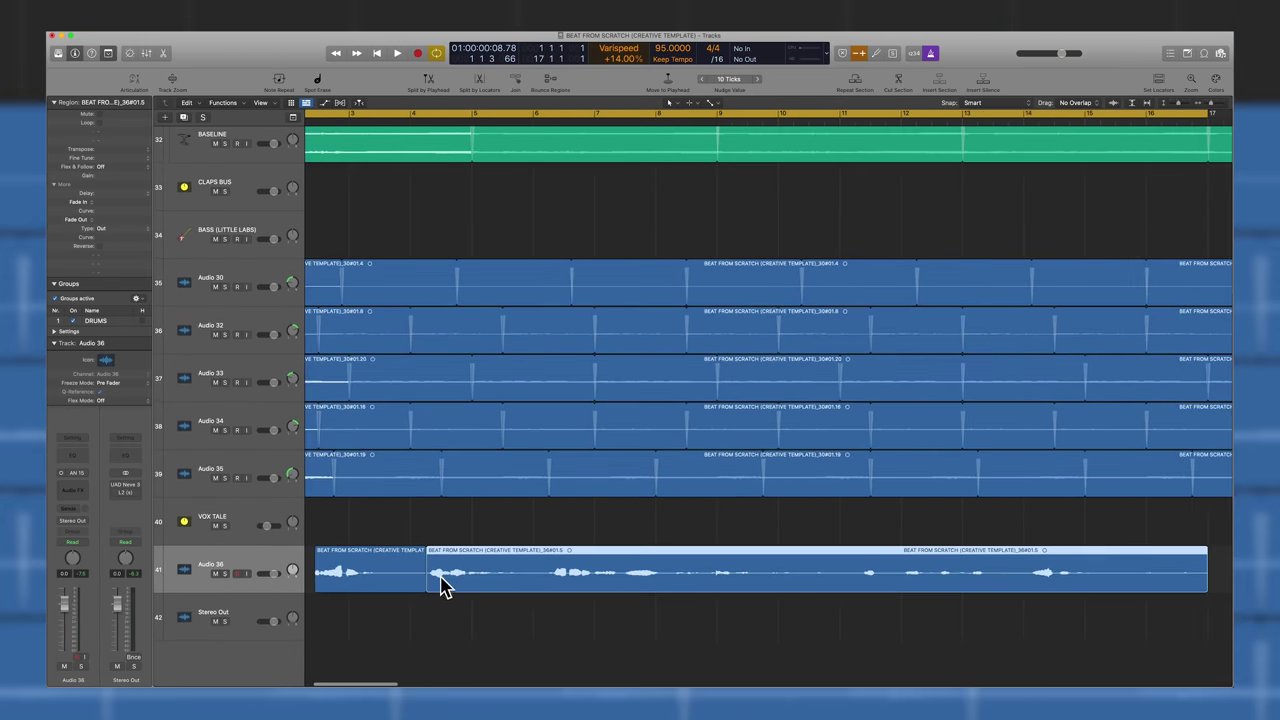
drag(429, 585, 433, 585)
click(591, 606)
Slice the rest of the Audio 36 recording into separate regions at the start of each remaining vocal phrase
click(554, 579)
super+double_click(553, 576)
scroll(555, 578, right, 2)
super+click(582, 575)
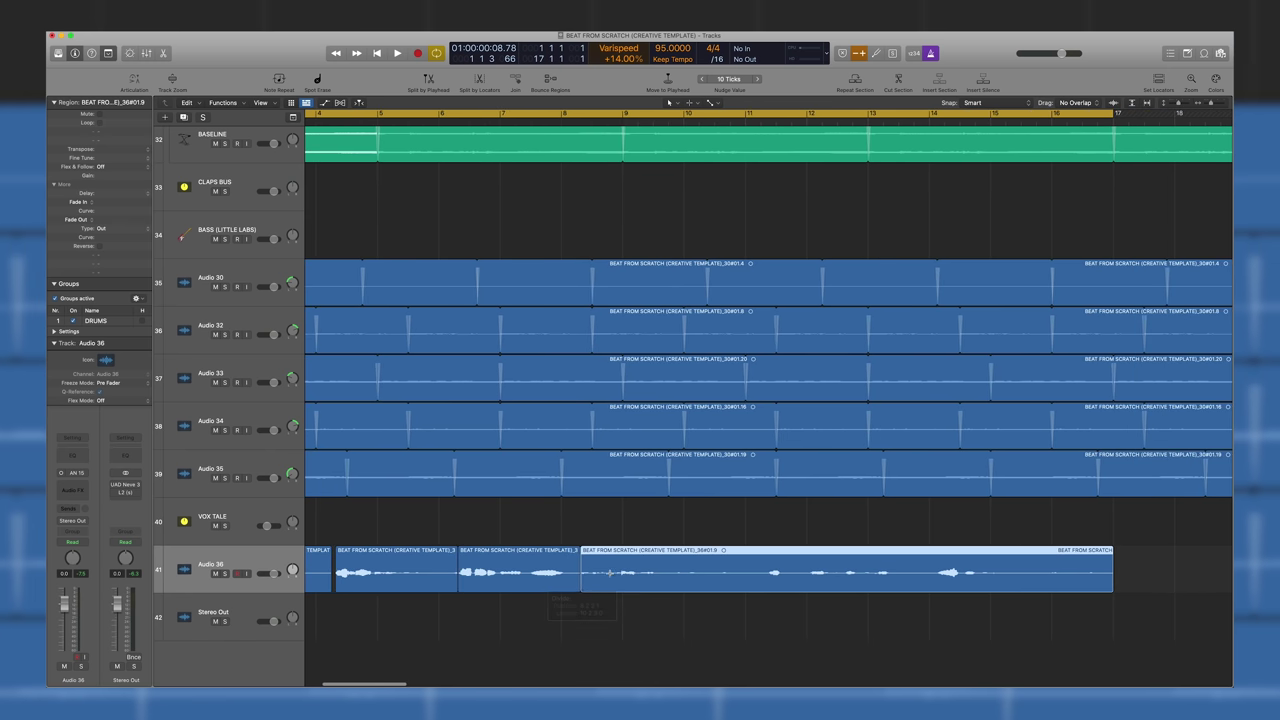
super+click(619, 573)
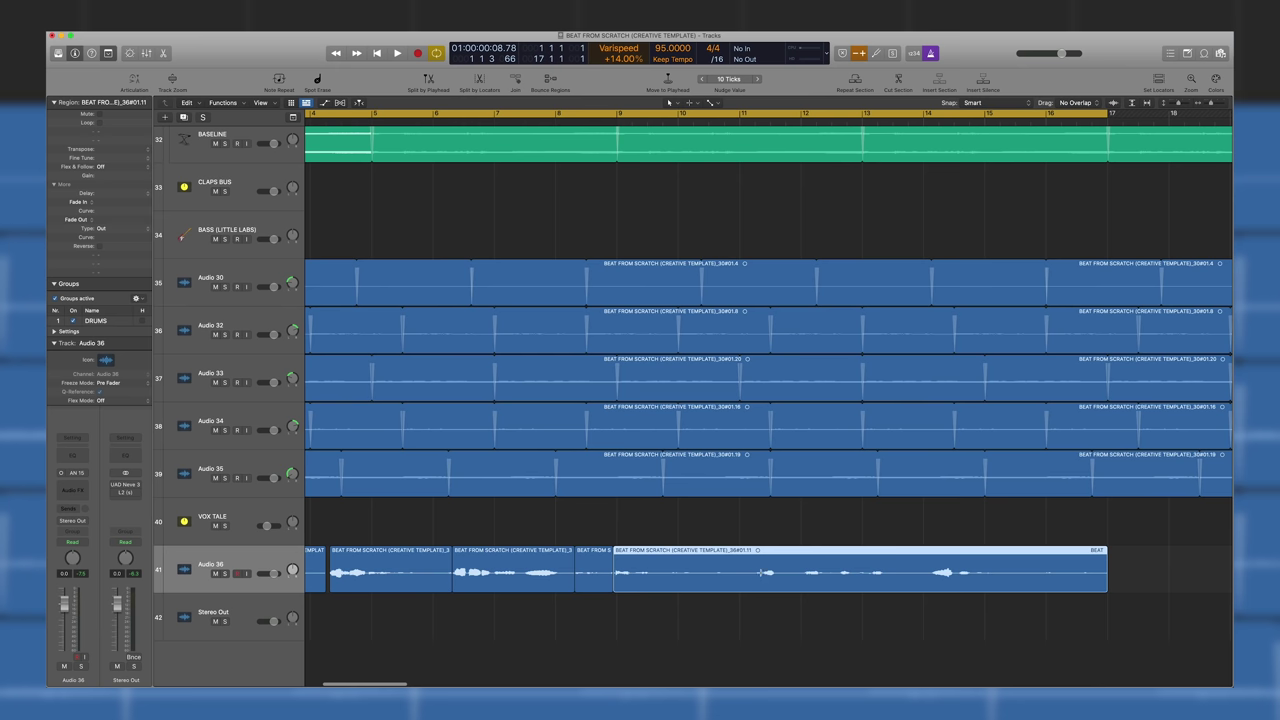
super+click(762, 573)
super+click(805, 573)
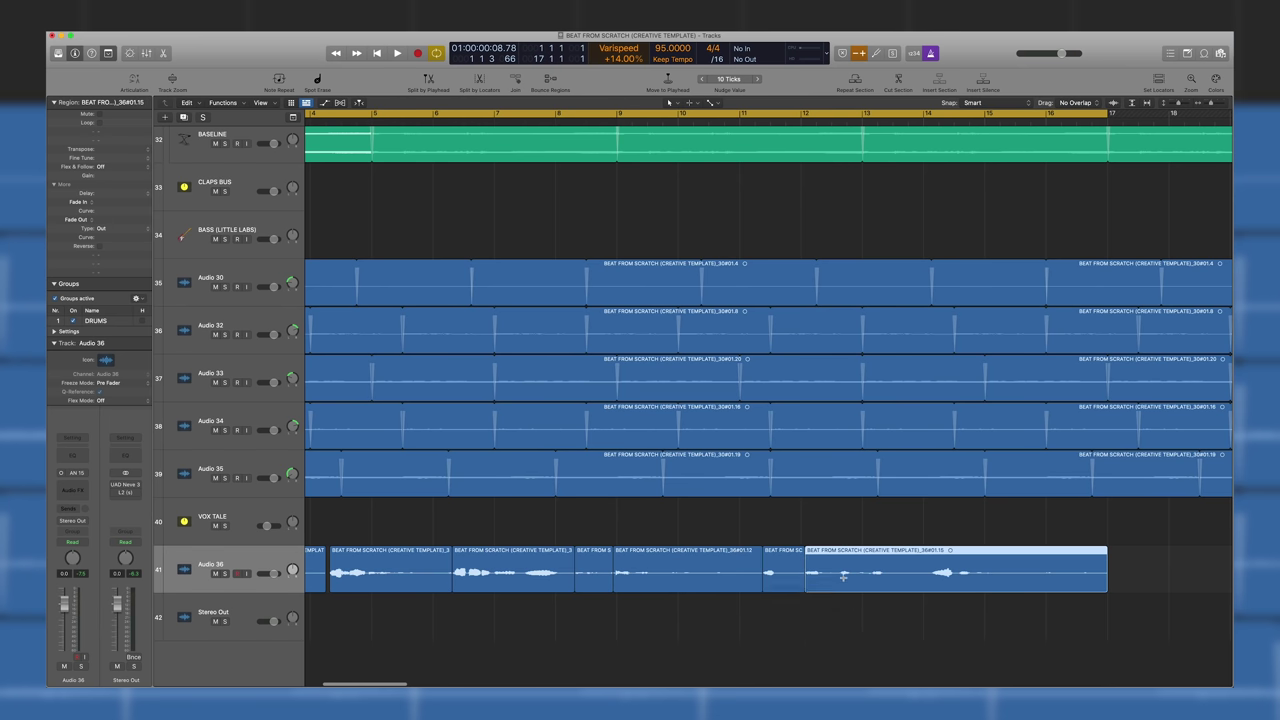
super+click(837, 574)
super+click(871, 574)
super+click(930, 574)
Select all ten Audio 36 slices and convert them to a new Sampler track with zones created from regions
key(super+Left)
key(super+Left)
drag(858, 573, 579, 564)
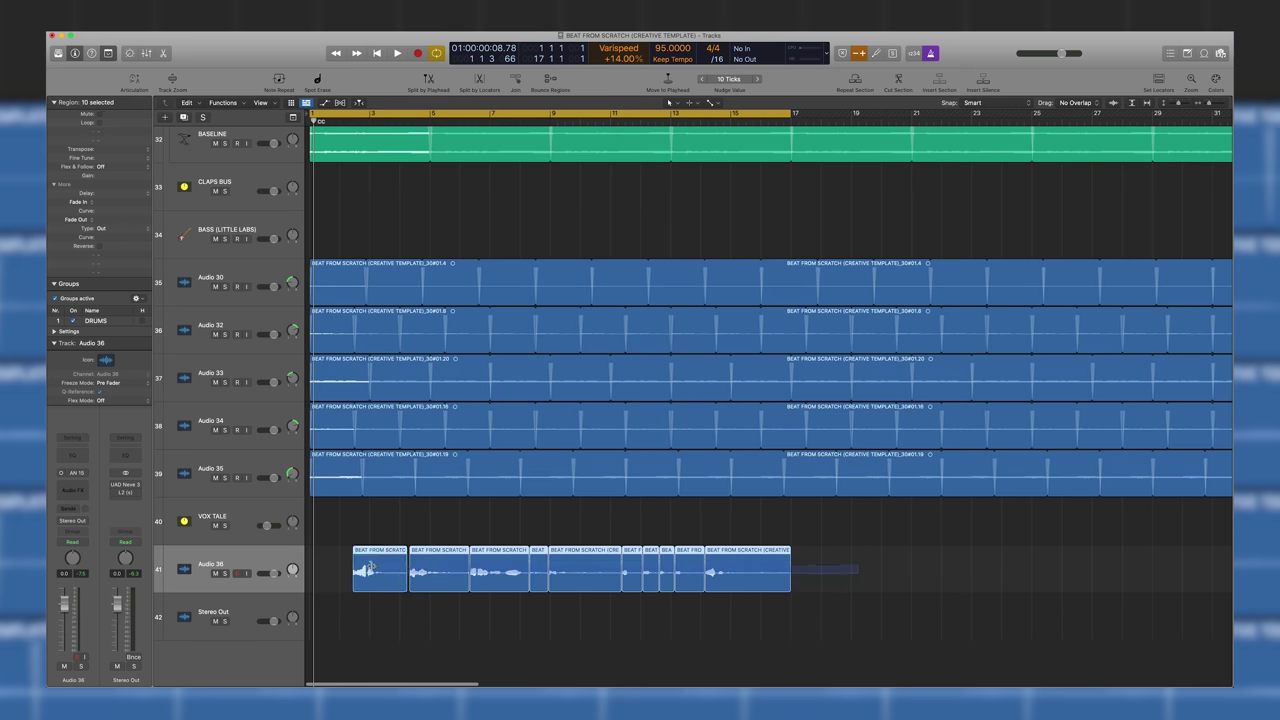
key(ctrl+e)
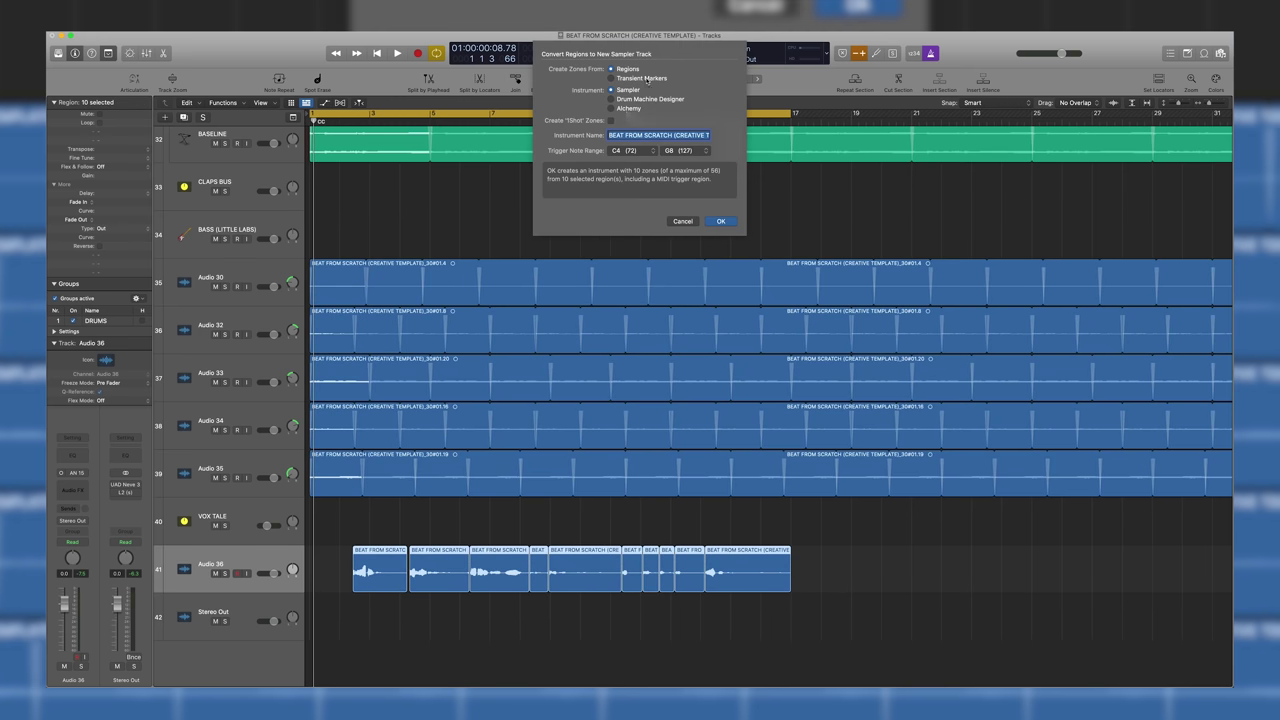
click(717, 221)
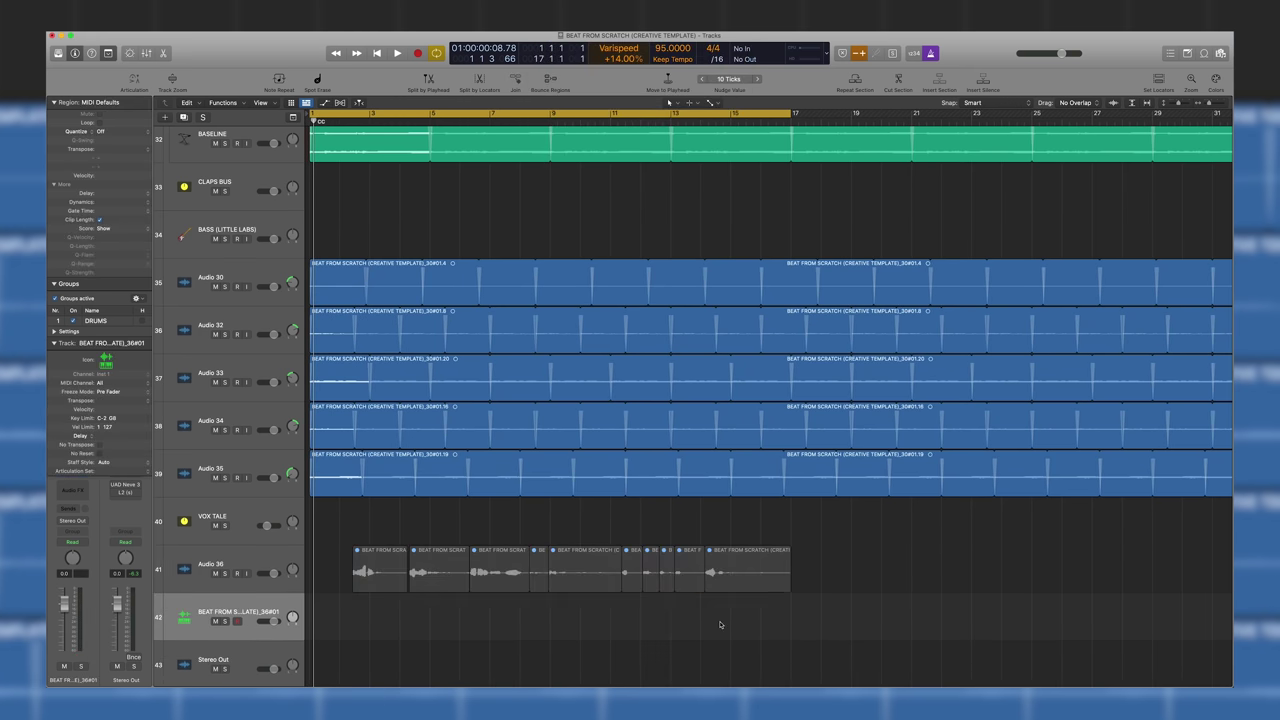
Insert Pro-Q 3 on the new sampler track and filter out the low and high ends of the vocal slices
click(73, 489)
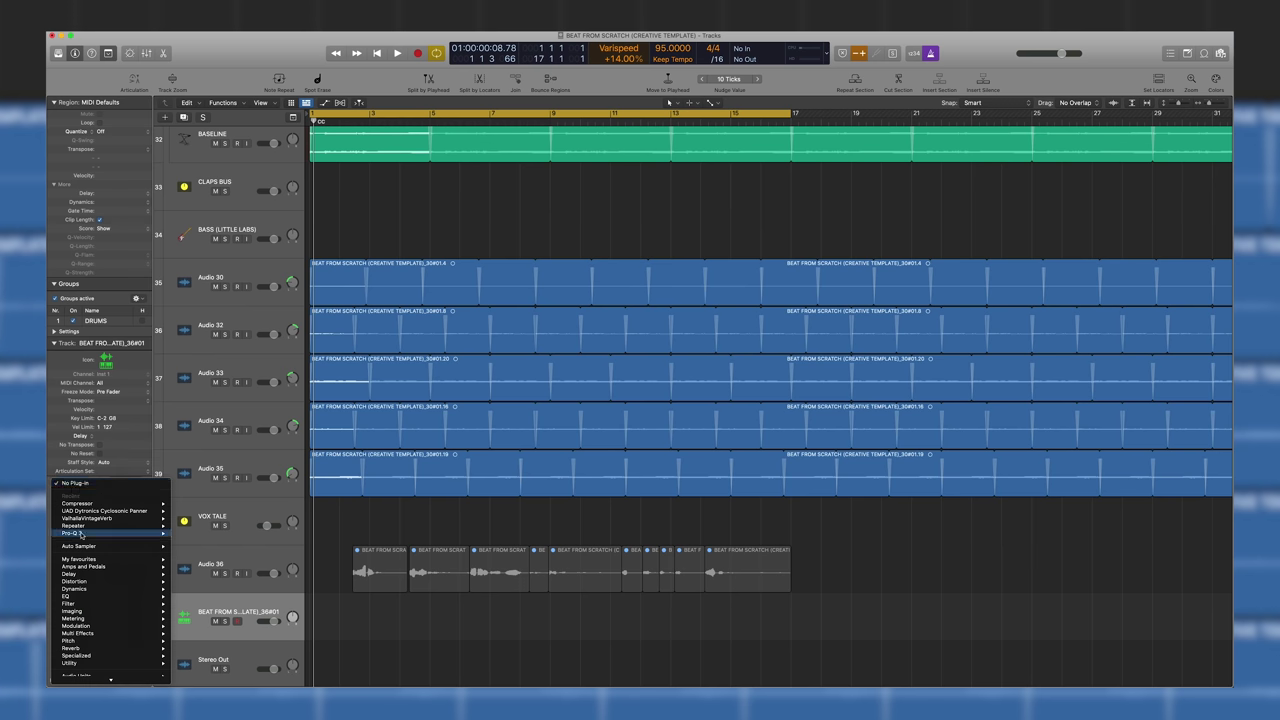
click(185, 533)
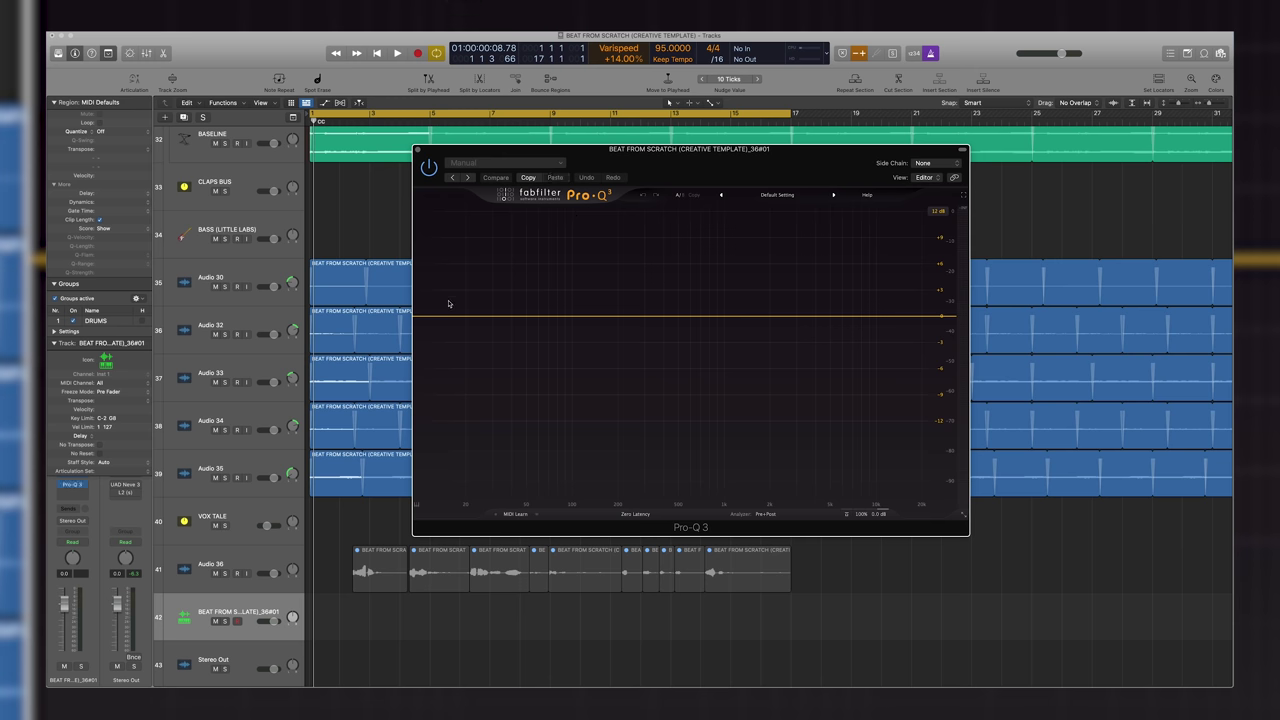
drag(429, 317, 610, 317)
drag(950, 317, 862, 318)
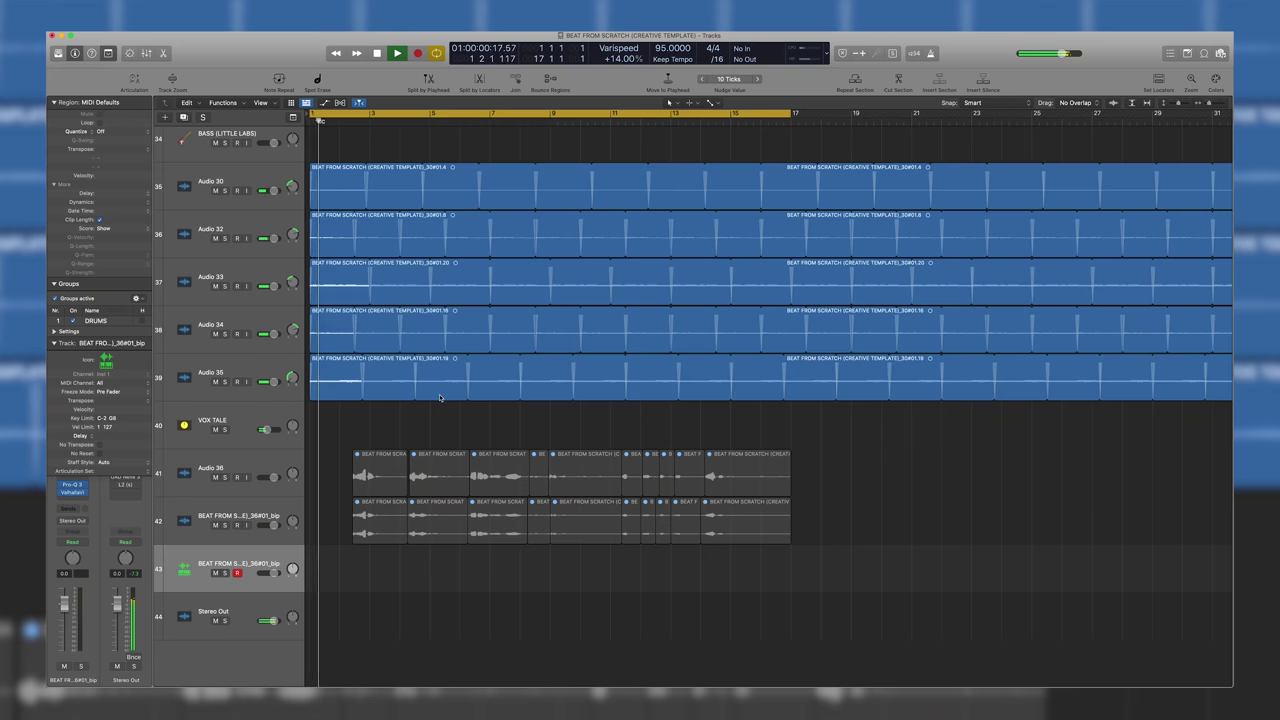
Play the vocal slices with Musical Typing over the looping beat and record a short phrase on the sampler track
key(space)
right_click(436, 393)
key(Escape)
key(super+k)
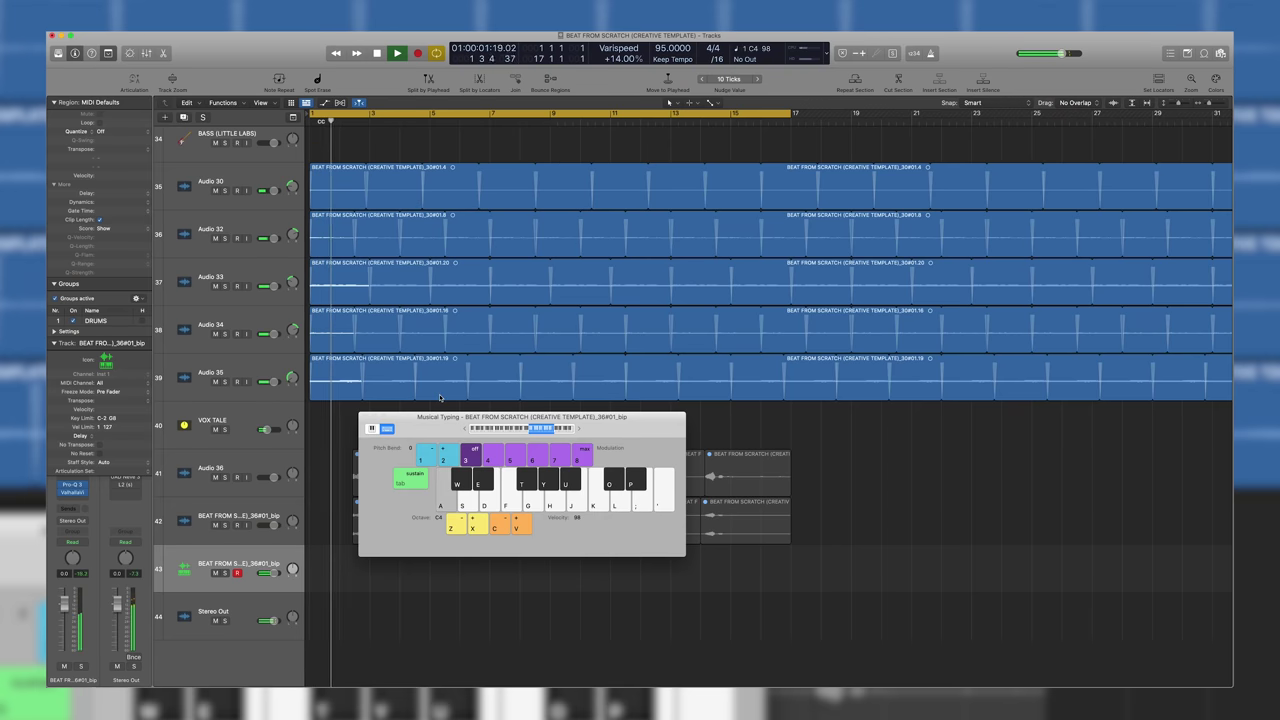
key(f)
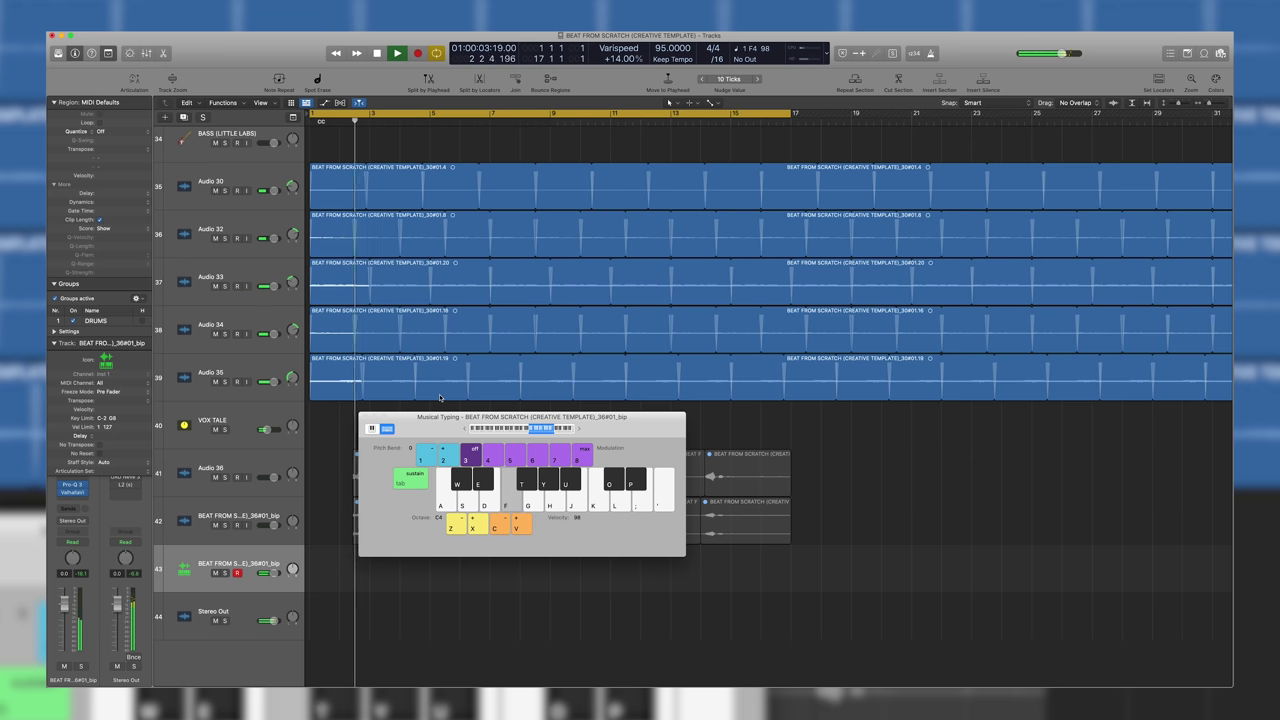
key(h)
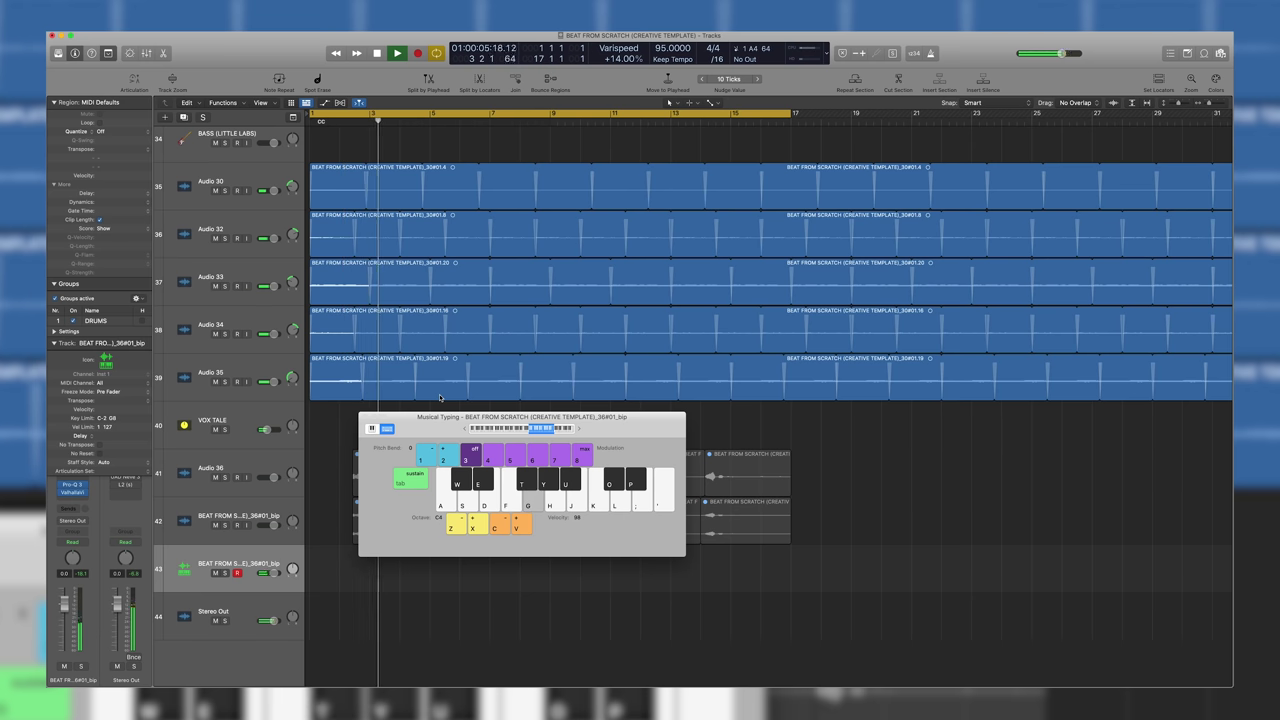
key(y)
key(u)
key(j)
key(t)
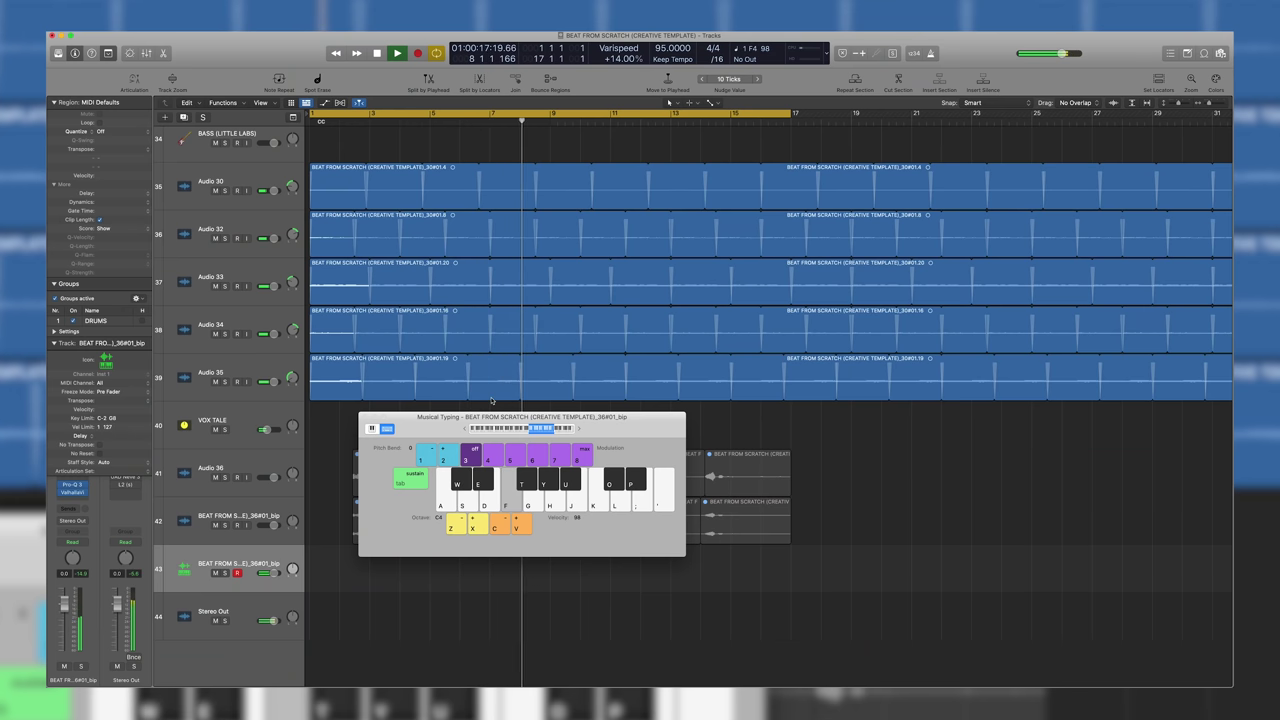
key(a)
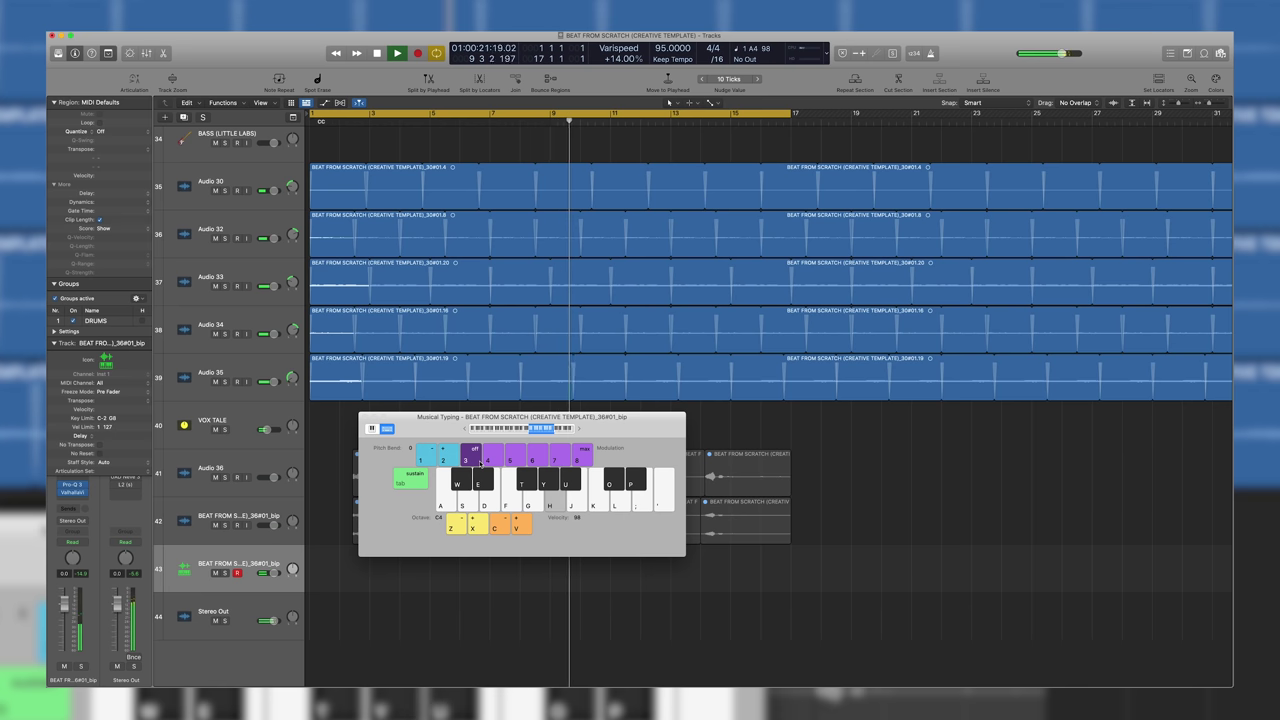
key(k)
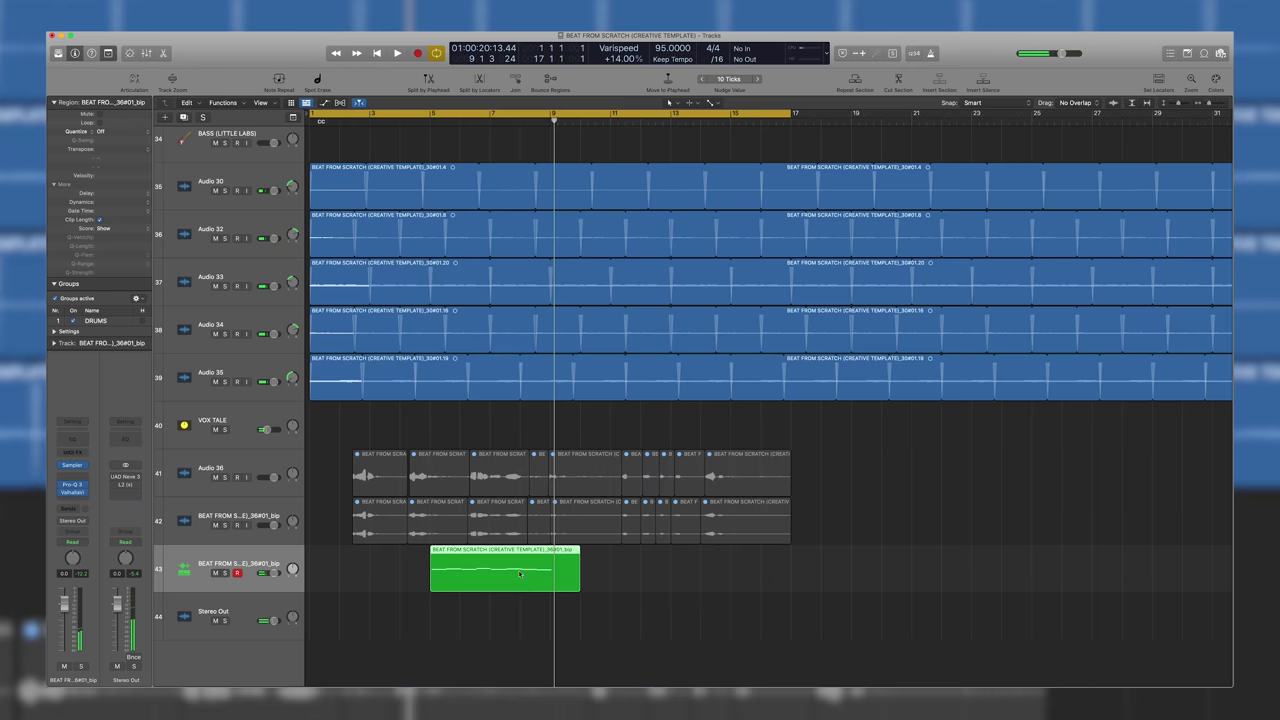
Quantize the recorded sampler phrase to 1/16 Note and split its region at bar 6, splitting the notes that cross the cut
key(super+Down)
scroll(519, 574, down, 2)
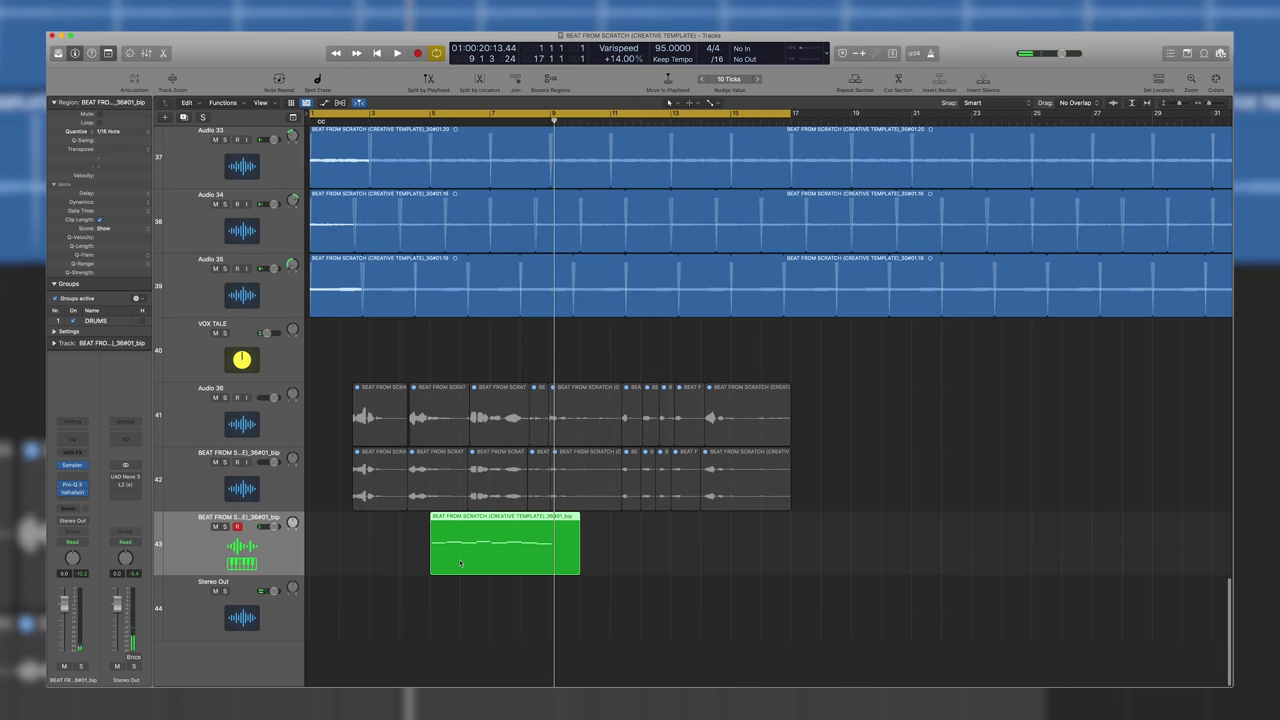
click(460, 563)
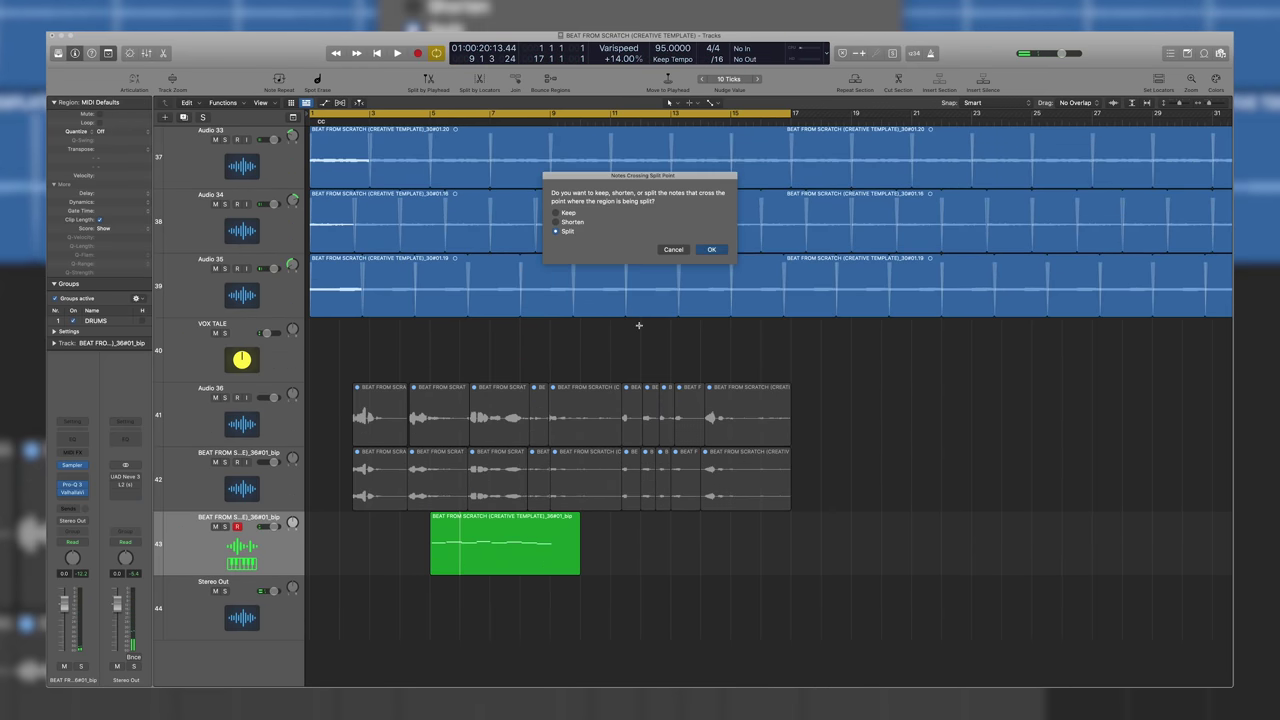
key(Return)
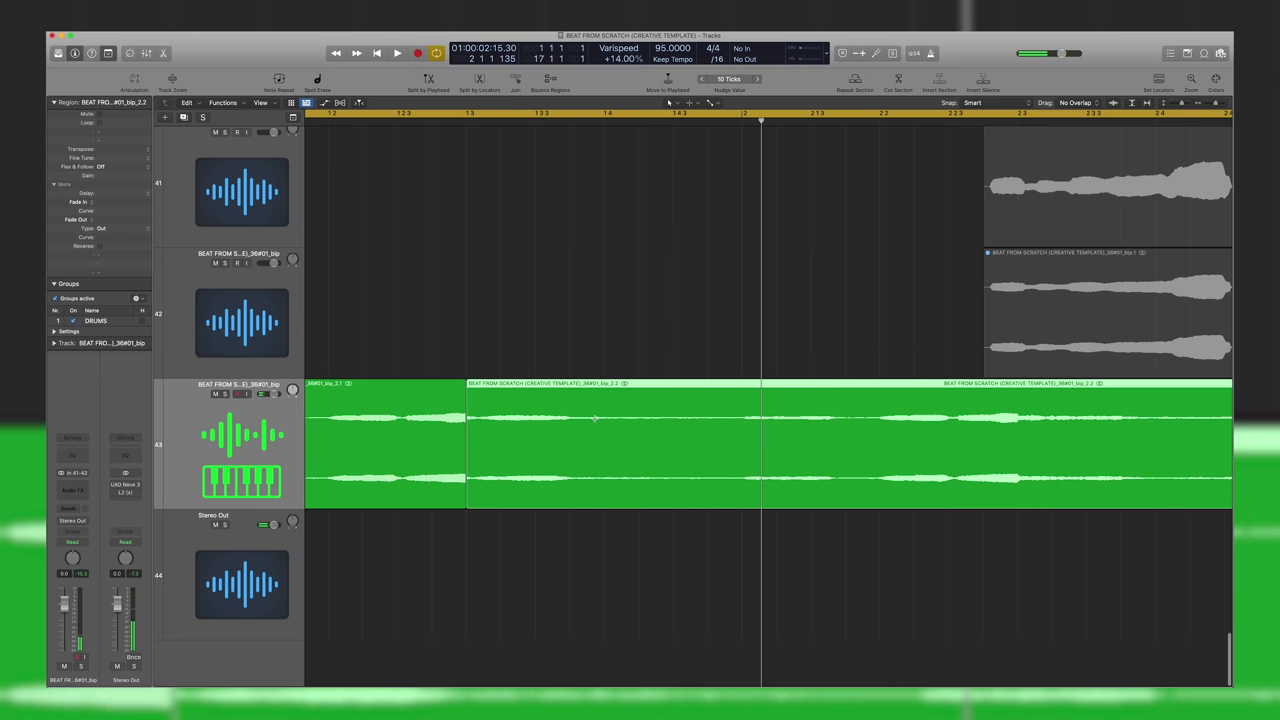
Split the bounced vocal chop region at bar 1 beat 4 and copy the preceding slice to a new track at beat 4, reversed
click(600, 480)
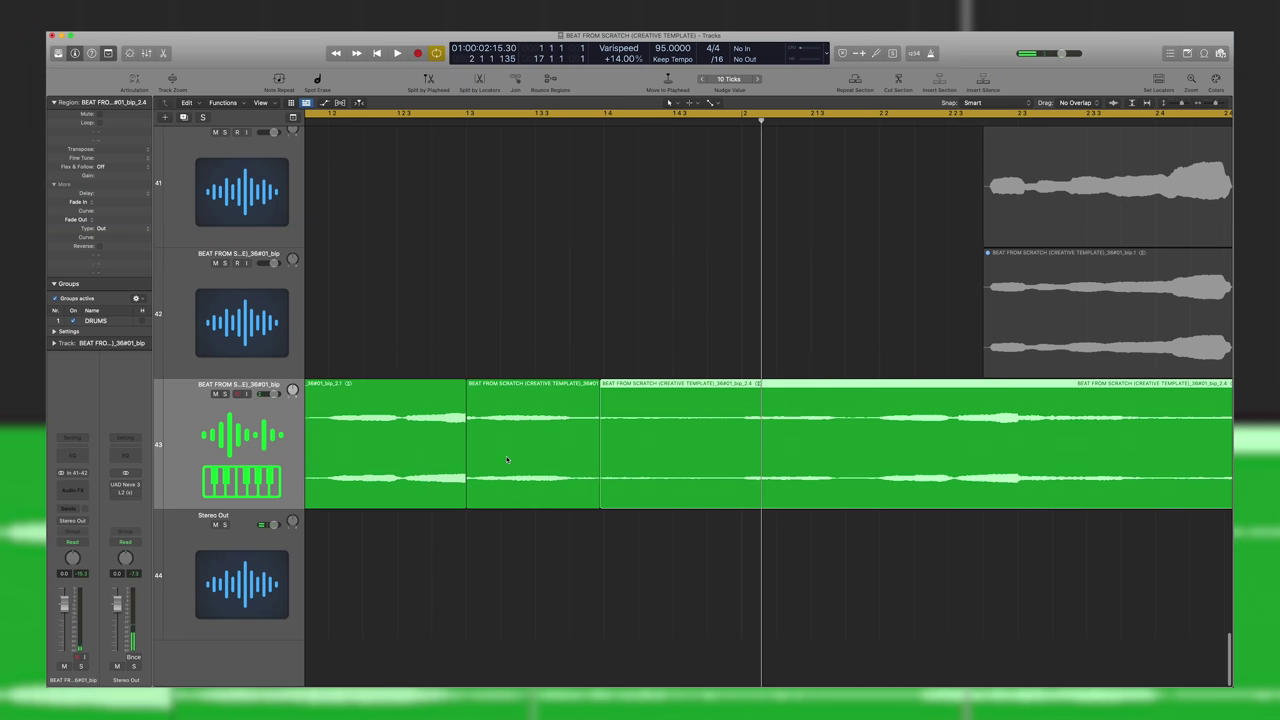
drag(560, 470, 697, 548)
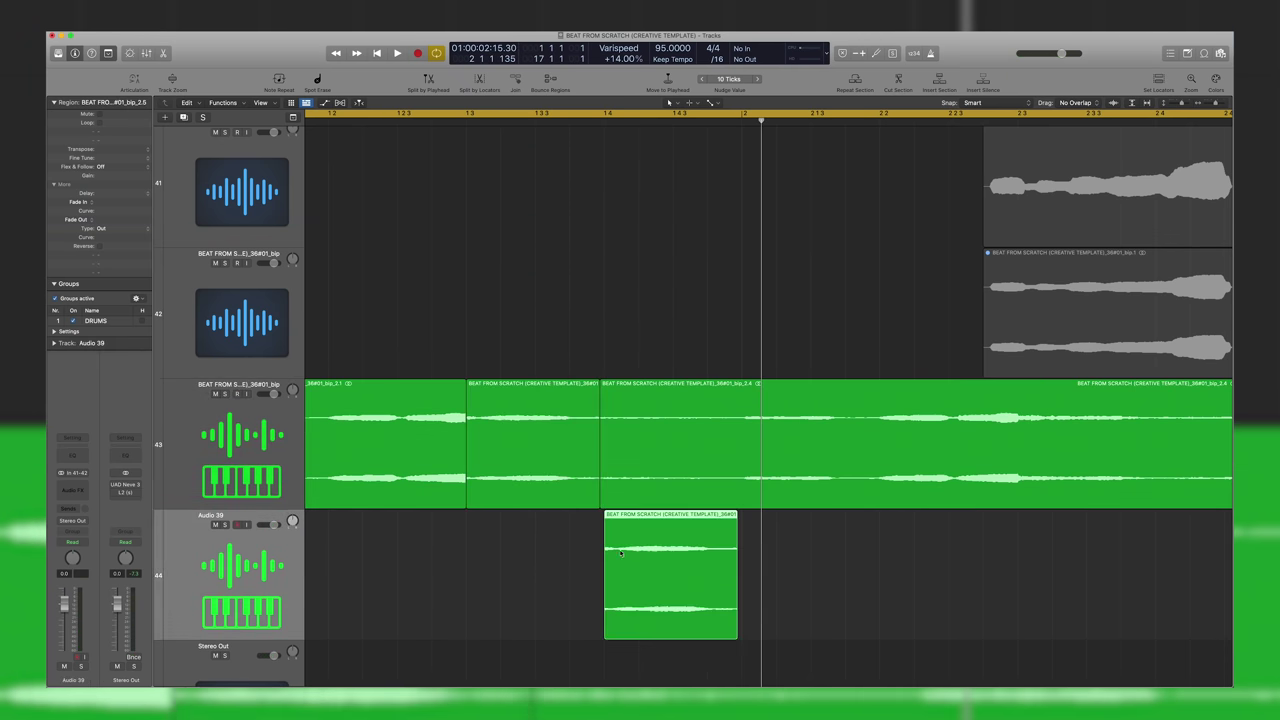
scroll(587, 548, down, 2)
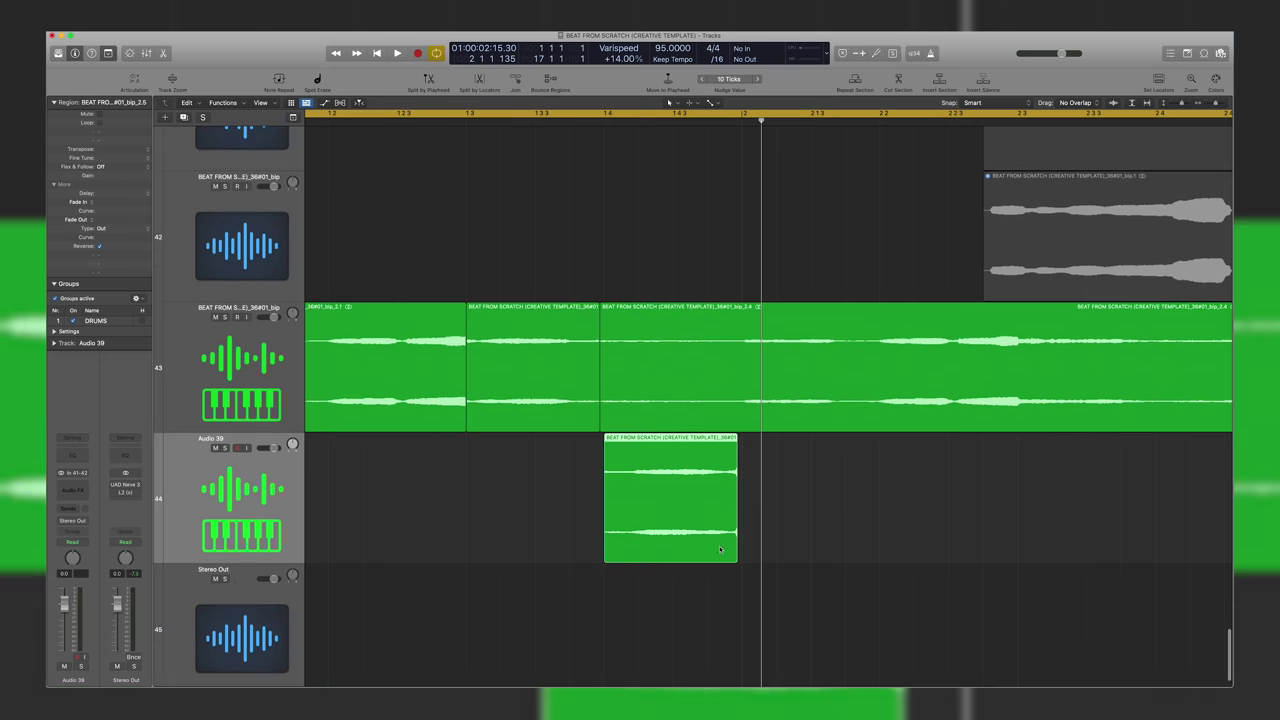
Apply a long fade-in across the reversed vocal slice on the Audio 39 track
drag(737, 553, 834, 543)
drag(730, 522, 645, 580)
drag(528, 540, 593, 540)
mouse_move(594, 440)
mouse_down()
mouse_move(745, 442)
mouse_move(760, 470)
mouse_move(741, 472)
mouse_up()
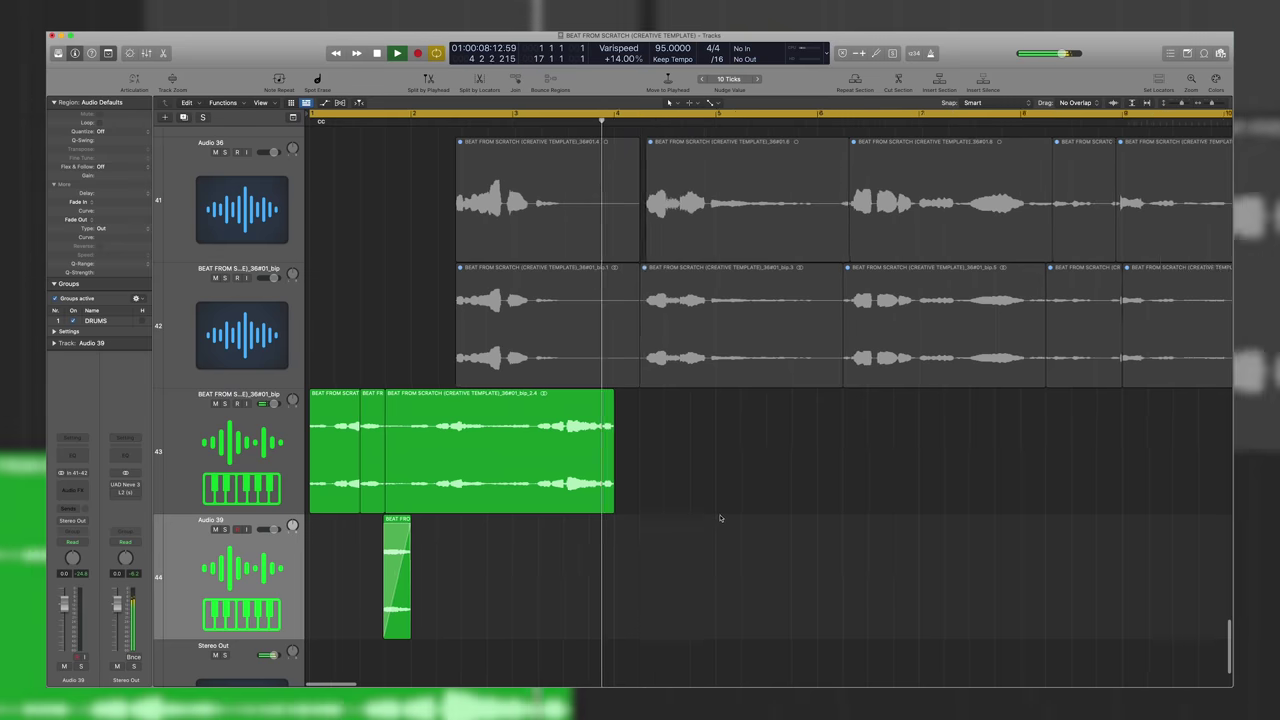
Split off the last two beats of the bounced vocal chop region and copy that piece to bar 4 beat 3 on the same track
scroll(720, 518, down, 2)
scroll(550, 515, up, 2)
scroll(550, 530, left, 1)
drag(521, 504, 638, 494)
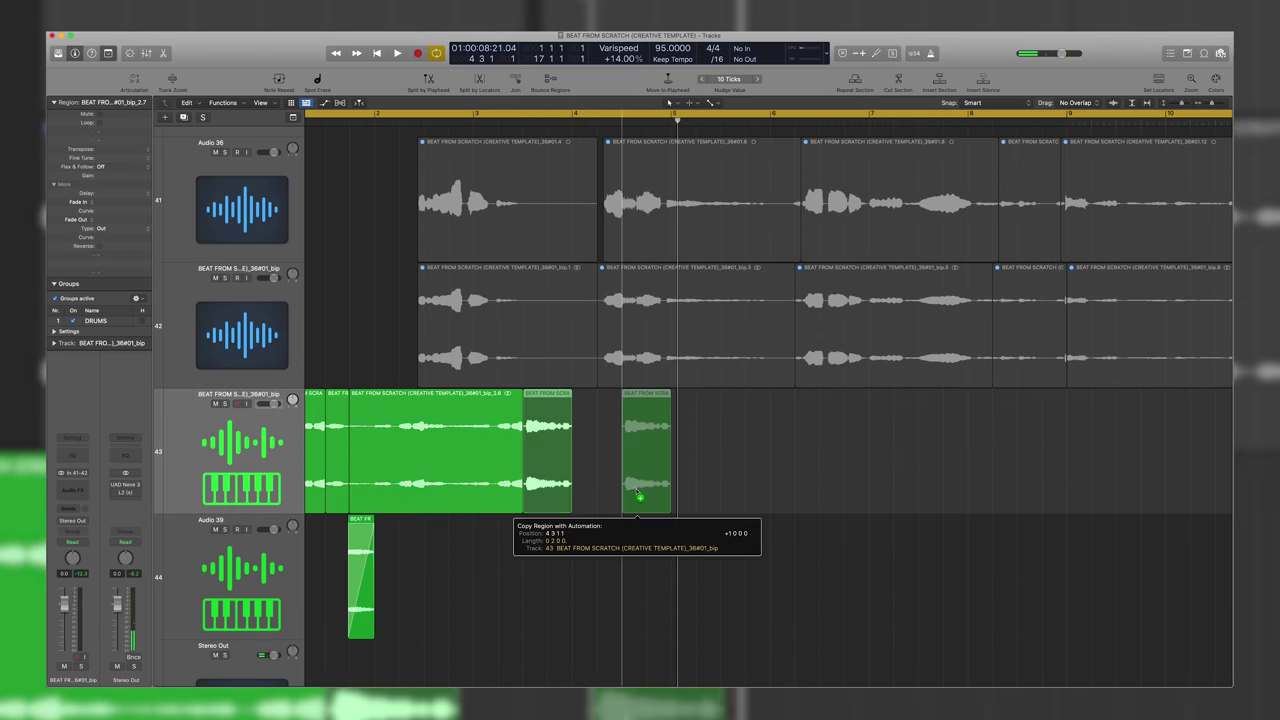
drag(638, 494, 638, 494)
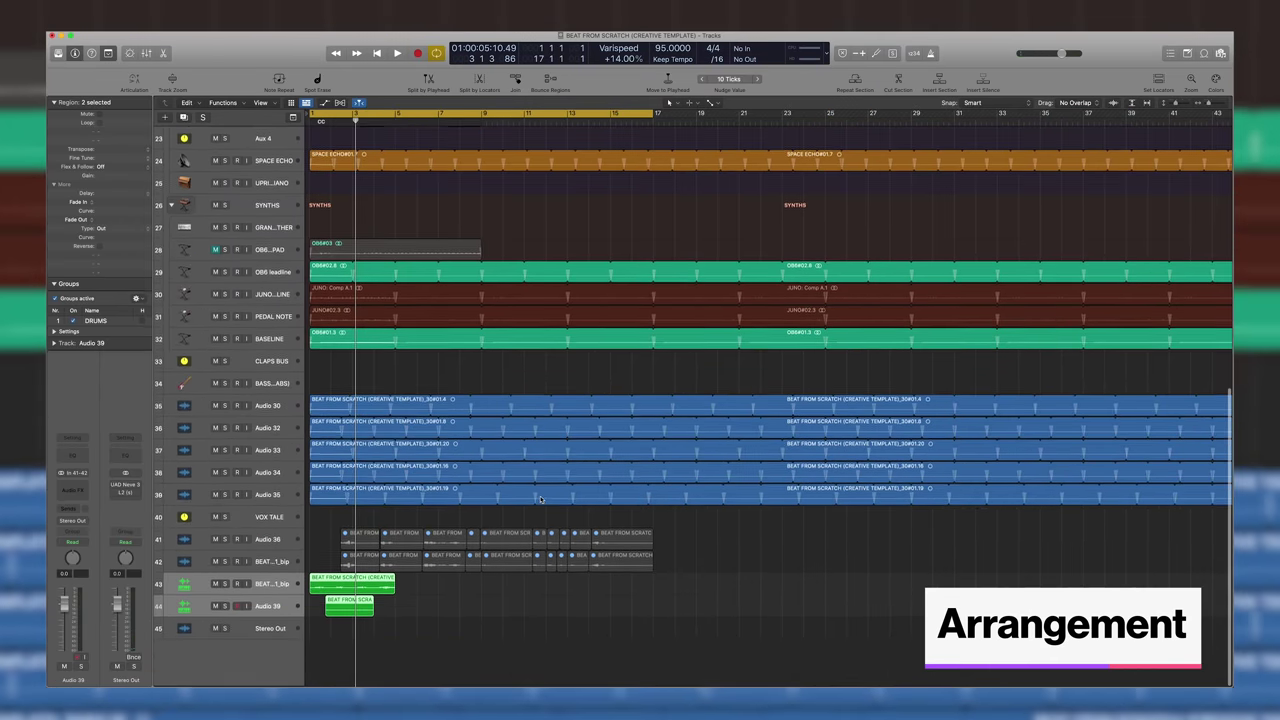
Delete all shaker, clap, kick, snare and percussion regions before bar 9 on the drum tracks
key(t)
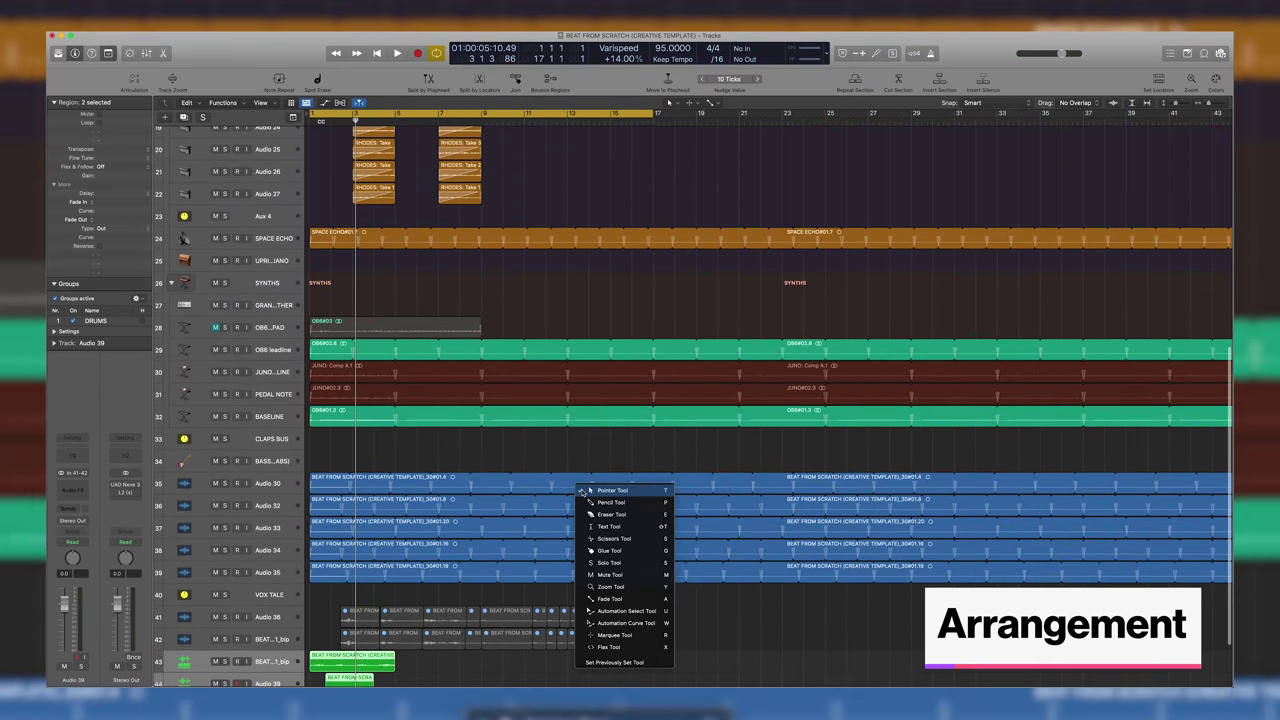
key(t)
scroll(583, 491, up, 5)
scroll(491, 437, up, 5)
key(t)
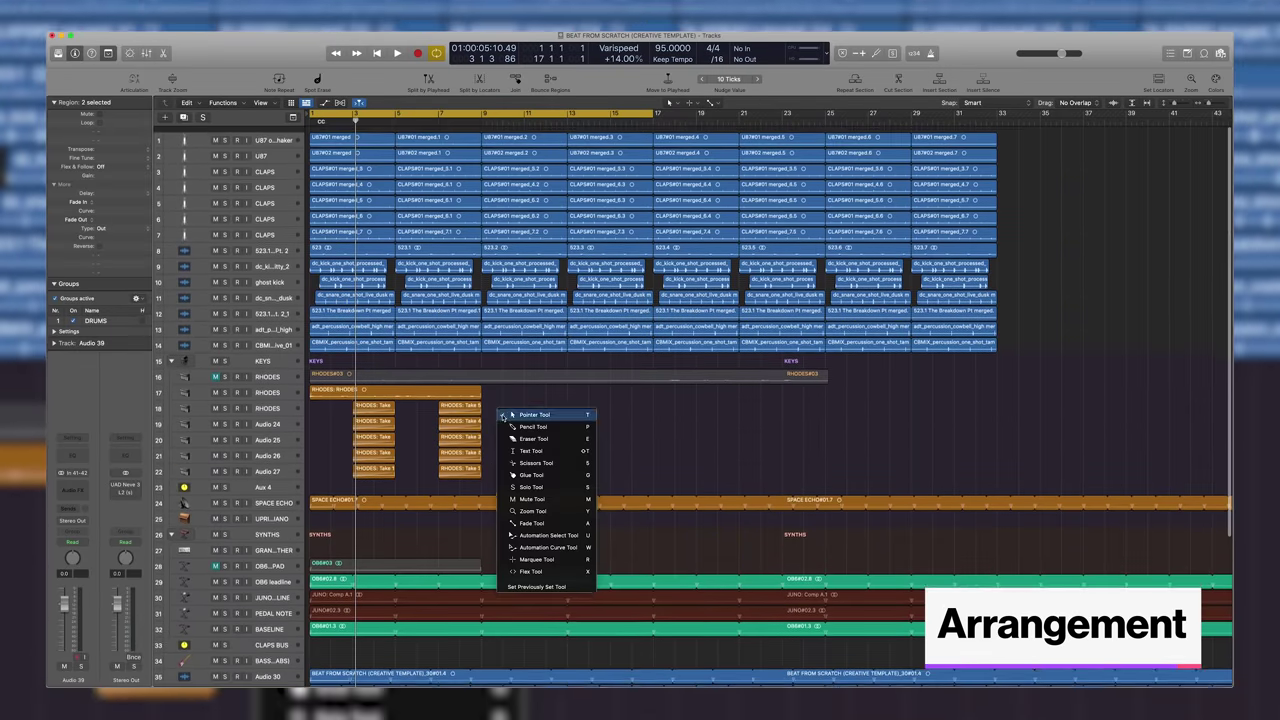
key(t)
drag(494, 356, 304, 149)
key(Delete)
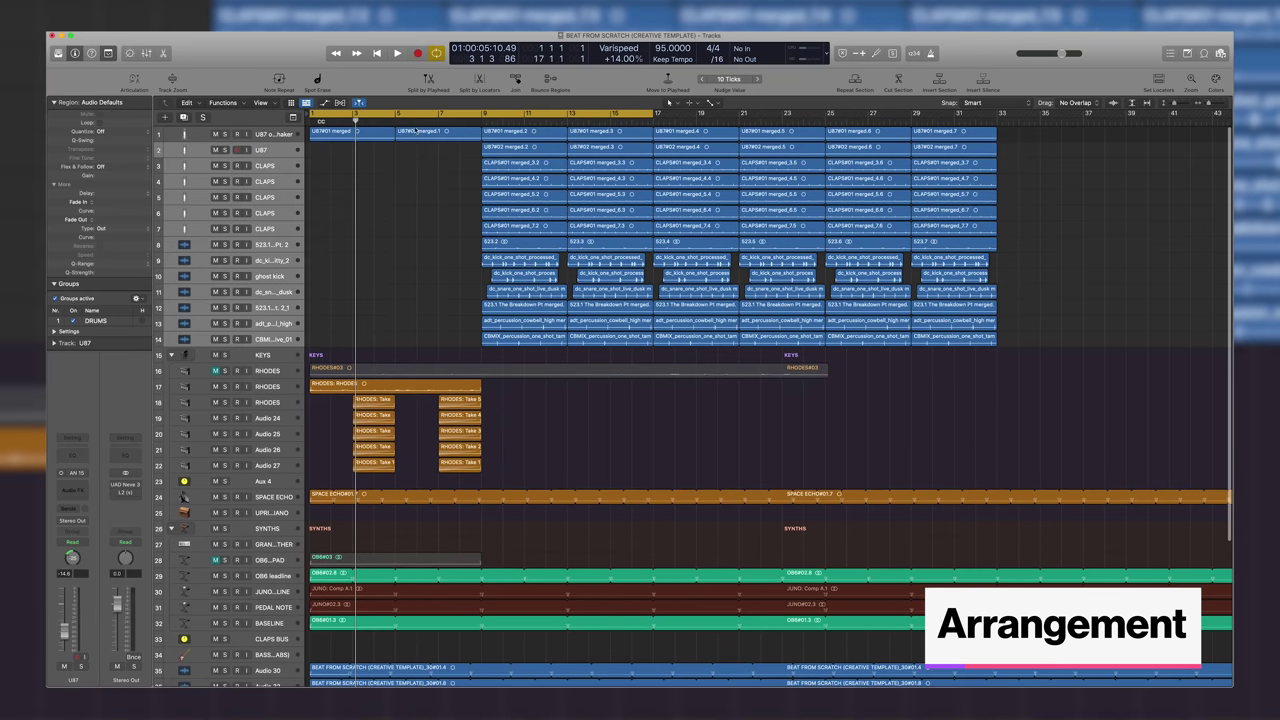
key(Delete)
Reorder the tracks so SPACE ECHO sits directly below the second RHODES track
scroll(357, 186, down, 3)
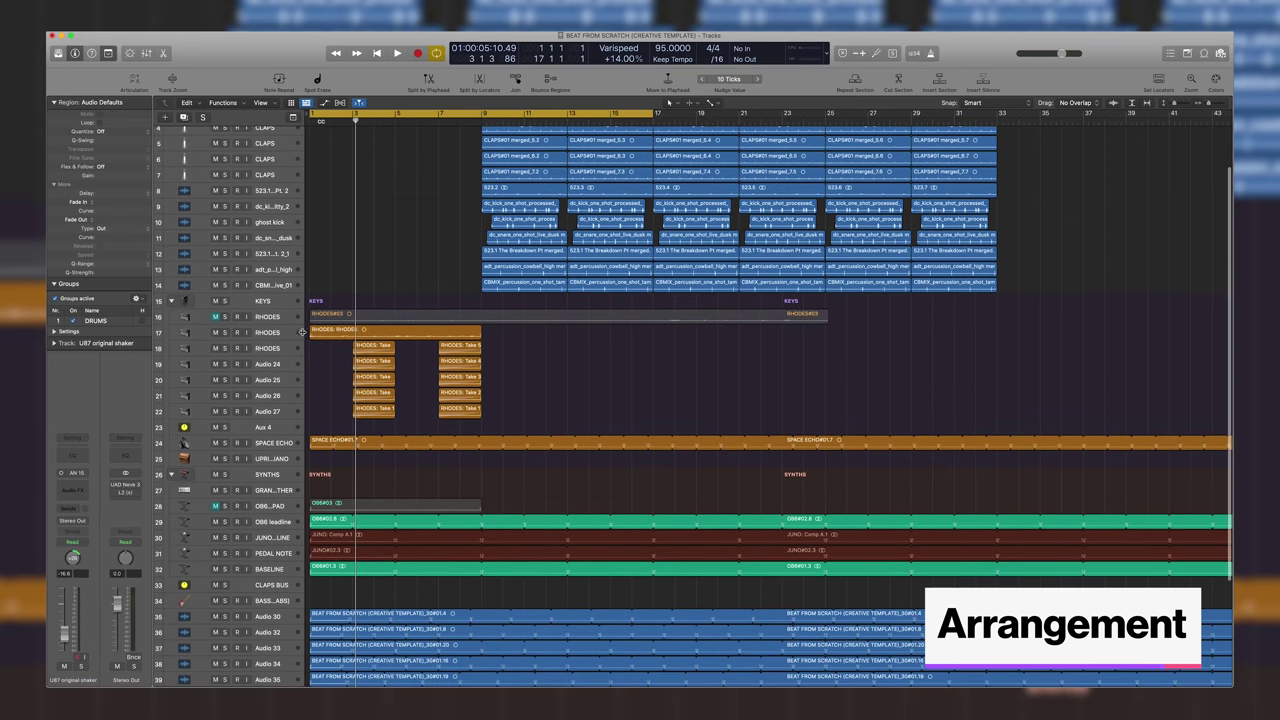
scroll(302, 345, down, 1)
drag(272, 438, 288, 326)
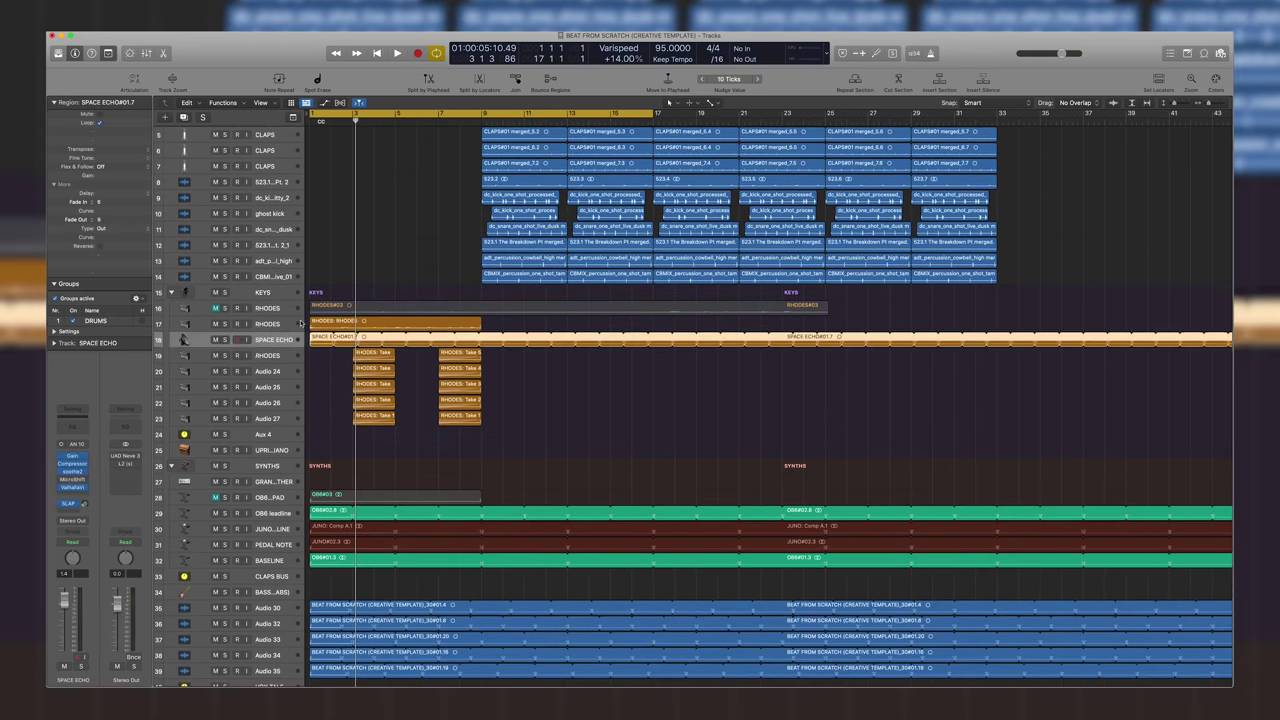
Delete the first set of stacked Rhodes take regions at bar 3 on the RHODES and Audio 24 to 27 tracks
scroll(302, 323, down, 2)
key(t)
key(t)
drag(404, 393, 376, 322)
key(Delete)
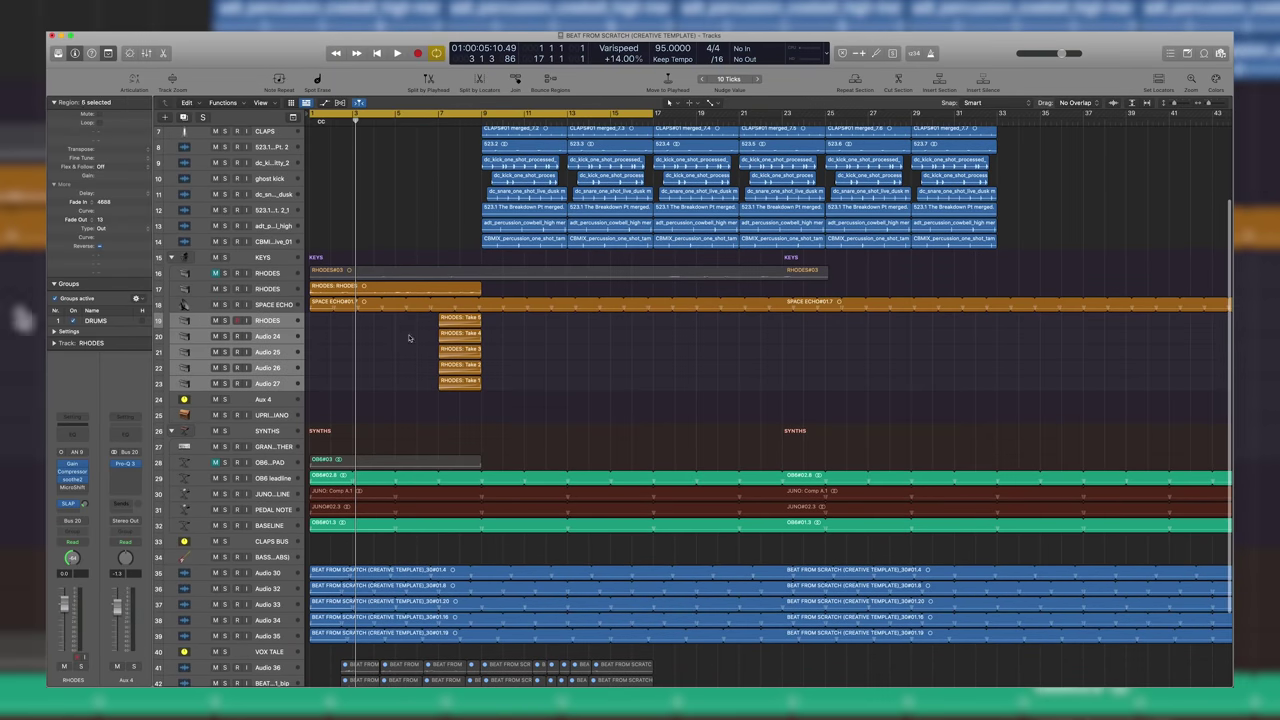
scroll(409, 338, down, 3)
key(t)
key(t)
click(441, 373)
Move the OB6 and JUNO leadline regions to start at bar 17 and the BASELINE region to start at bar 9
scroll(440, 374, up, 3)
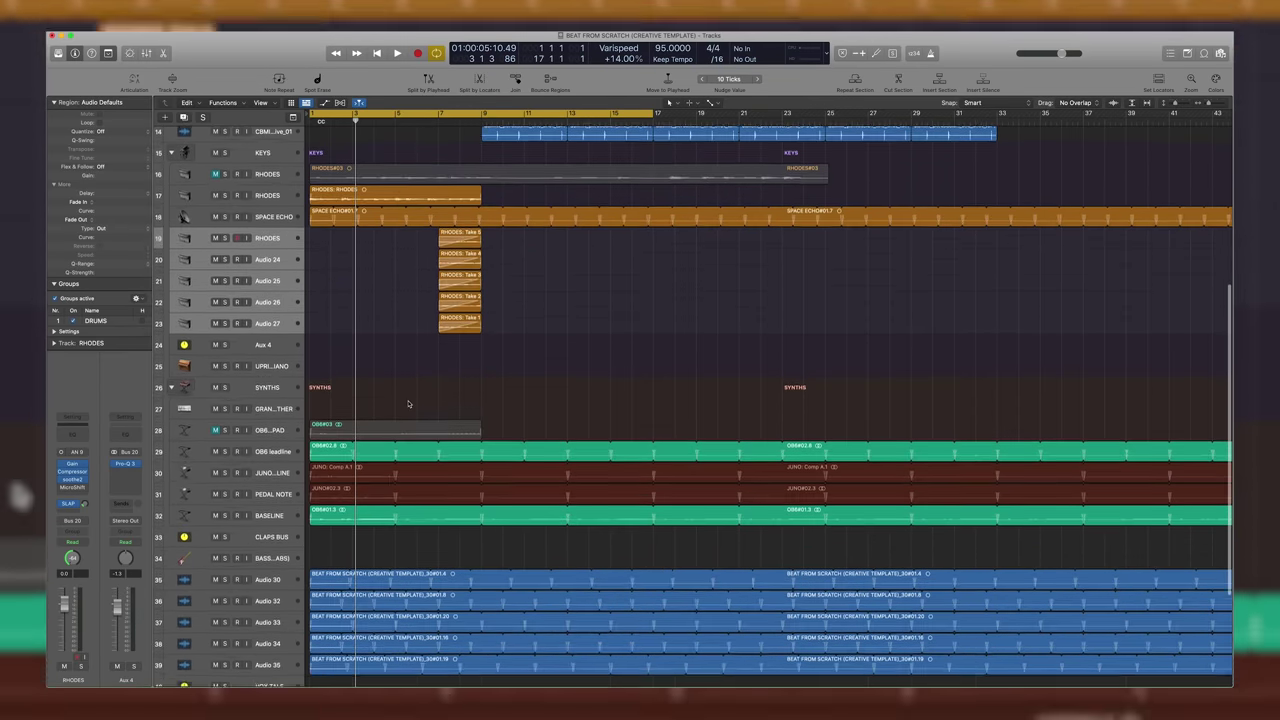
scroll(408, 403, down, 2)
click(331, 406)
shift+click(332, 423)
drag(332, 410, 673, 411)
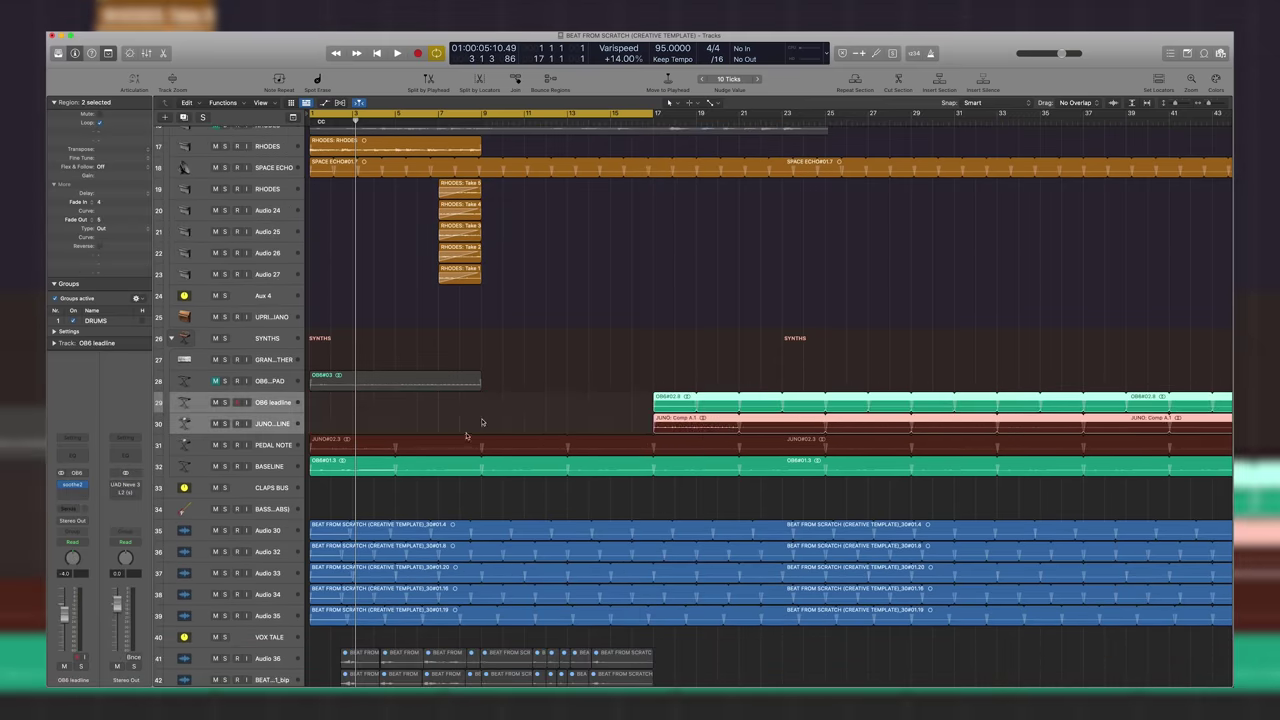
key(super+Down)
drag(332, 485, 505, 493)
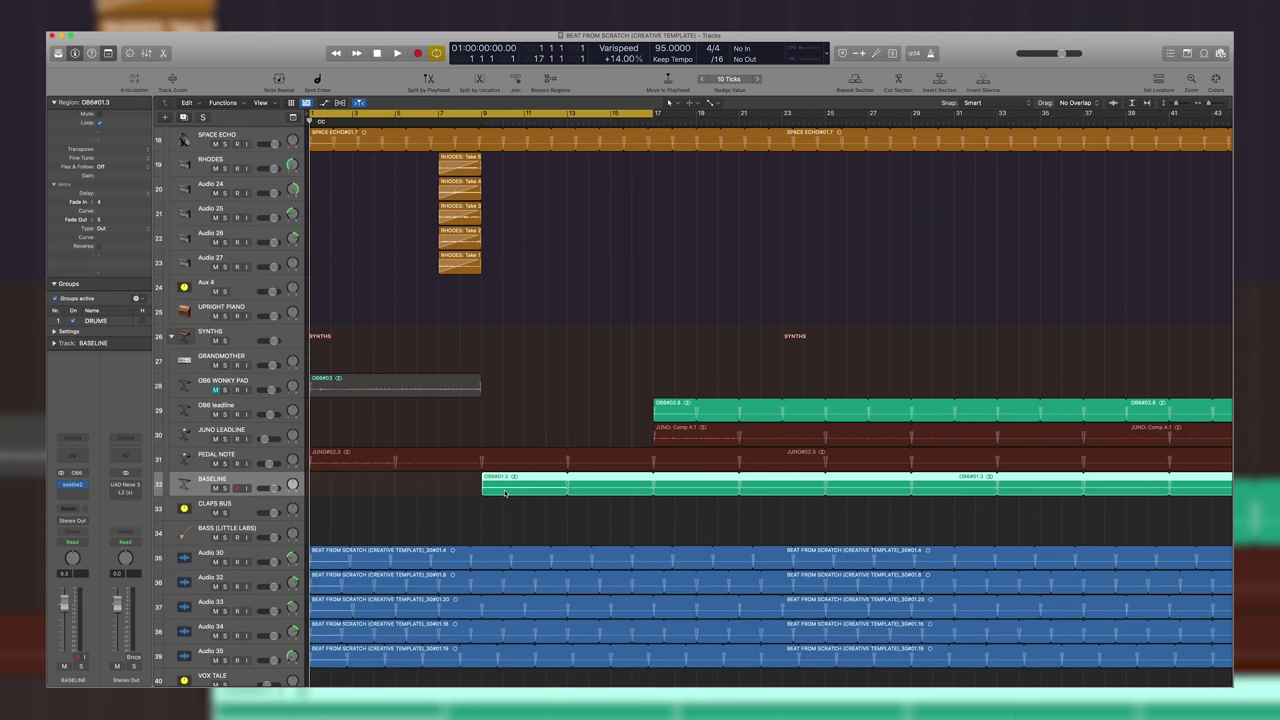
Automate the VOX TALE volume to rise from silence at bar 1 to -10.2 dB at bar 9
scroll(505, 493, down, 6)
key(t)
key(t)
scroll(490, 560, up, 1)
click(499, 509)
key(a)
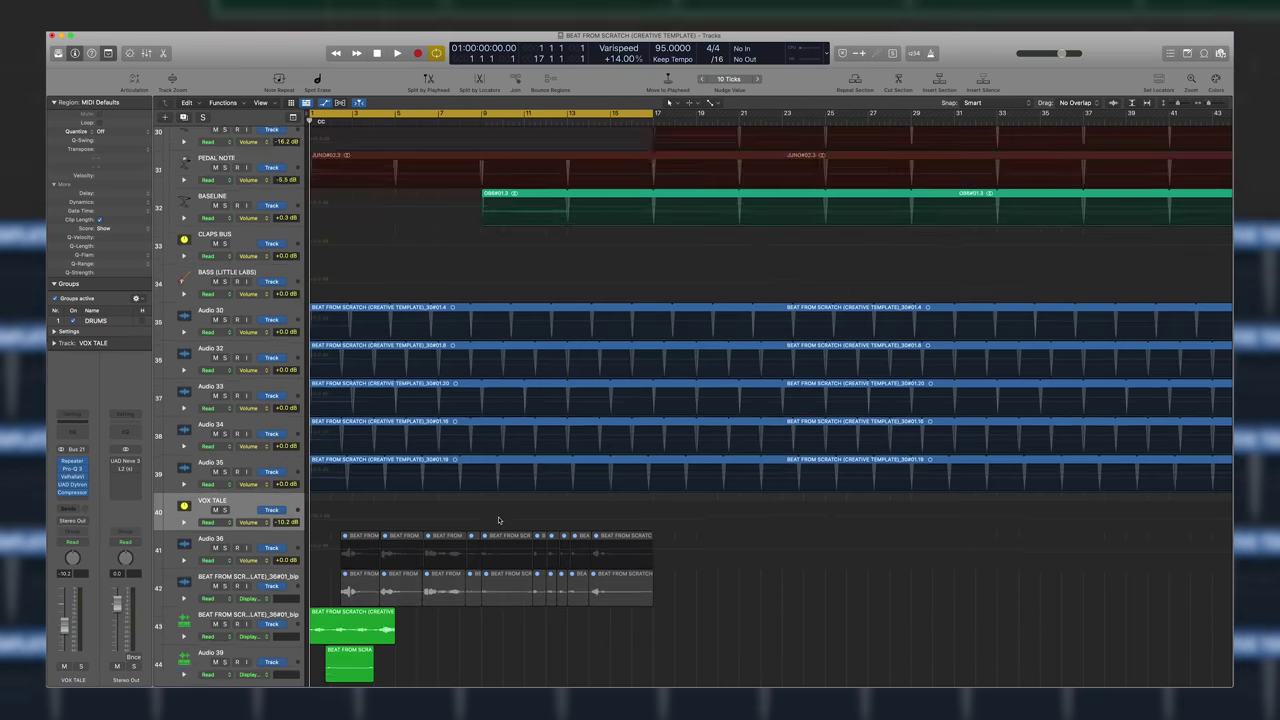
key(super+Down)
click(483, 525)
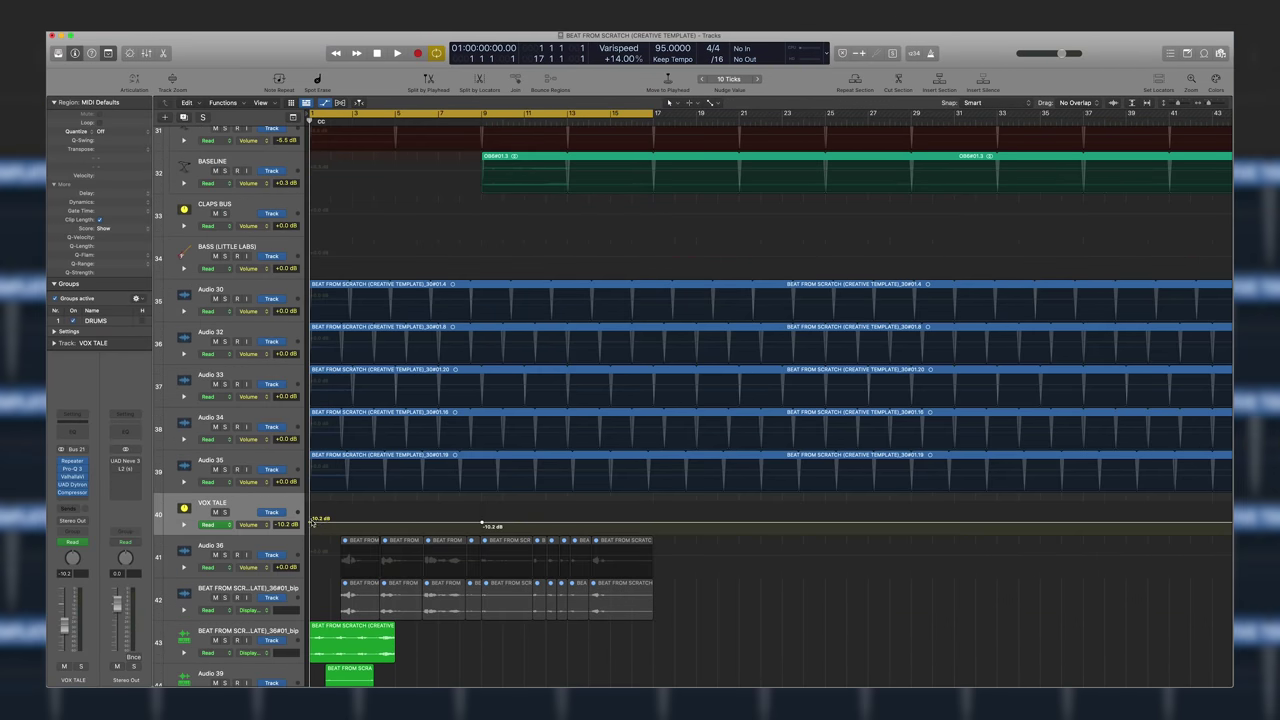
key(a)
Move the vocal chop regions to start at bar 17 and set the cycle range from bar 17 to bar 33
drag(429, 629, 708, 594)
key(super+Left)
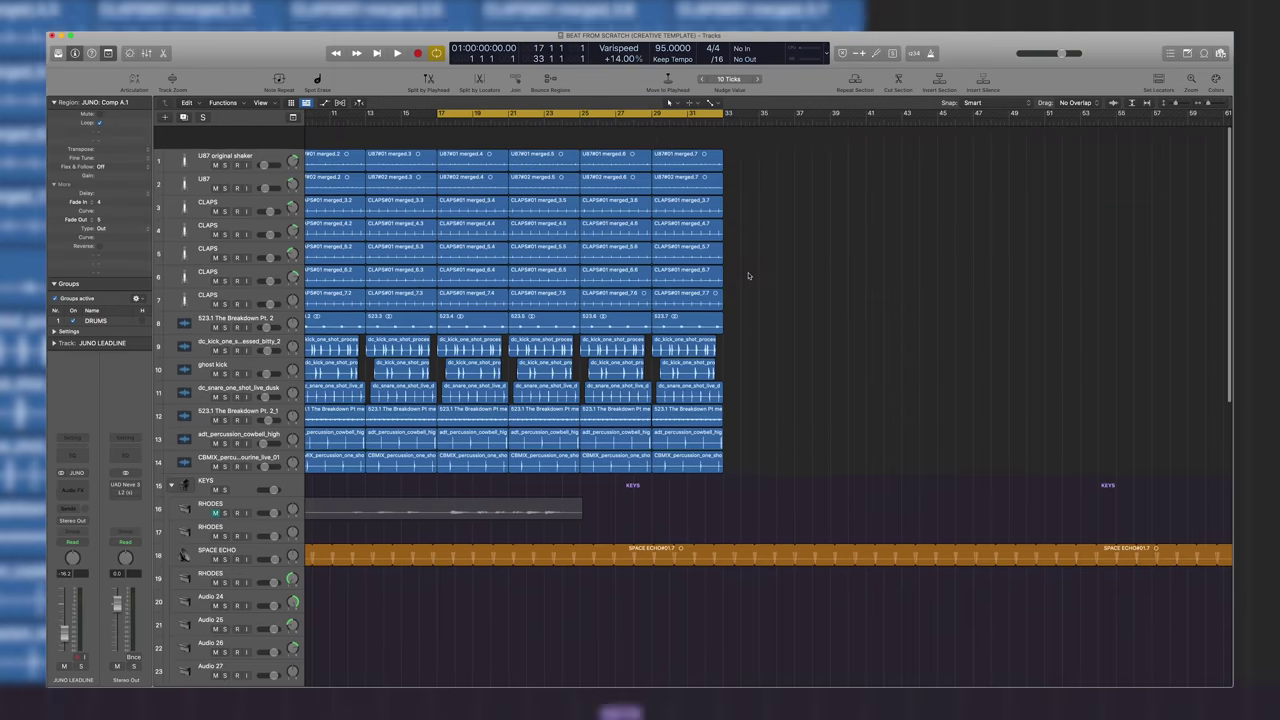
right_click(808, 281)
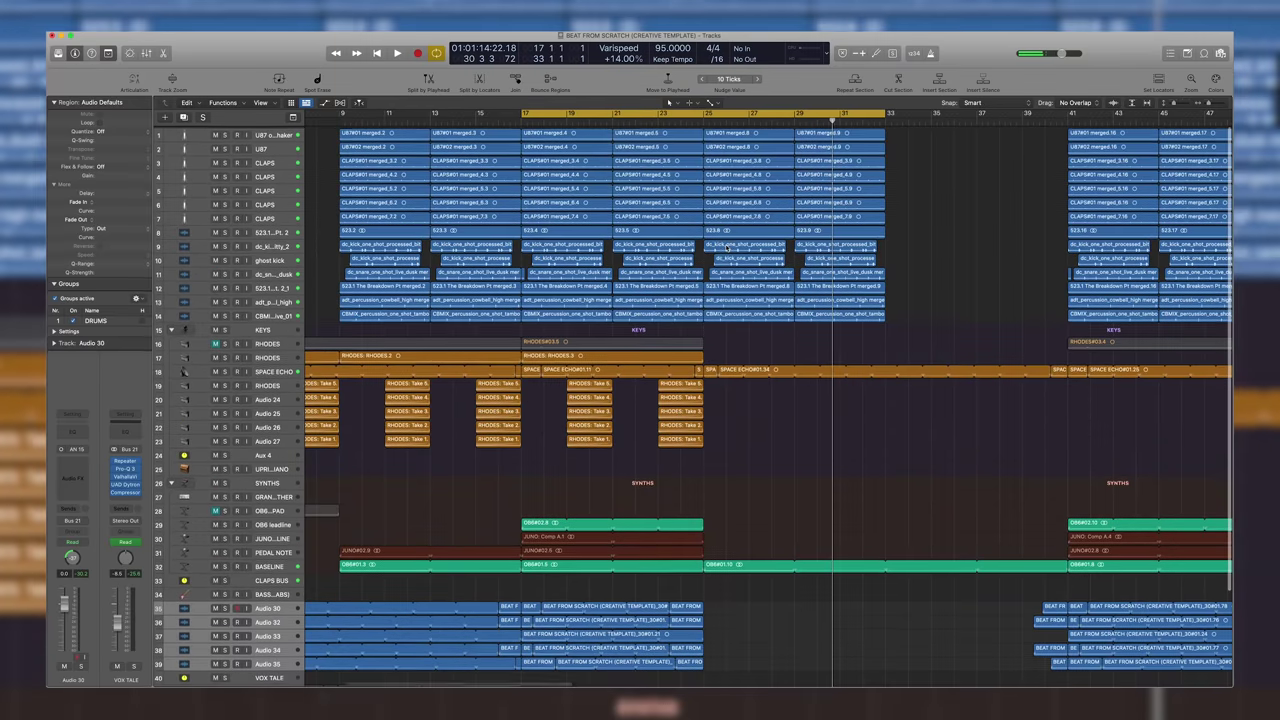
Repeat the bar 17 to 25 section across all tracks so it extends to bar 33
key(super+Up)
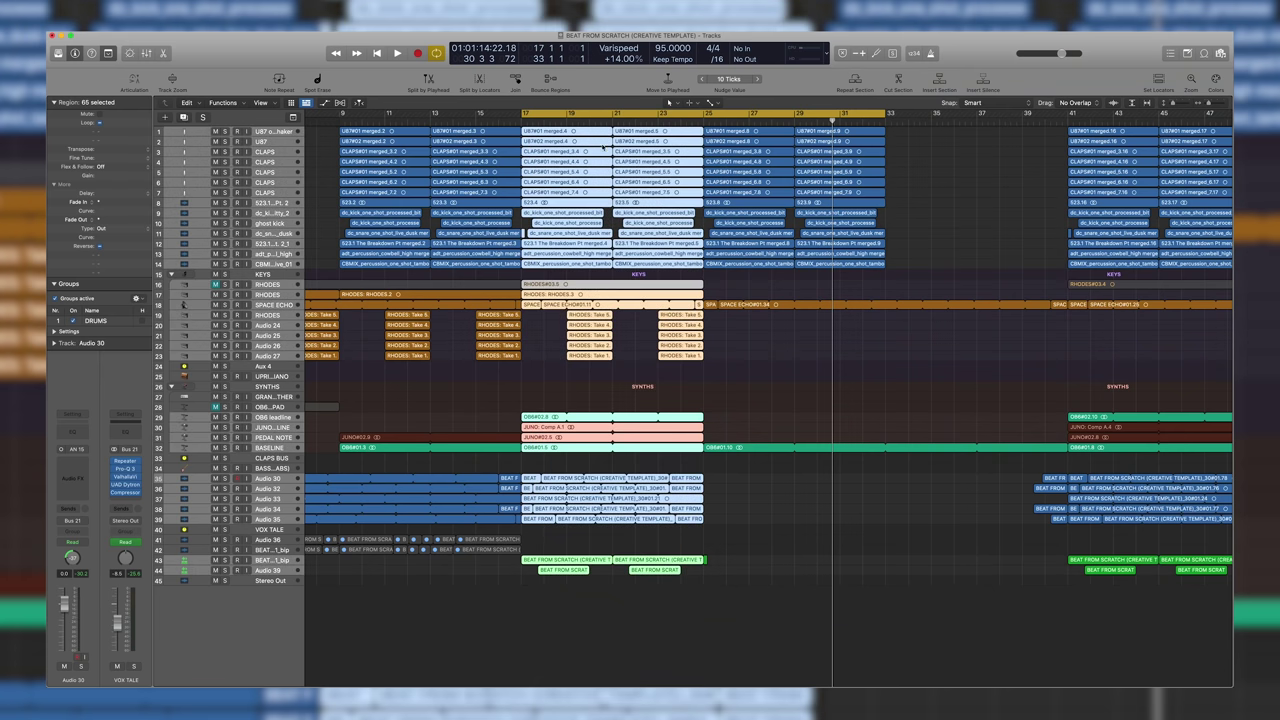
click(680, 371)
scroll(698, 284, right, 5)
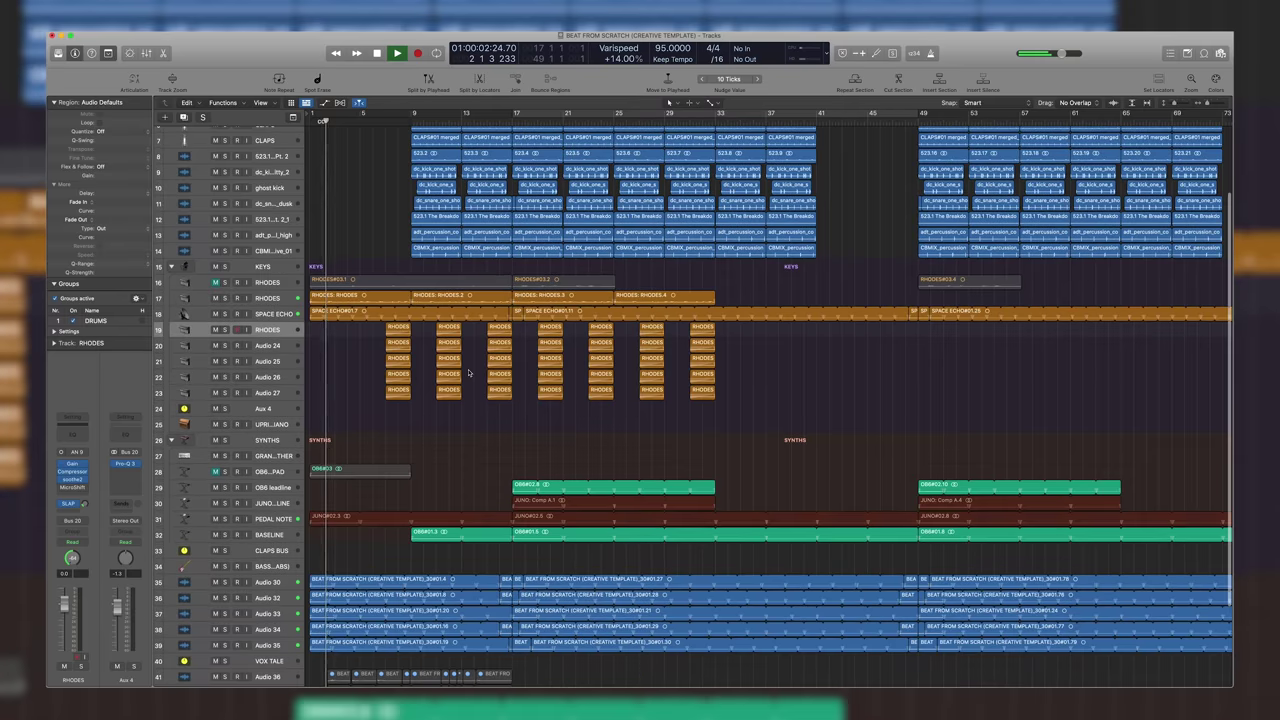
Mute the PEDAL NOTE track and remove the part of its region before bar 9
right_click(430, 382)
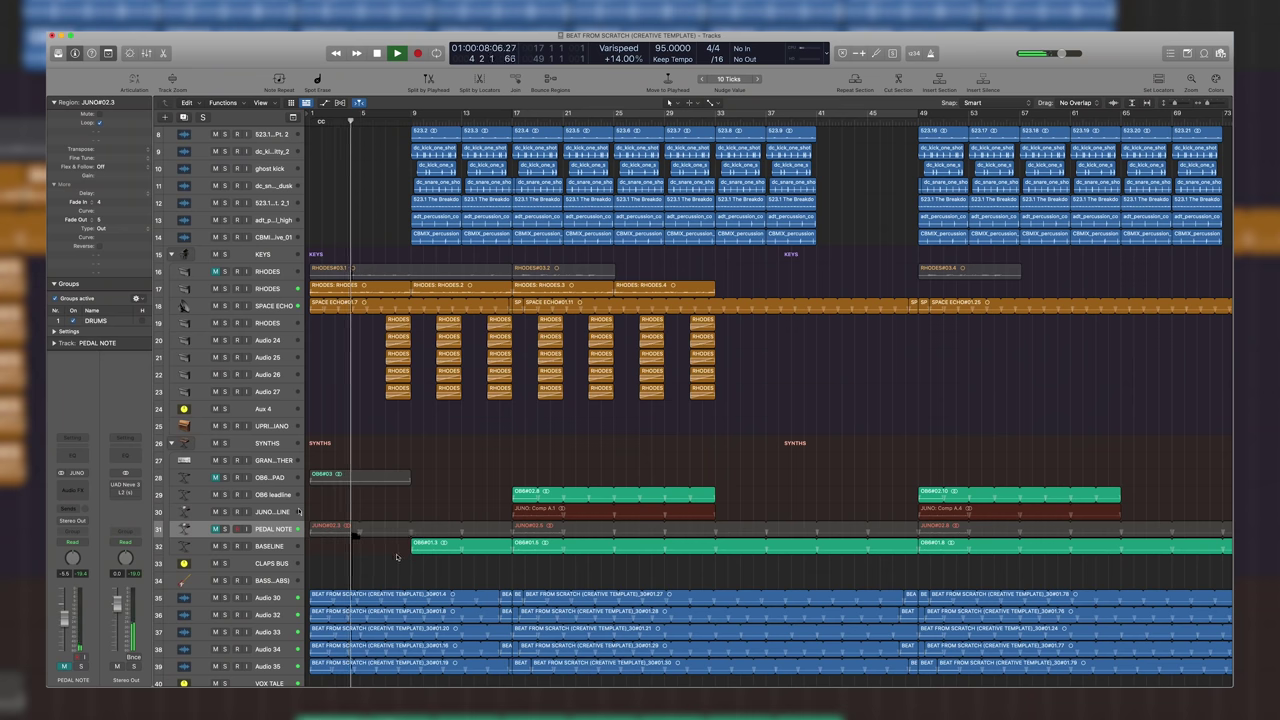
click(411, 529)
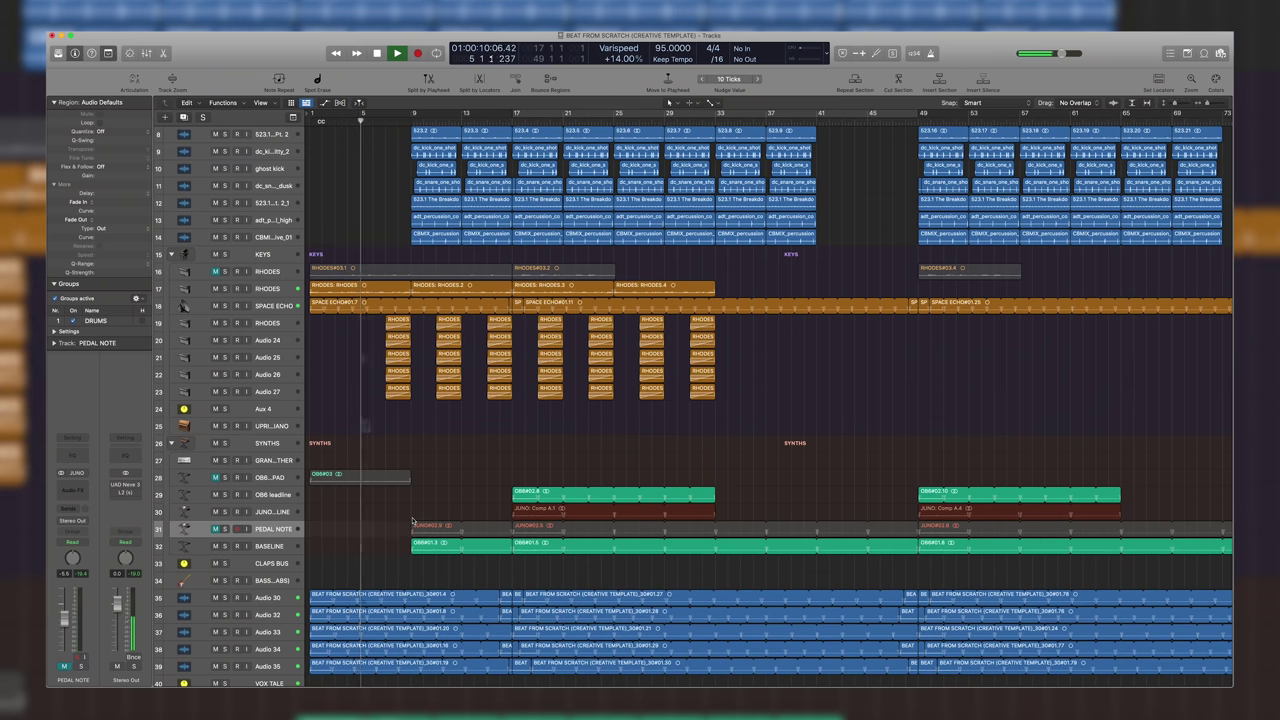
Examine the SPACE ECHO regions and the VOX TALE volume automation while the arrangement plays
click(328, 312)
right_click(381, 328)
key(Escape)
key(super+Down)
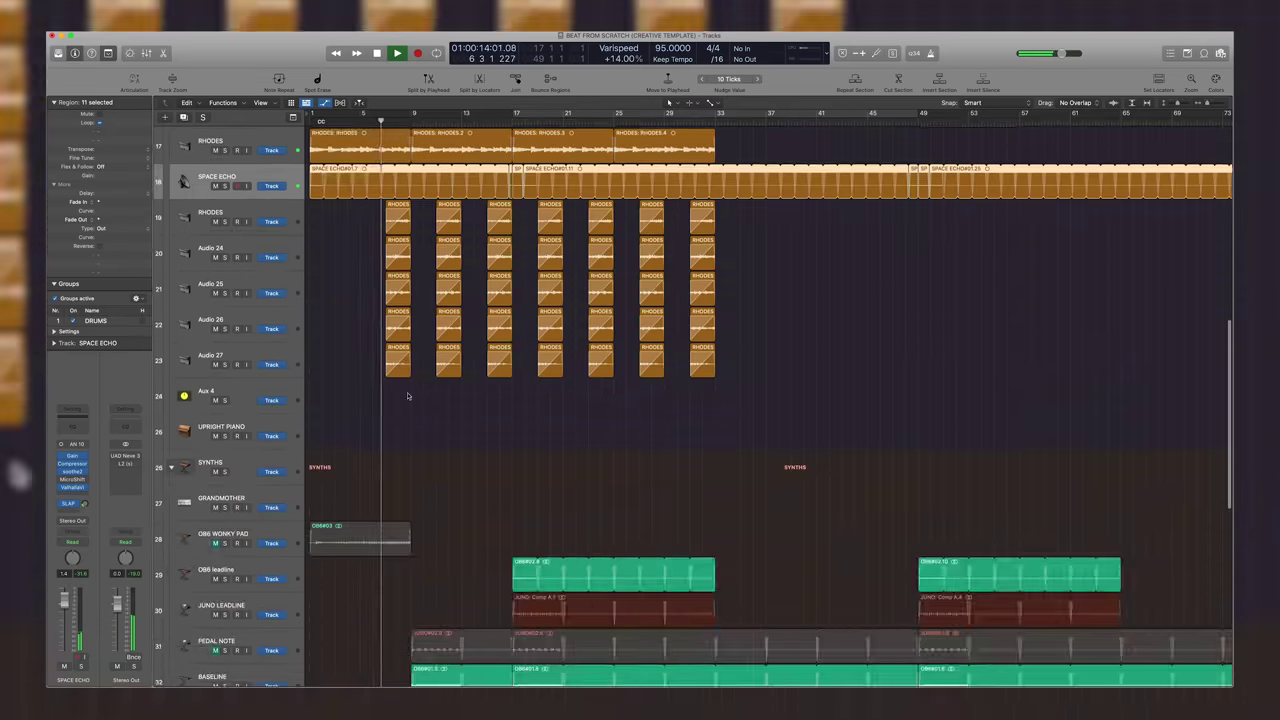
scroll(407, 396, down, 10)
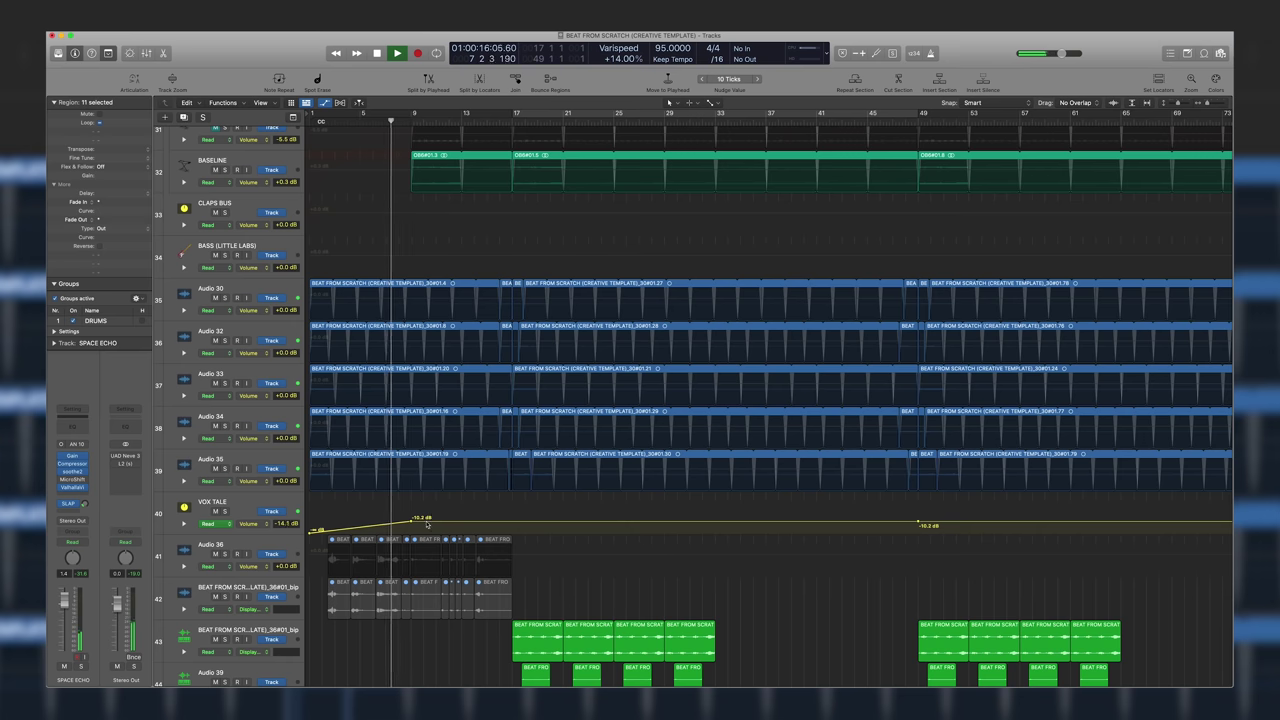
key(a)
key(t)
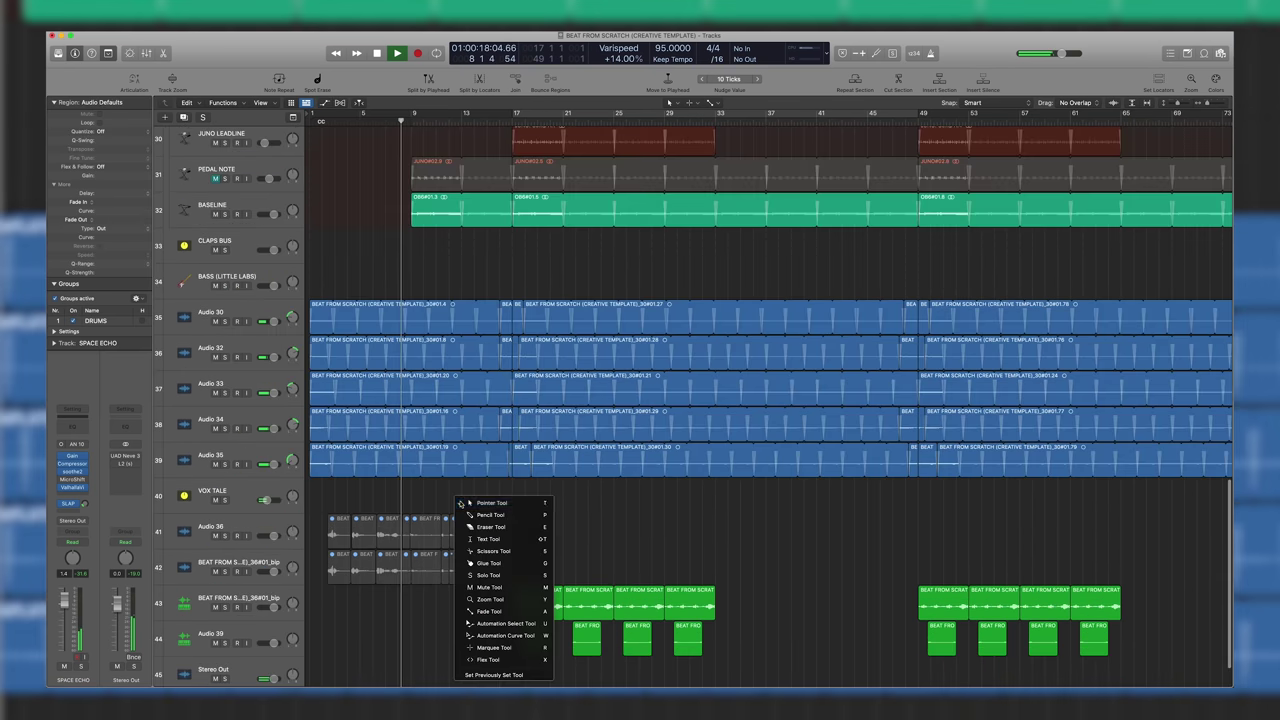
Unmute the PEDAL NOTE track during playback
scroll(480, 460, up, 8)
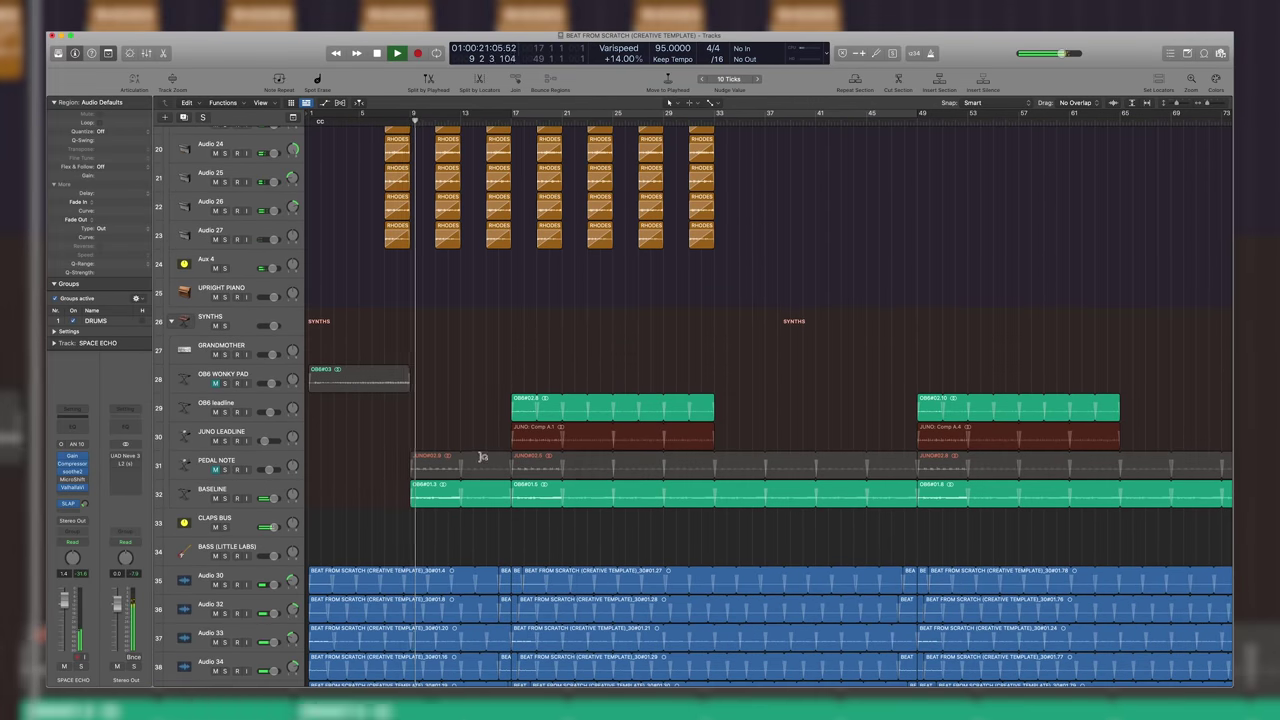
scroll(350, 470, up, 1)
click(215, 487)
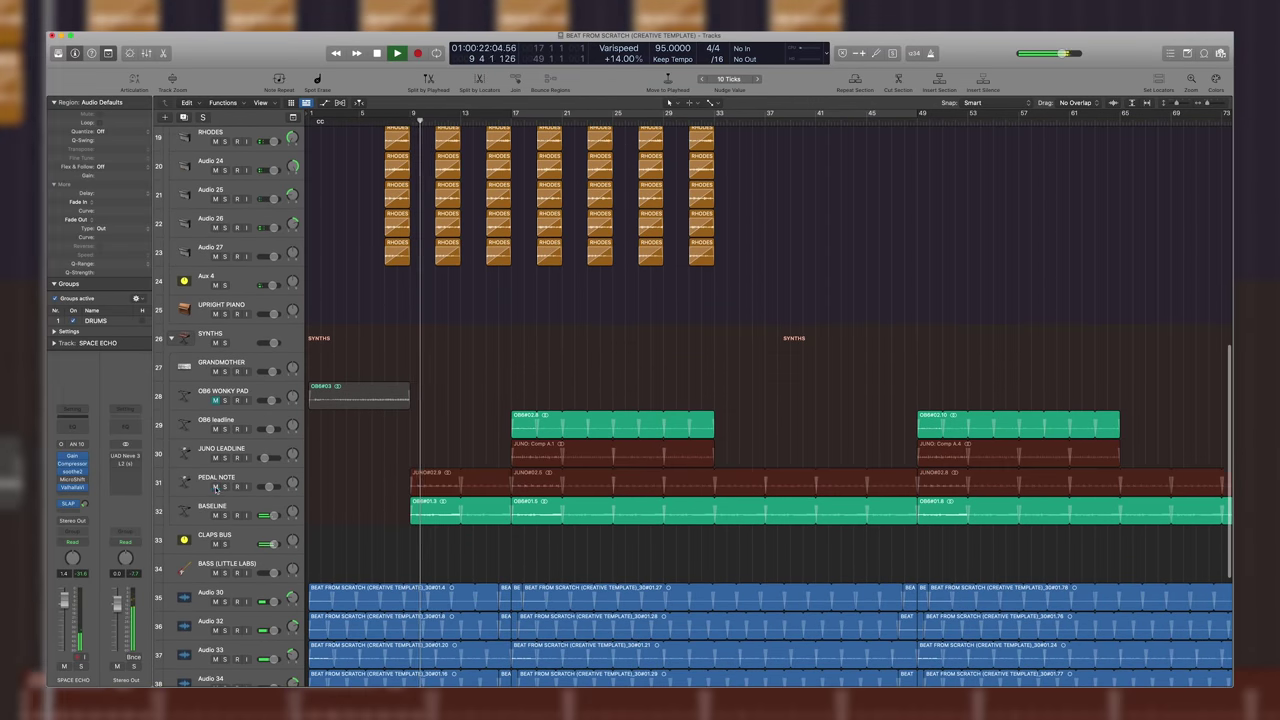
Play through the arrangement and examine the drum, keys, synth and vocal layers up to the section starting at bar 17
scroll(387, 478, up, 2)
key(super+Up)
key(super+Up)
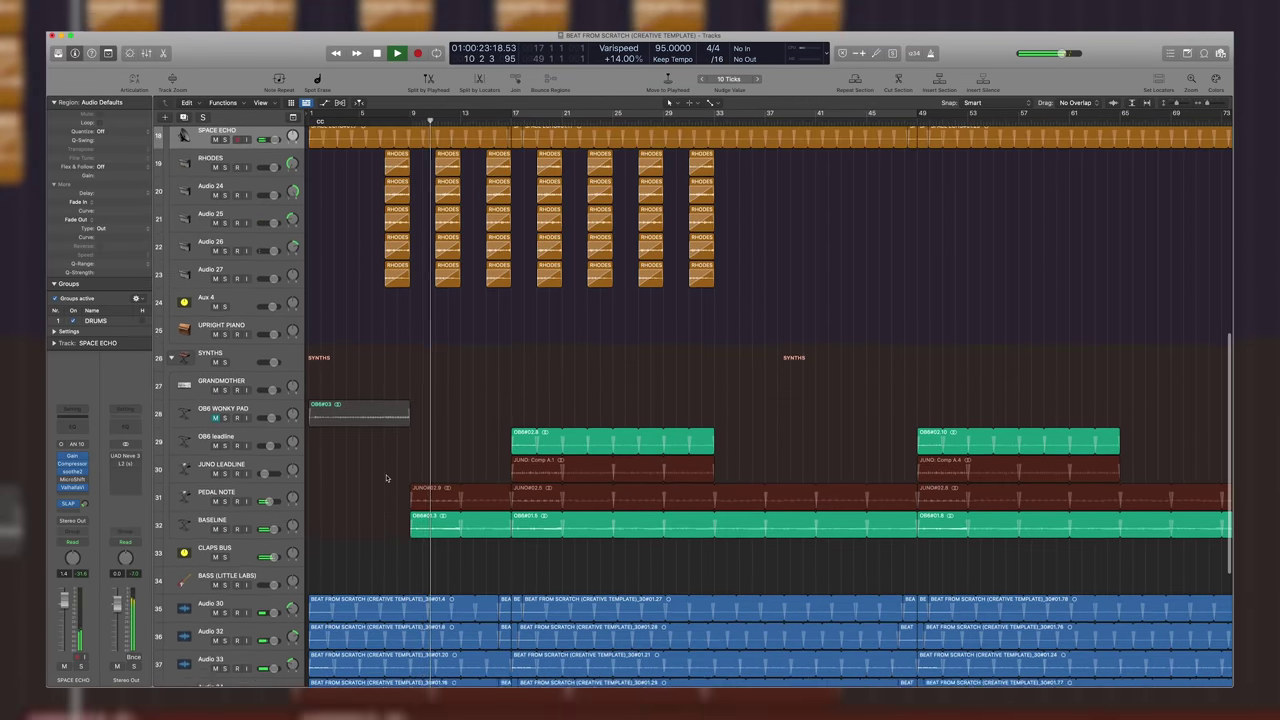
scroll(387, 478, up, 3)
scroll(387, 478, up, 10)
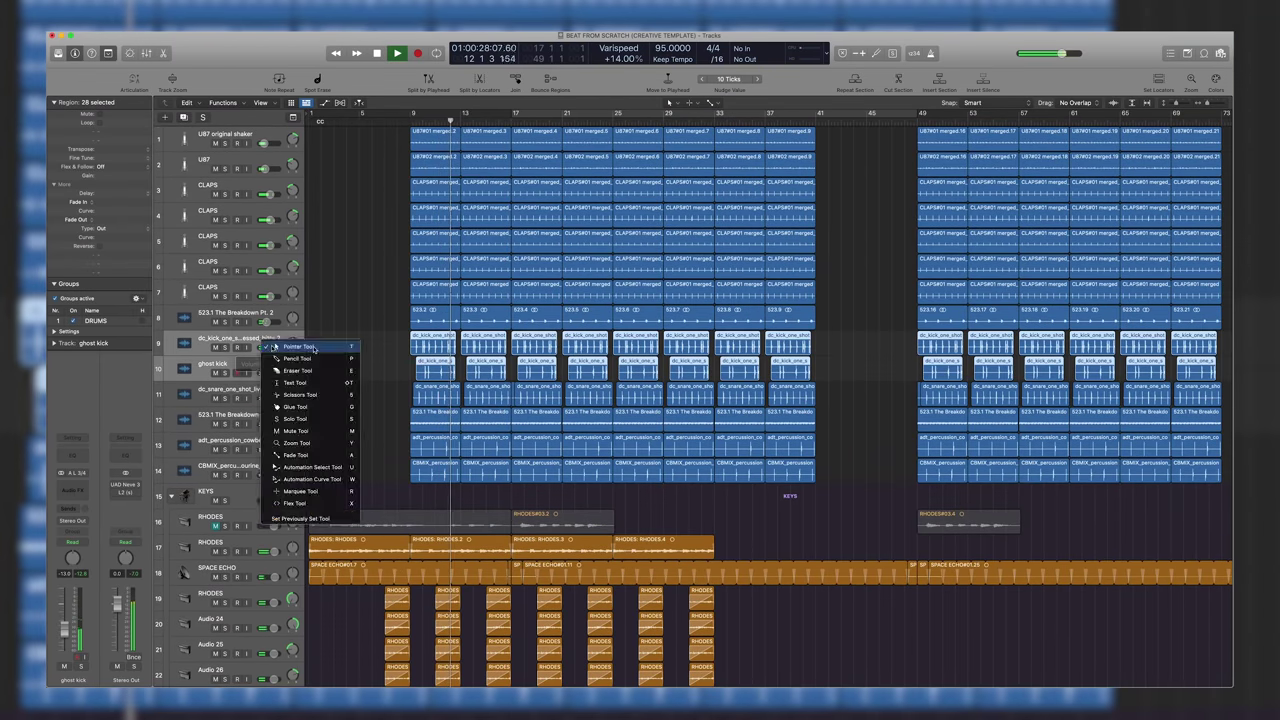
click(273, 347)
scroll(418, 357, down, 5)
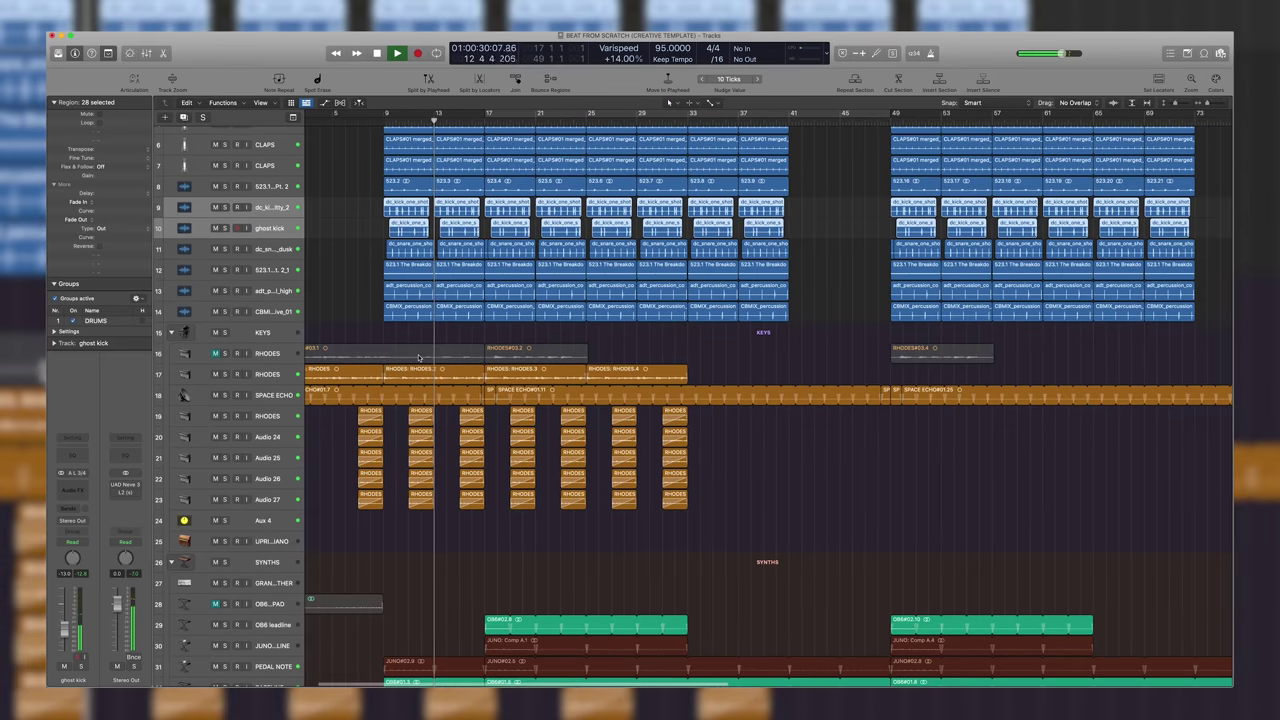
scroll(418, 357, down, 2)
scroll(418, 357, left, 1)
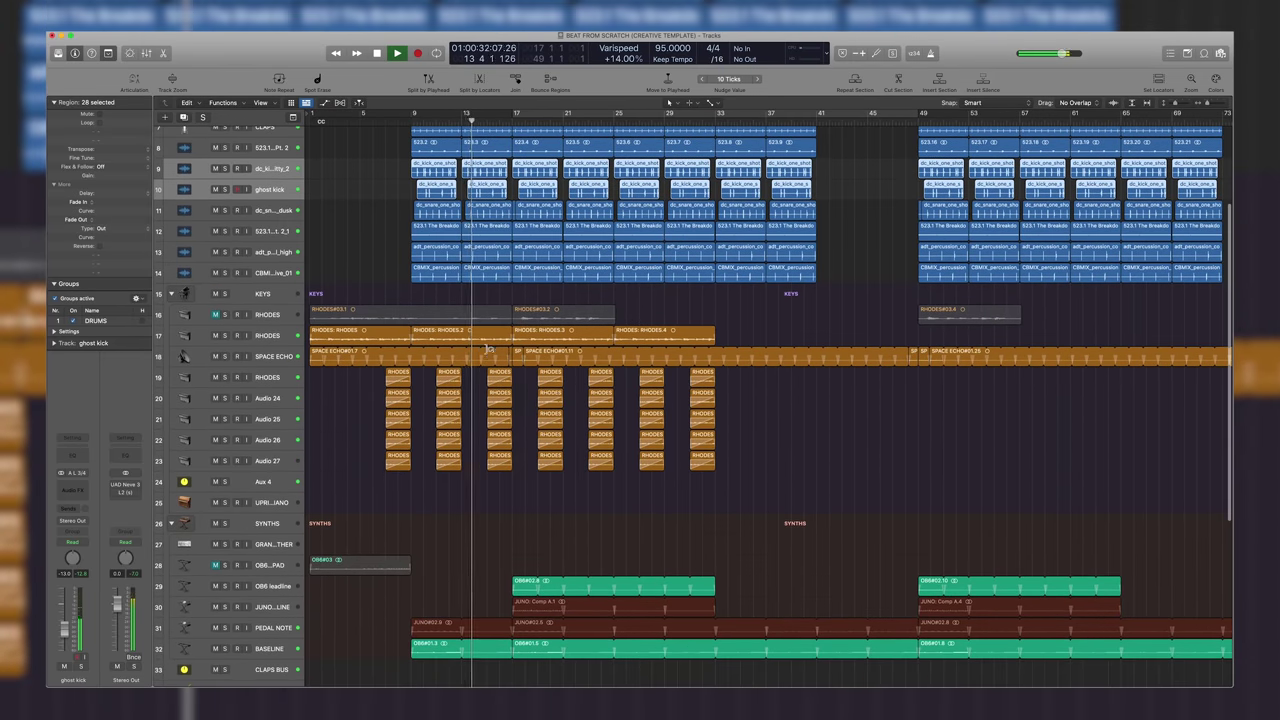
scroll(489, 349, down, 5)
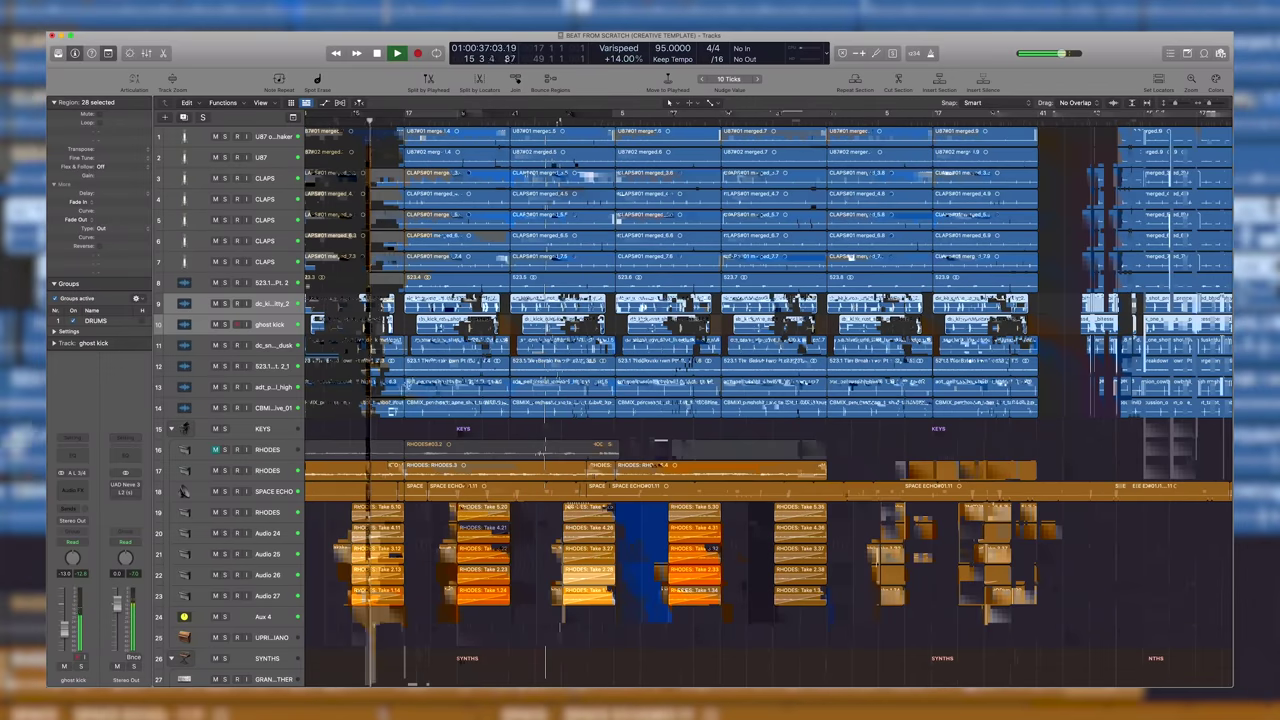
key(super+Right)
key(super+Right)
key(super+Right)
key(super+Right)
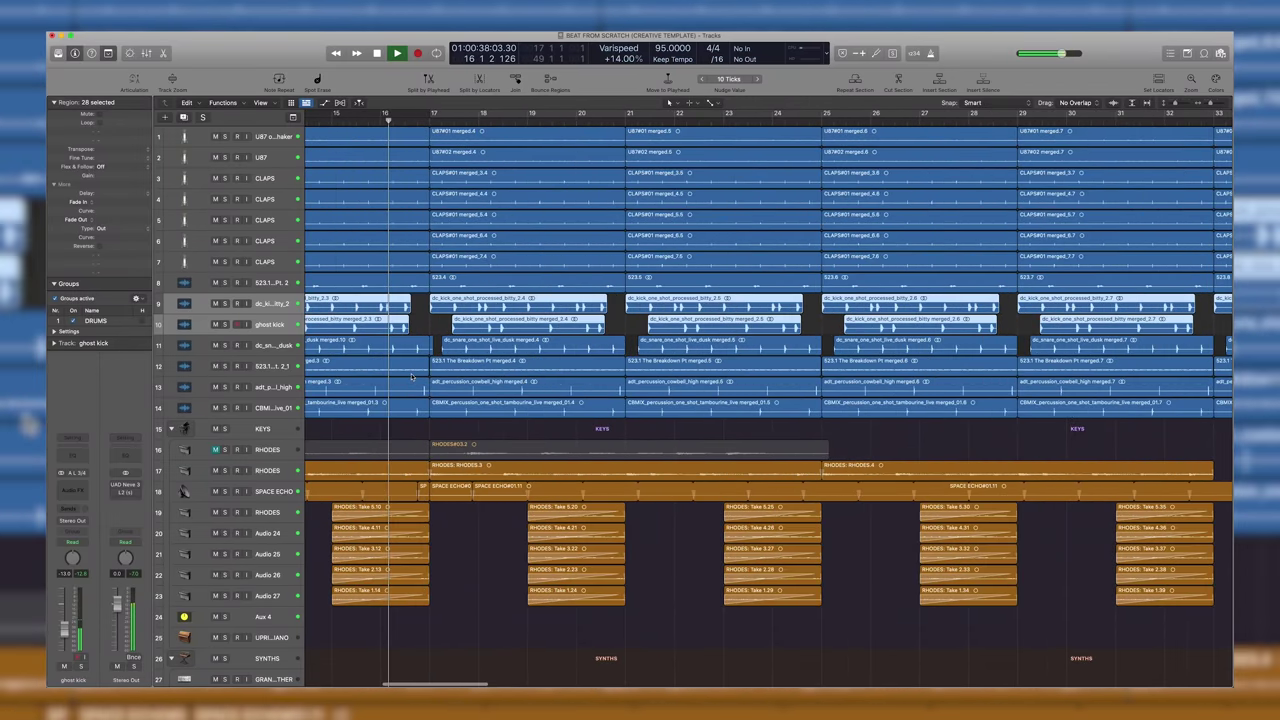
scroll(438, 428, right, 2)
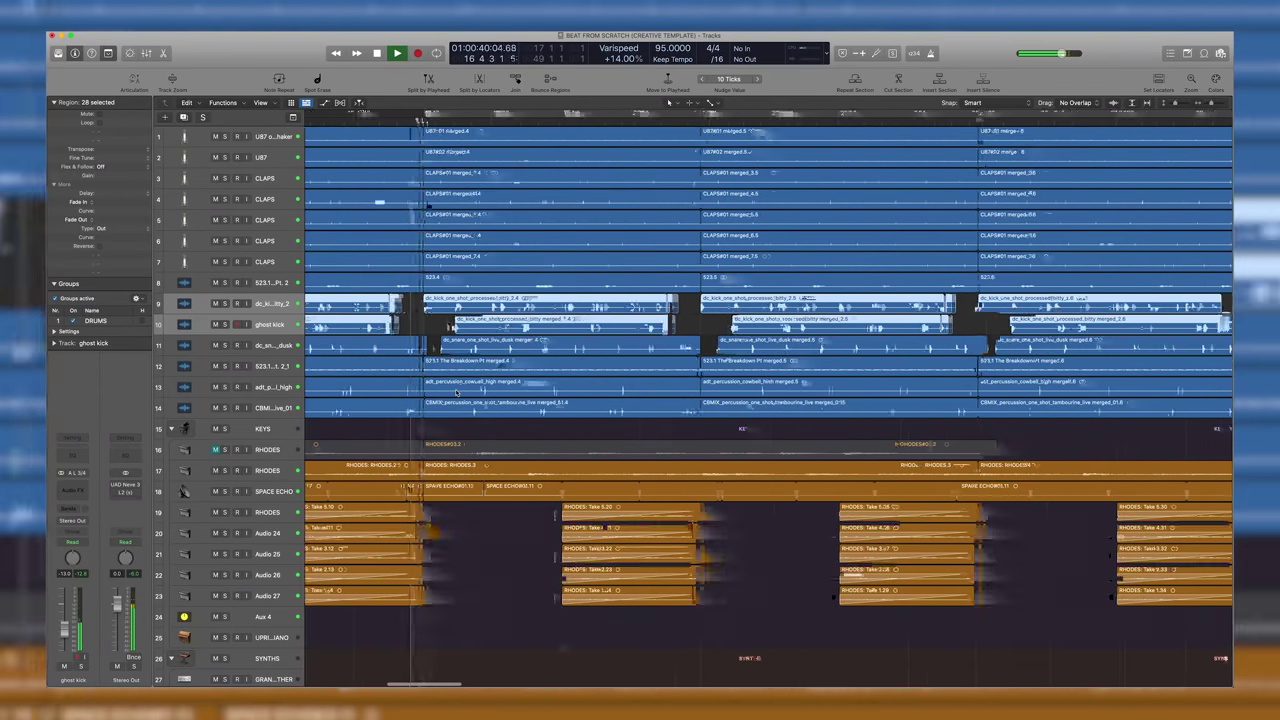
scroll(445, 410, left, 2)
key(super+Up)
key(super+Up)
scroll(453, 387, down, 1)
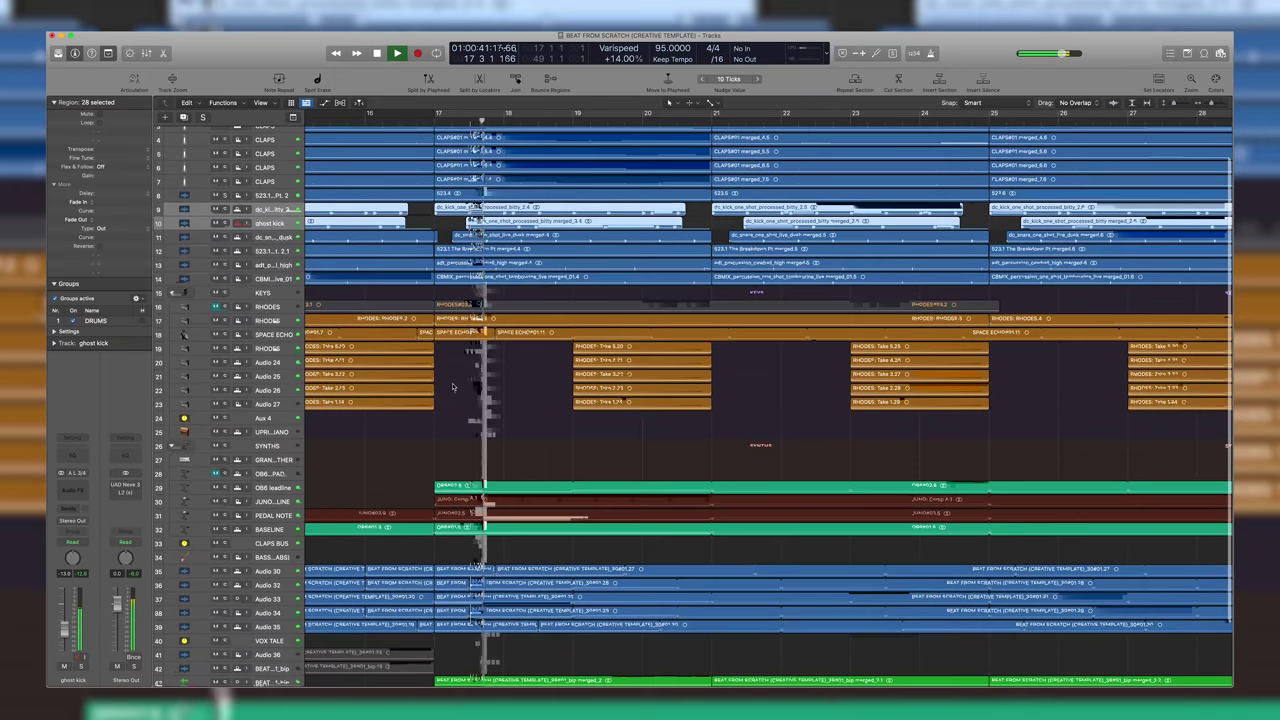
key(super+Up)
key(super+Up)
key(super+Left)
key(super+Left)
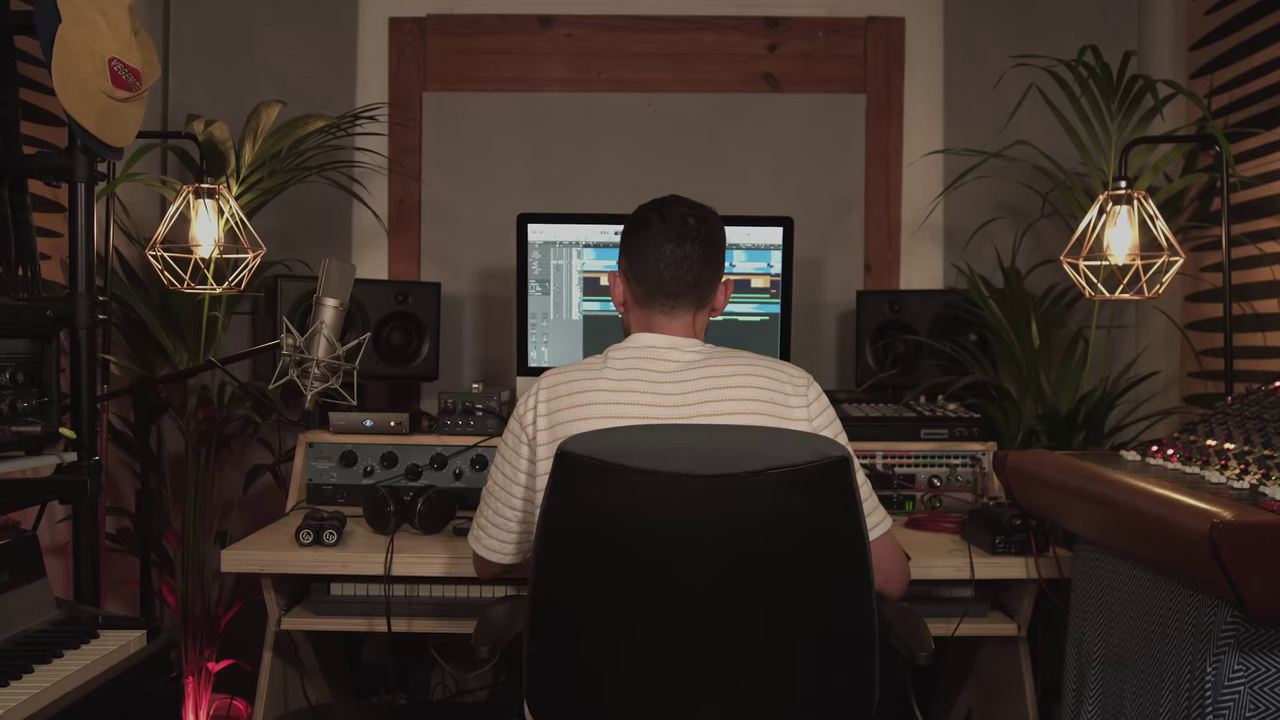